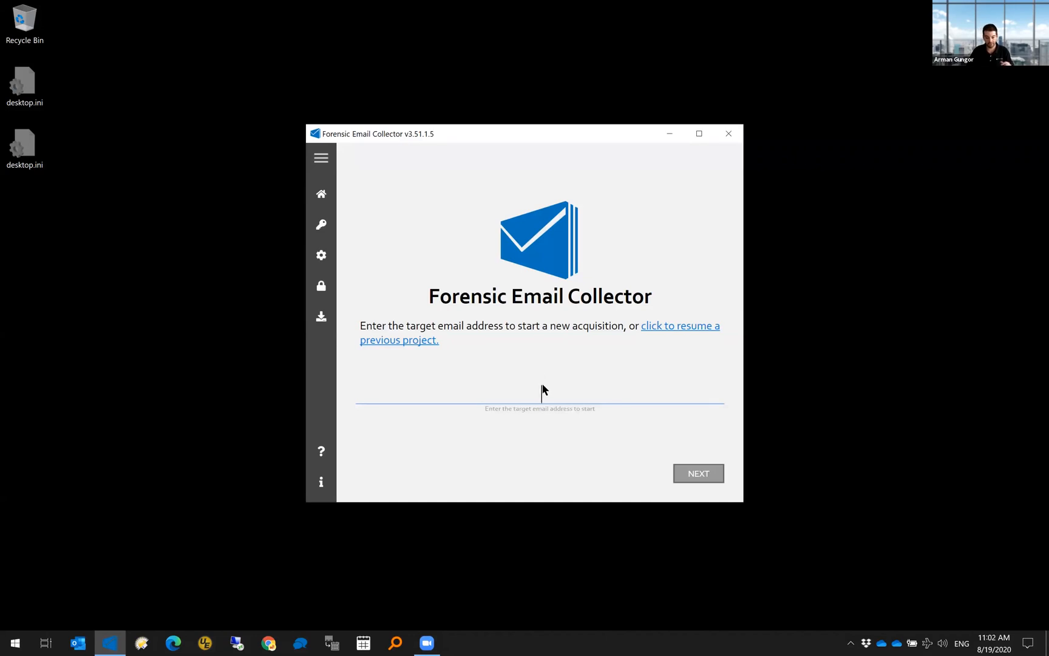
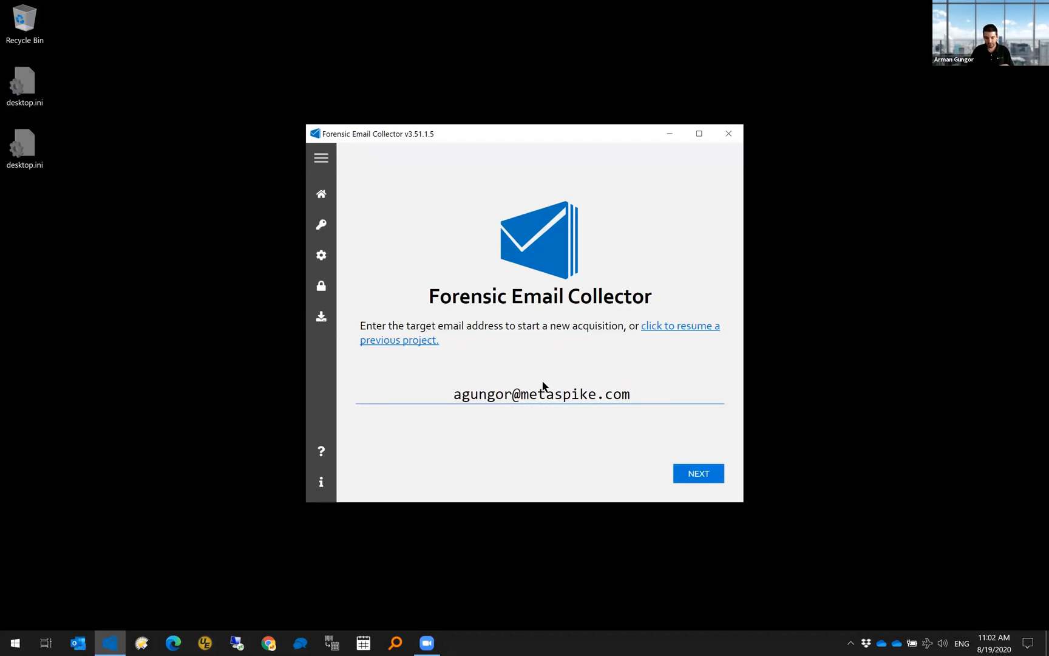
- Enter the target mailbox's email address on the start screen and proceed
{"action": "key", "text": "Return"}
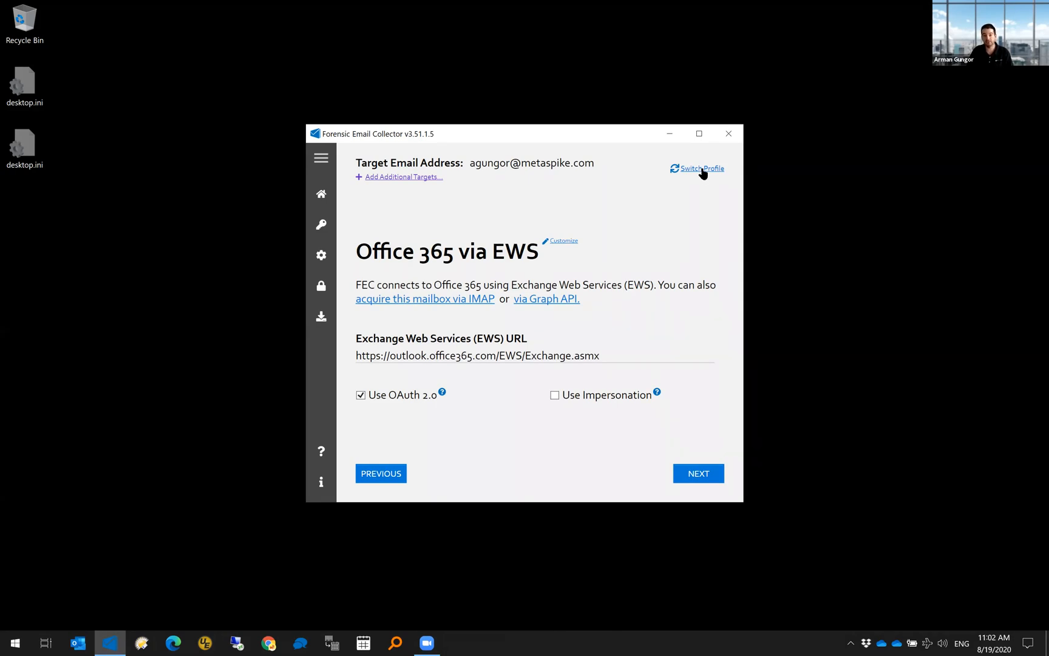
- Review the alternative acquisition methods, then return to the start screen
{"action": "left_click", "coordinate": [702, 168]}
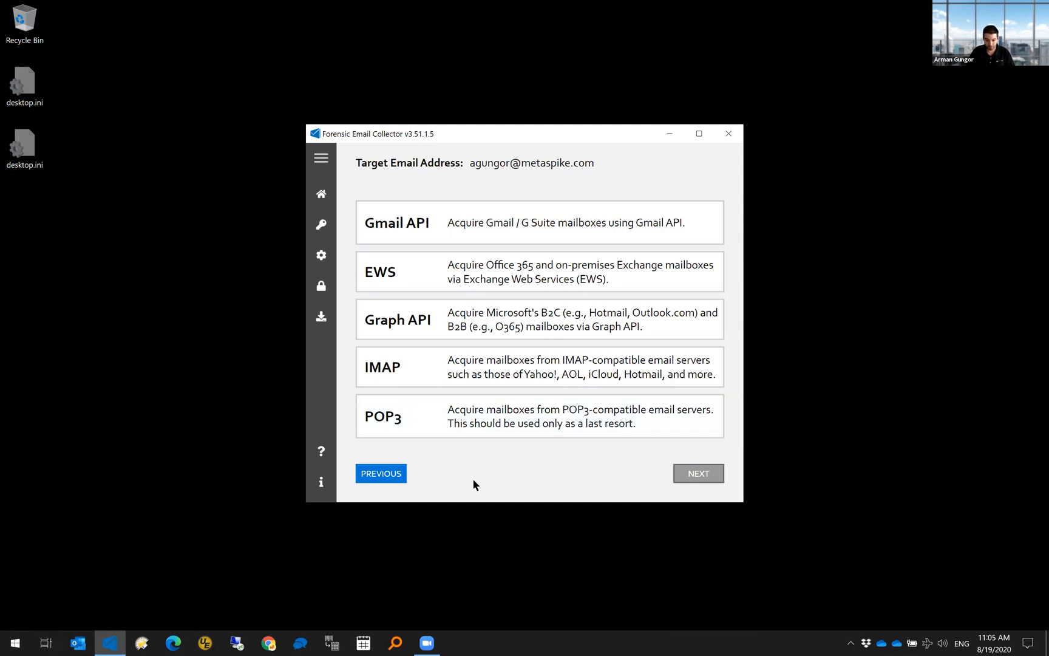
{"action": "left_click", "coordinate": [397, 476]}
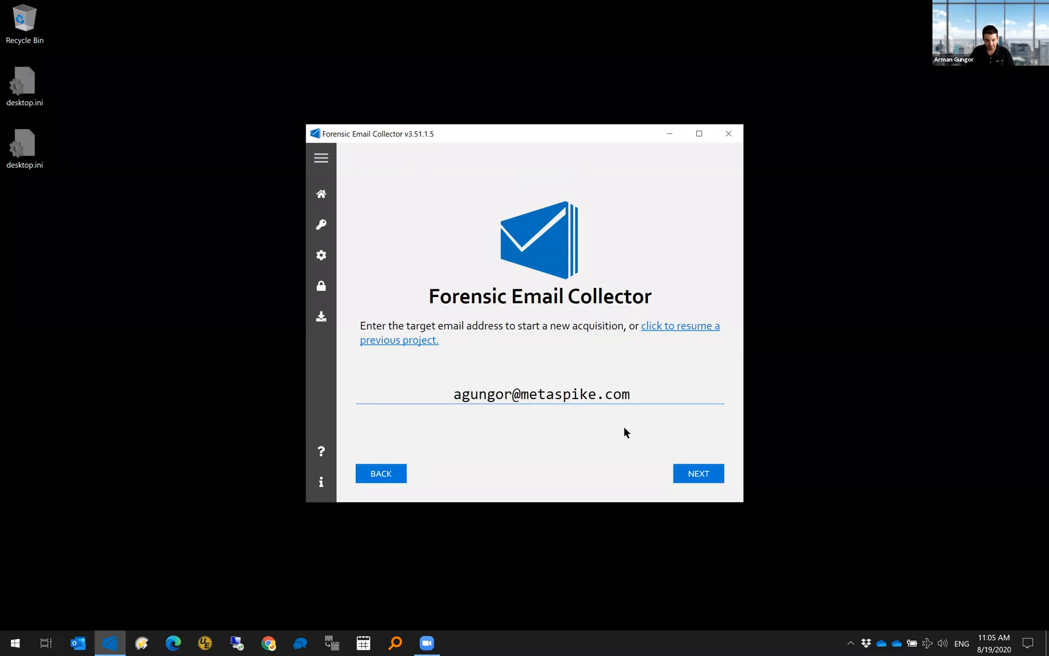
- Accept the Office 365 via EWS settings with OAuth 2.0 to reach the case details form
{"action": "left_click", "coordinate": [691, 473]}
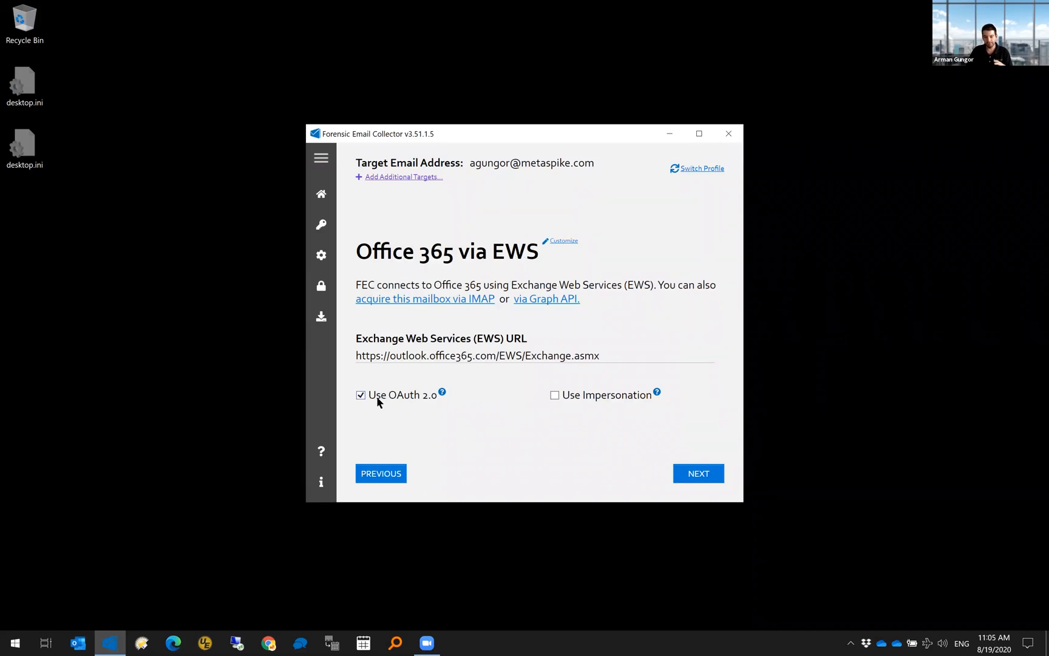
{"action": "mouse_move", "coordinate": [401, 398]}
{"action": "left_click", "coordinate": [693, 477]}
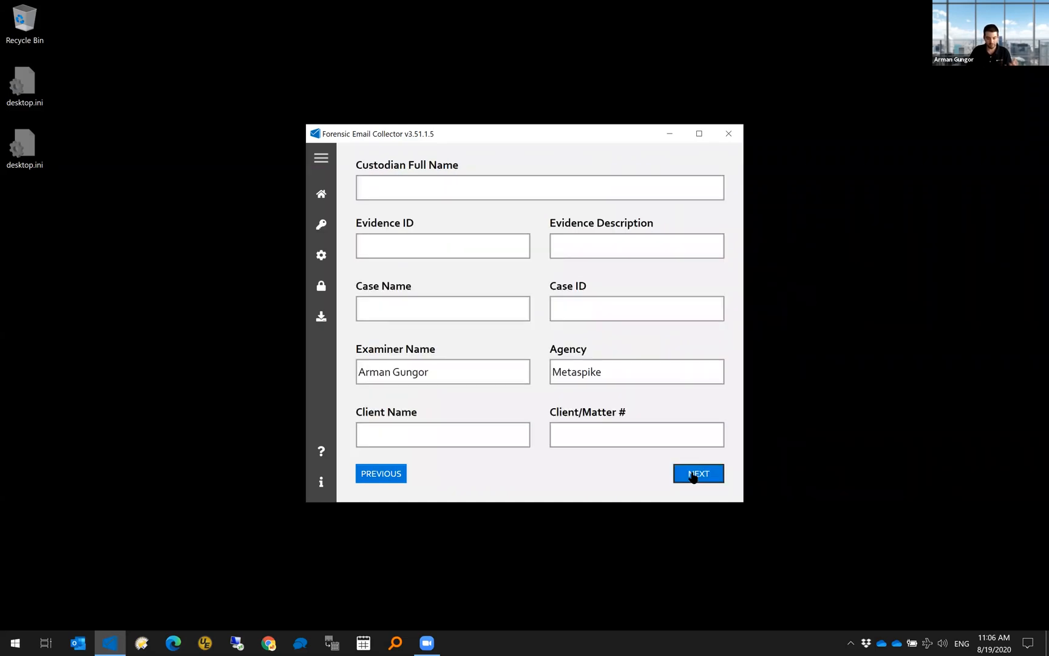
- Set the output path to r:\out\1, sign in with the mailbox account, and scroll the folder tree
{"action": "left_click", "coordinate": [692, 476]}
{"action": "type", "text": "r:\\out\\1"}
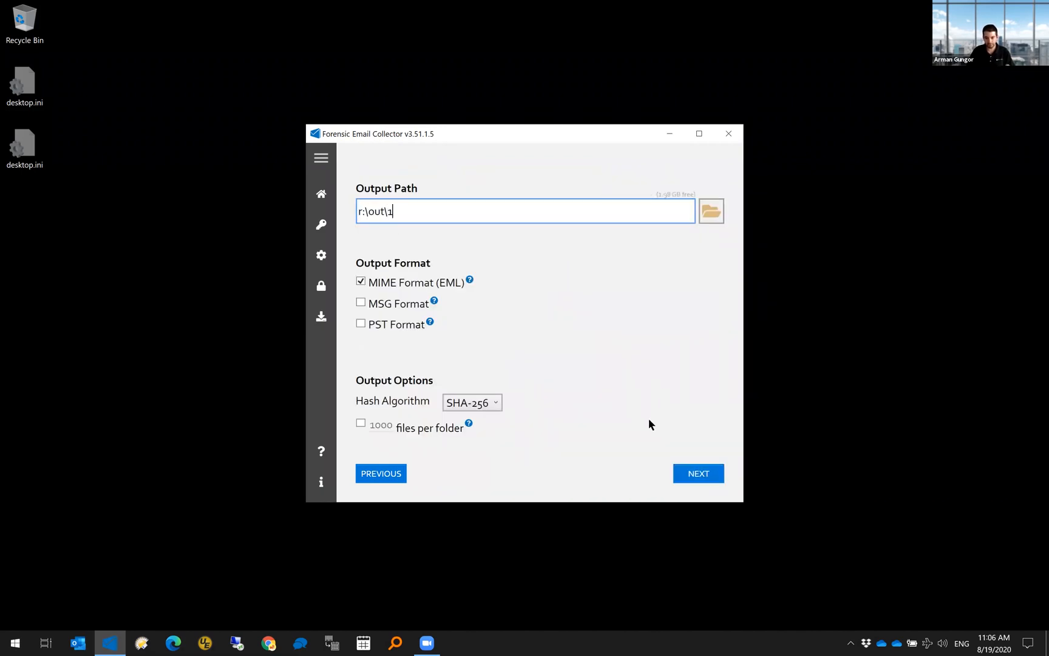
{"action": "left_click", "coordinate": [702, 475]}
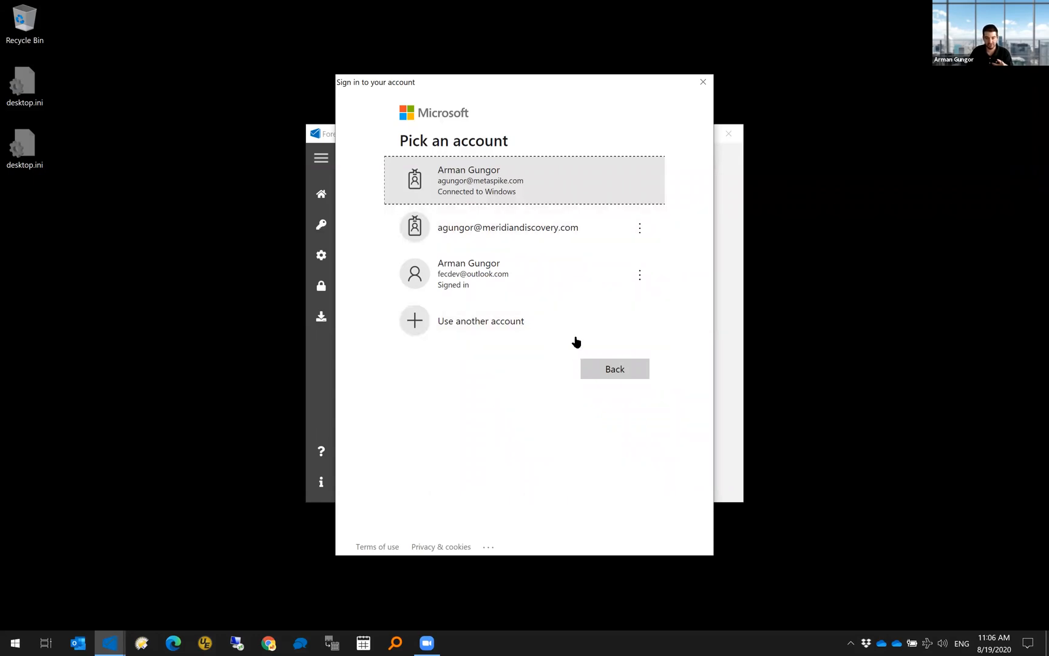
{"action": "left_click", "coordinate": [514, 189]}
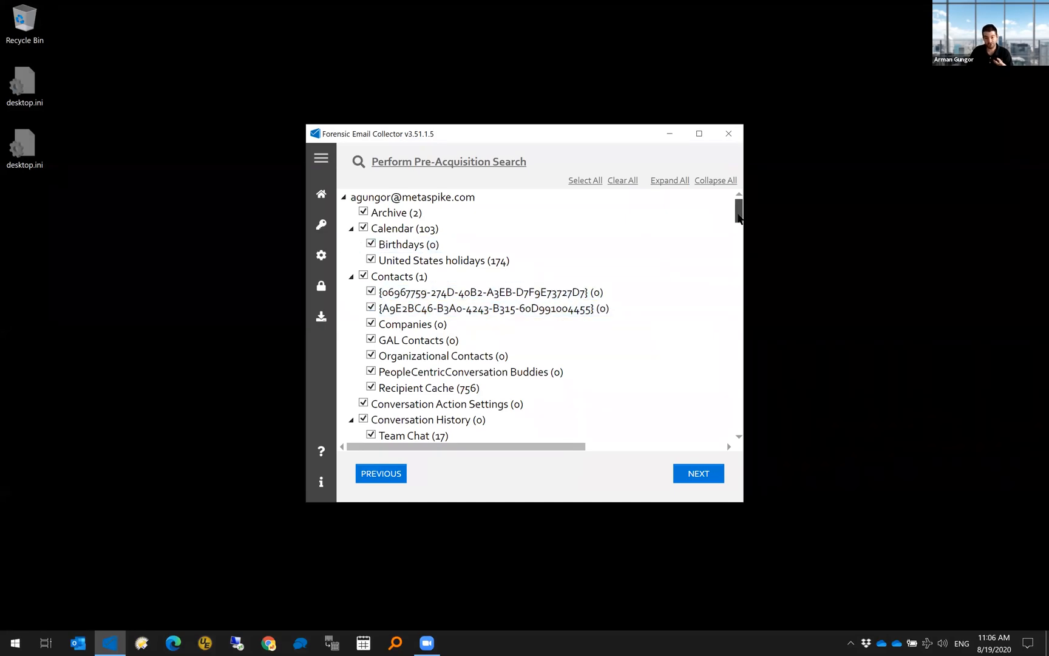
{"action": "left_click_drag", "start_coordinate": [738, 216], "coordinate": [739, 431]}
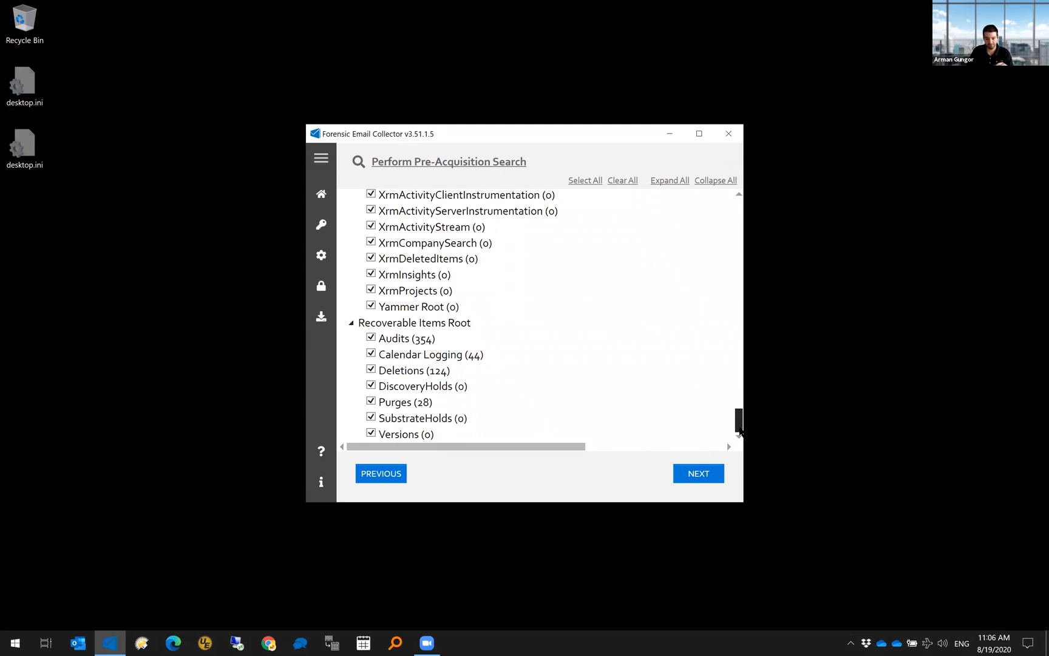
{"action": "left_click_drag", "start_coordinate": [739, 431], "coordinate": [739, 431]}
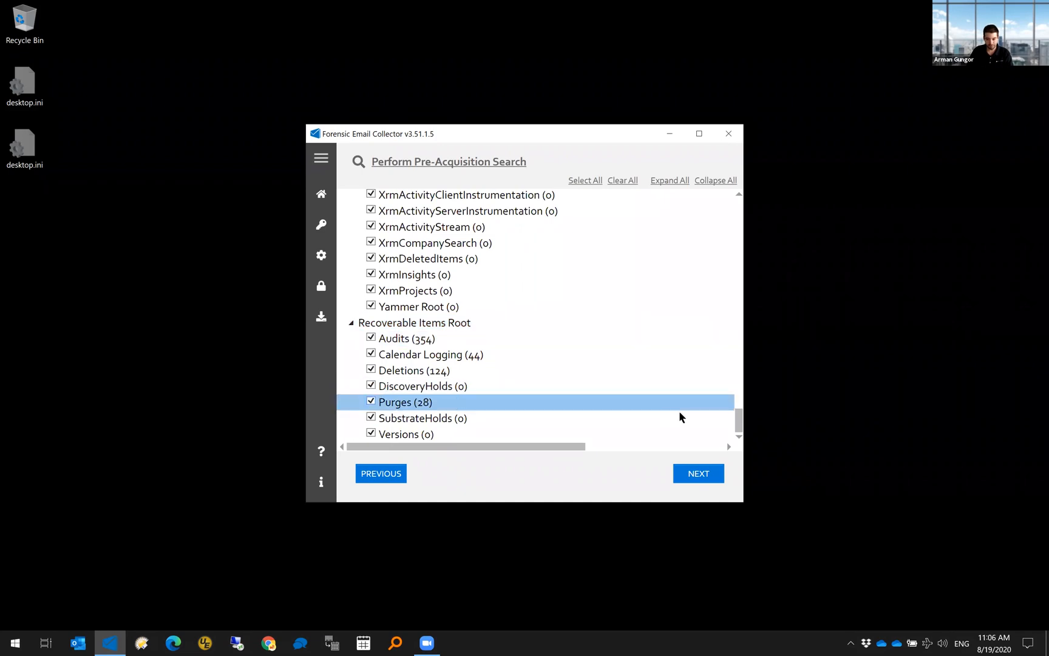
{"action": "left_click_drag", "start_coordinate": [739, 426], "coordinate": [739, 427]}
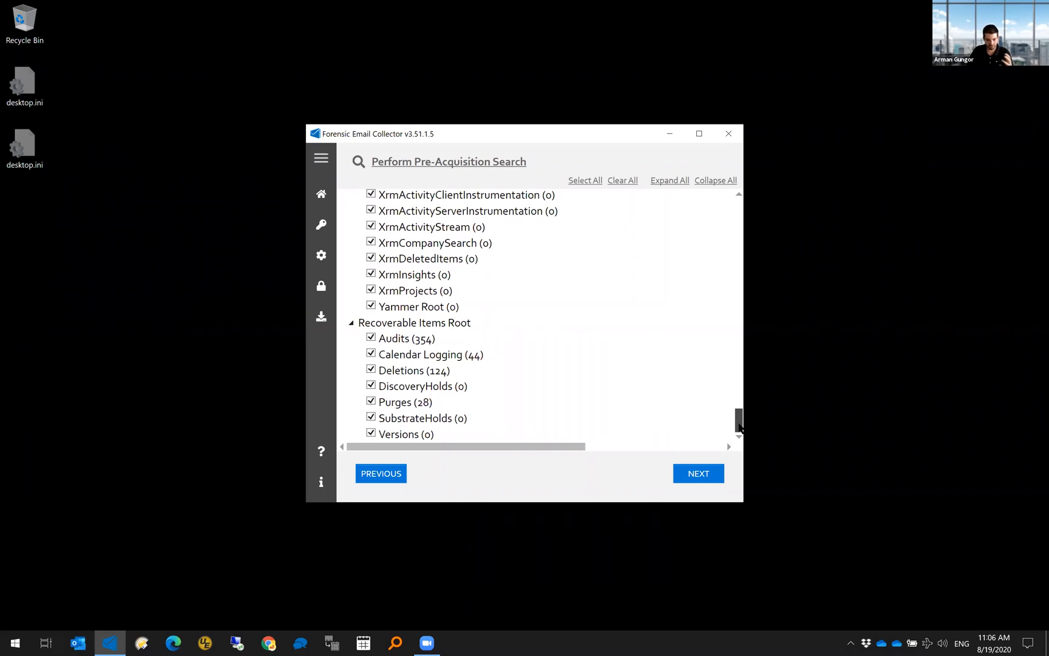
{"action": "left_click_drag", "start_coordinate": [739, 427], "coordinate": [740, 268]}
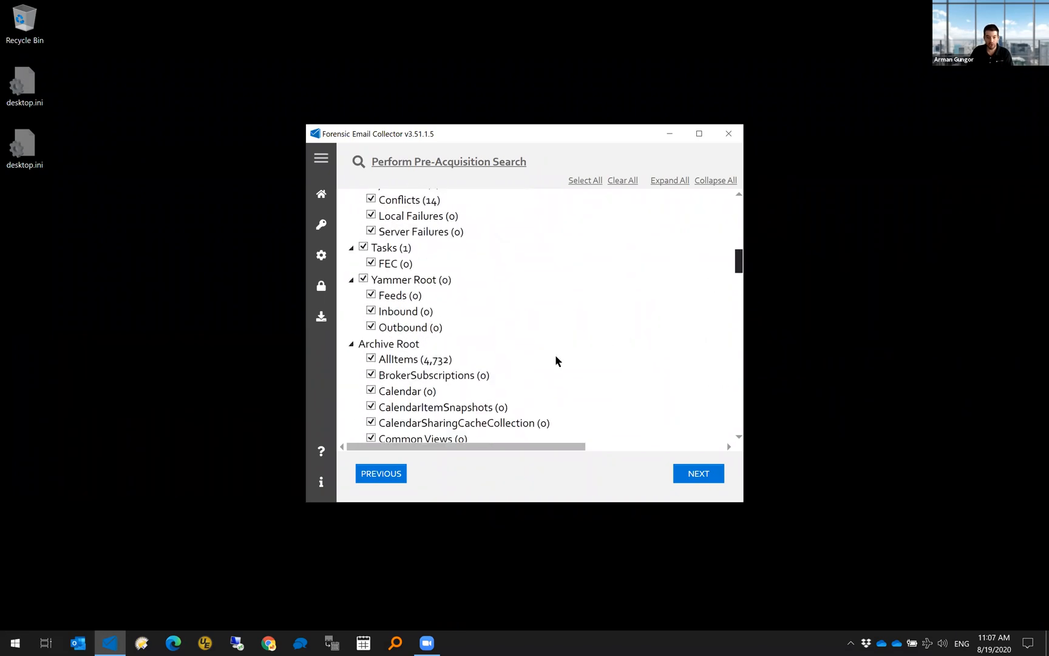
{"action": "left_click", "coordinate": [508, 347]}
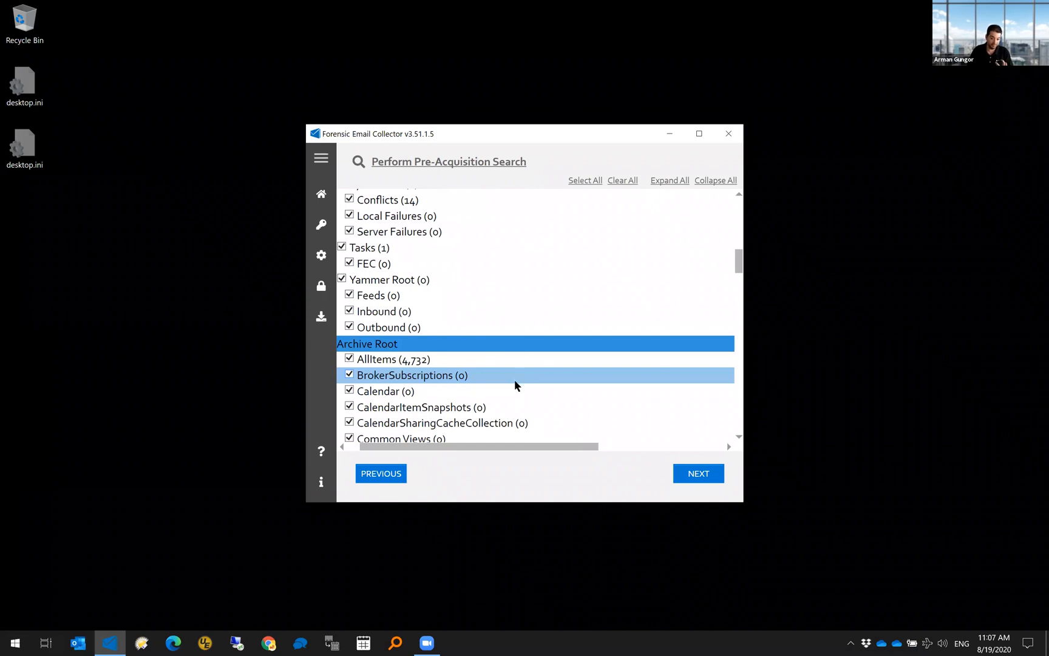
{"action": "left_click_drag", "start_coordinate": [531, 451], "coordinate": [457, 447]}
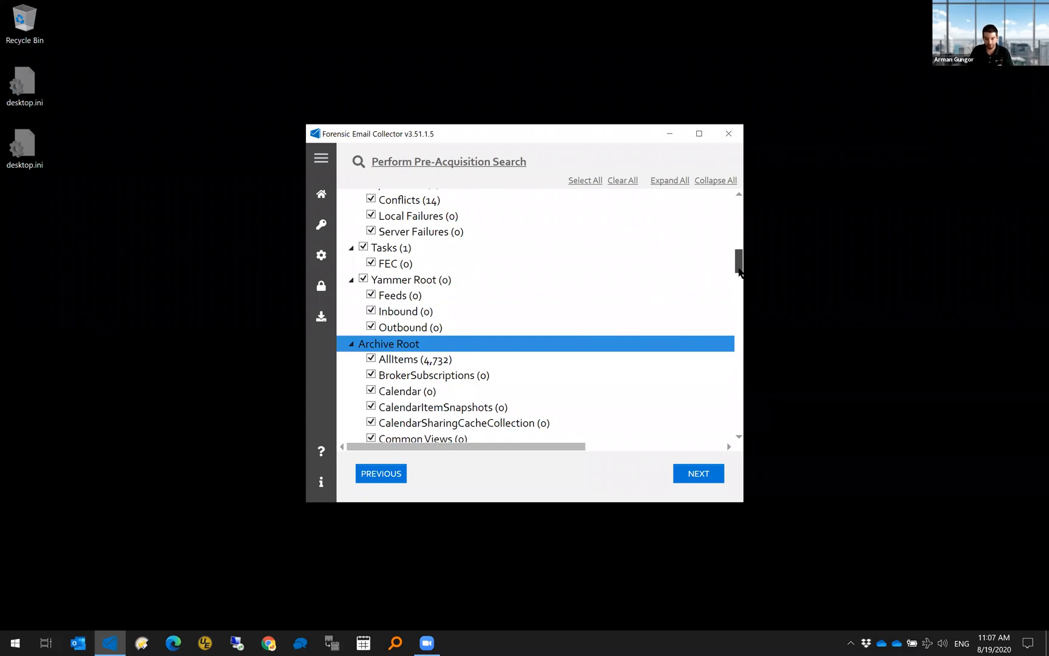
{"action": "left_click_drag", "start_coordinate": [739, 271], "coordinate": [737, 206]}
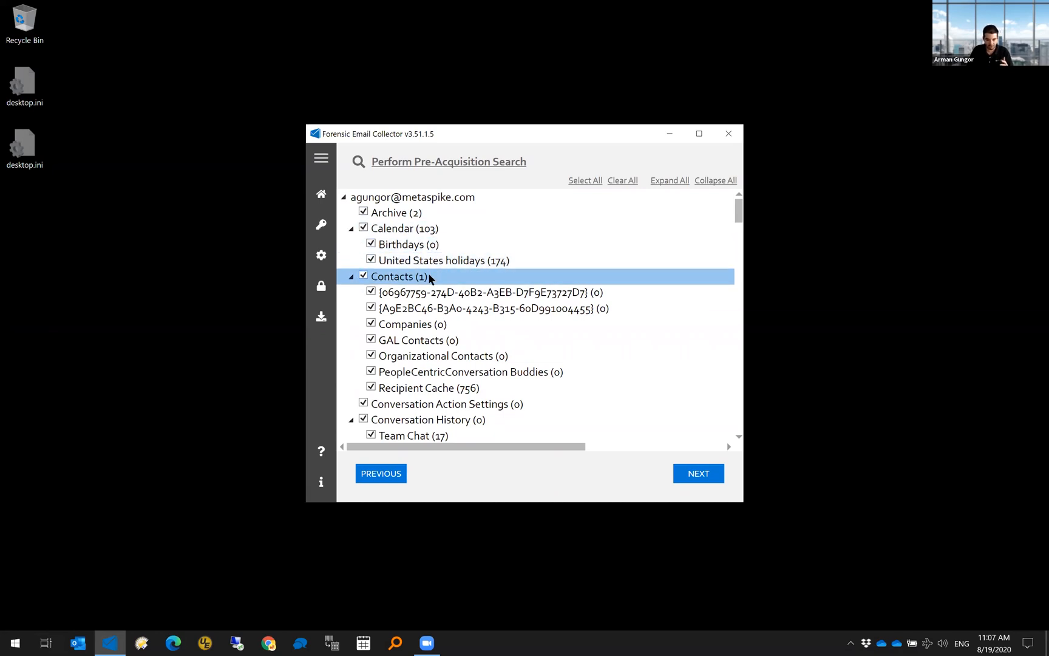
- Scroll down the folder tree and toggle the Audits folder off and back on
{"action": "scroll", "coordinate": [428, 279], "scroll_direction": "down", "scroll_amount": 1}
{"action": "scroll", "coordinate": [420, 358], "scroll_direction": "down", "scroll_amount": 1}
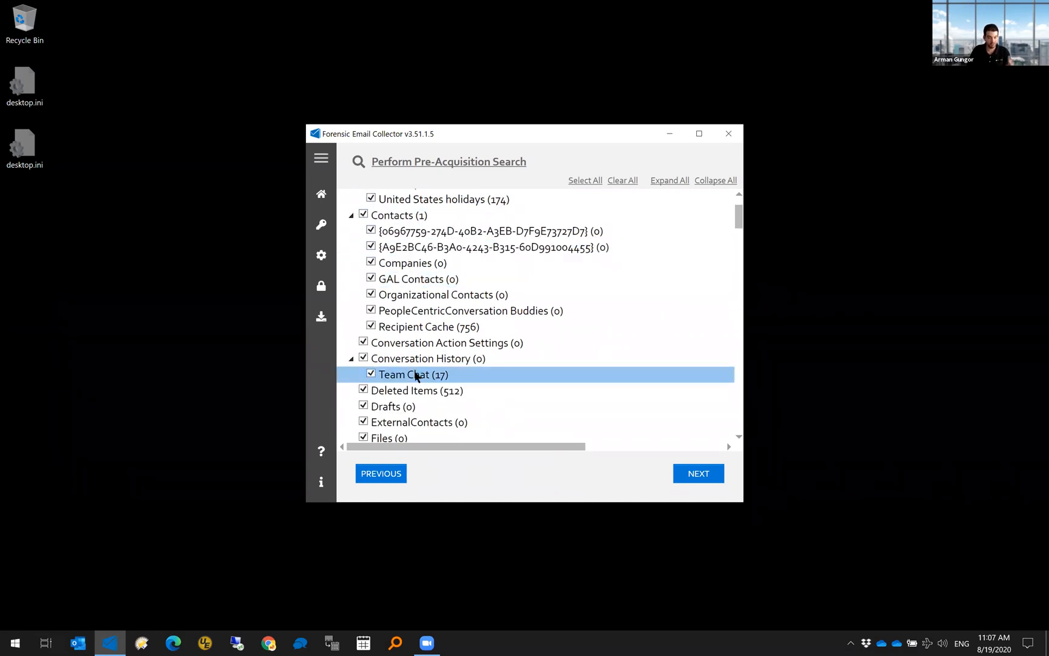
{"action": "scroll", "coordinate": [417, 376], "scroll_direction": "down", "scroll_amount": 3}
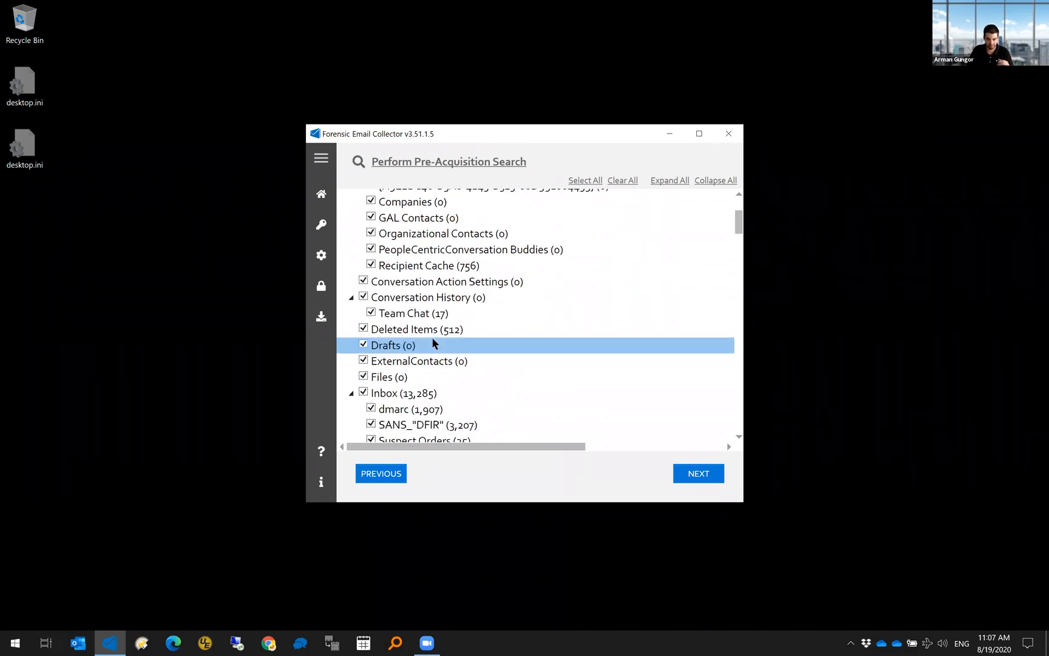
{"action": "scroll", "coordinate": [413, 367], "scroll_direction": "down", "scroll_amount": 2}
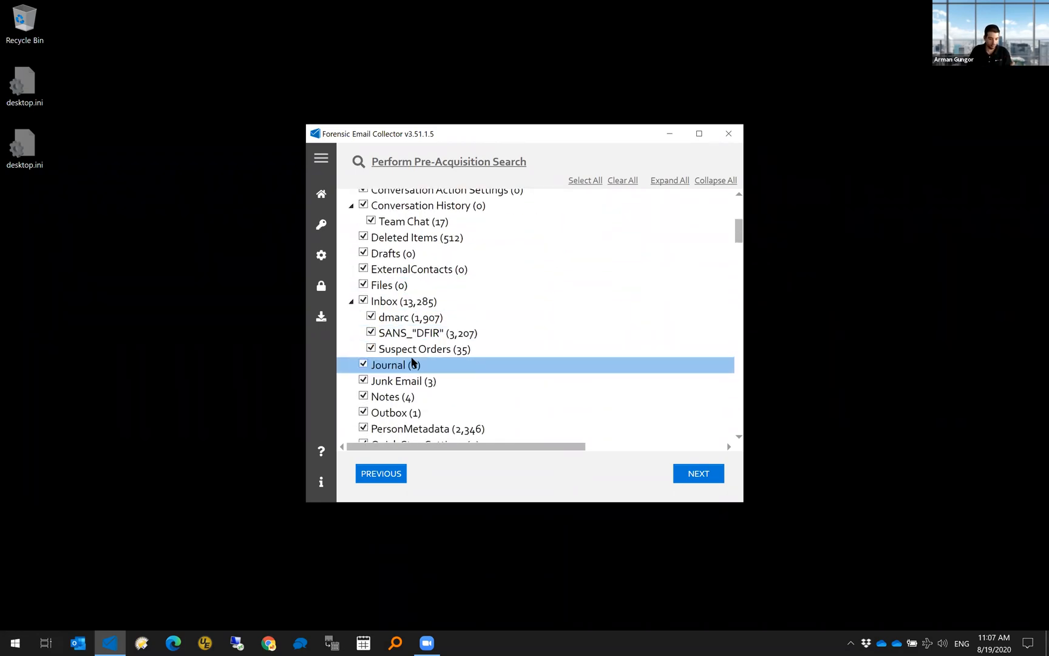
{"action": "scroll", "coordinate": [411, 368], "scroll_direction": "down", "scroll_amount": 1}
{"action": "scroll", "coordinate": [468, 363], "scroll_direction": "down", "scroll_amount": 3}
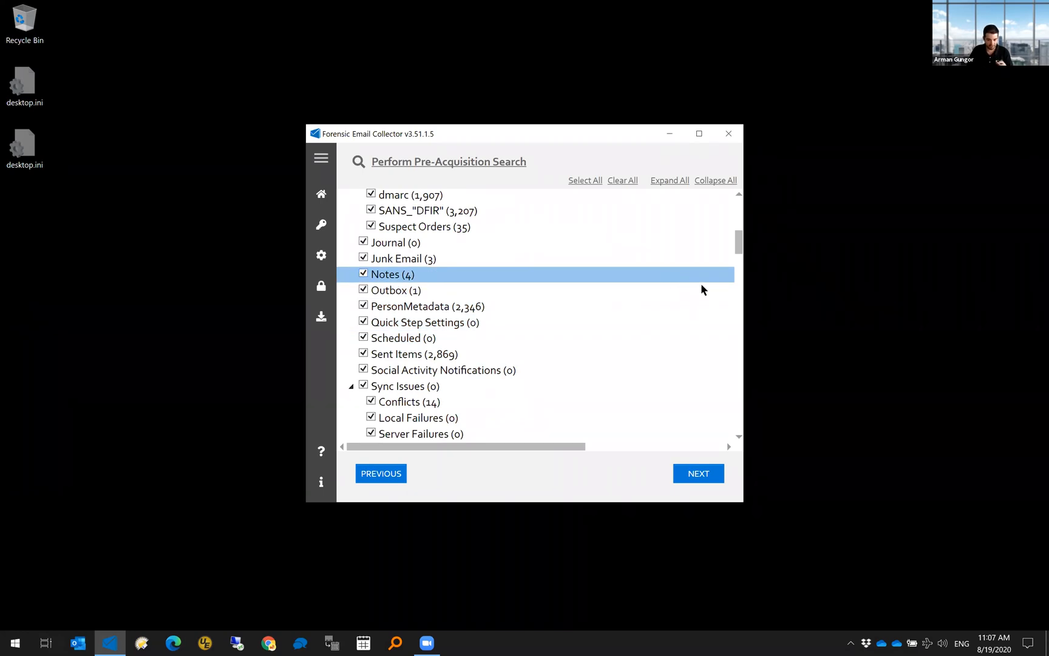
{"action": "left_click_drag", "start_coordinate": [738, 241], "coordinate": [738, 421]}
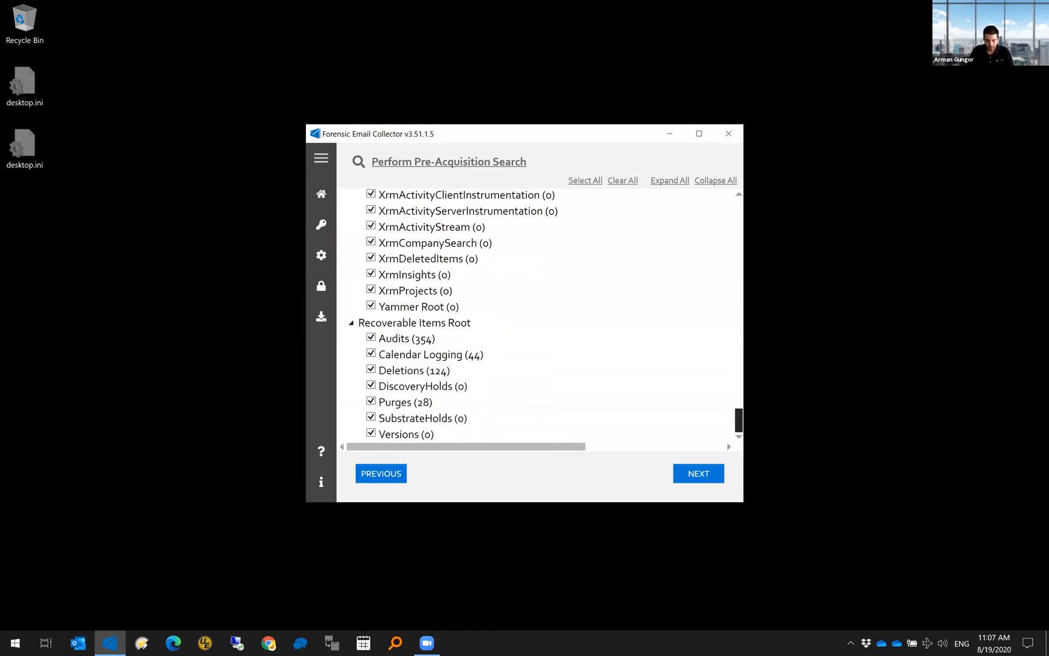
{"action": "left_click", "coordinate": [424, 340]}
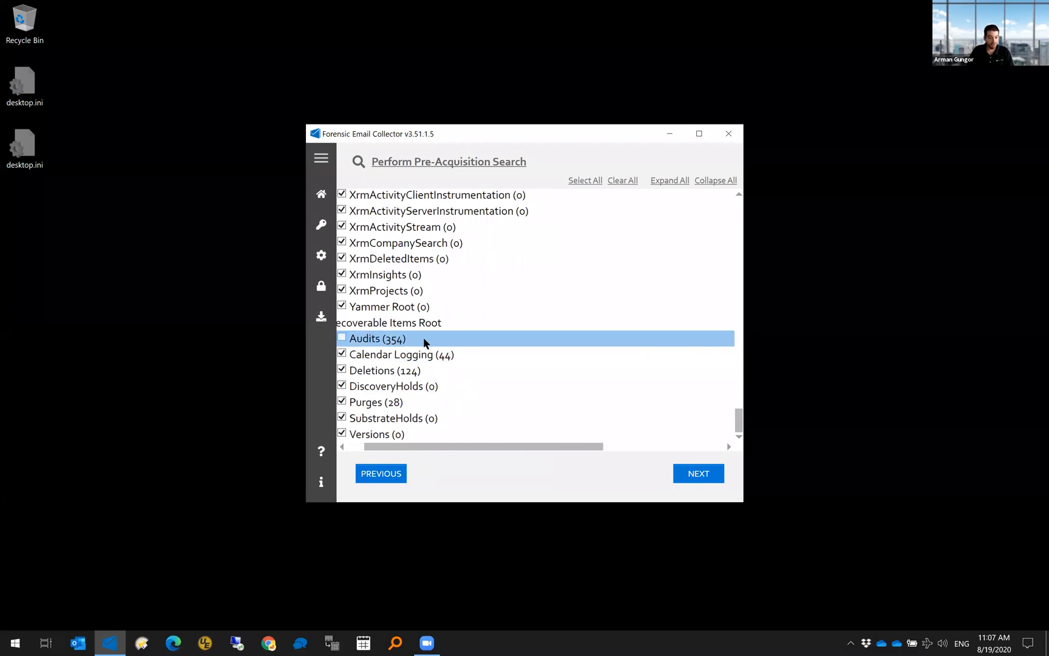
{"action": "left_click", "coordinate": [386, 344]}
{"action": "left_click_drag", "start_coordinate": [427, 448], "coordinate": [393, 449]}
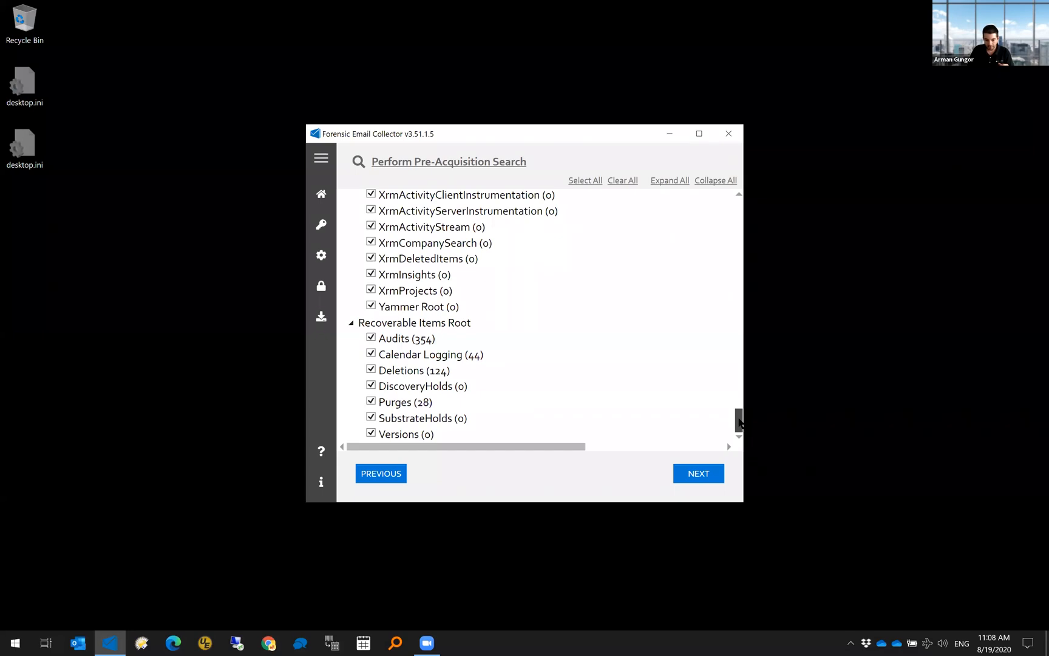
- Uncheck and recheck Archive Root's AllItems, then paste the Microsoft documentation address into a new browser window
{"action": "left_click_drag", "start_coordinate": [739, 422], "coordinate": [741, 352]}
{"action": "left_click_drag", "start_coordinate": [738, 337], "coordinate": [738, 266]}
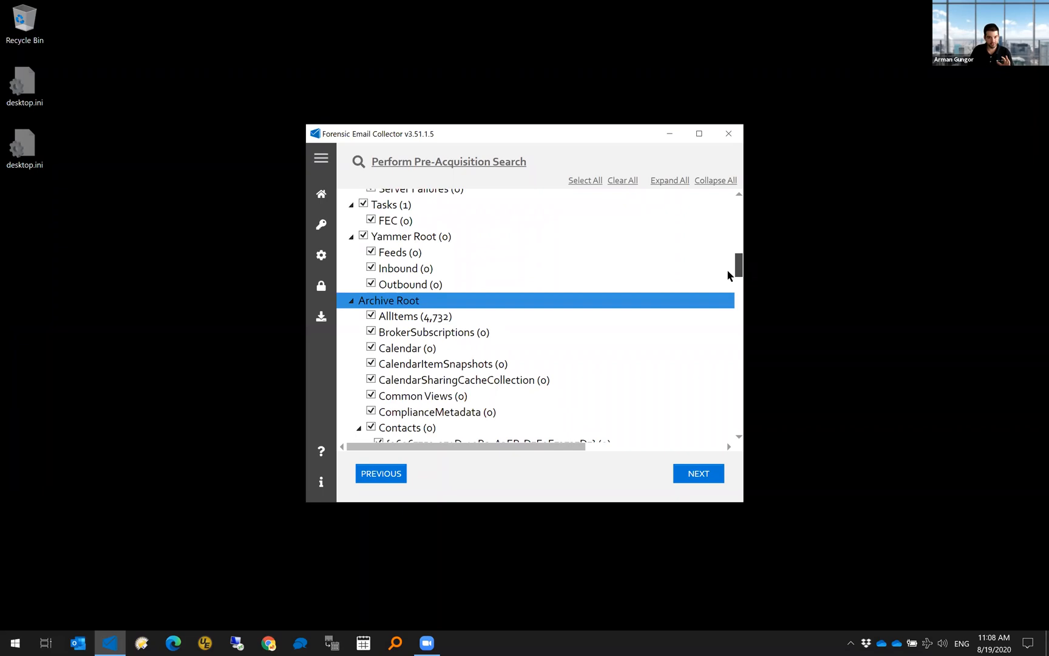
{"action": "left_click", "coordinate": [445, 319]}
{"action": "left_click_drag", "start_coordinate": [485, 445], "coordinate": [466, 445]}
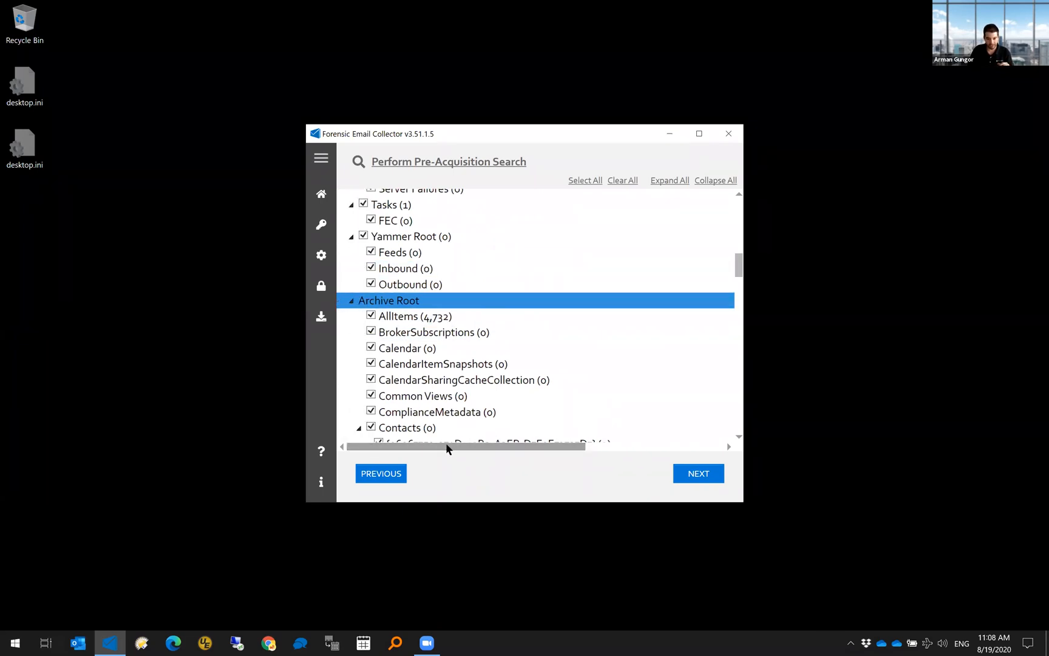
{"action": "left_click", "coordinate": [504, 319]}
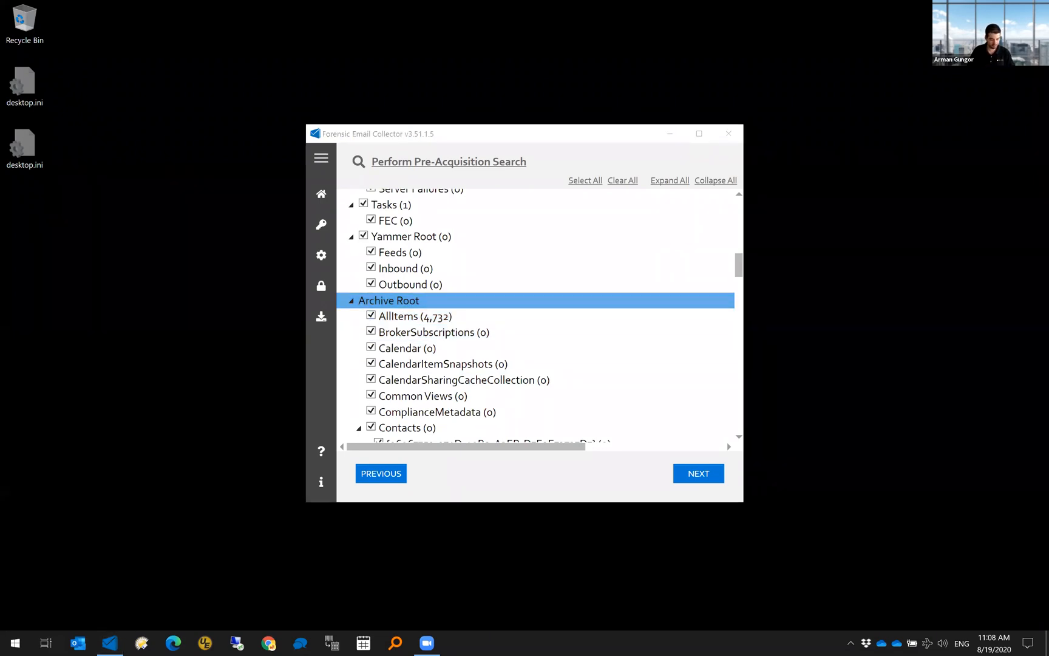
{"action": "left_click", "coordinate": [268, 642]}
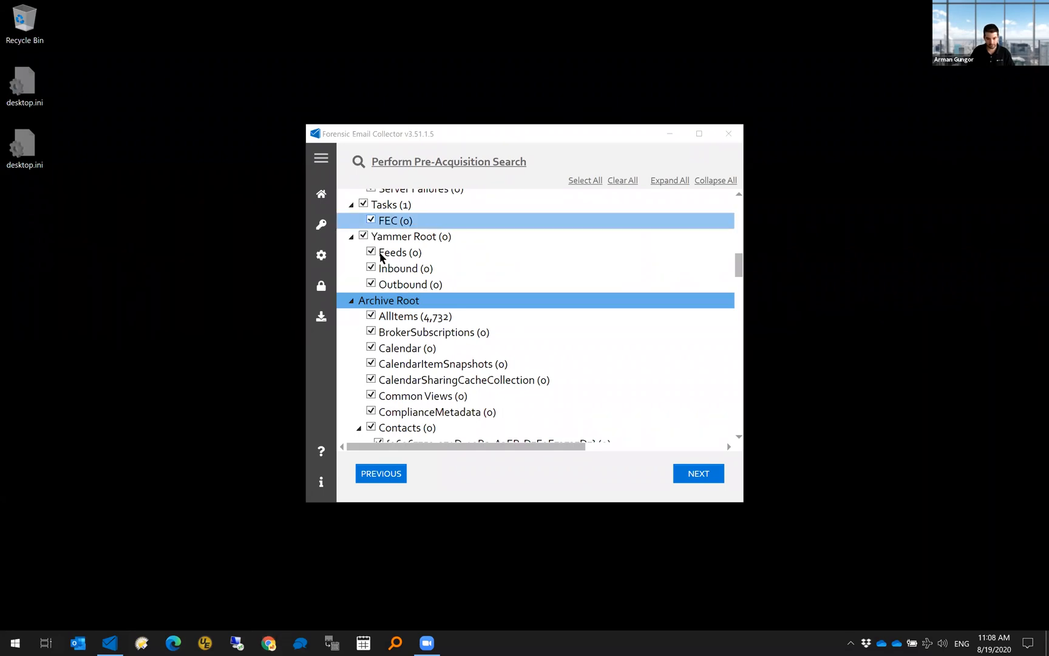
{"action": "type", "text": "https://docs.microsoft.com/en-us/archive/blogs/webdav_101/ews-best-practices-allitems-folder"}
{"action": "key", "text": "Return"}
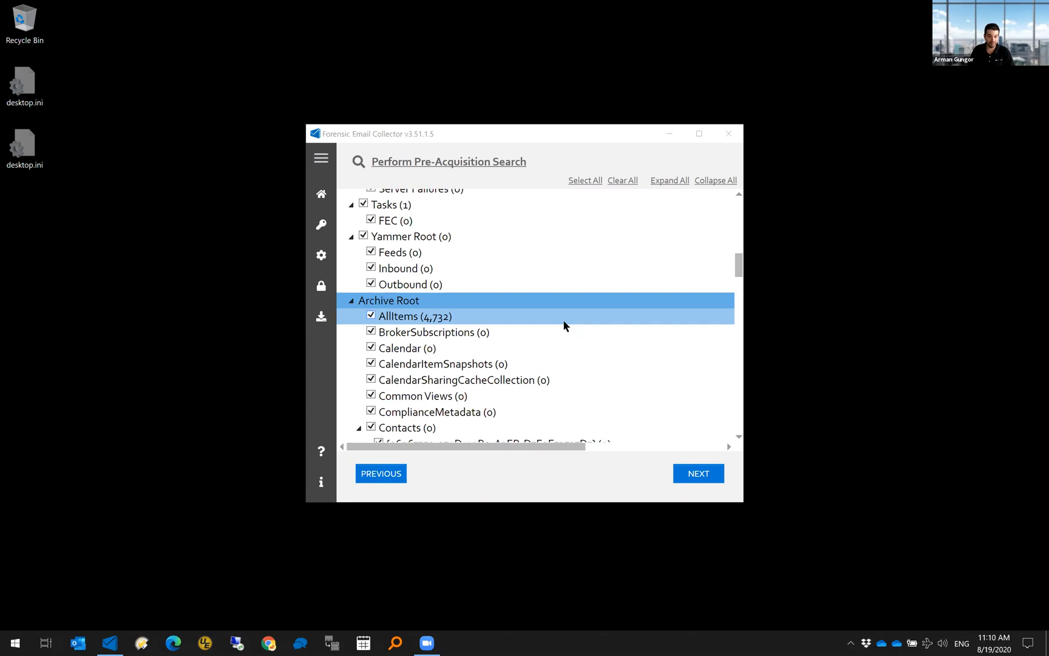
{"action": "left_click_drag", "start_coordinate": [737, 263], "coordinate": [737, 272]}
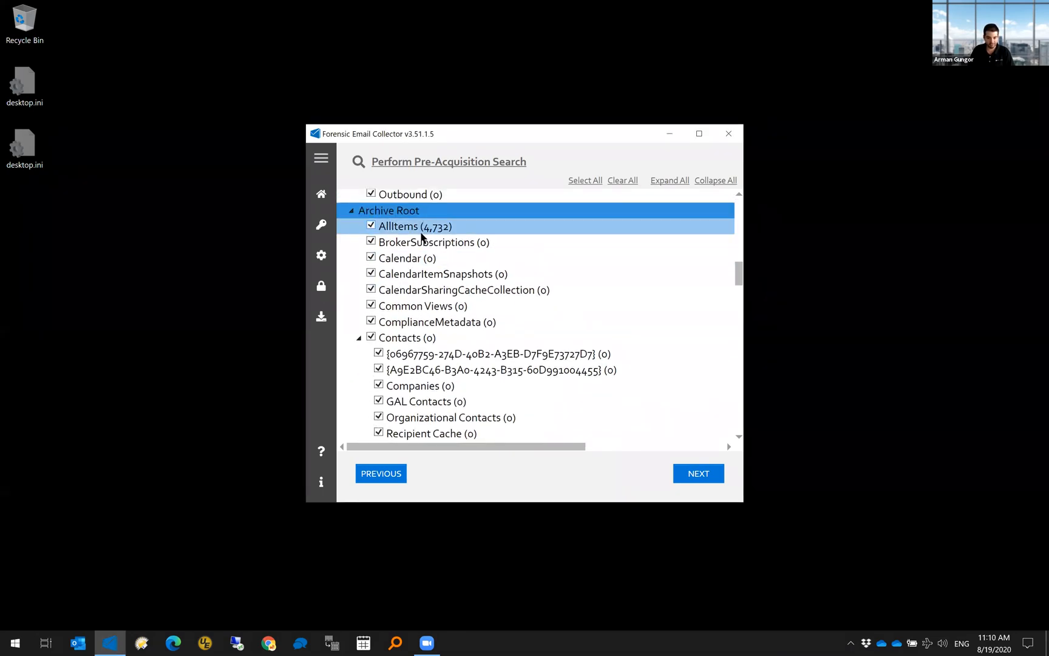
{"action": "left_click_drag", "start_coordinate": [737, 270], "coordinate": [739, 392]}
{"action": "left_click", "coordinate": [409, 216]}
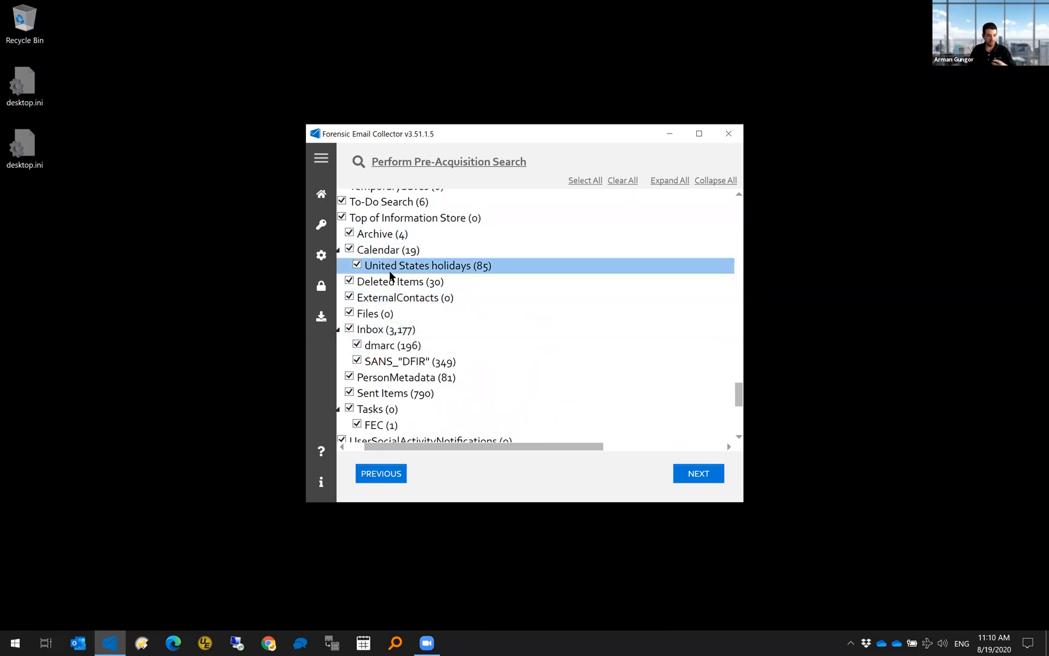
{"action": "left_click_drag", "start_coordinate": [432, 446], "coordinate": [414, 446]}
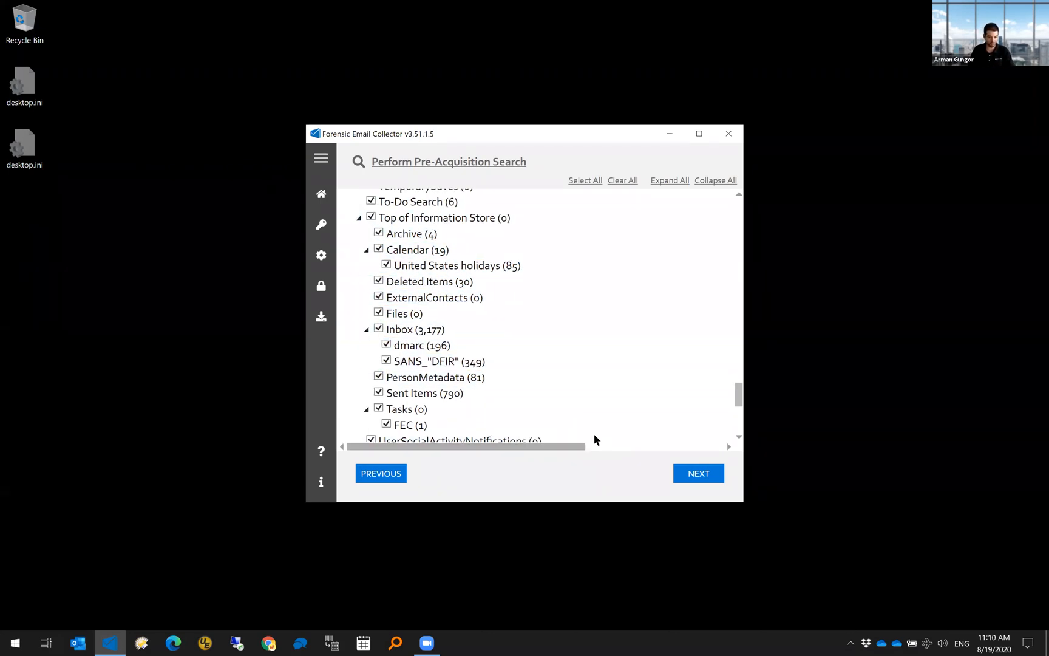
{"action": "left_click_drag", "start_coordinate": [738, 395], "coordinate": [739, 268]}
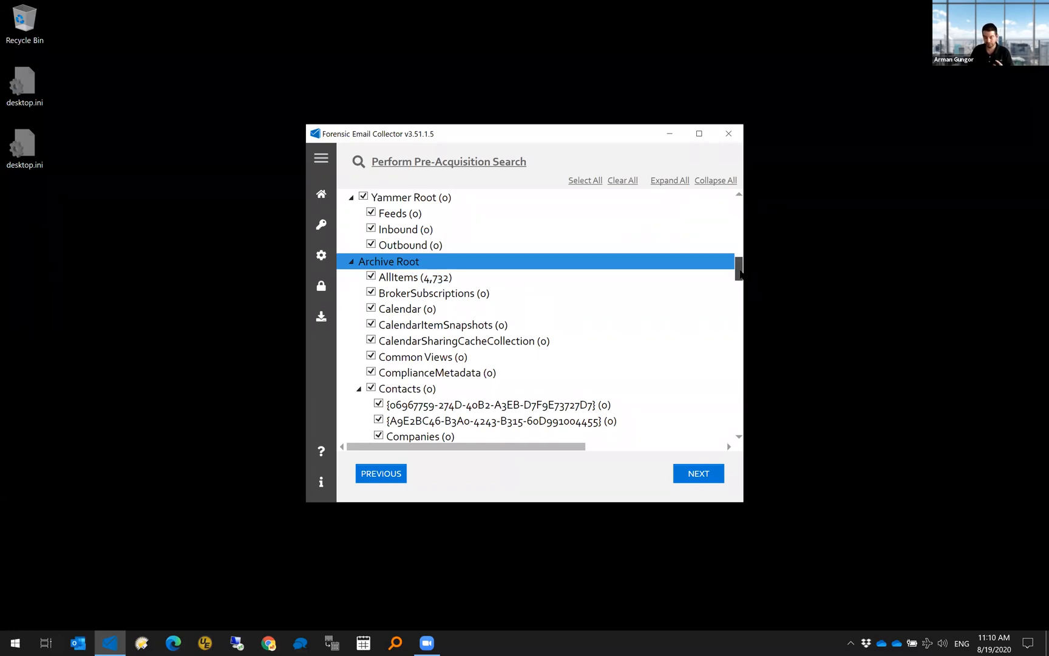
{"action": "left_click_drag", "start_coordinate": [740, 273], "coordinate": [740, 243]}
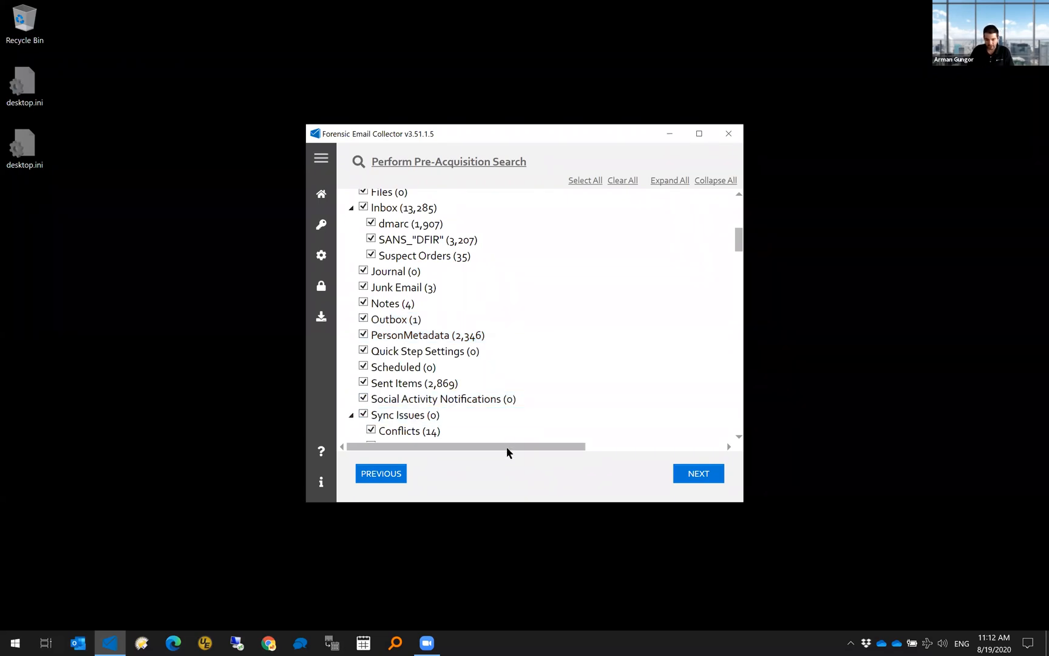
- Close the collector window and start entering a new target email address after relaunching
{"action": "left_click_drag", "start_coordinate": [508, 449], "coordinate": [456, 440]}
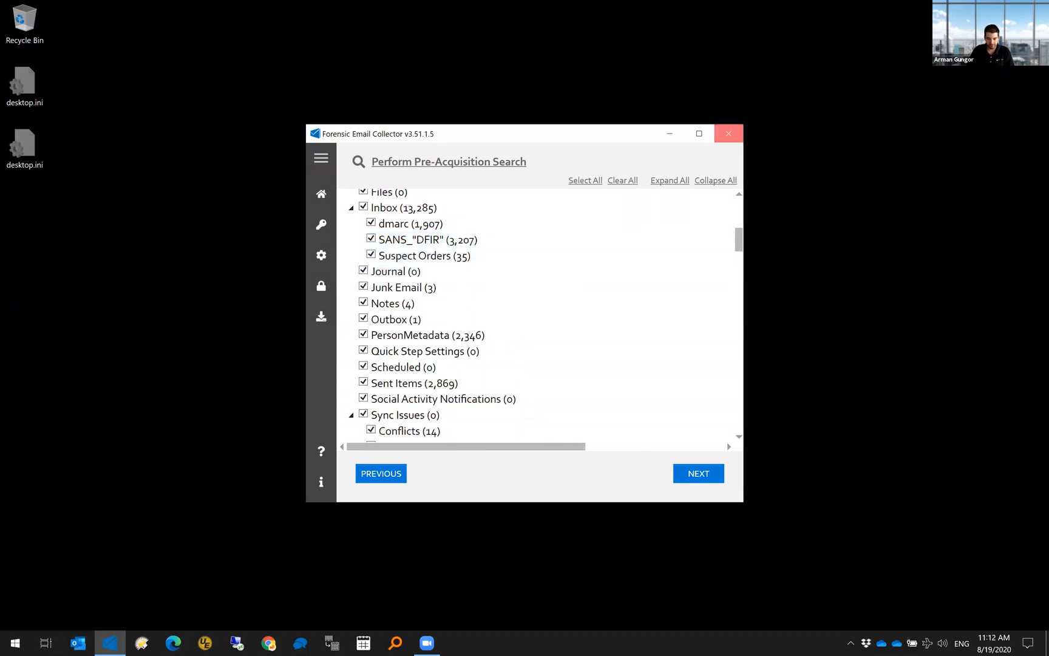
{"action": "left_click", "coordinate": [730, 135]}
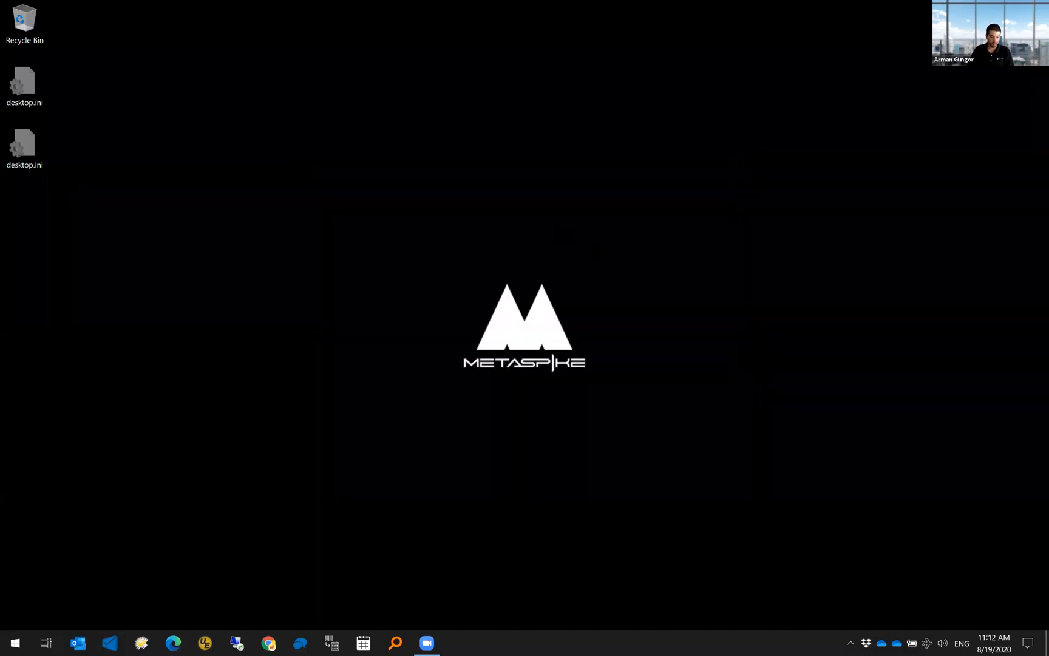
- Correct and complete the target email address, then cycle through acquisition methods back to the EWS page
{"action": "key", "text": "BackSpace"}
{"action": "key", "text": "BackSpace"}
{"action": "key", "text": "BackSpace"}
{"action": "key", "text": "BackSpace"}
{"action": "key", "text": "BackSpace"}
{"action": "type", "text": "ike.com"}
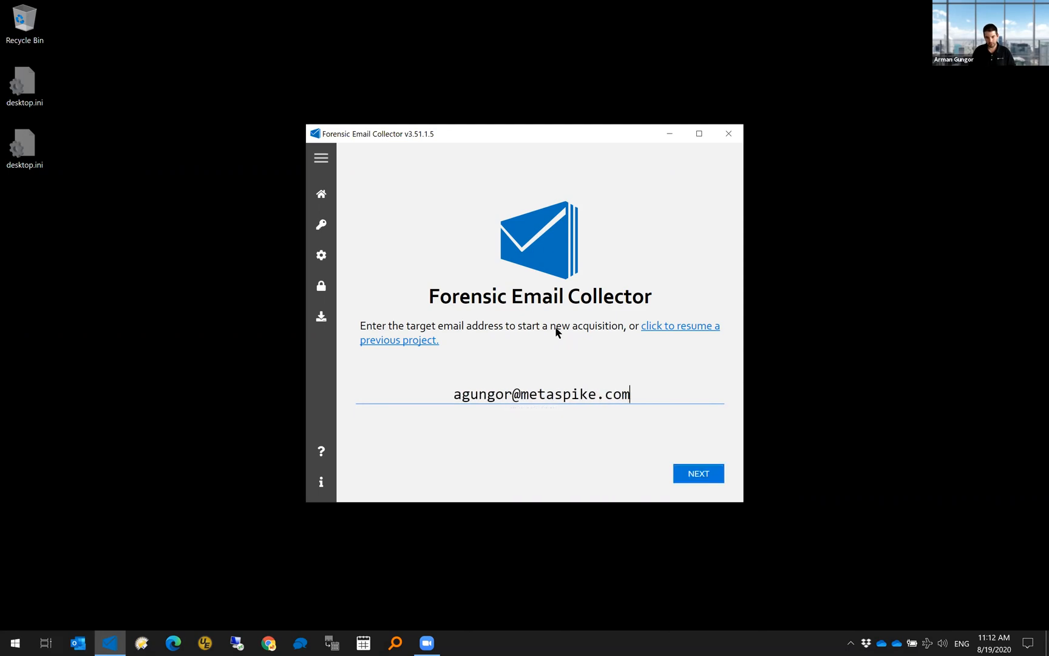
{"action": "key", "text": "Return"}
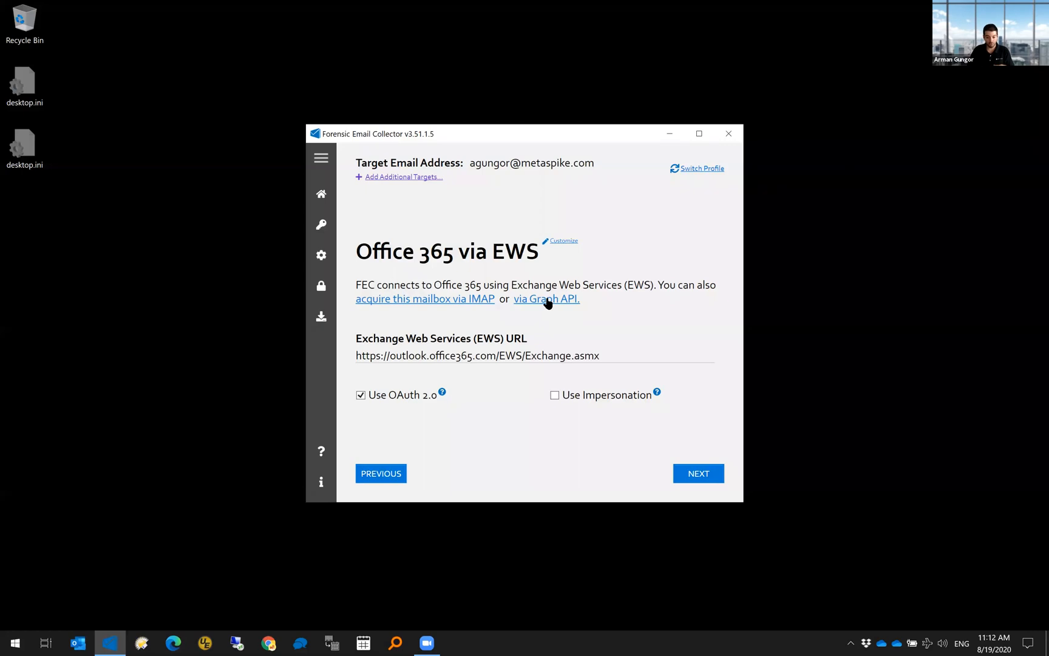
{"action": "left_click", "coordinate": [713, 172]}
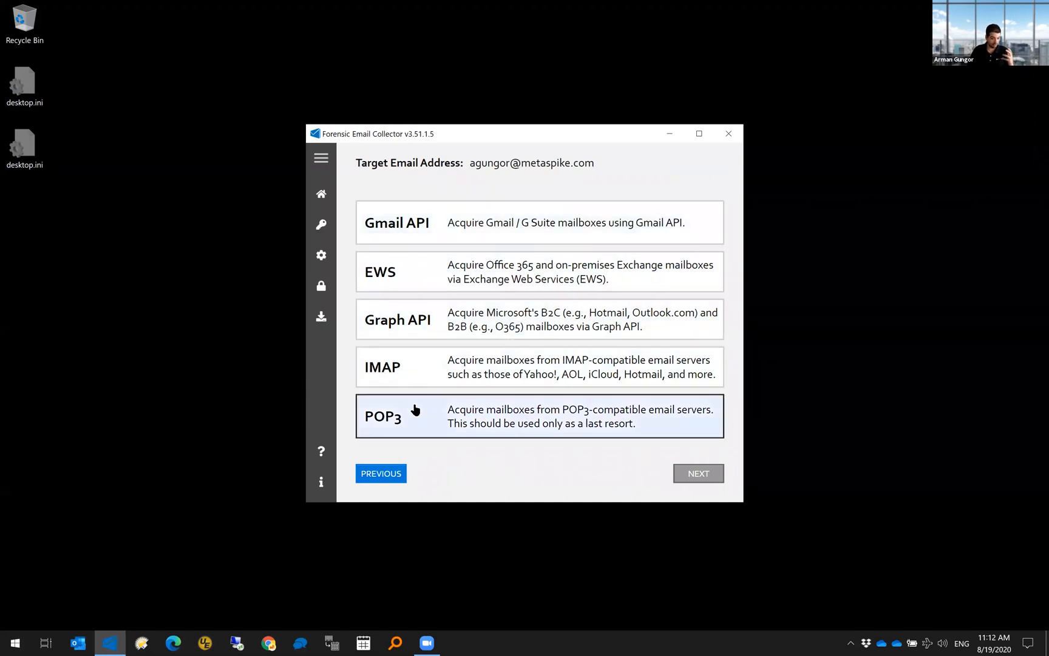
{"action": "left_click", "coordinate": [394, 479]}
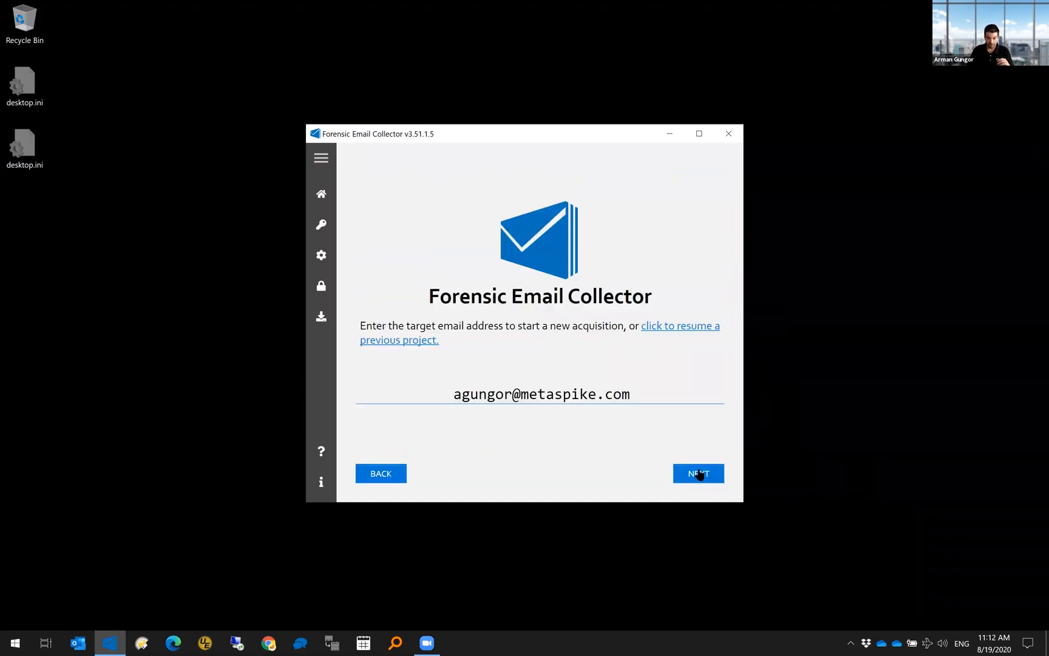
{"action": "left_click", "coordinate": [698, 473]}
- Switch the acquisition to Microsoft Graph API, set output path r:\out\2, and start authentication
{"action": "left_click", "coordinate": [564, 299]}
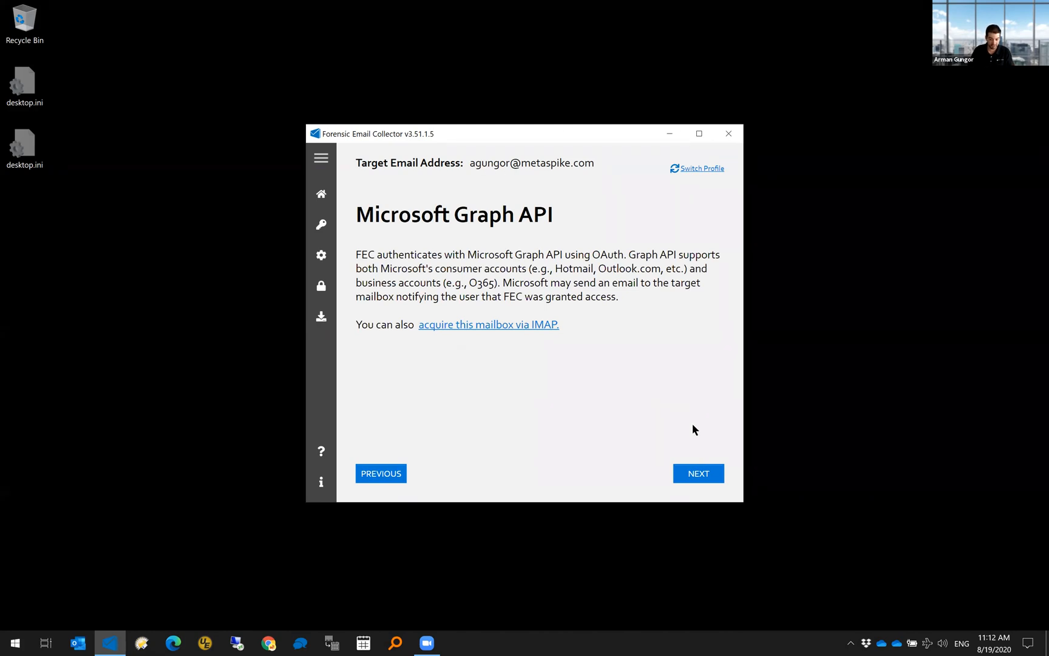
{"action": "left_click", "coordinate": [701, 473]}
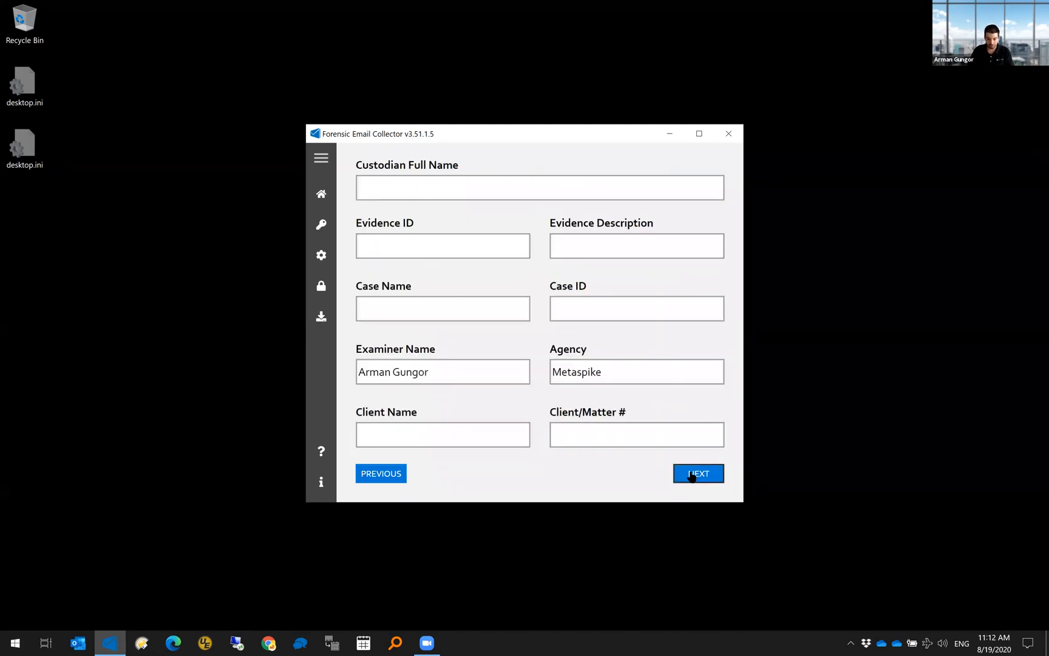
{"action": "left_click", "coordinate": [701, 473]}
{"action": "type", "text": "r:\\outr"}
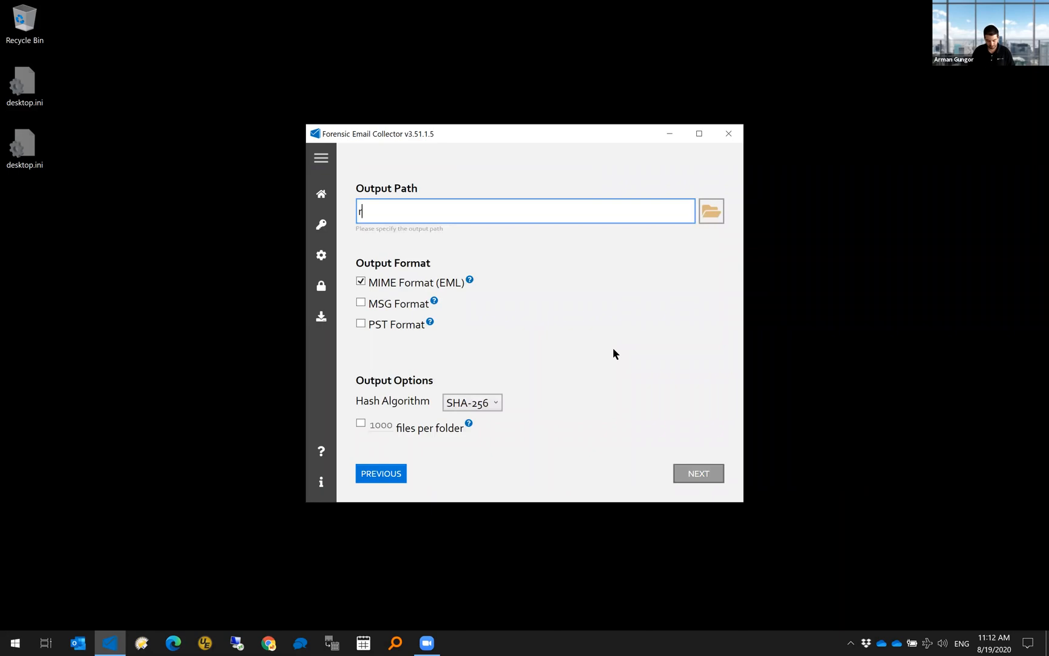
{"action": "key", "text": "BackSpace"}
{"action": "type", "text": "\\2"}
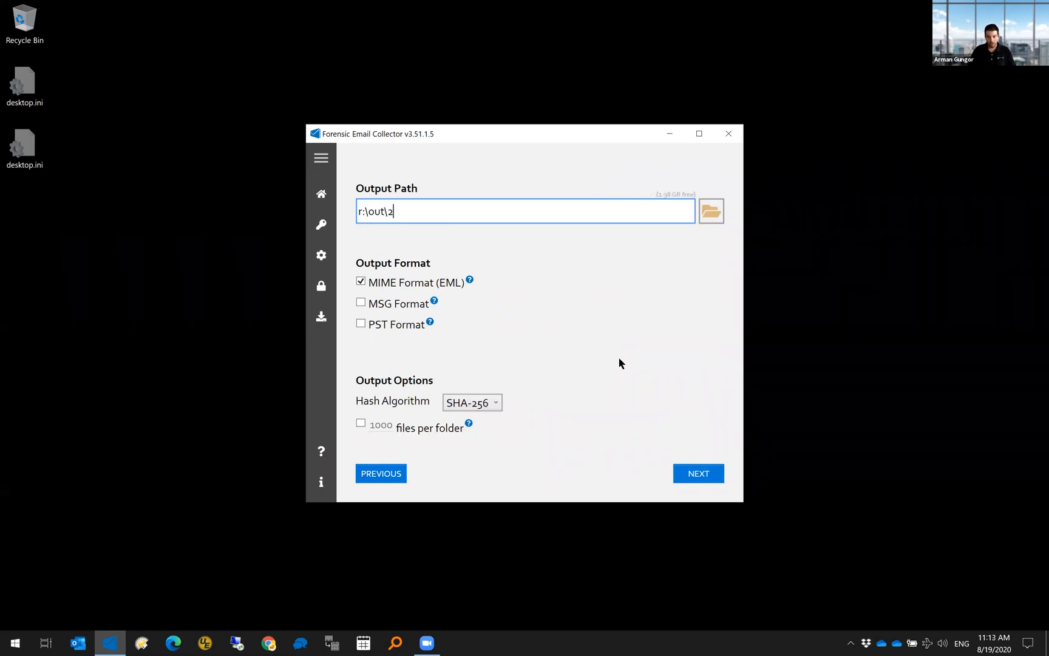
{"action": "left_click", "coordinate": [693, 473]}
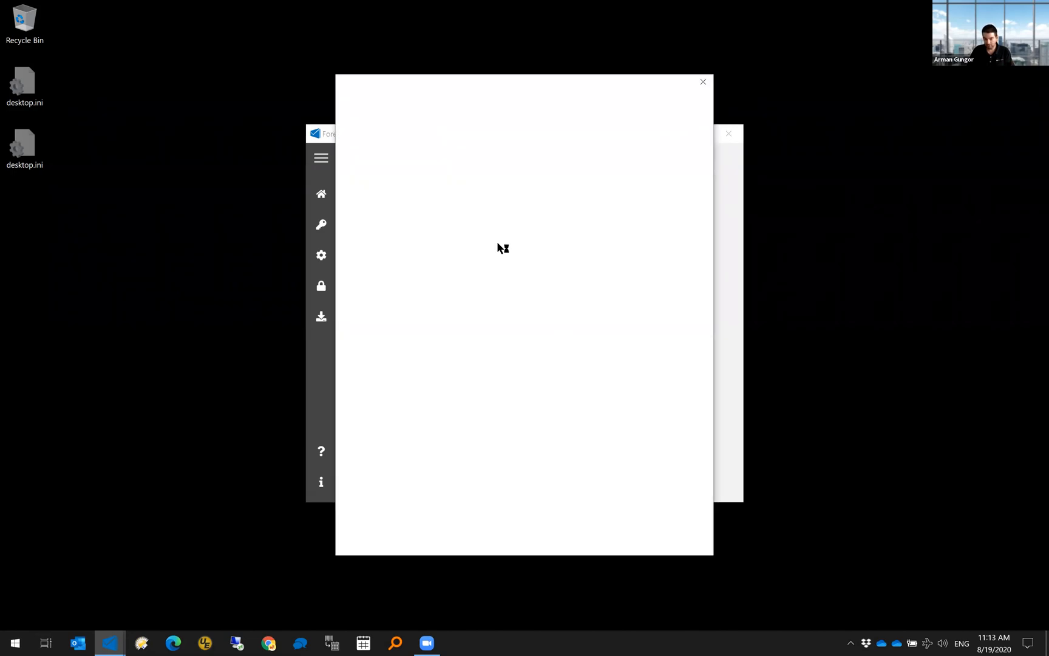
- Sign in with the mailbox account, review the folder tree down to Recoverable Items, then close the window
{"action": "left_click", "coordinate": [510, 194]}
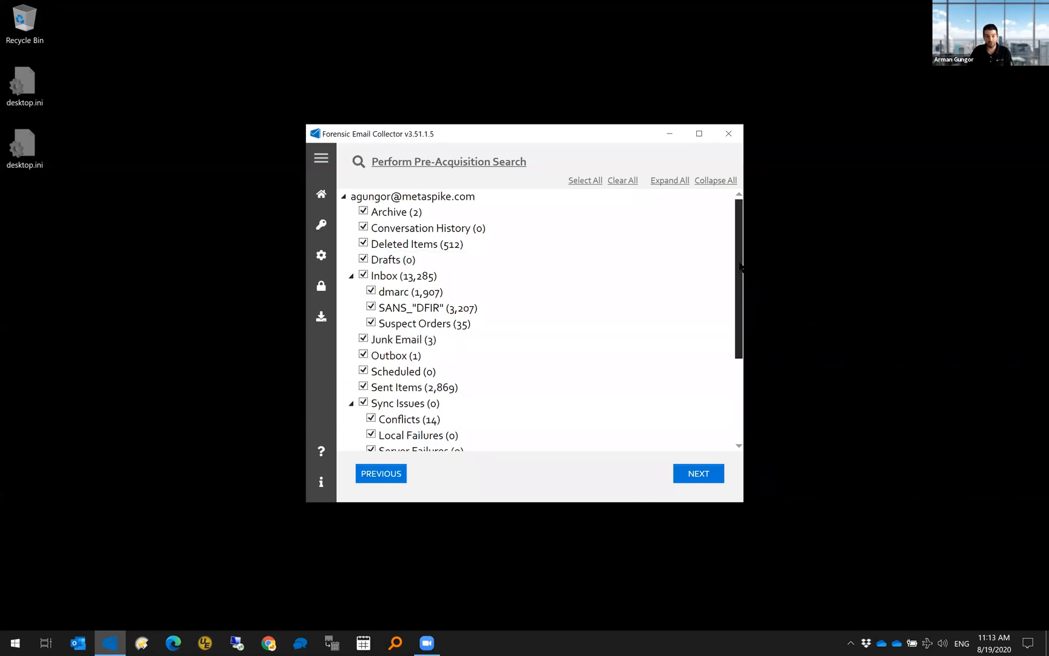
{"action": "mouse_move", "coordinate": [741, 267]}
{"action": "left_mouse_down"}
{"action": "mouse_move", "coordinate": [740, 412]}
{"action": "mouse_move", "coordinate": [741, 260]}
{"action": "left_mouse_up"}
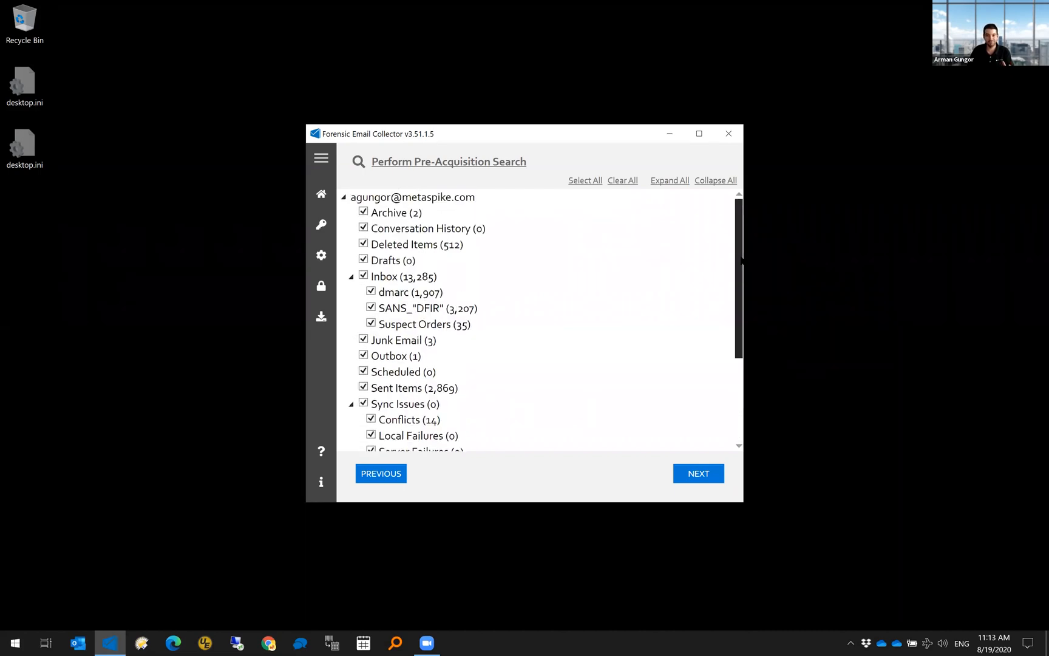
{"action": "left_click_drag", "start_coordinate": [742, 260], "coordinate": [736, 345]}
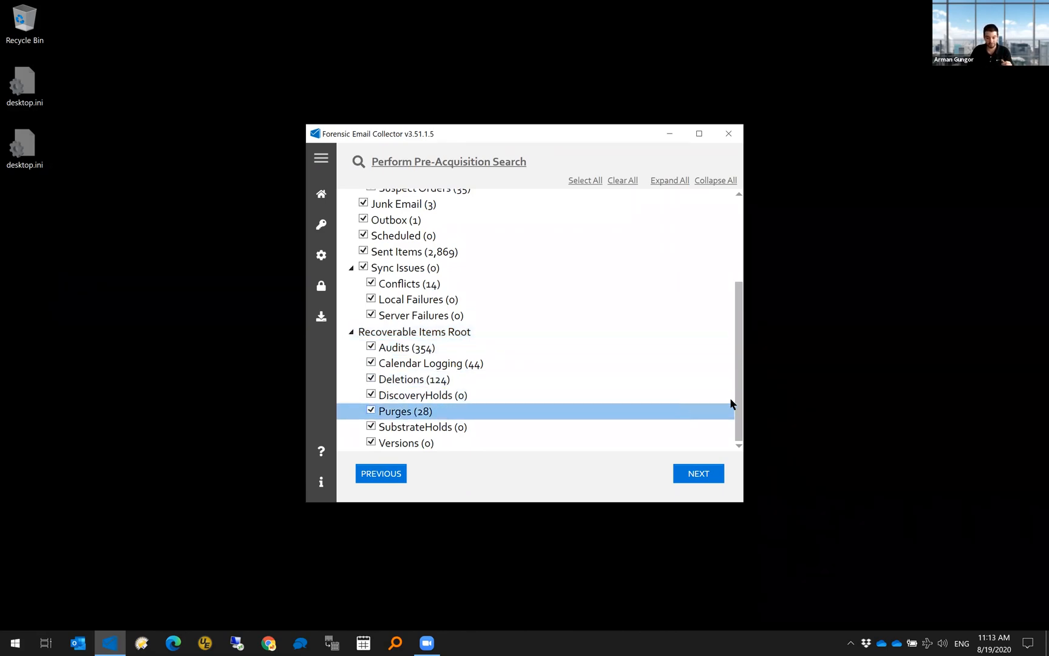
{"action": "left_click_drag", "start_coordinate": [739, 397], "coordinate": [739, 315]}
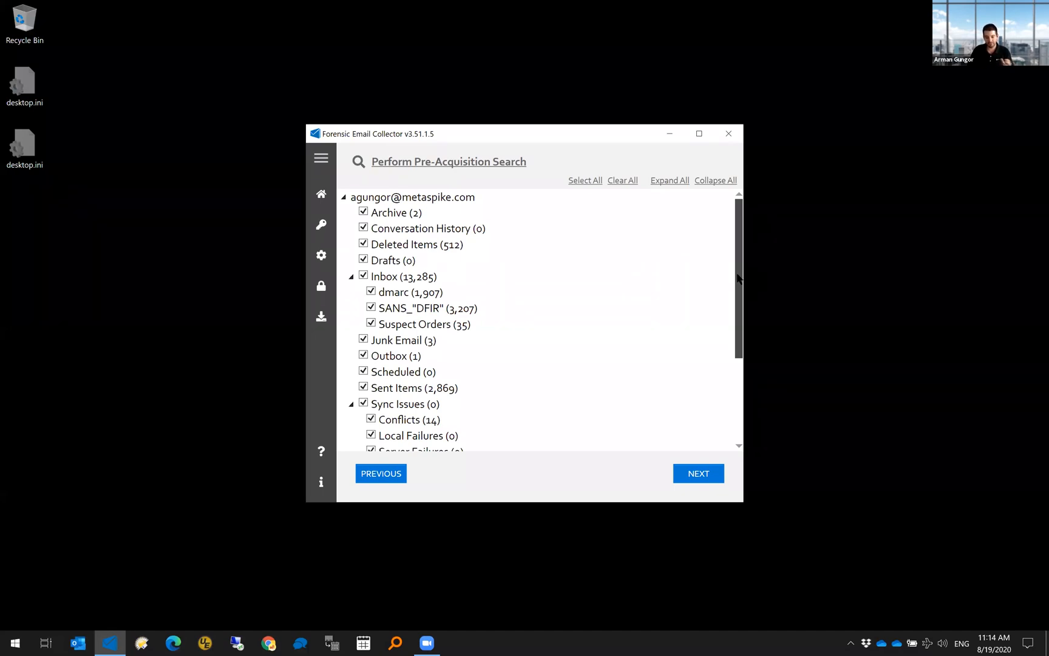
{"action": "left_click_drag", "start_coordinate": [738, 278], "coordinate": [741, 378]}
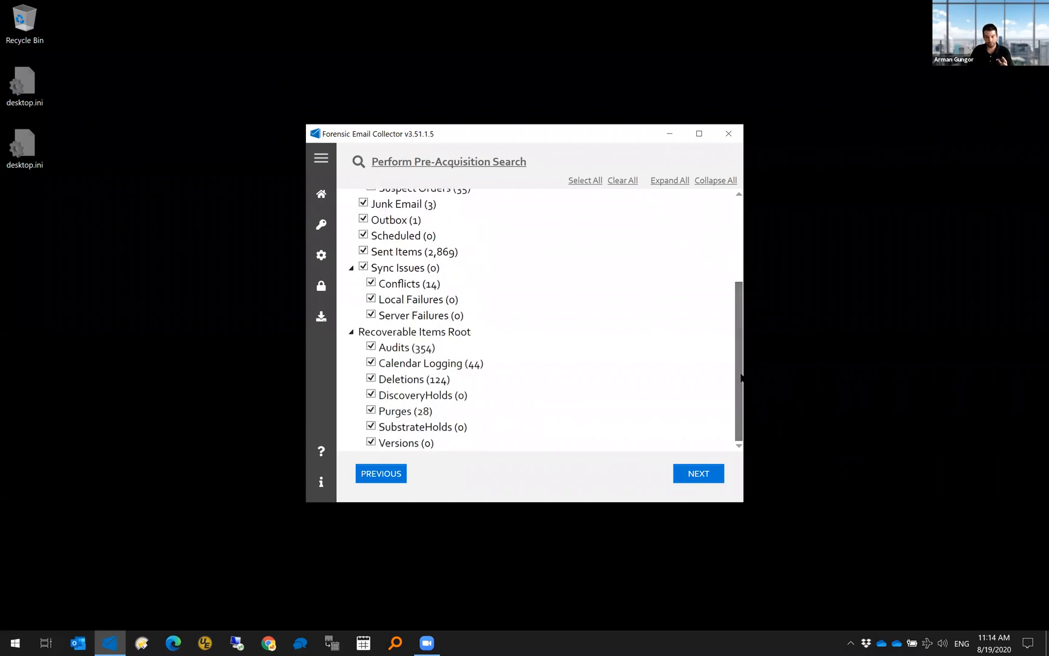
{"action": "left_click", "coordinate": [729, 134]}
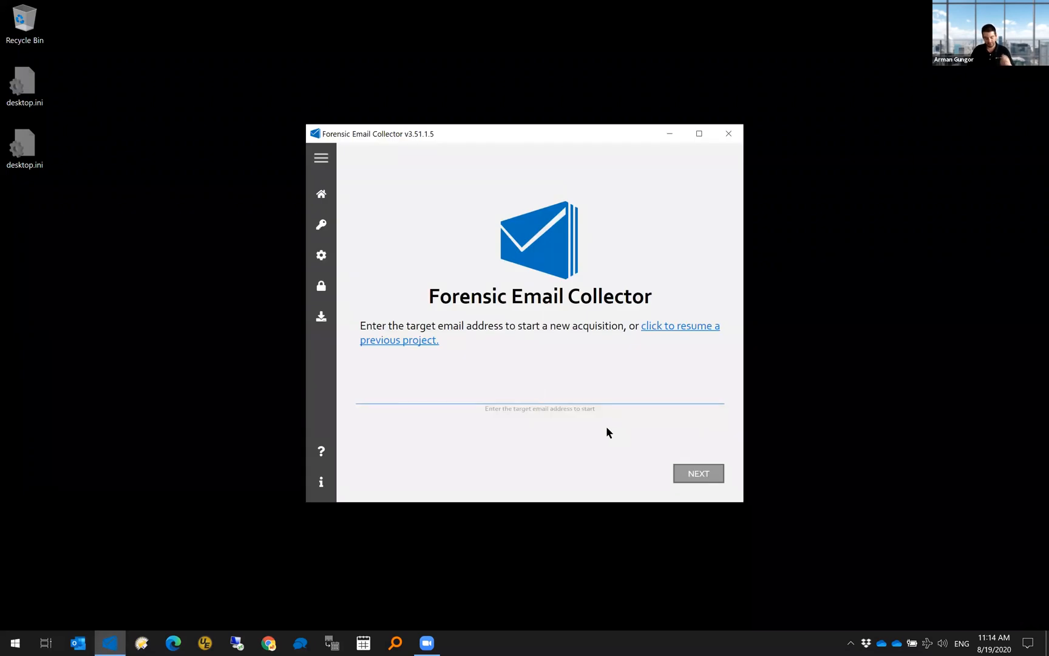
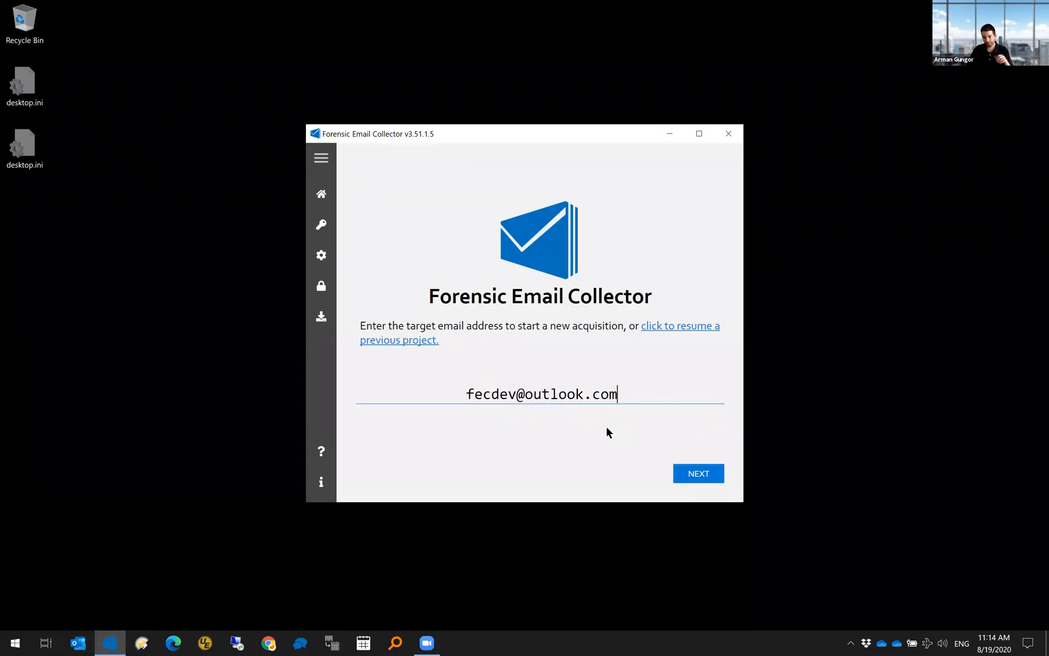
- Enter a second target email address and accept Microsoft Graph API to reach case details
{"action": "left_click", "coordinate": [687, 478]}
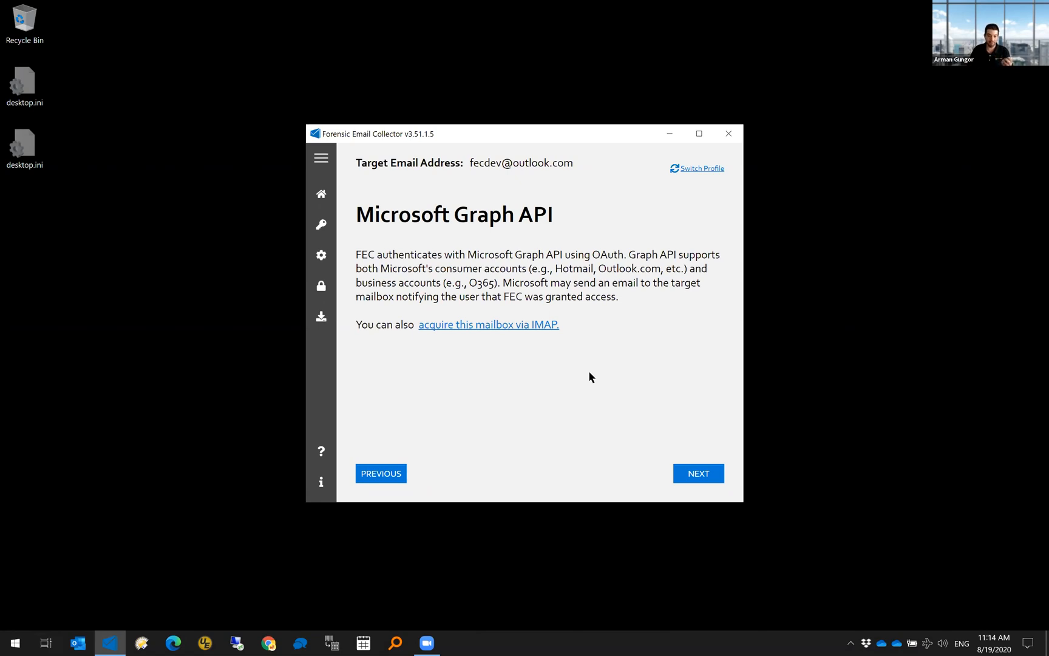
{"action": "left_click", "coordinate": [695, 480]}
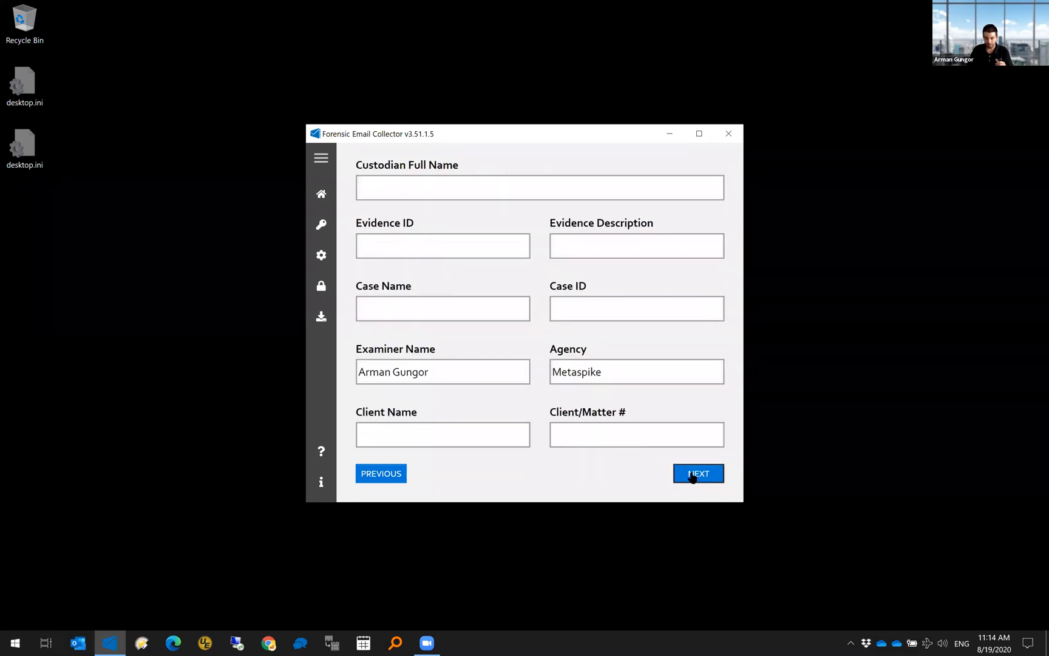
- Set the output path to r:\out\3 and start Microsoft sign-in by picking an account
{"action": "left_click", "coordinate": [693, 473]}
{"action": "type", "text": "r:\\out\\3"}
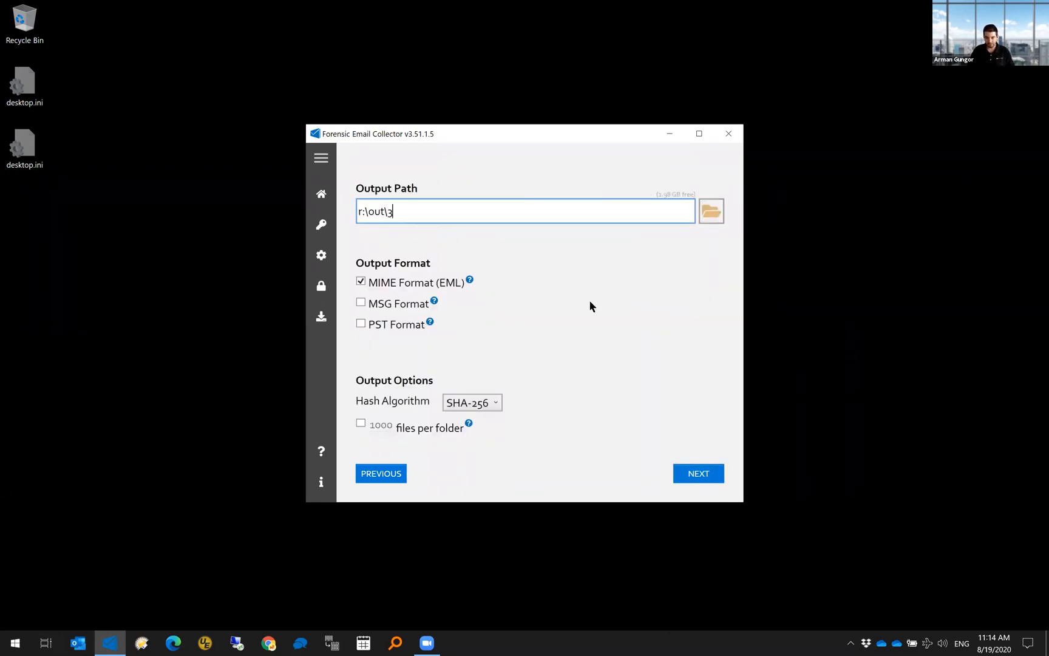
{"action": "left_click", "coordinate": [708, 472]}
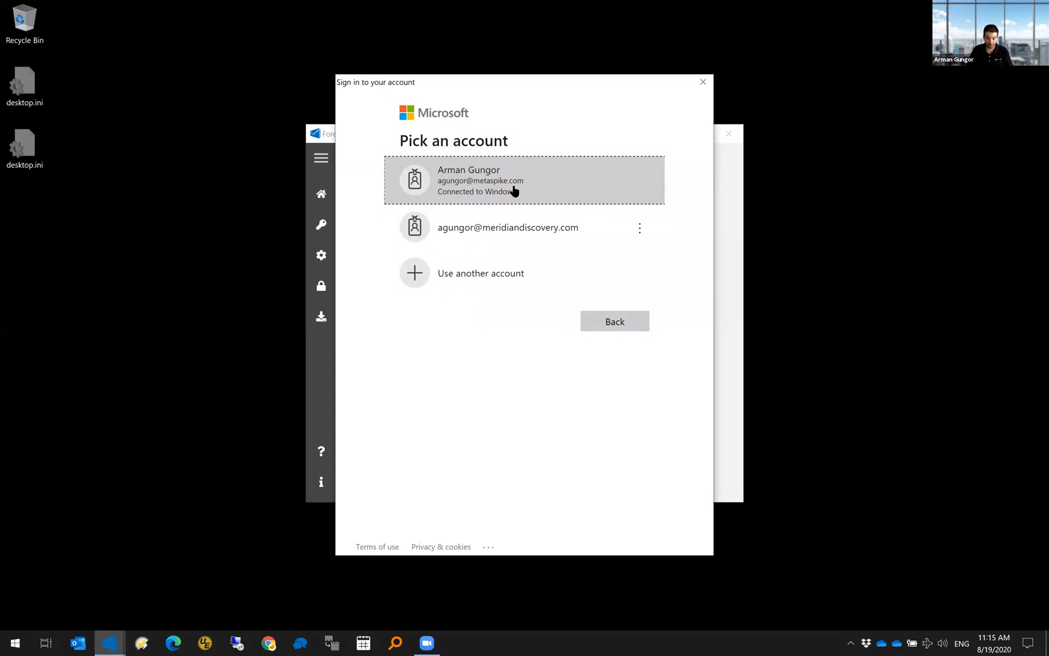
{"action": "left_click", "coordinate": [513, 188]}
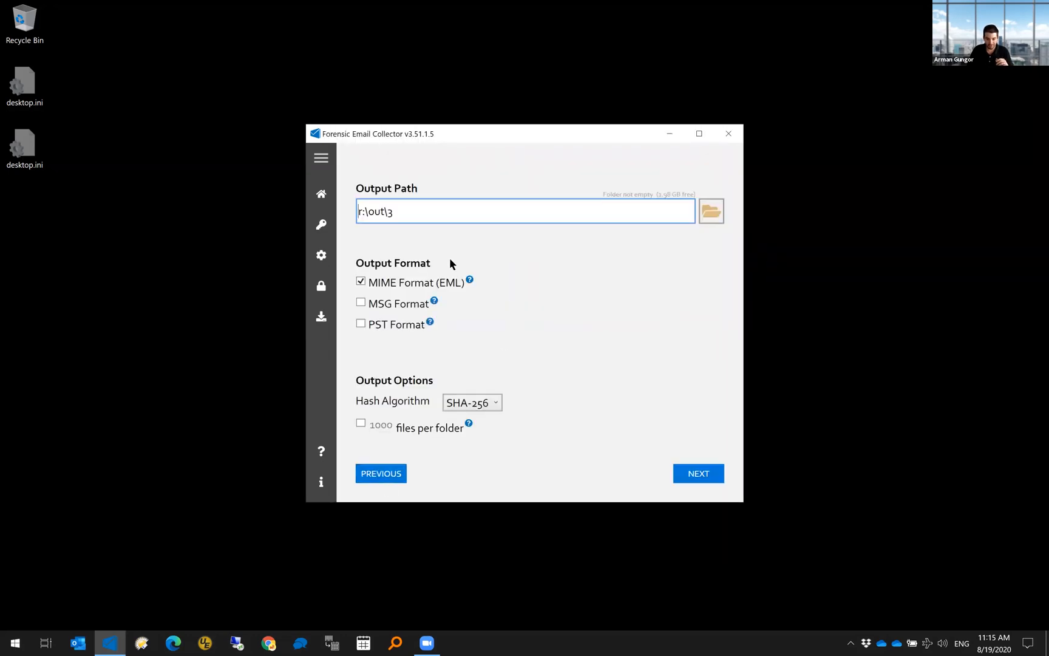
- Change the output folder to r:\out\4 and sign in with another account using the mailbox's e-mail address
{"action": "key", "text": "BackSpace"}
{"action": "type", "text": "4"}
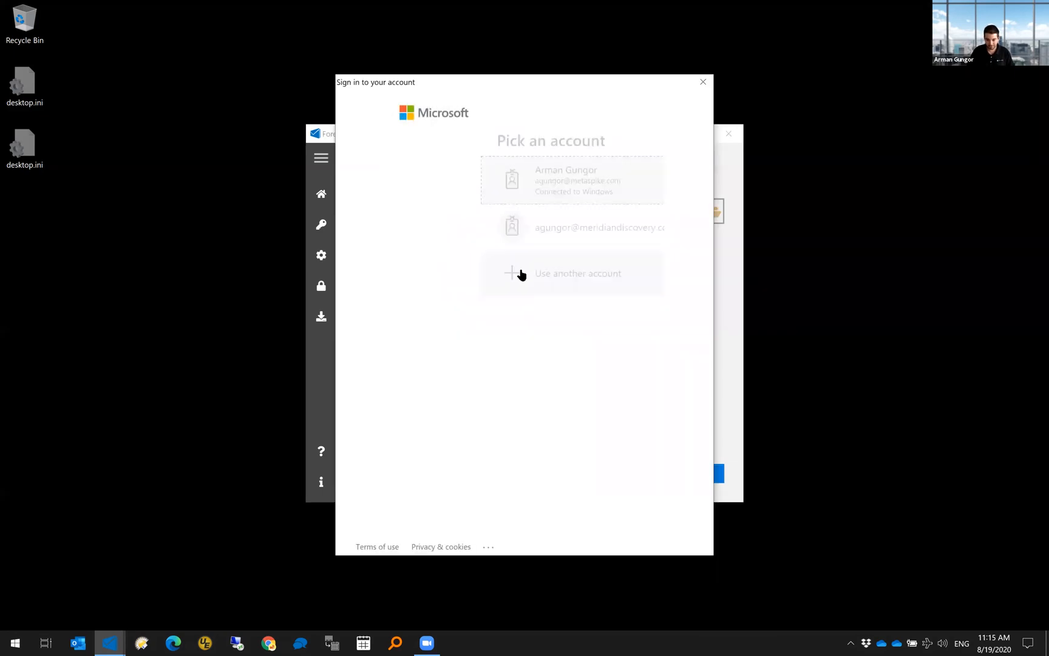
{"action": "left_click", "coordinate": [509, 274]}
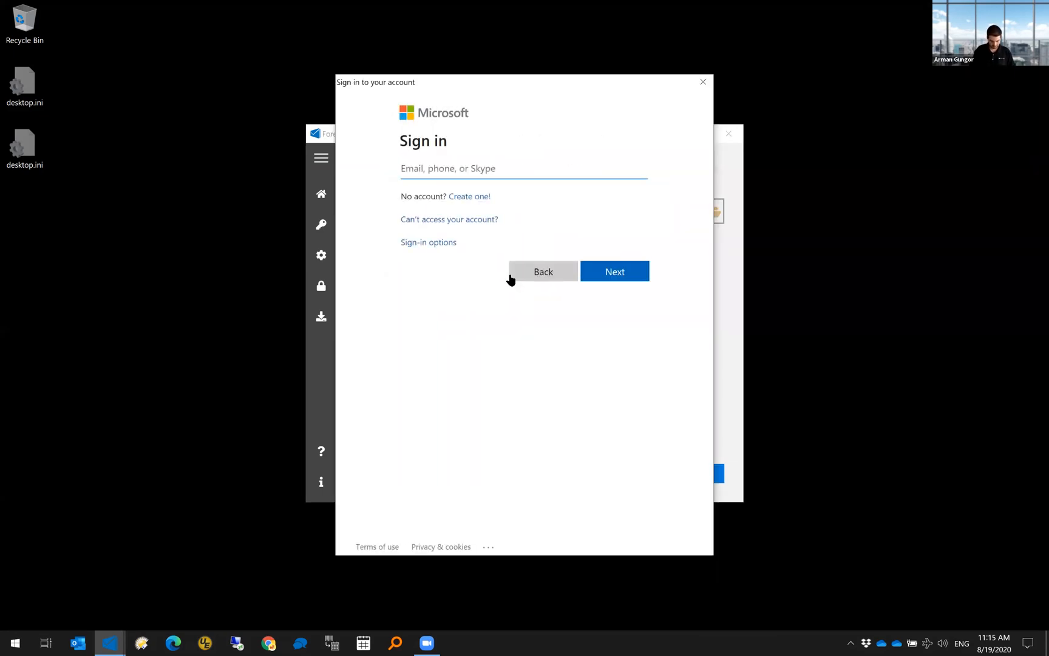
{"action": "left_click", "coordinate": [486, 164]}
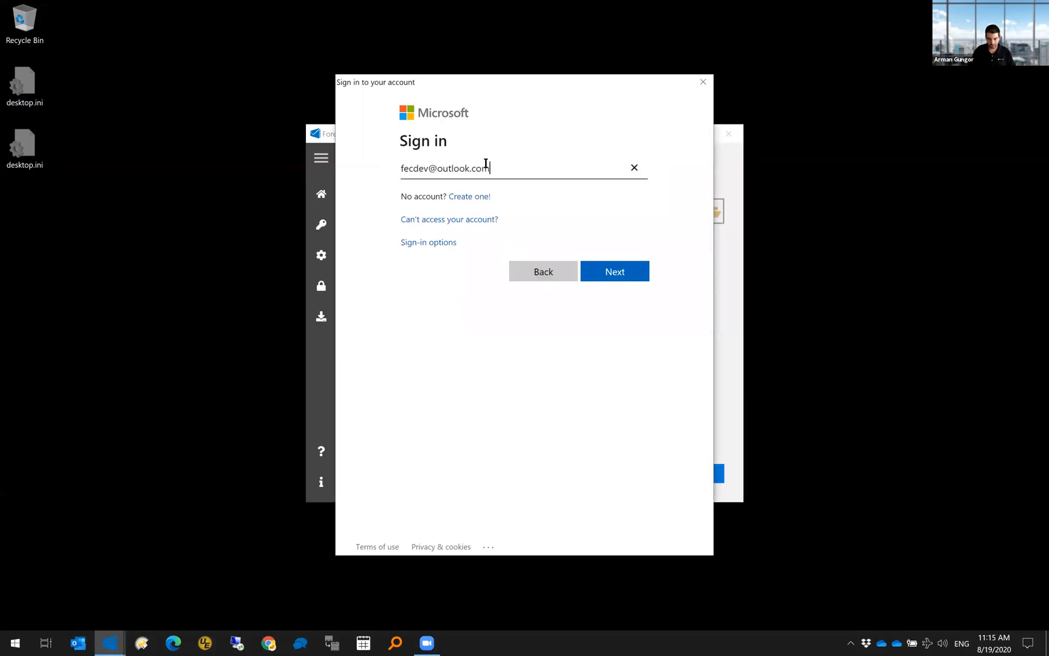
{"action": "left_click", "coordinate": [613, 269]}
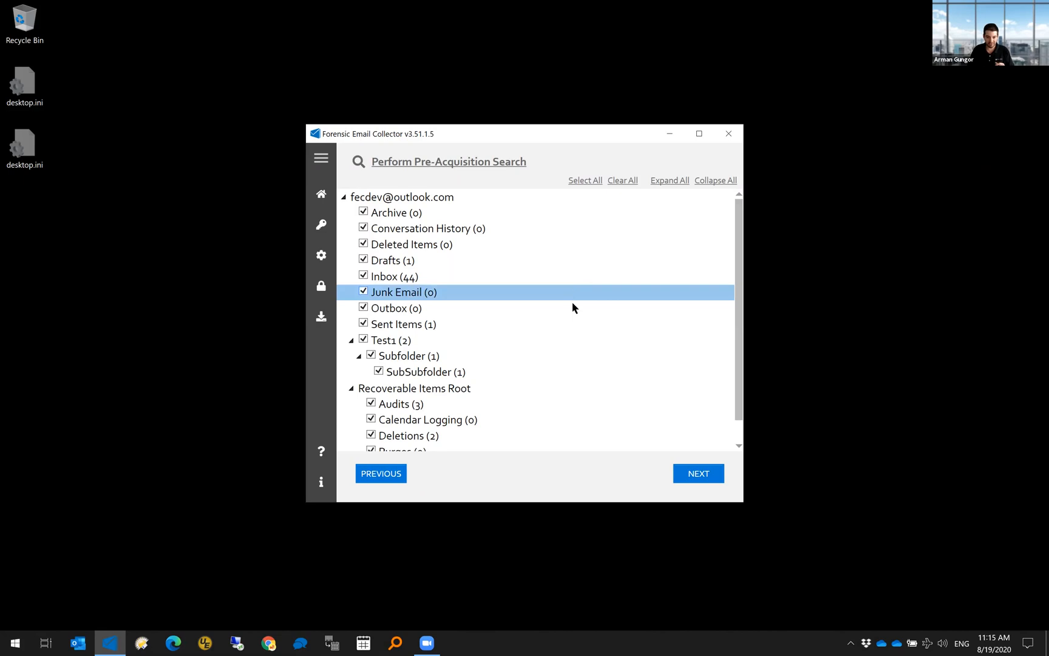
- Open the pre-acquisition search dialog and its search syntax help article
{"action": "left_click", "coordinate": [499, 161]}
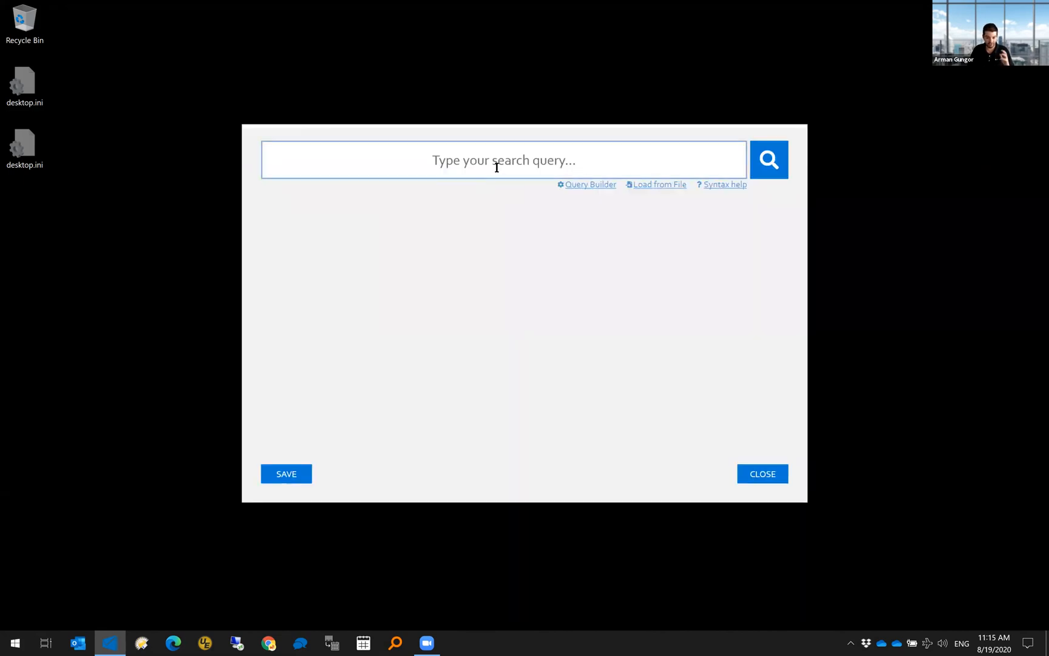
{"action": "left_click", "coordinate": [497, 167]}
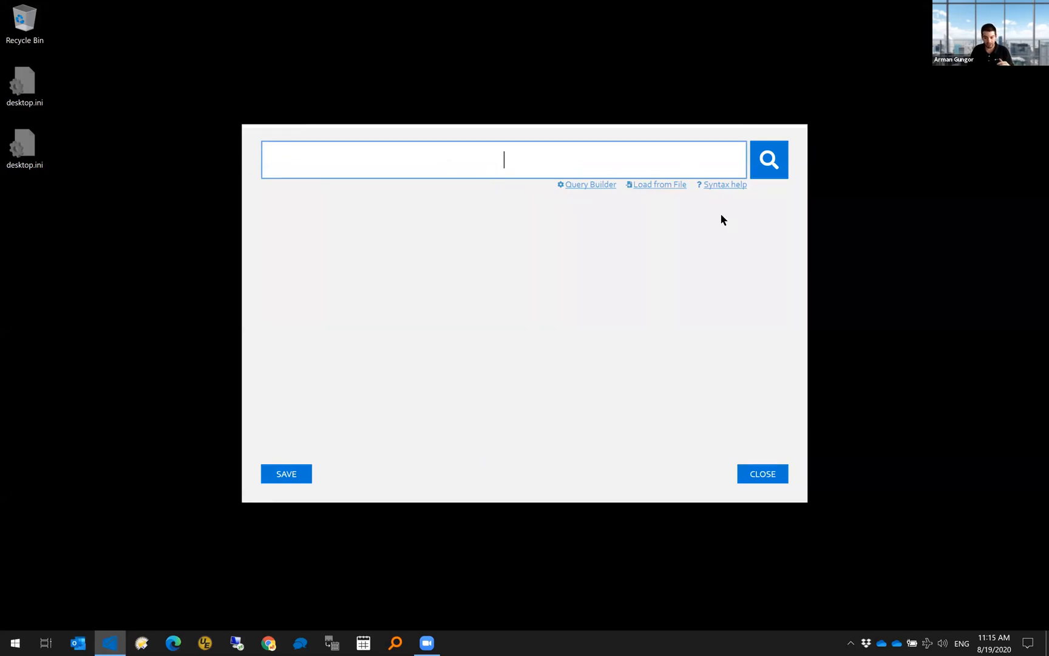
{"action": "left_click", "coordinate": [719, 186]}
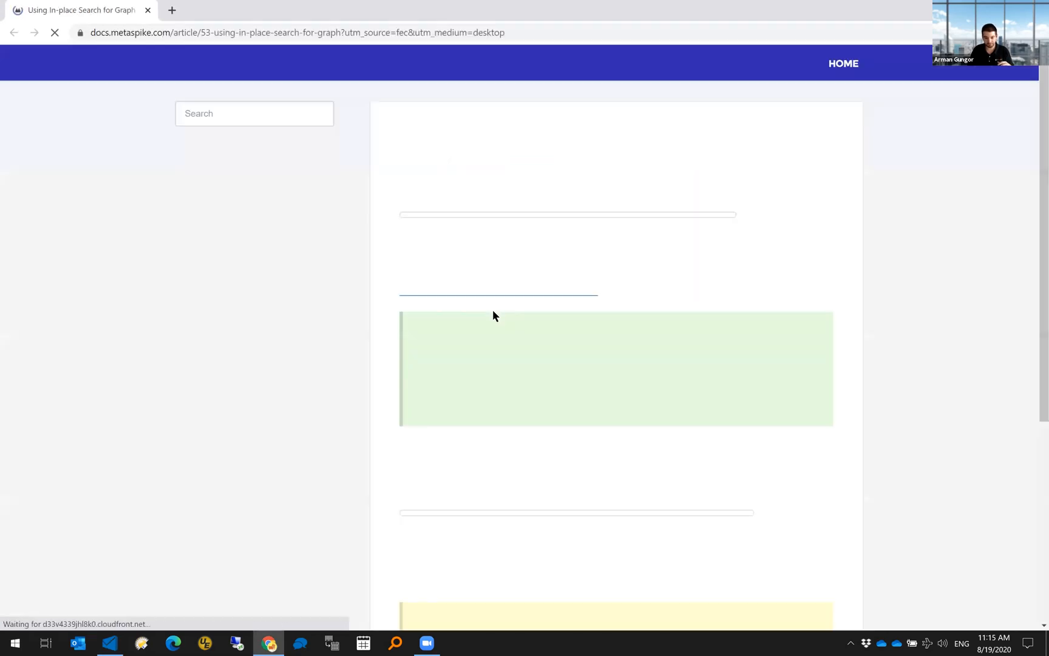
- Follow the article's link to Microsoft's KQL syntax reference and read down to the property operator table
{"action": "scroll", "coordinate": [522, 388], "scroll_direction": "down", "scroll_amount": 3}
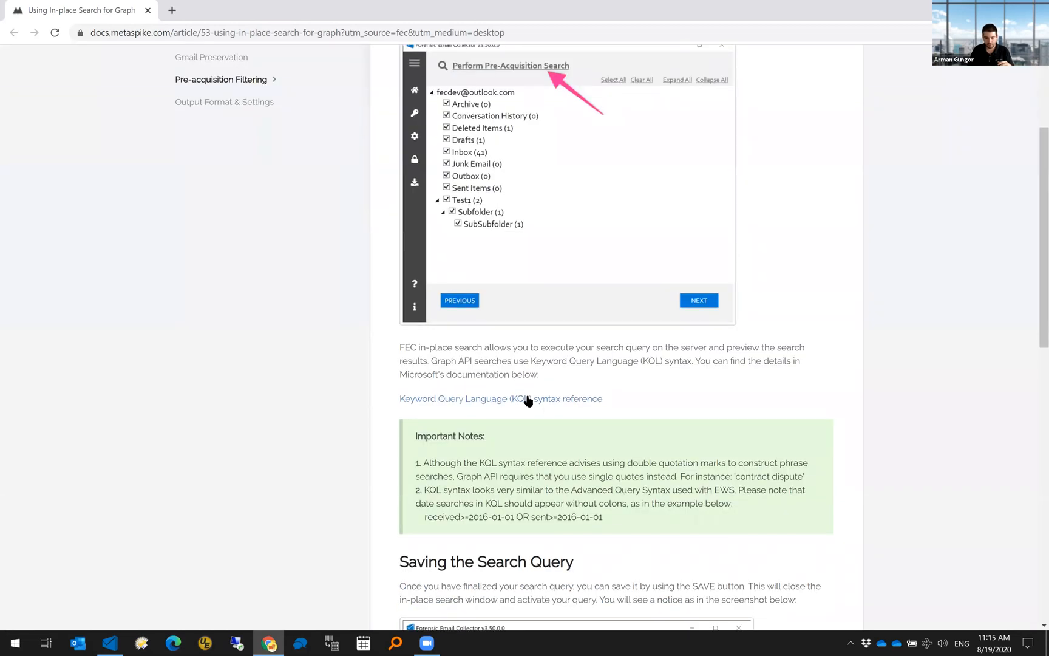
{"action": "left_click", "coordinate": [527, 402]}
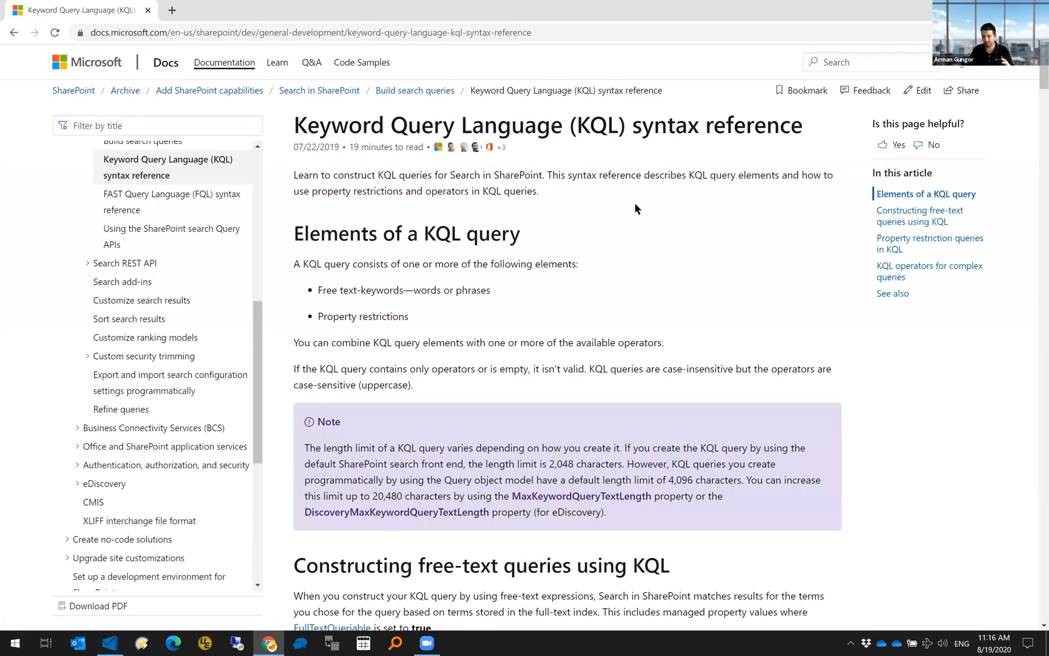
{"action": "scroll", "coordinate": [648, 307], "scroll_direction": "down", "scroll_amount": 10}
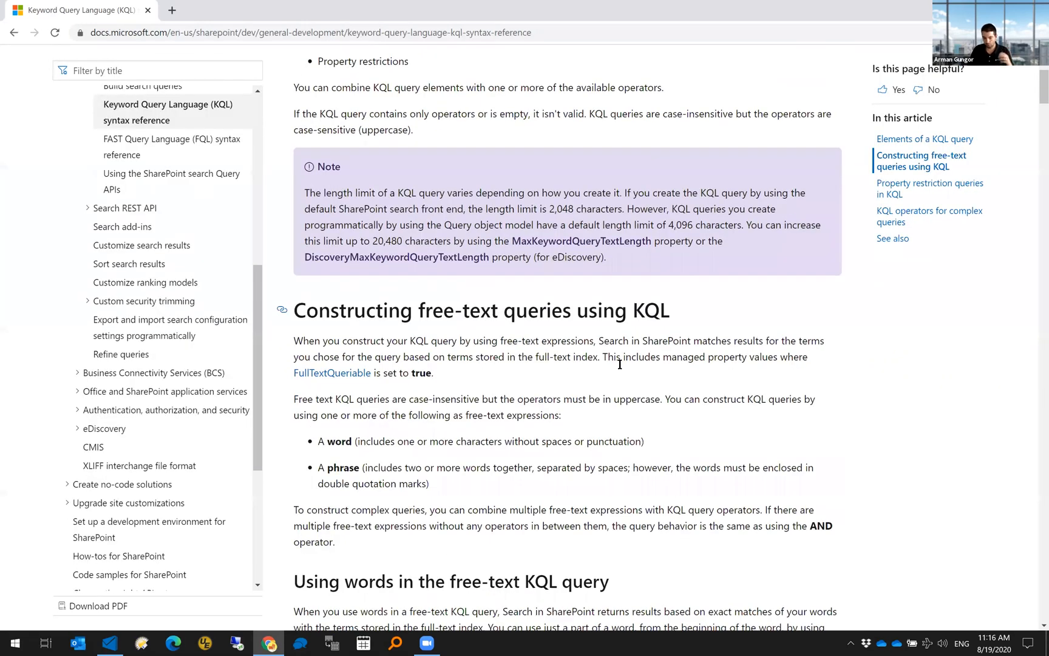
{"action": "scroll", "coordinate": [619, 364], "scroll_direction": "down", "scroll_amount": 10}
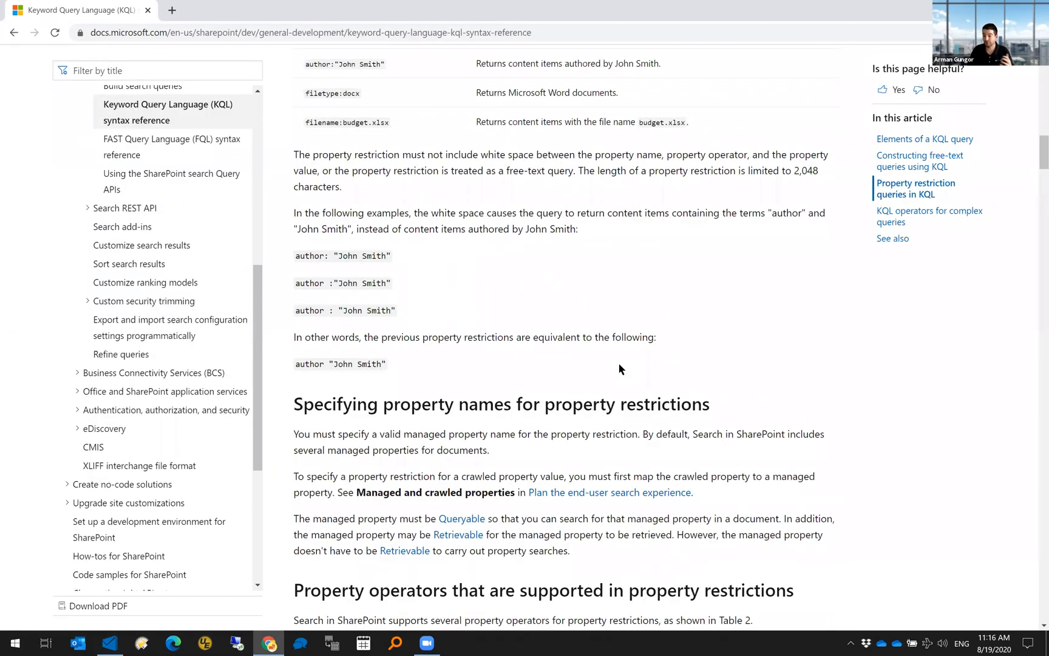
{"action": "scroll", "coordinate": [619, 364], "scroll_direction": "down", "scroll_amount": 11}
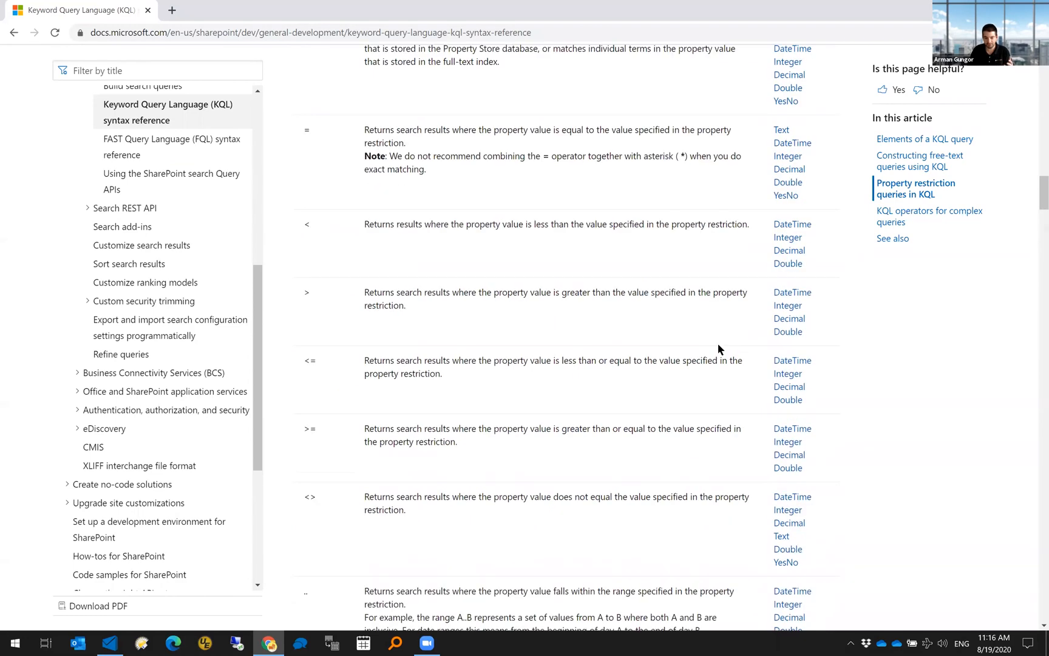
{"action": "scroll", "coordinate": [729, 365], "scroll_direction": "down", "scroll_amount": 7}
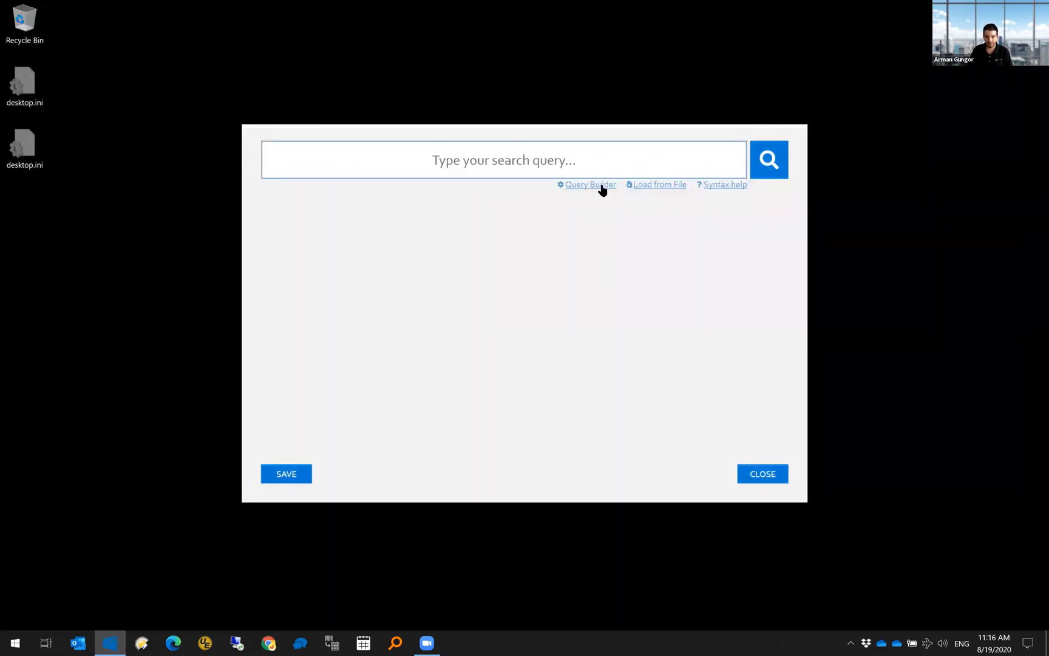
- Use the Query Builder to convert an After 8/19/2019 filter into a received/sent >= 2019-08-19 query
{"action": "left_click", "coordinate": [599, 183]}
{"action": "left_click", "coordinate": [352, 447]}
{"action": "left_click", "coordinate": [508, 463]}
{"action": "left_click", "coordinate": [414, 569]}
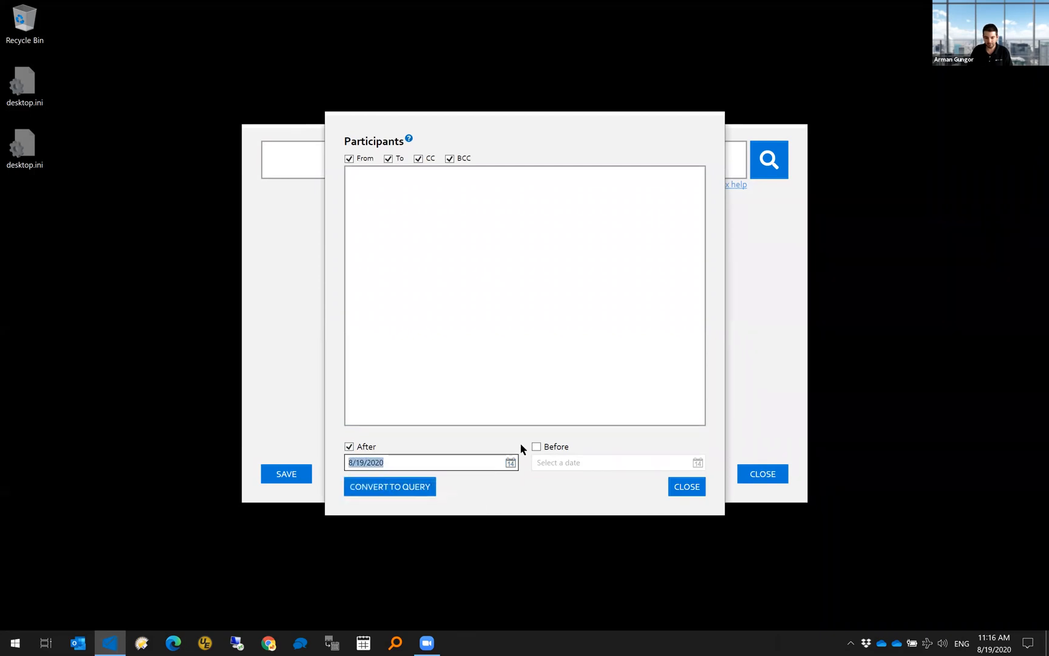
{"action": "left_click", "coordinate": [423, 463]}
{"action": "key", "text": "BackSpace"}
{"action": "key", "text": "BackSpace"}
{"action": "type", "text": "19"}
{"action": "left_click", "coordinate": [404, 488]}
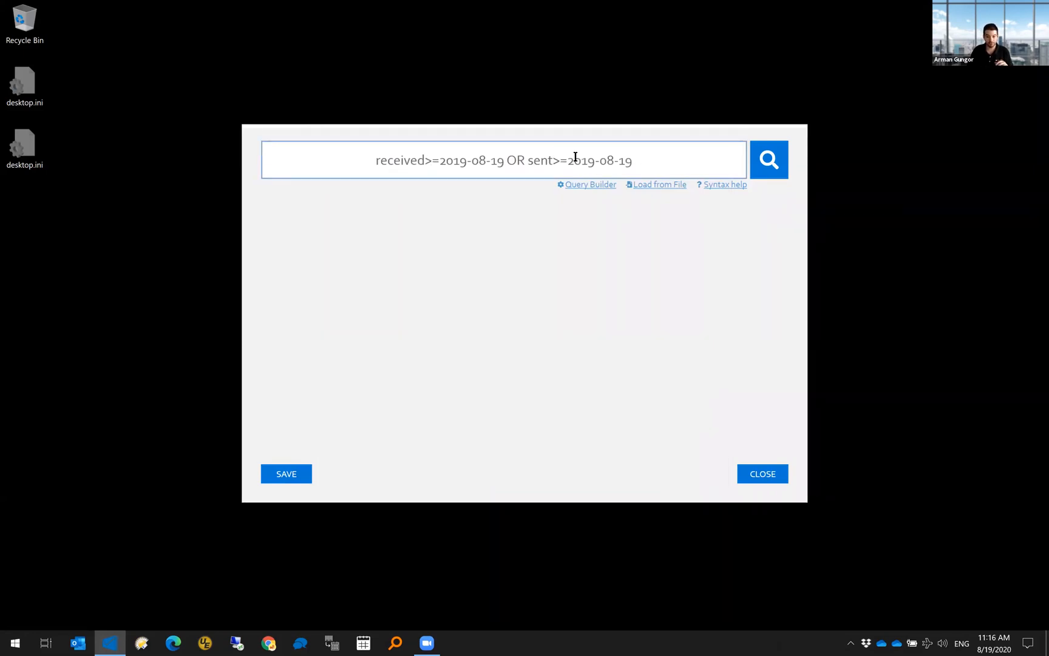
- Dismiss the keyword list loader without loading anything and close the search dialog
{"action": "left_click", "coordinate": [664, 189]}
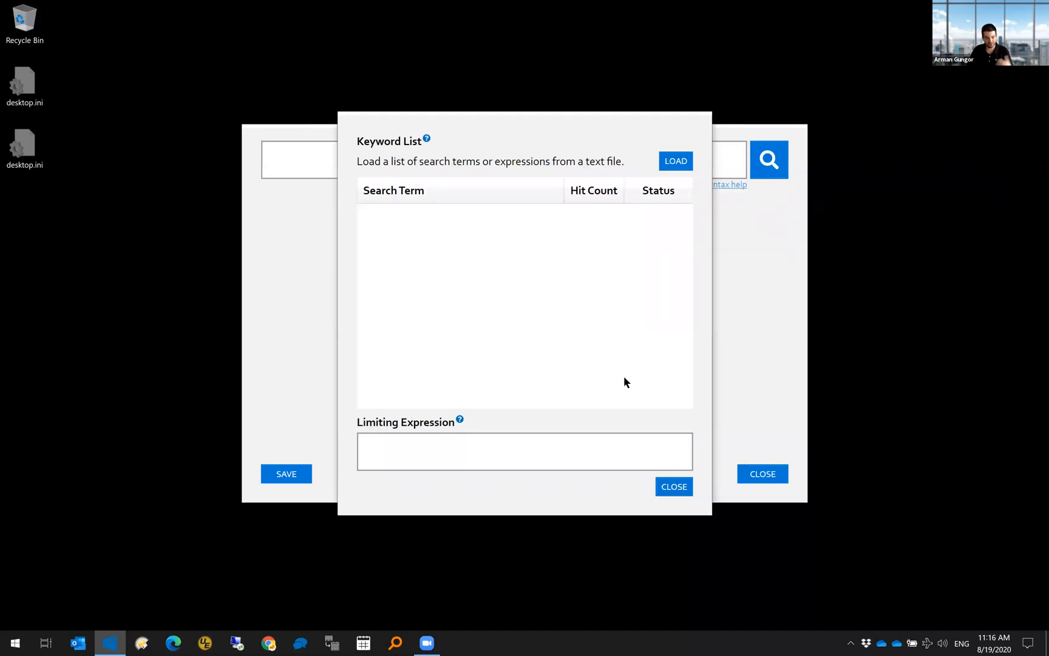
{"action": "left_click", "coordinate": [672, 488]}
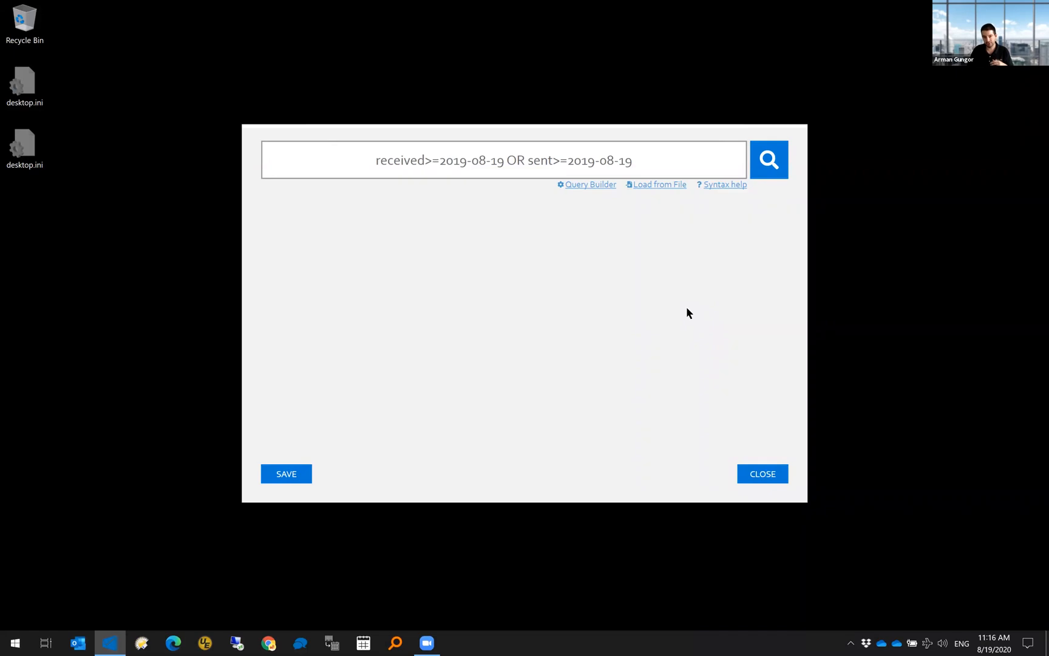
{"action": "left_click", "coordinate": [759, 475]}
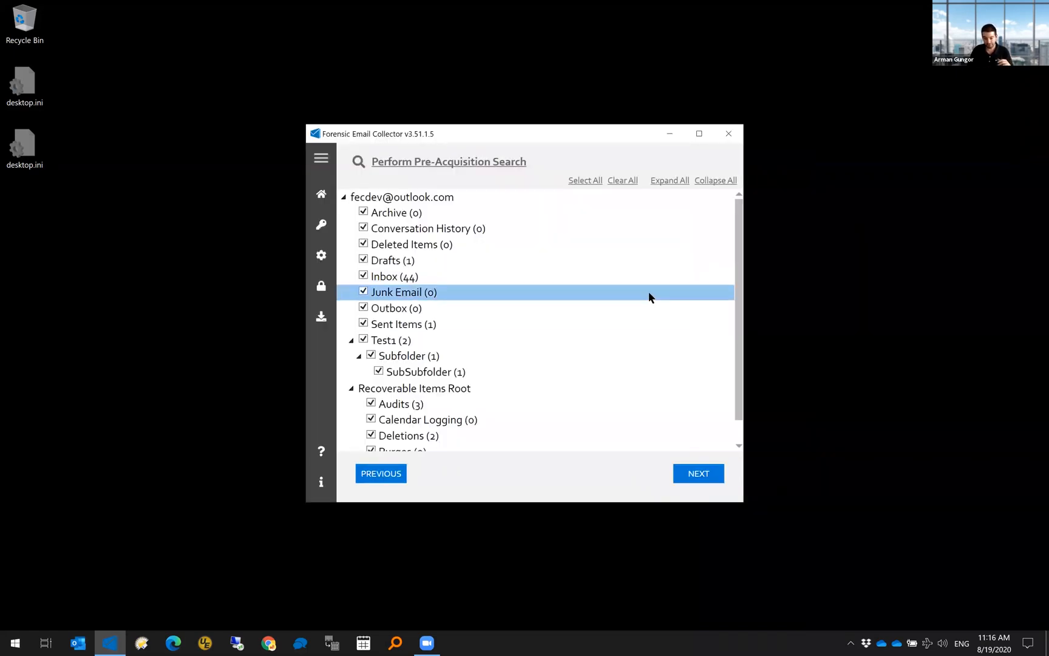
- Clear all folders, select only Deletions under Recoverable Items Root, and run the acquisition
{"action": "scroll", "coordinate": [648, 296], "scroll_direction": "down", "scroll_amount": 1}
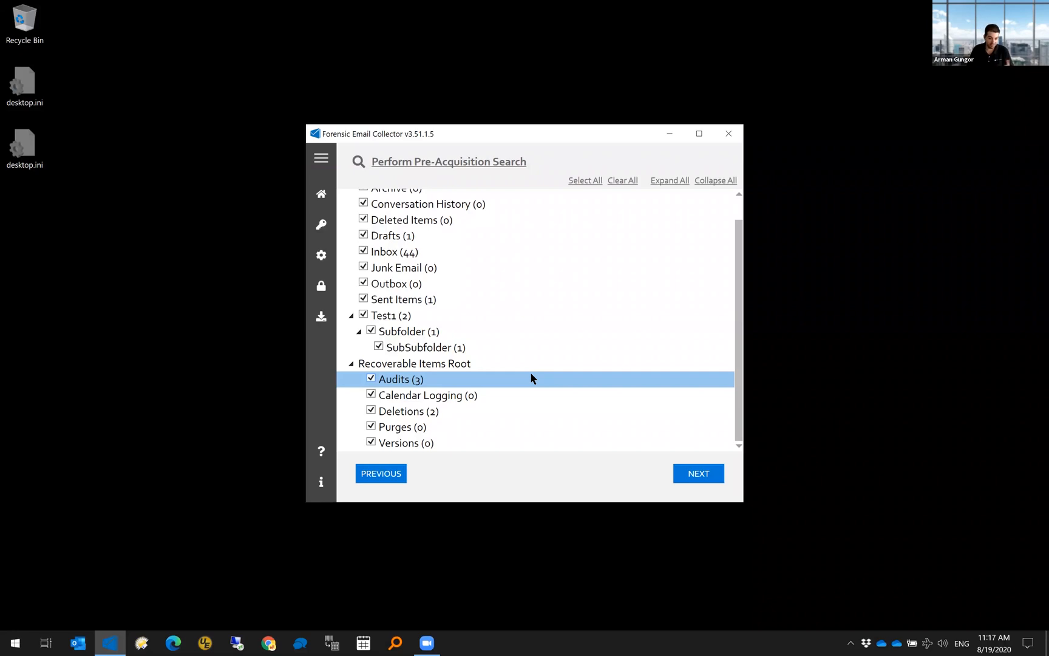
{"action": "scroll", "coordinate": [480, 301], "scroll_direction": "up", "scroll_amount": 1}
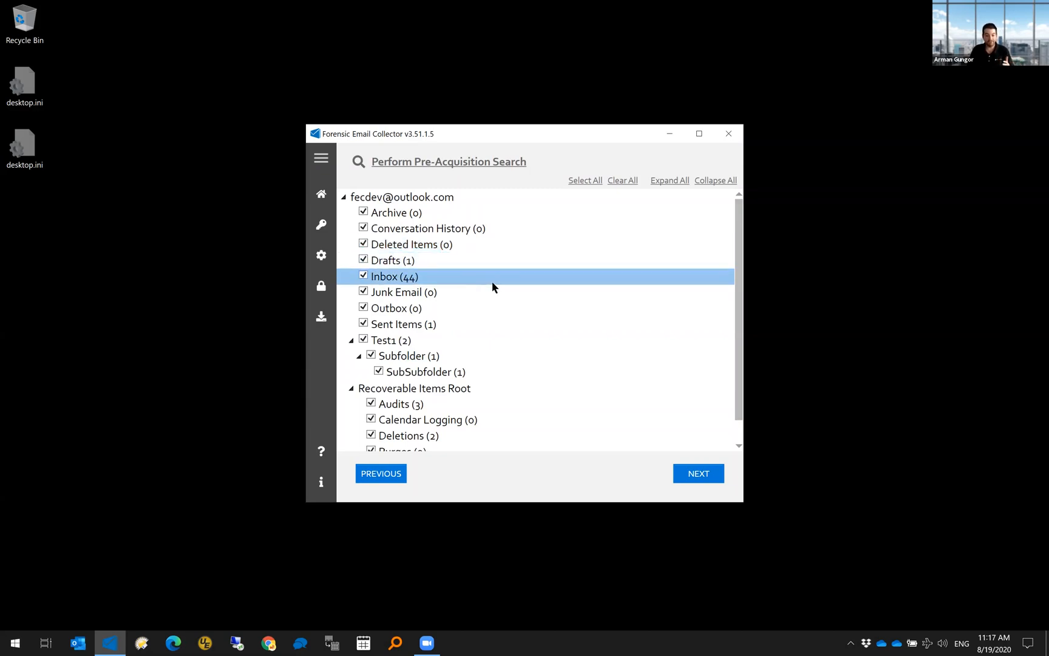
{"action": "scroll", "coordinate": [492, 285], "scroll_direction": "down", "scroll_amount": 1}
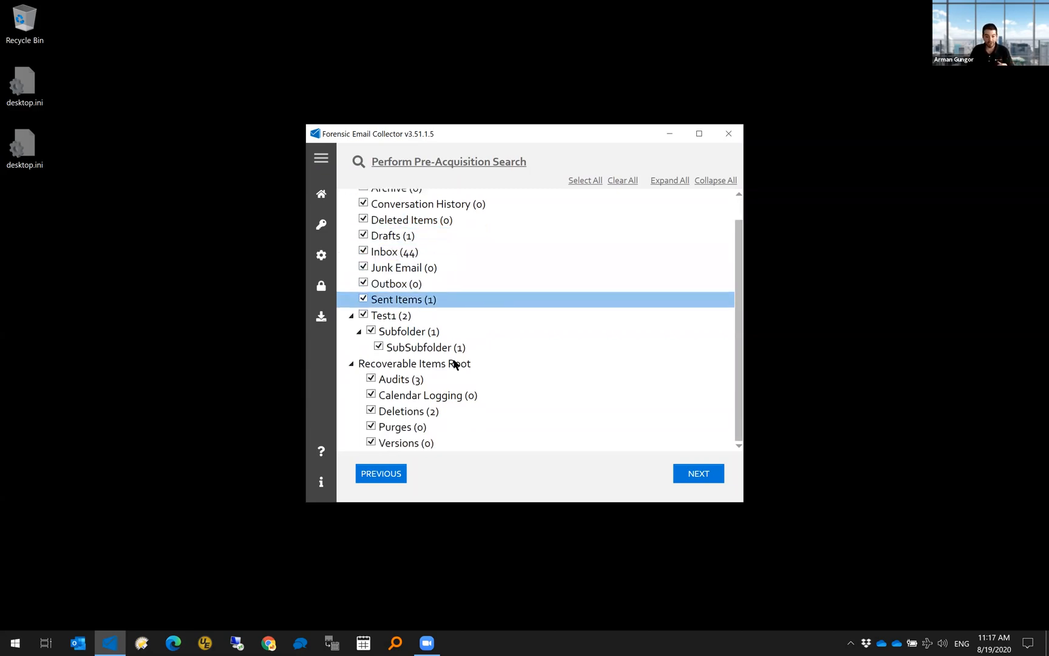
{"action": "left_click", "coordinate": [628, 181]}
{"action": "left_click", "coordinate": [410, 414]}
{"action": "left_click", "coordinate": [691, 473]}
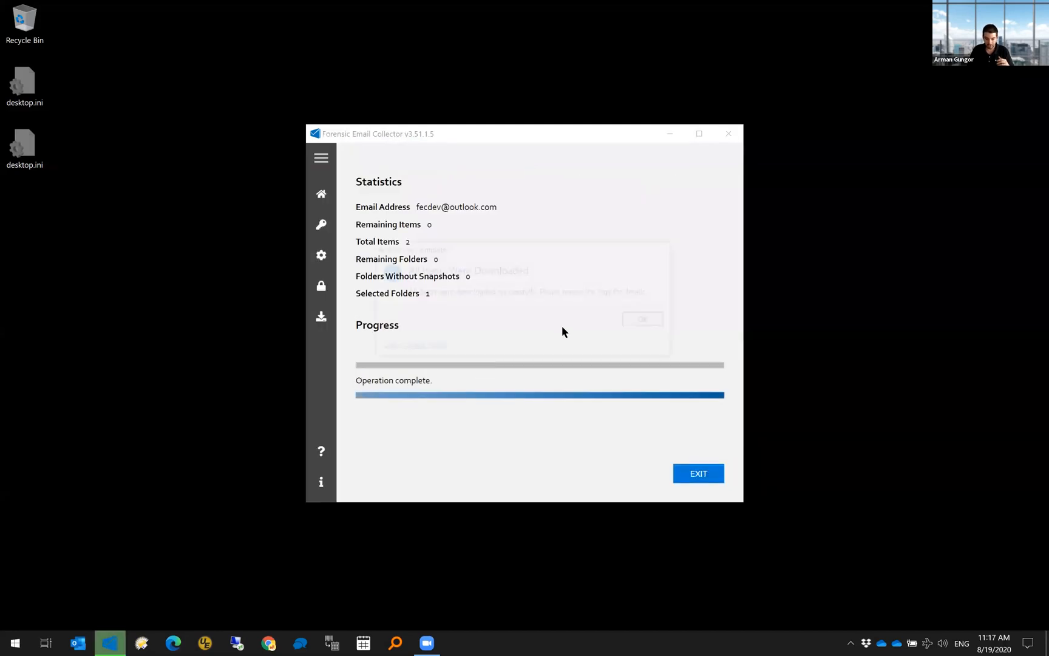
- Open the output folder and go to Items > MIME > Recoverable Items Root > Deletions
{"action": "left_click", "coordinate": [411, 347]}
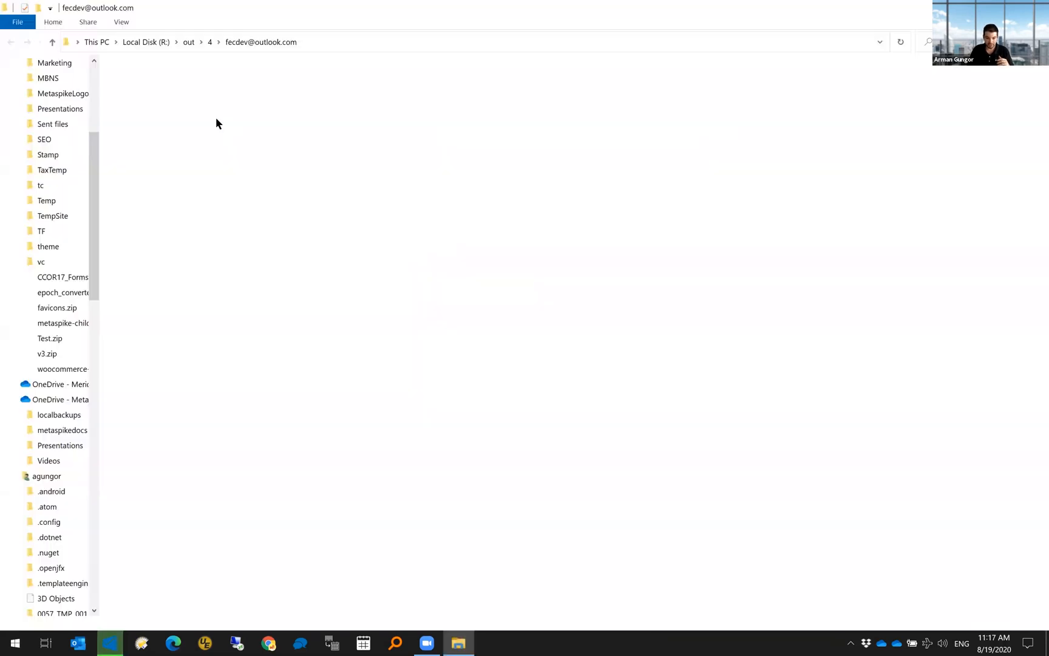
{"action": "double_click", "coordinate": [139, 87]}
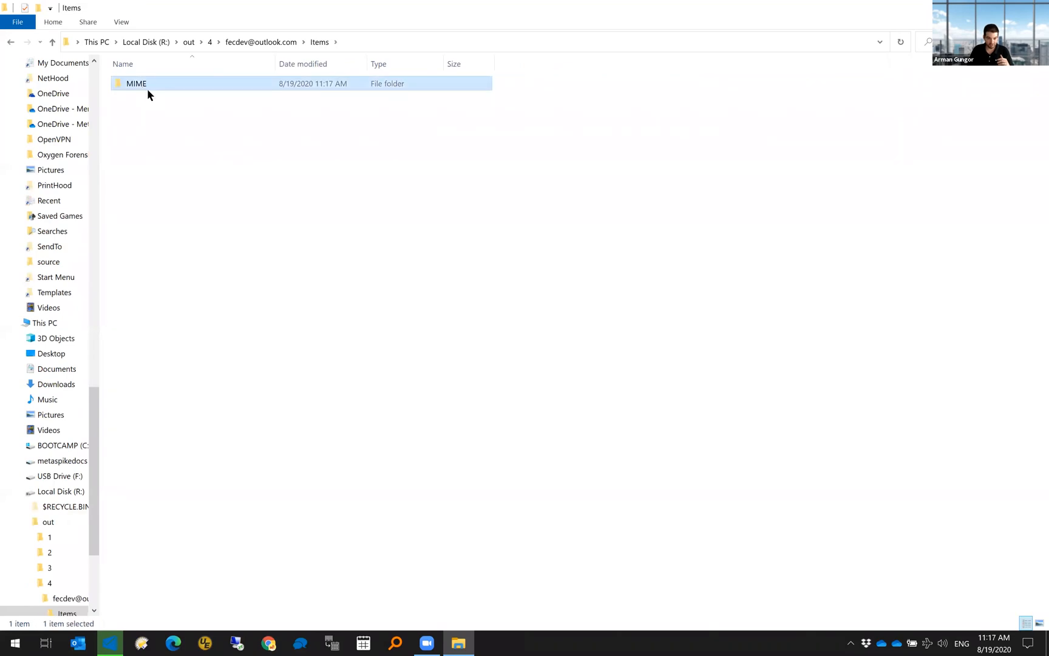
{"action": "double_click", "coordinate": [143, 89]}
{"action": "double_click", "coordinate": [149, 89]}
{"action": "double_click", "coordinate": [146, 89]}
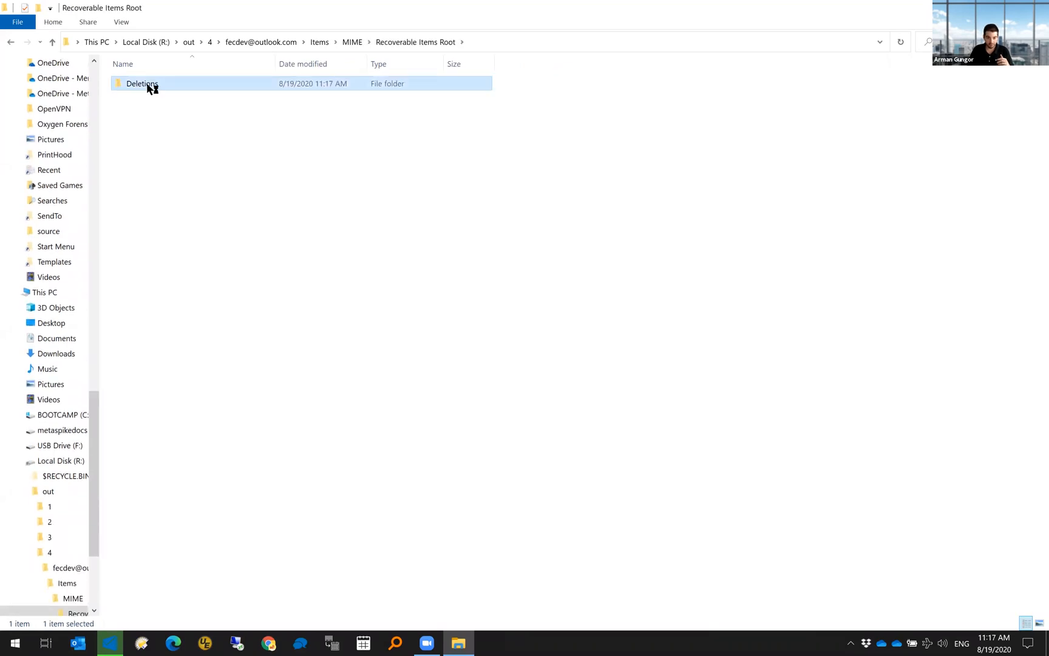
- Add a Date created column and view then close message 0000001.eml
{"action": "right_click", "coordinate": [293, 60]}
{"action": "left_click", "coordinate": [332, 143]}
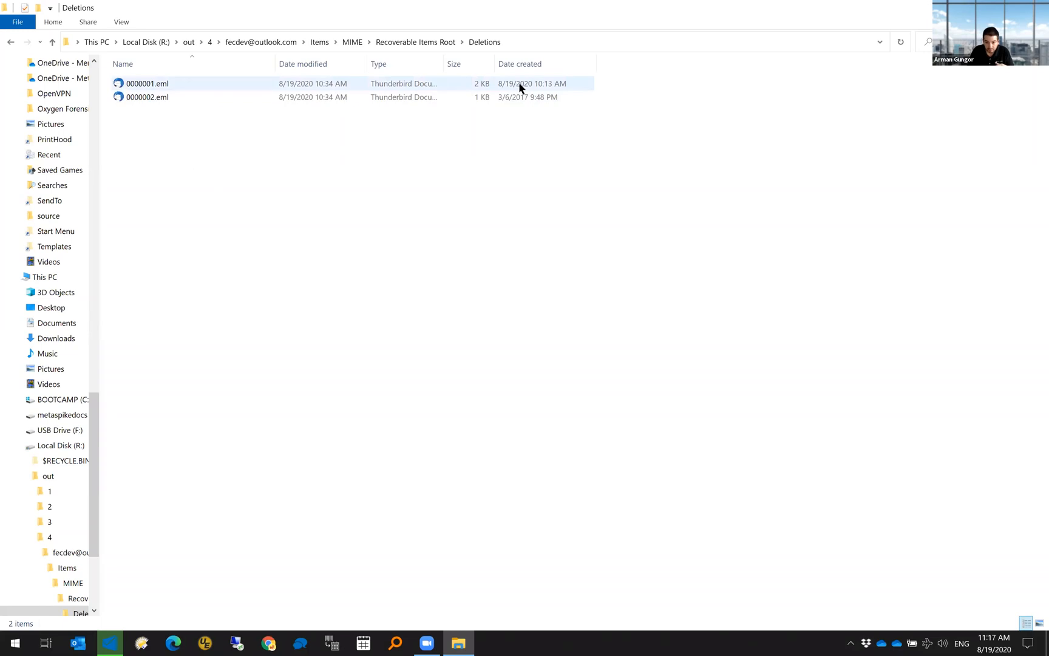
{"action": "left_click", "coordinate": [169, 82]}
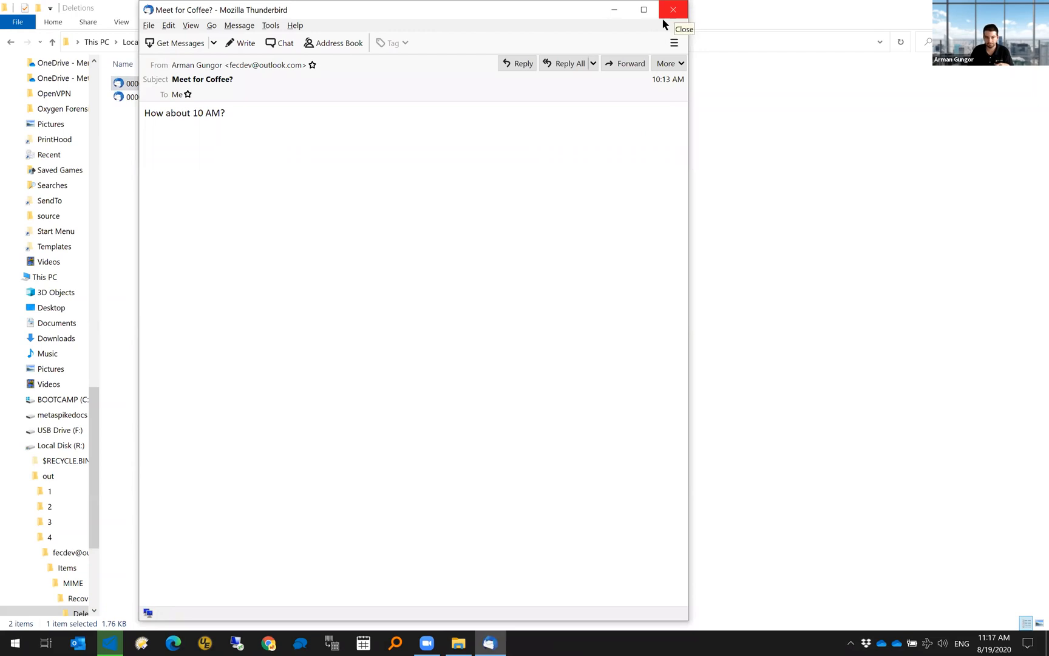
{"action": "left_click", "coordinate": [663, 19]}
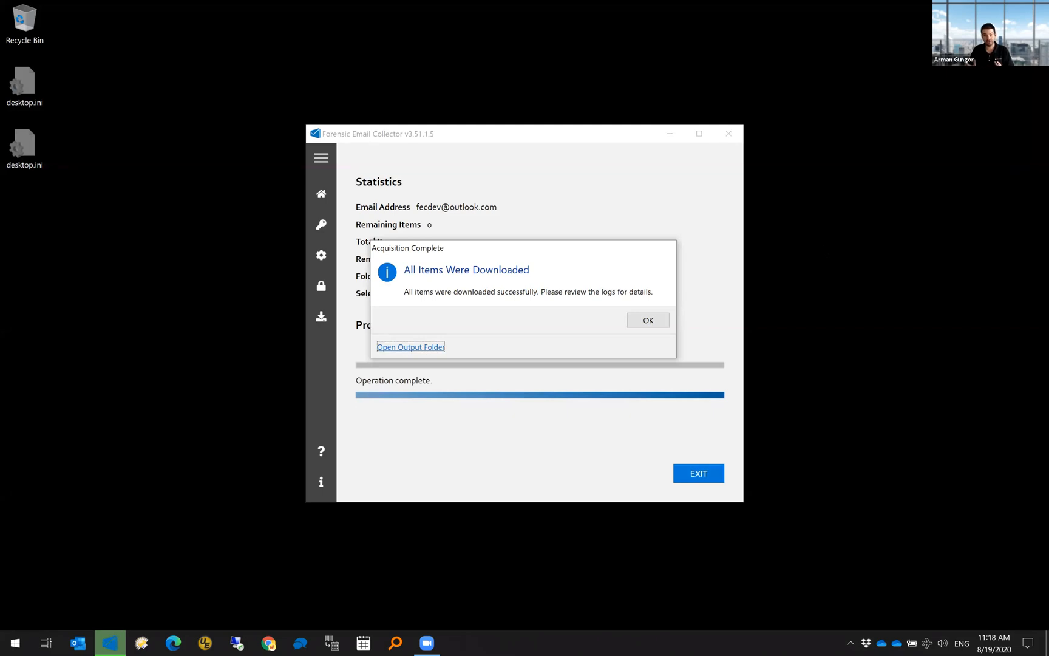
- Dismiss the completion notice, open r:\out in Explorer, and hide the navigation pane
{"action": "left_click", "coordinate": [647, 321]}
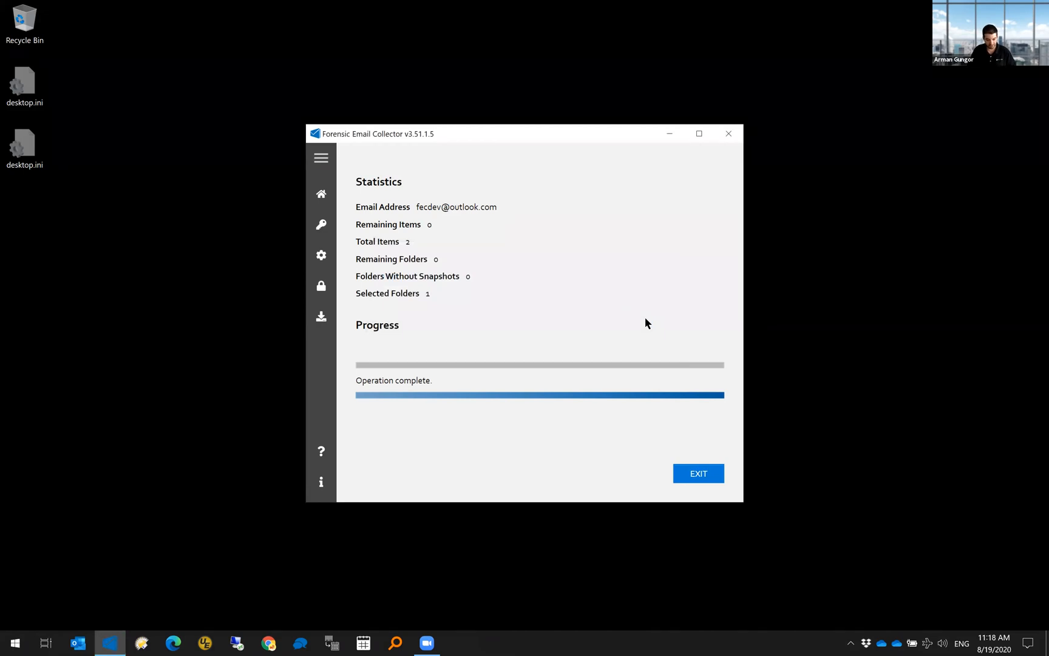
{"action": "key", "text": "super+r"}
{"action": "type", "text": "r:\\out"}
{"action": "key", "text": "Return"}
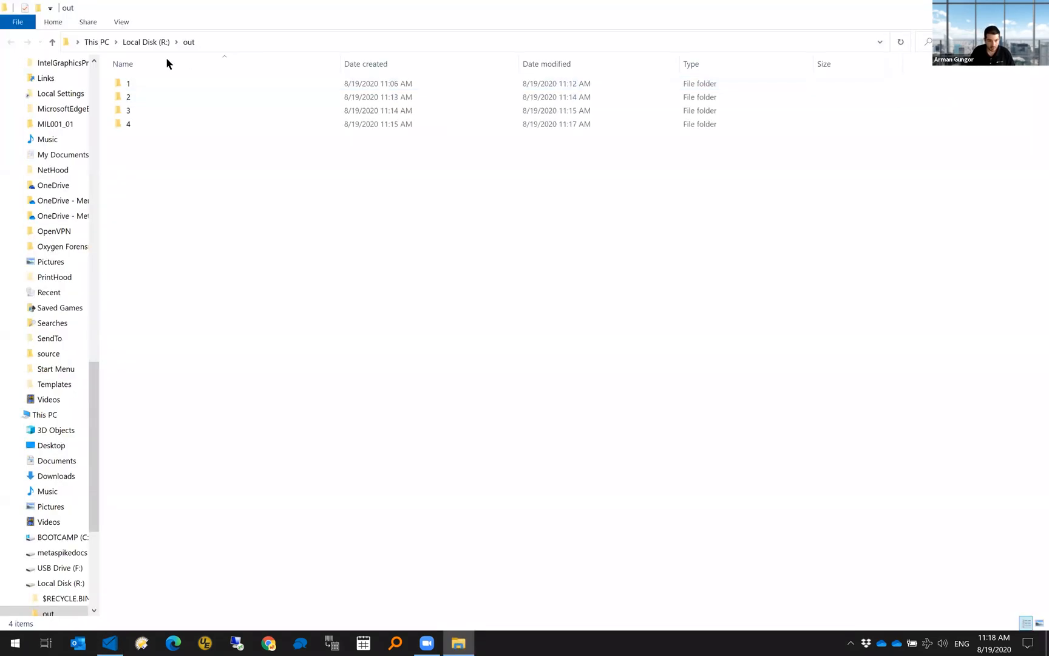
{"action": "left_click", "coordinate": [119, 23]}
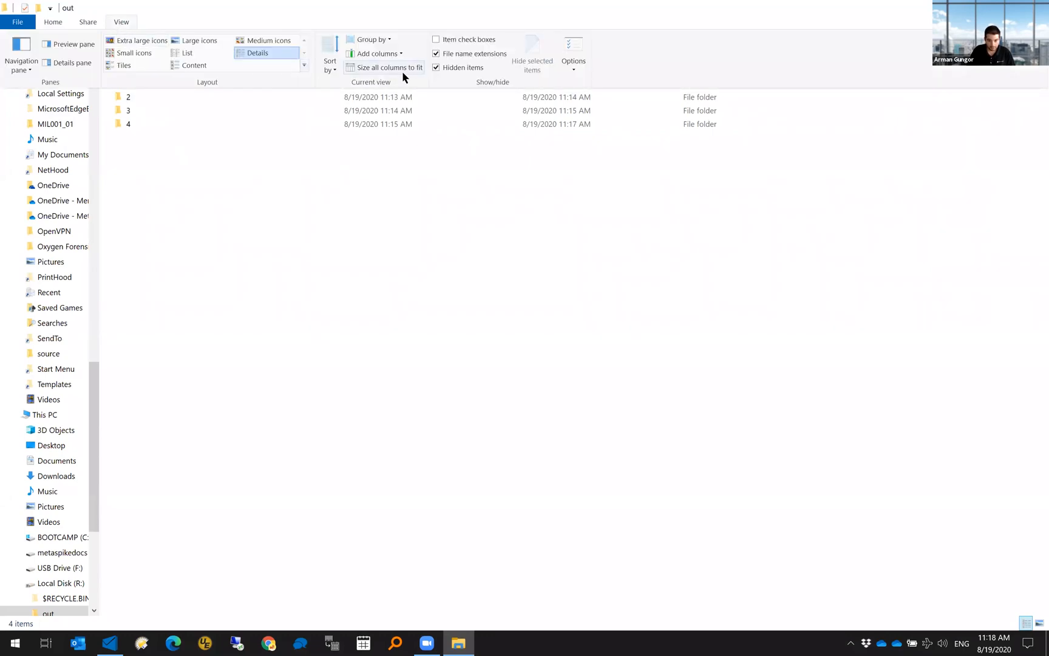
{"action": "left_click", "coordinate": [22, 64]}
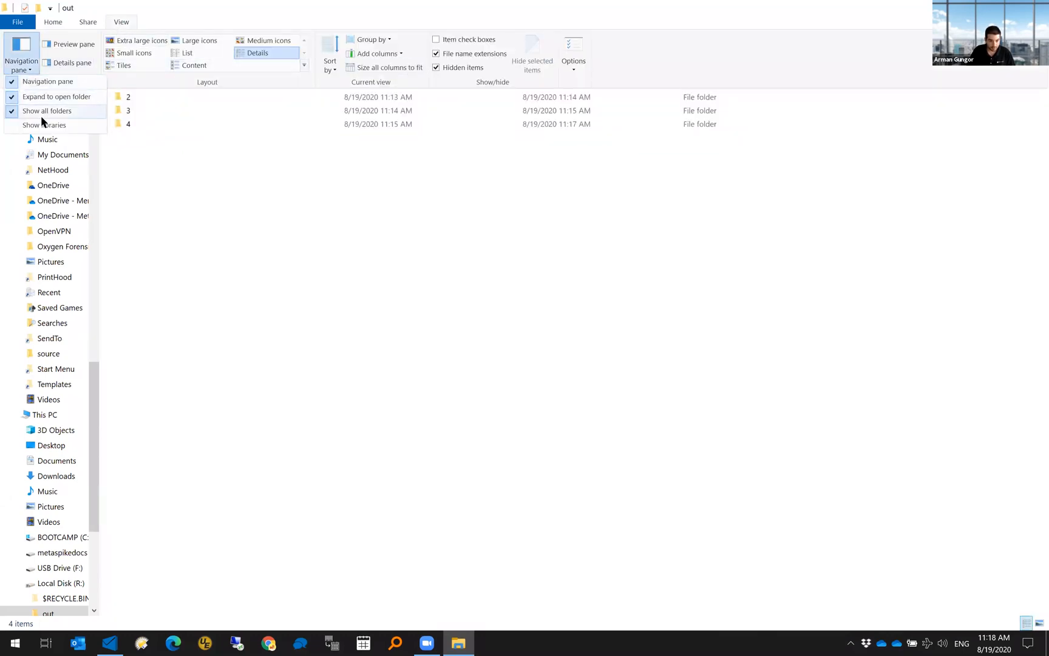
{"action": "left_click", "coordinate": [49, 82]}
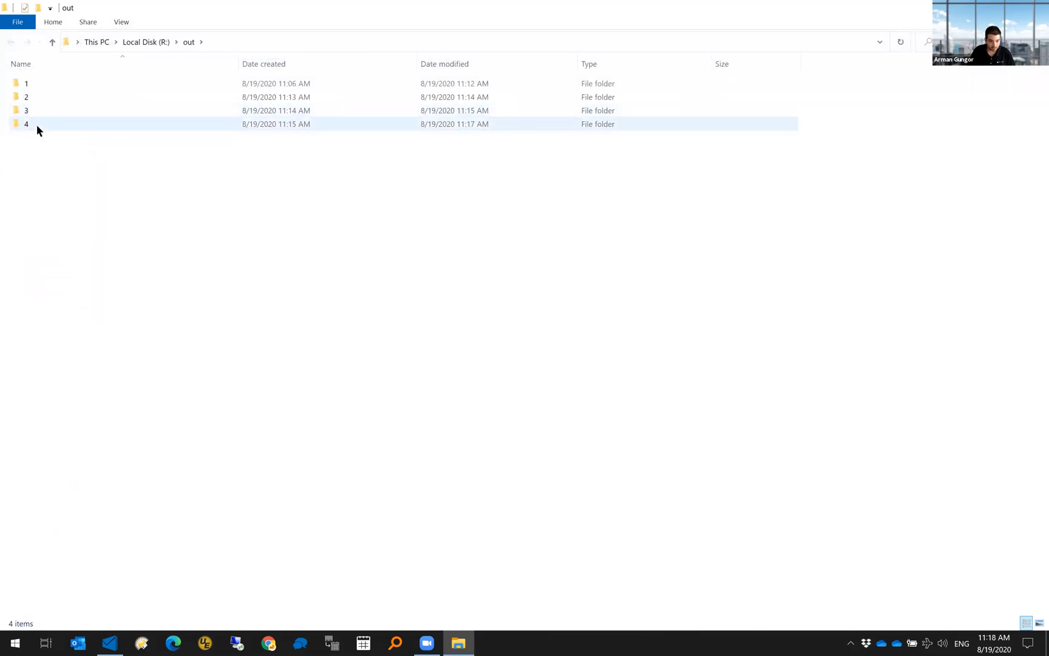
- Read the Mailbox_Rules log in folder 4's Logs folder, then close Notepad and Explorer
{"action": "double_click", "coordinate": [36, 125]}
{"action": "double_click", "coordinate": [35, 101]}
{"action": "double_click", "coordinate": [34, 98]}
{"action": "double_click", "coordinate": [93, 111]}
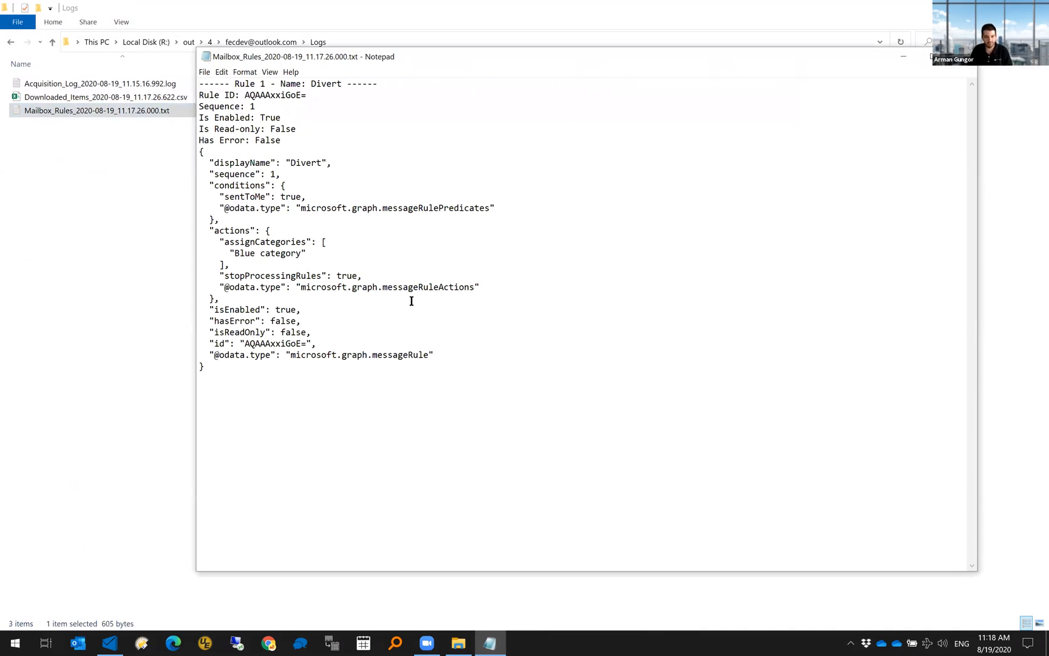
{"action": "left_click_drag", "start_coordinate": [536, 68], "coordinate": [550, 106]}
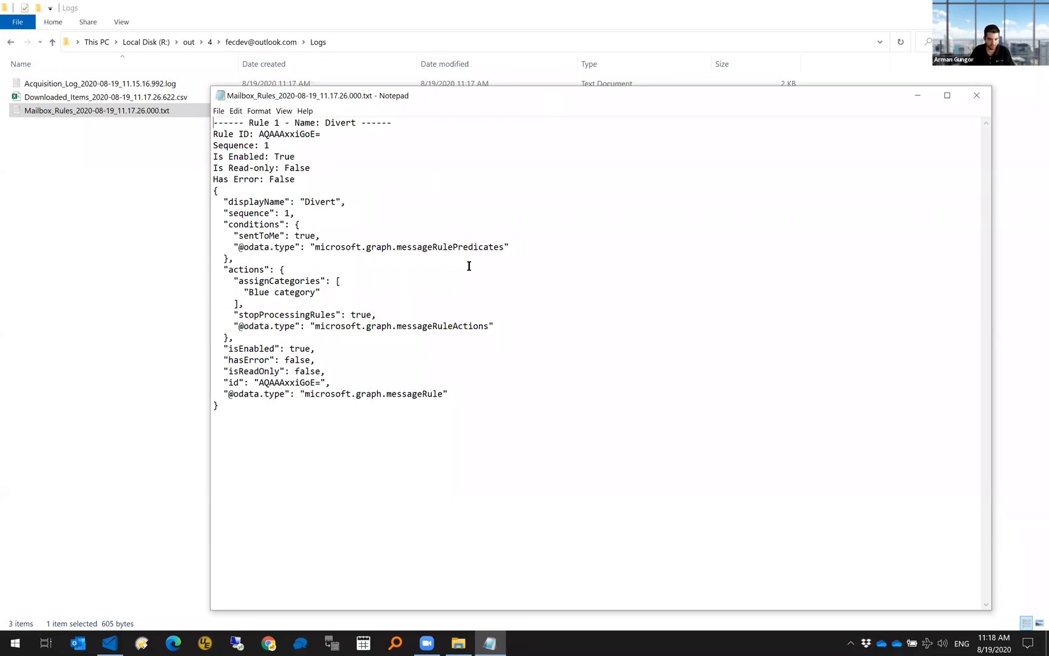
{"action": "left_click", "coordinate": [979, 97]}
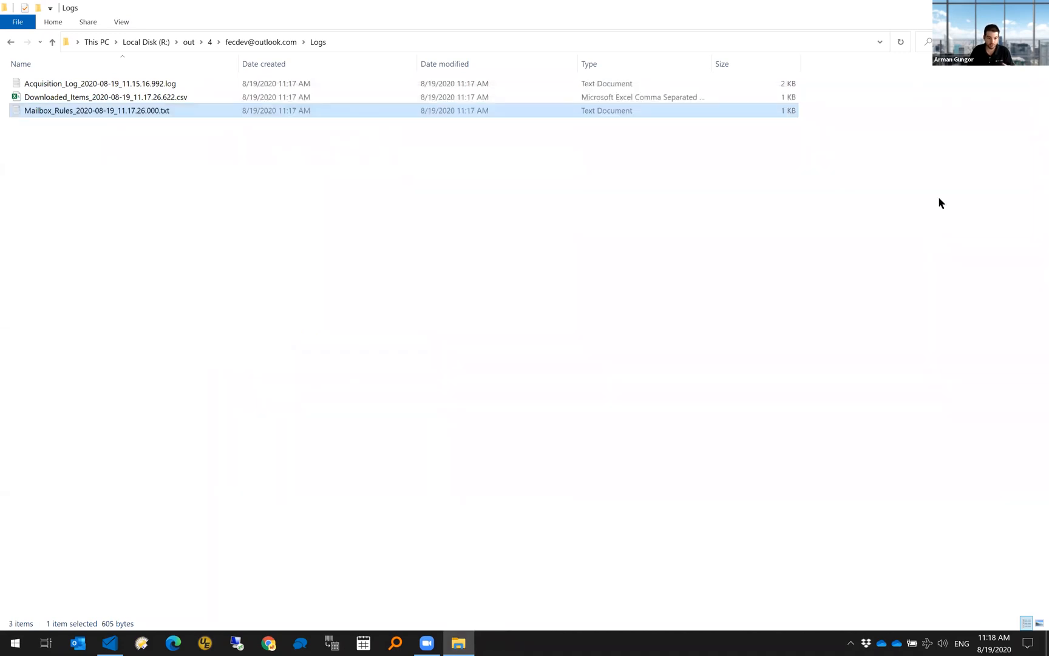
{"action": "left_click", "coordinate": [1035, 7]}
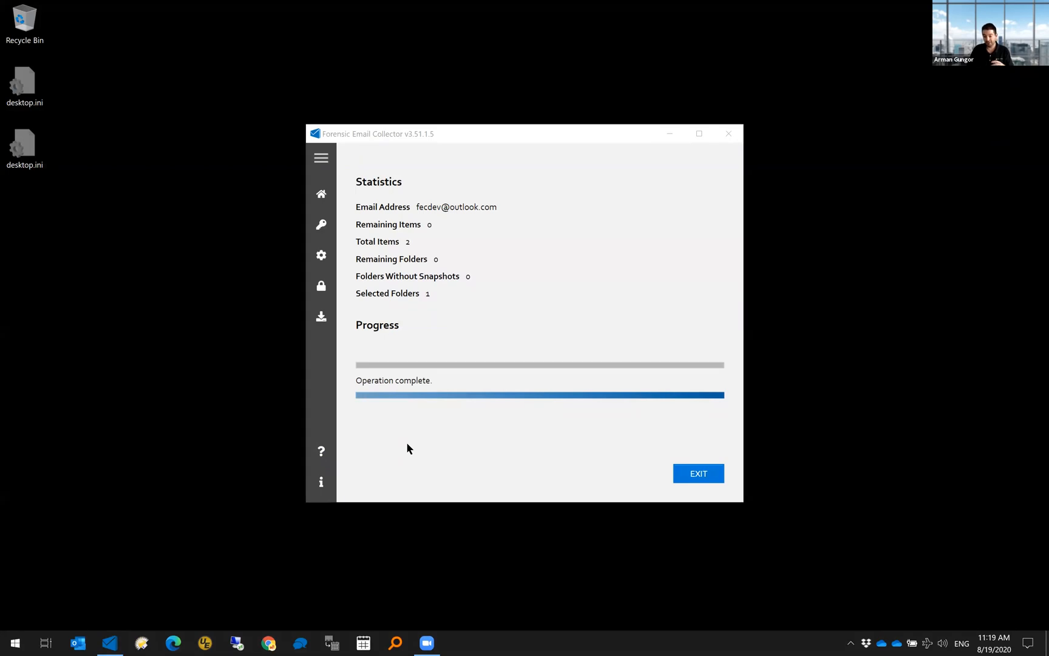
- Go to the Remote Authentication page after the statistics show 0 remaining of 2 items
{"action": "left_click", "coordinate": [332, 293]}
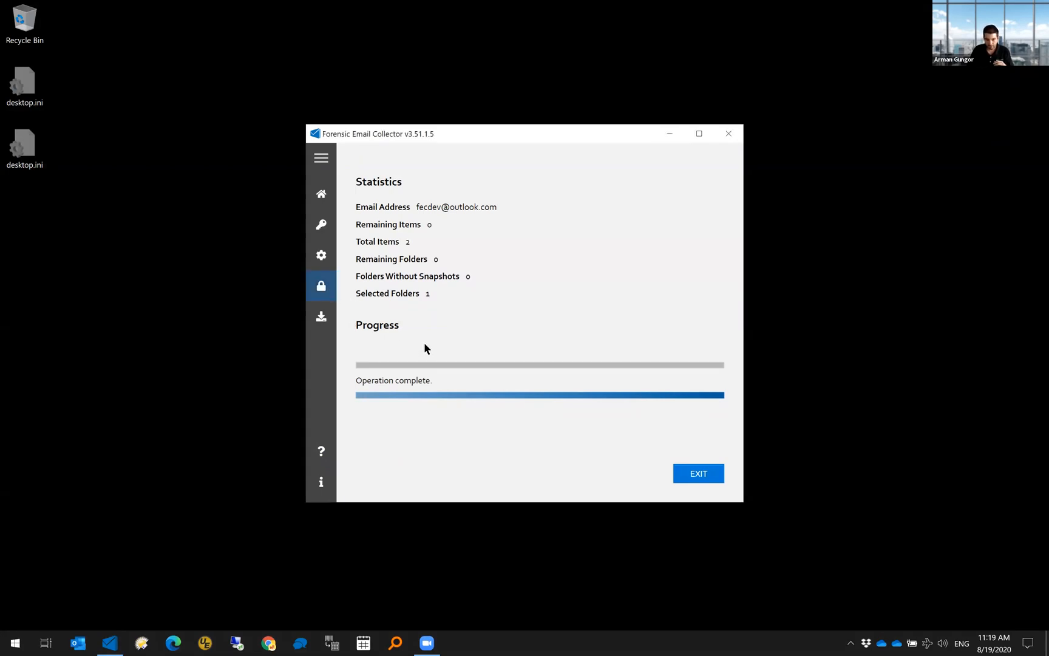
- Download the Windows Remote Authenticator from Metaspike's download page and open the installer
{"action": "left_click", "coordinate": [477, 274]}
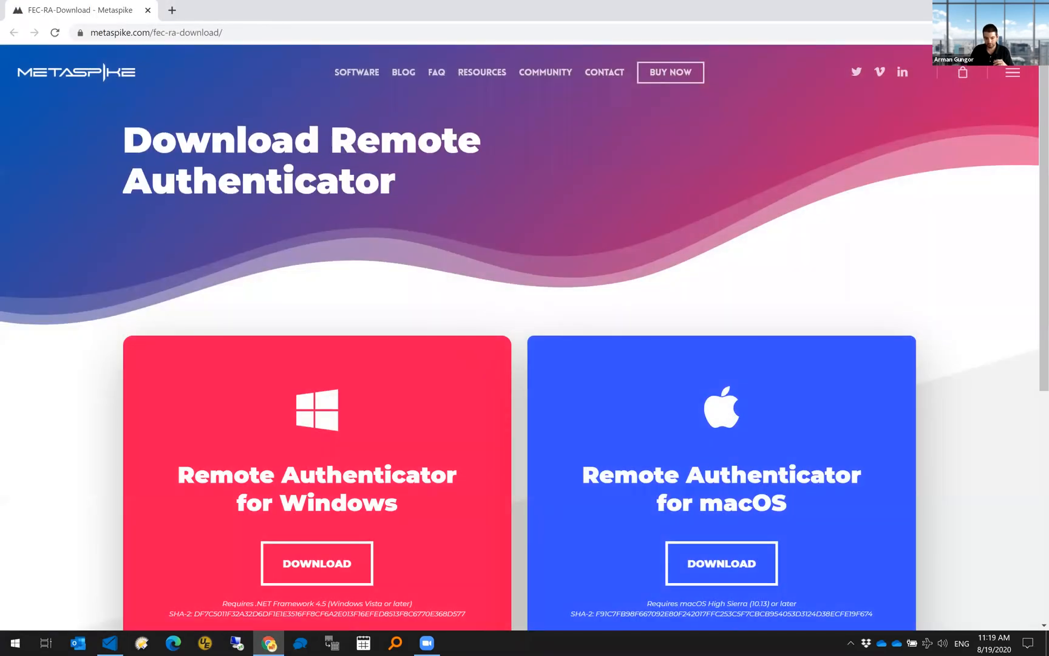
{"action": "left_click", "coordinate": [109, 642]}
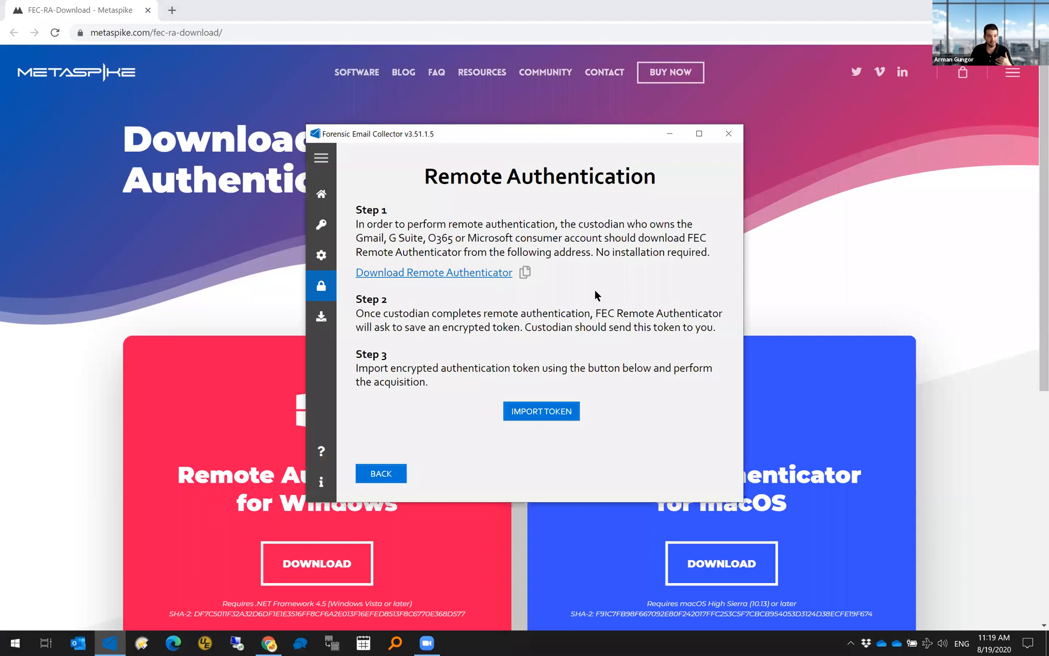
{"action": "left_click", "coordinate": [740, 9]}
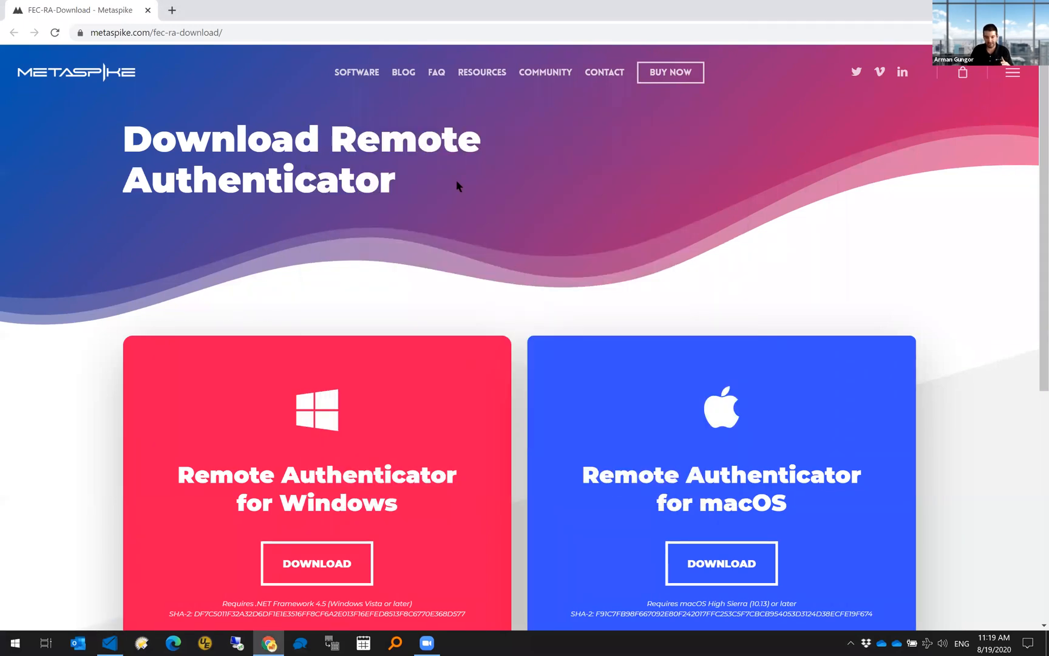
{"action": "scroll", "coordinate": [458, 274], "scroll_direction": "down", "scroll_amount": 3}
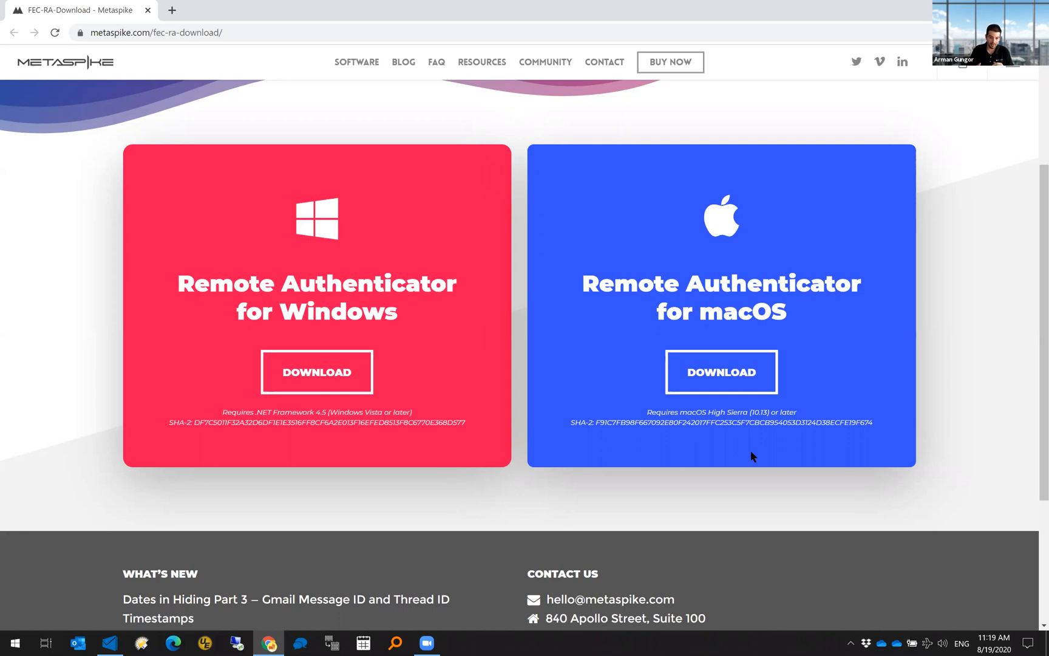
{"action": "left_click", "coordinate": [322, 383]}
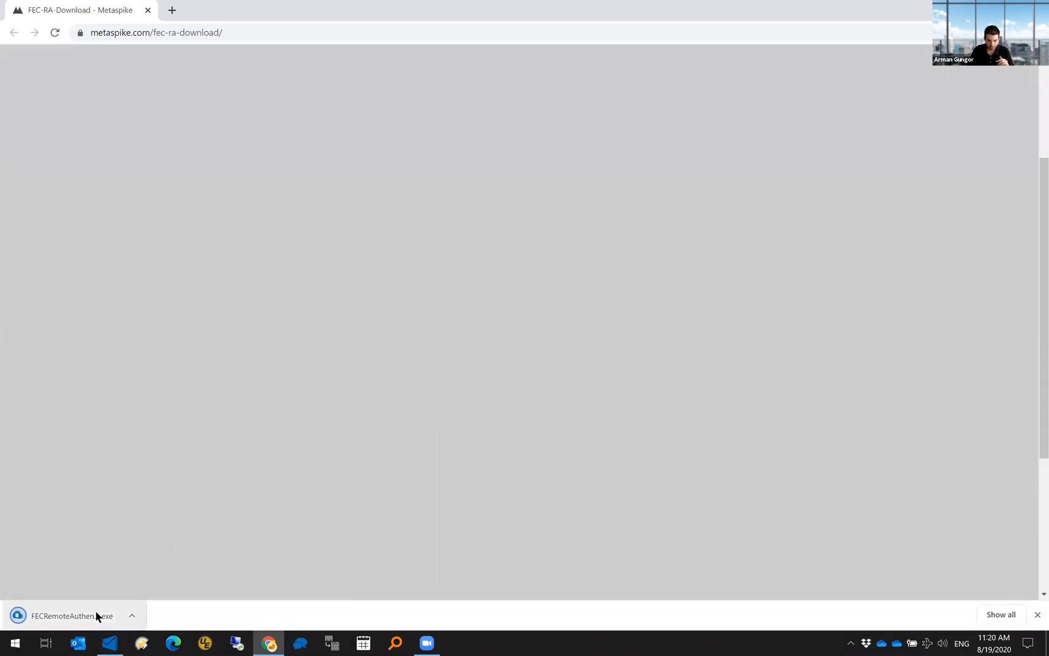
{"action": "left_click", "coordinate": [95, 609]}
- Run the Remote Authenticator and authenticate the custodian's mailbox address through Microsoft sign-in
{"action": "left_click", "coordinate": [564, 341]}
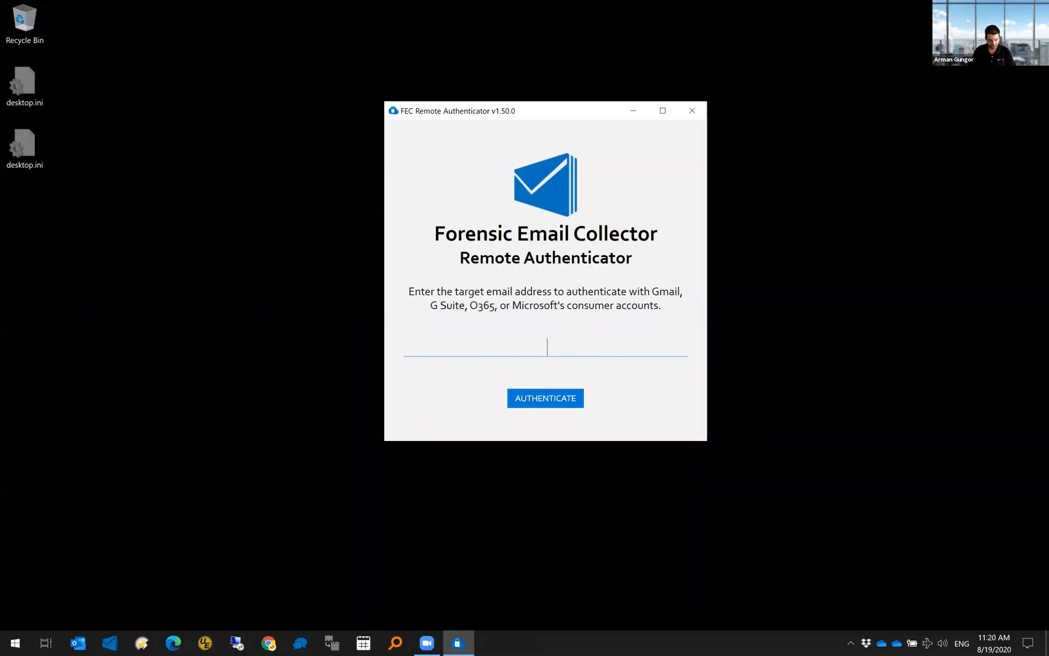
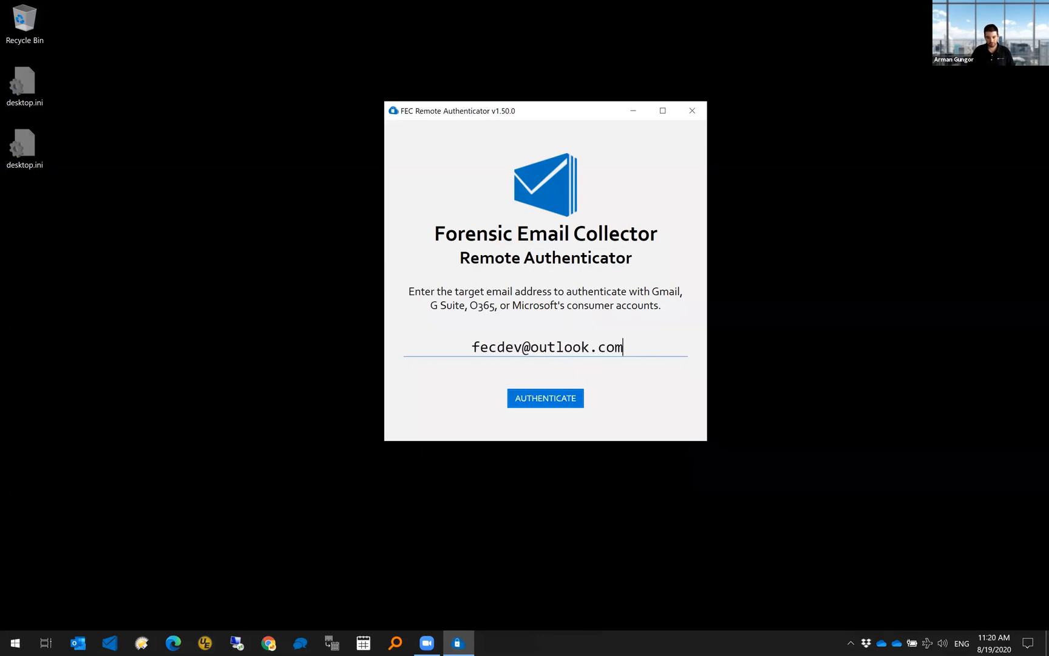
{"action": "left_click", "coordinate": [562, 405]}
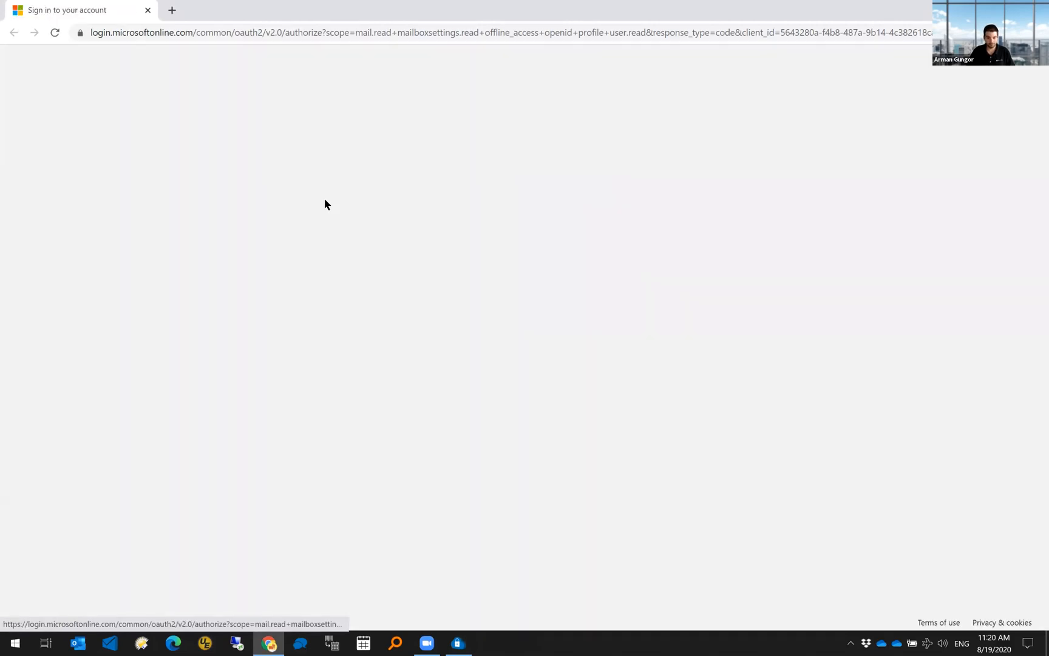
{"action": "left_click", "coordinate": [490, 361]}
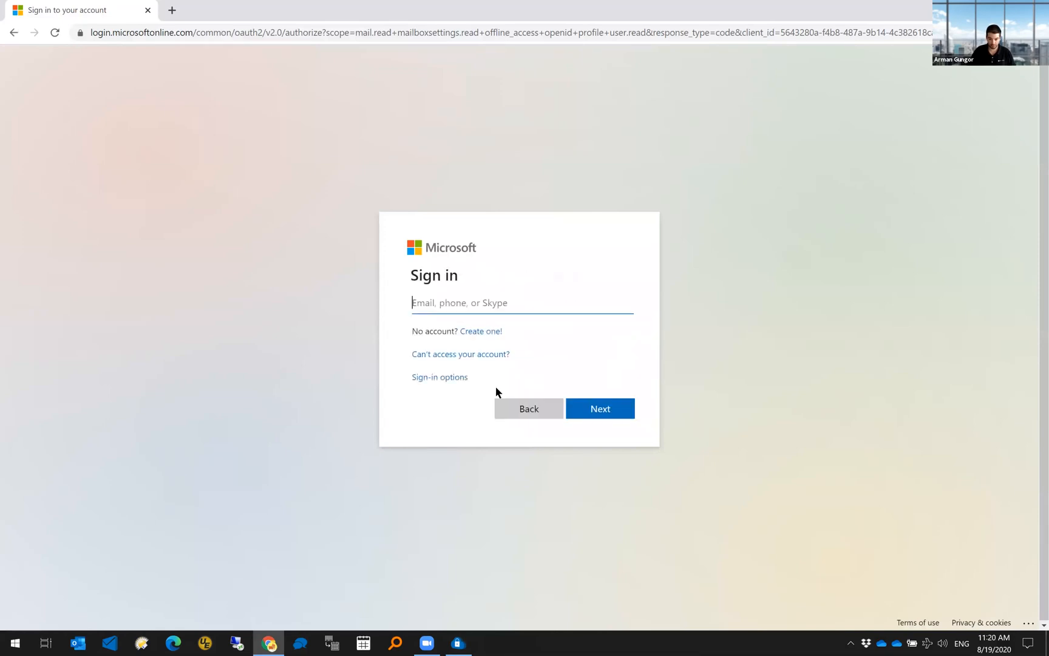
{"action": "key", "text": "Return"}
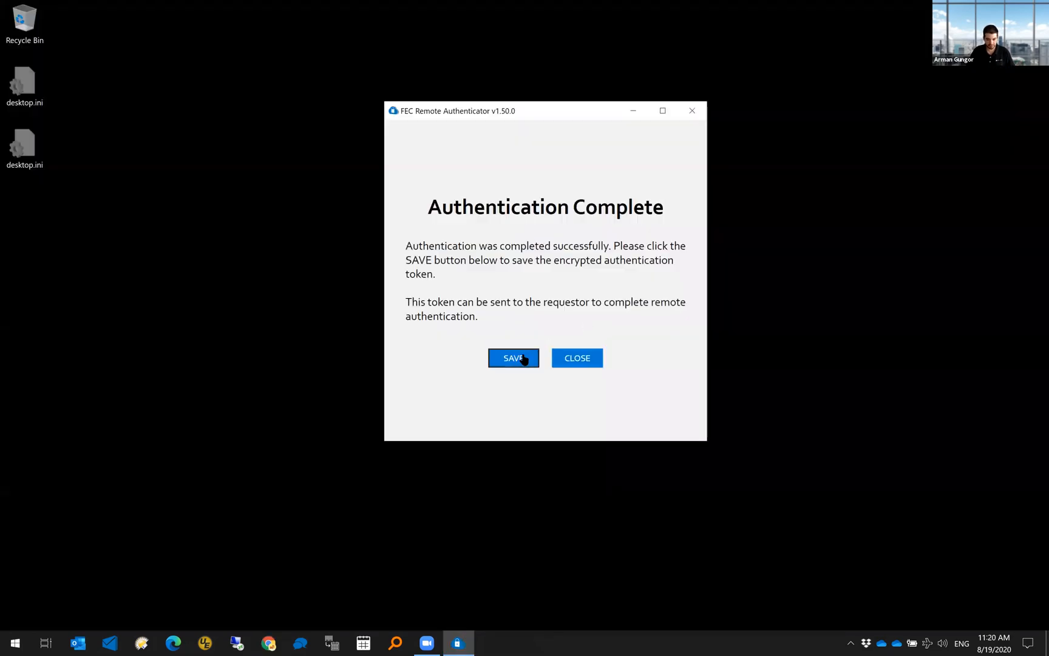
- Save the encrypted token into a new desktop folder, tkn1, and close the authenticator
{"action": "left_click", "coordinate": [522, 357]}
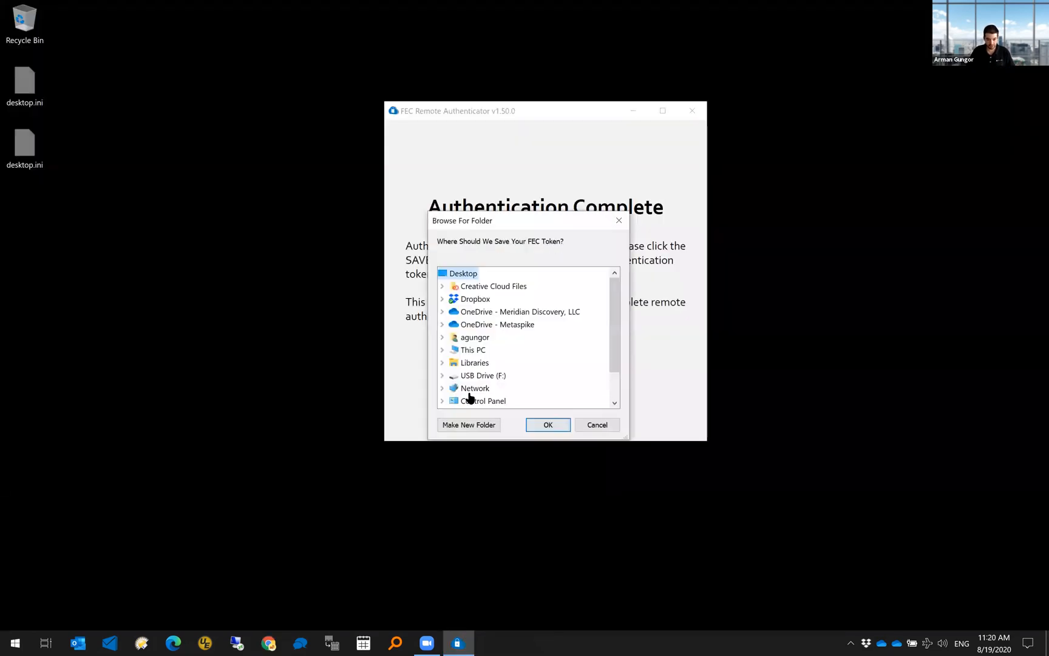
{"action": "left_click", "coordinate": [475, 426]}
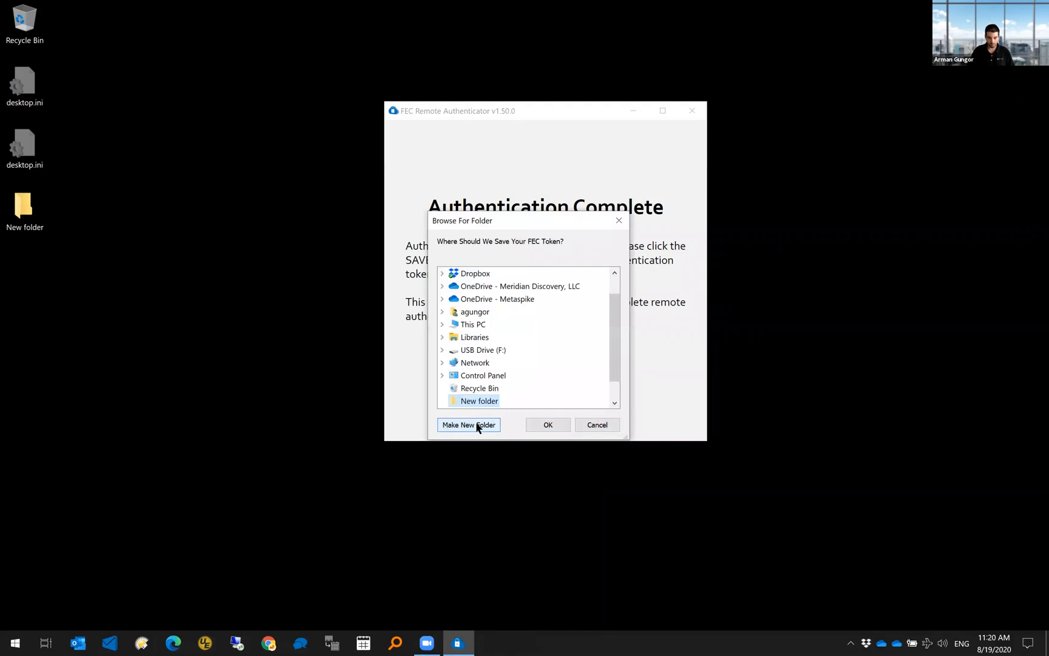
{"action": "left_click", "coordinate": [636, 421]}
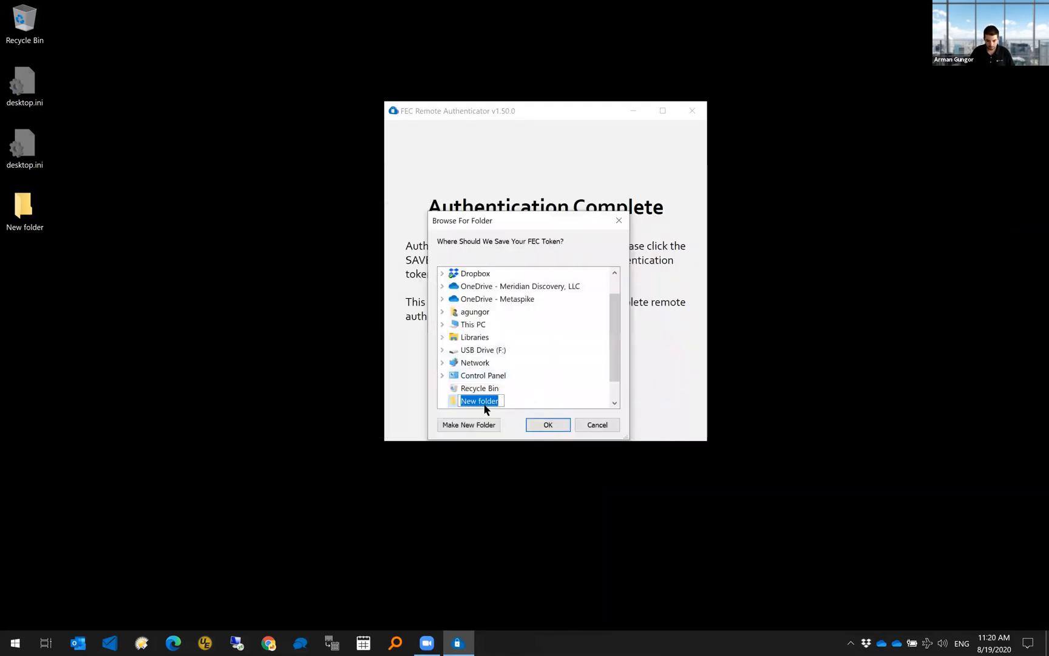
{"action": "type", "text": "TEST"}
{"action": "key", "text": "Return"}
{"action": "left_click", "coordinate": [548, 425]}
{"action": "left_click", "coordinate": [562, 365]}
{"action": "left_click", "coordinate": [574, 359]}
- Check in Explorer that tkn1 holds the exported .FECtkn token file
{"action": "double_click", "coordinate": [40, 202]}
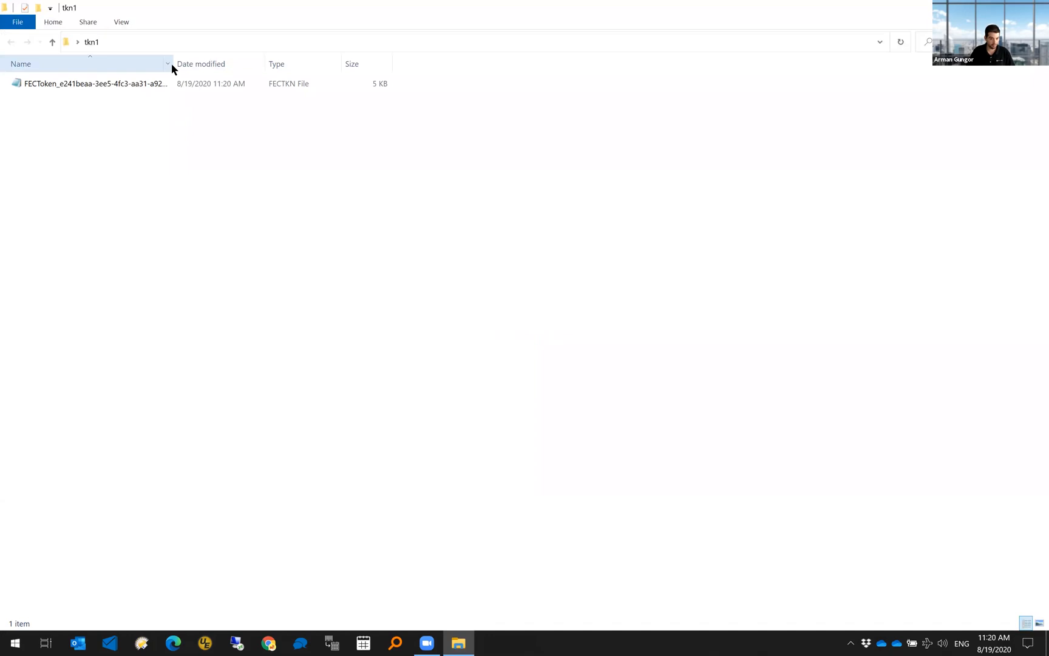
{"action": "left_click_drag", "start_coordinate": [172, 63], "coordinate": [324, 63]}
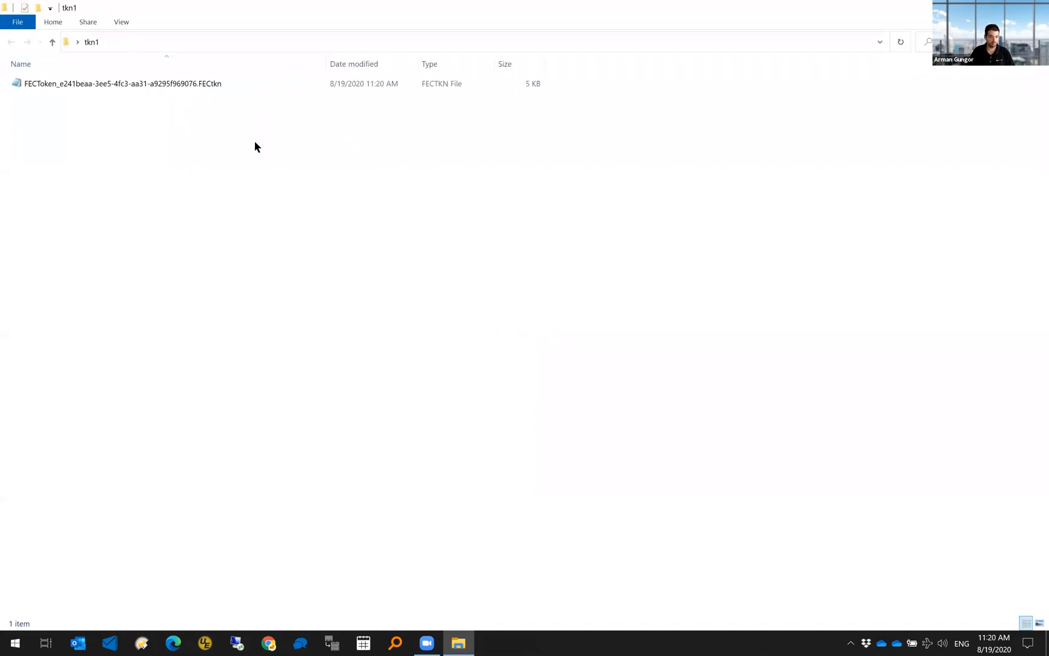
{"action": "left_click", "coordinate": [186, 84]}
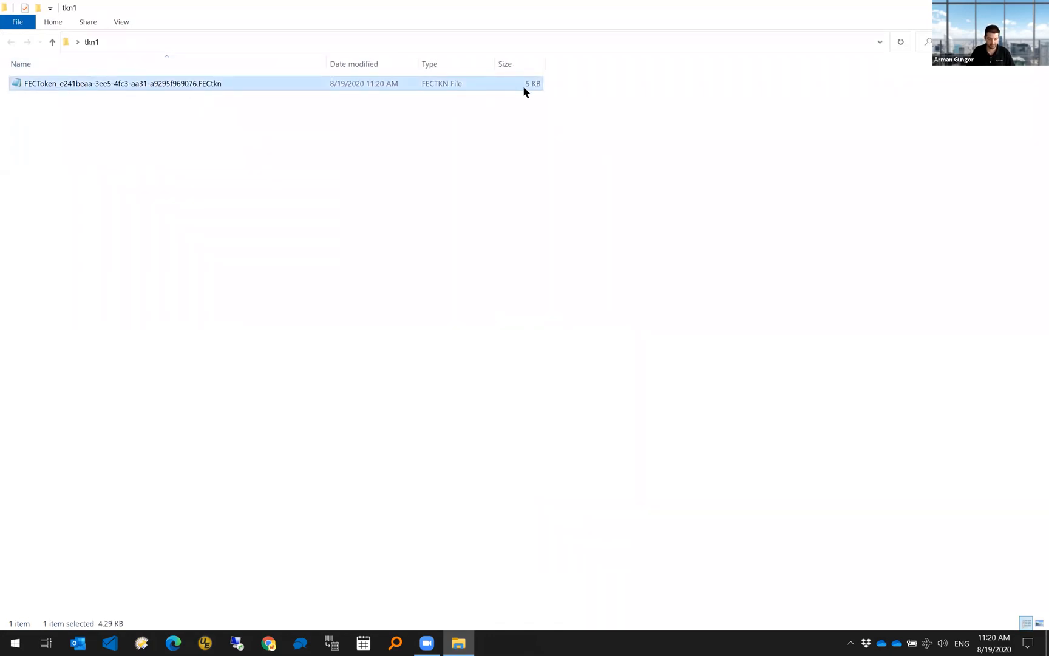
{"action": "key", "text": "alt+F4"}
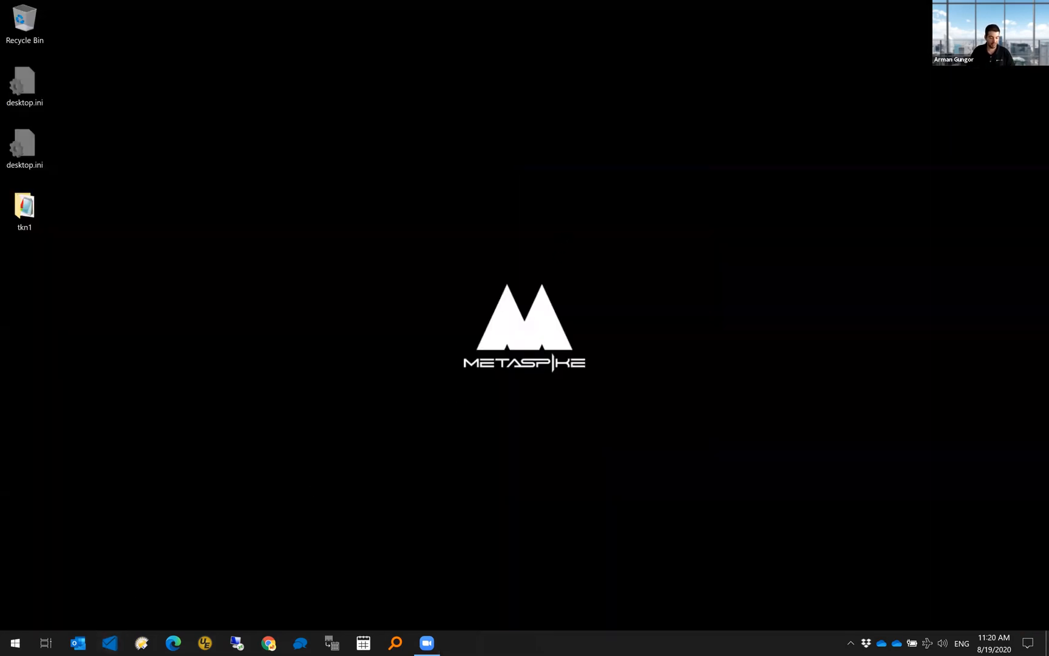
- Import the .FECtkn token from Desktop\tkn1, then enter the target mailbox address on the home screen
{"action": "left_click", "coordinate": [323, 285]}
{"action": "left_click", "coordinate": [526, 410]}
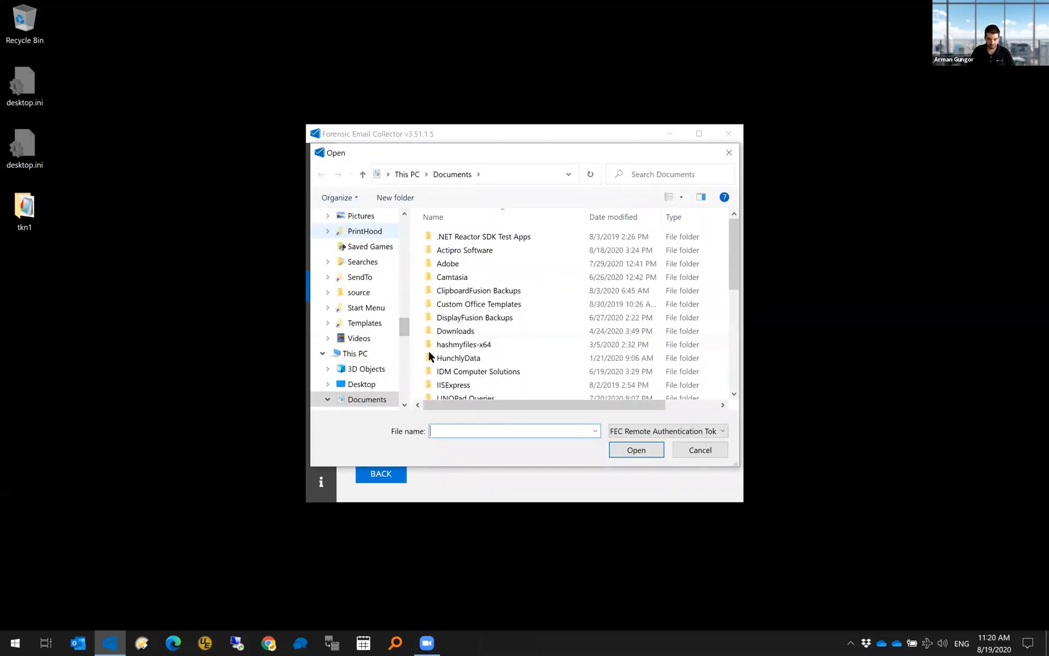
{"action": "scroll", "coordinate": [376, 292], "scroll_direction": "up", "scroll_amount": 10}
{"action": "left_click", "coordinate": [336, 232]}
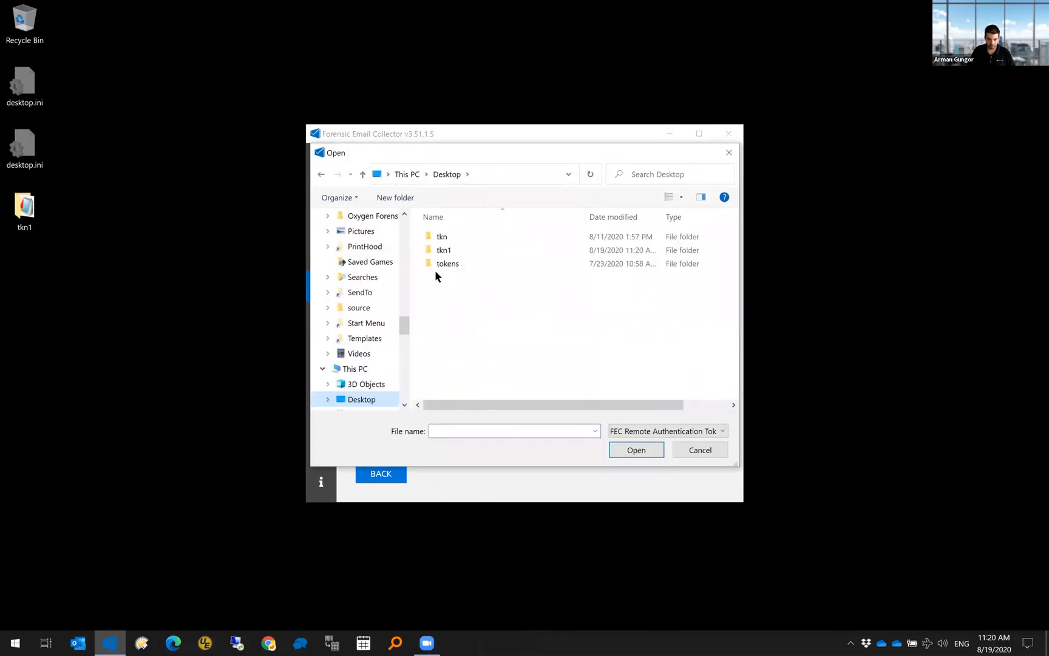
{"action": "double_click", "coordinate": [448, 255]}
{"action": "double_click", "coordinate": [459, 237]}
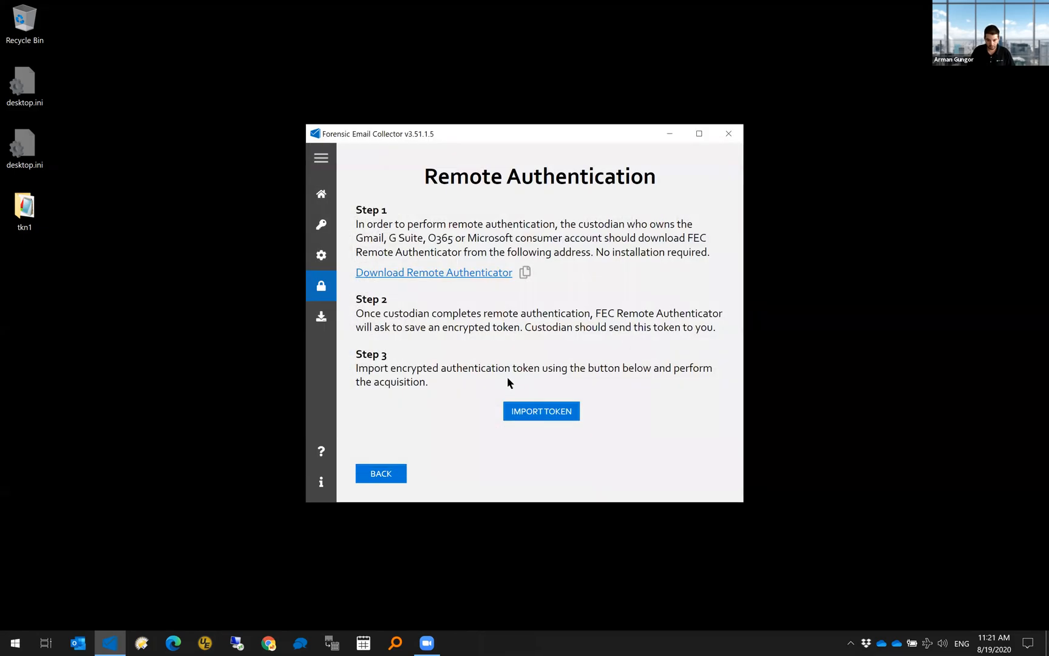
{"action": "left_click", "coordinate": [549, 366]}
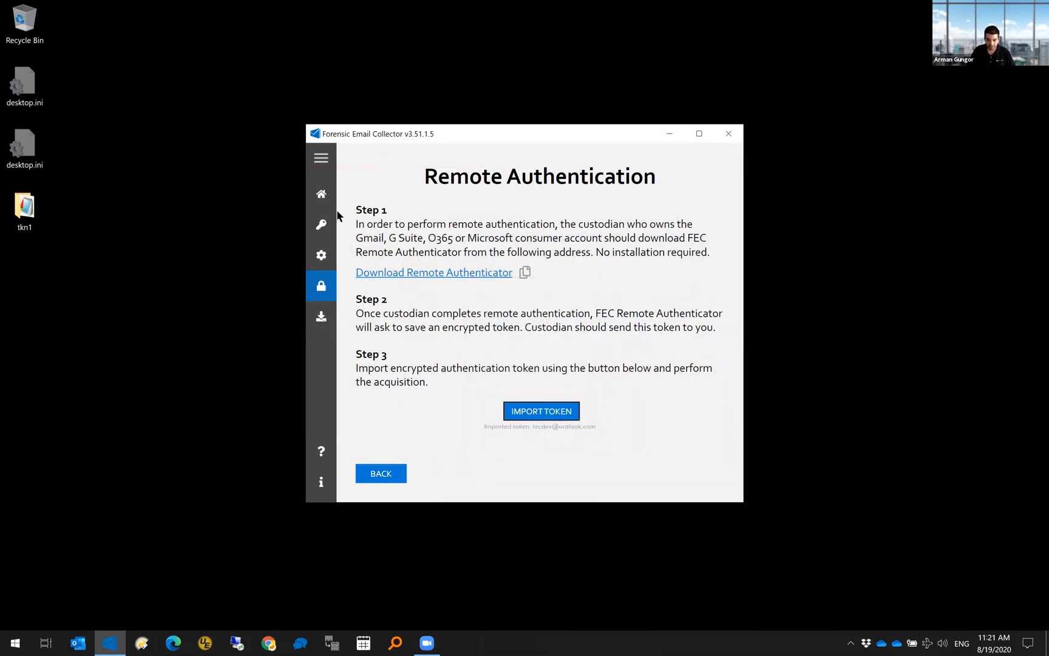
{"action": "left_click", "coordinate": [321, 194]}
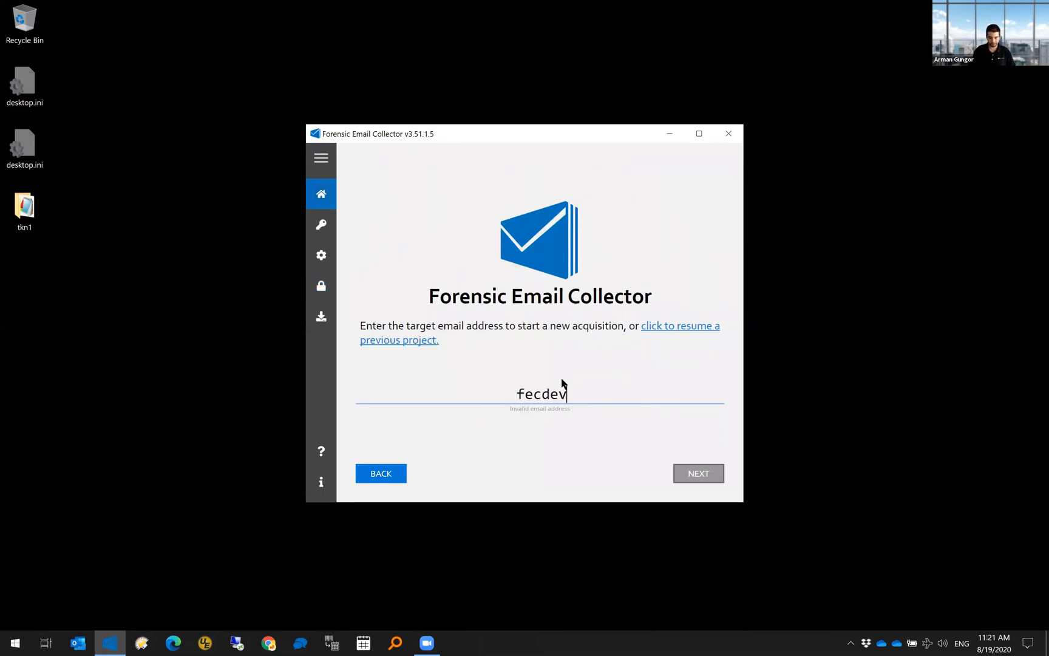
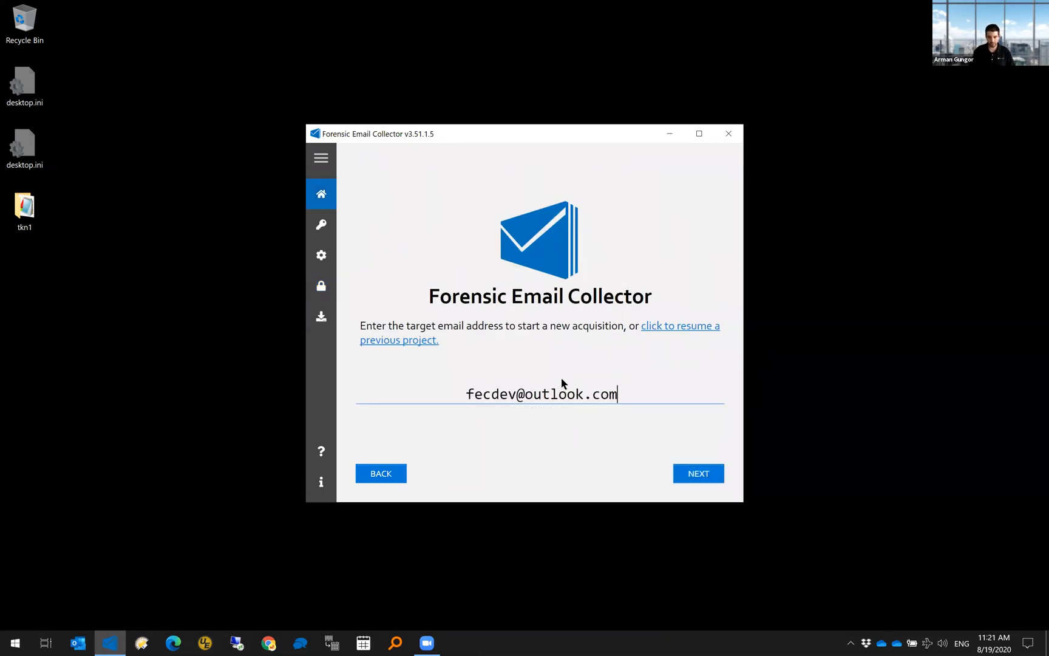
- Advance with output path r:\out\5, review the folder list, then close the collector without acquiring
{"action": "key", "text": "Return"}
{"action": "key", "text": "Return"}
{"action": "key", "text": "Return"}
{"action": "type", "text": "r:"}
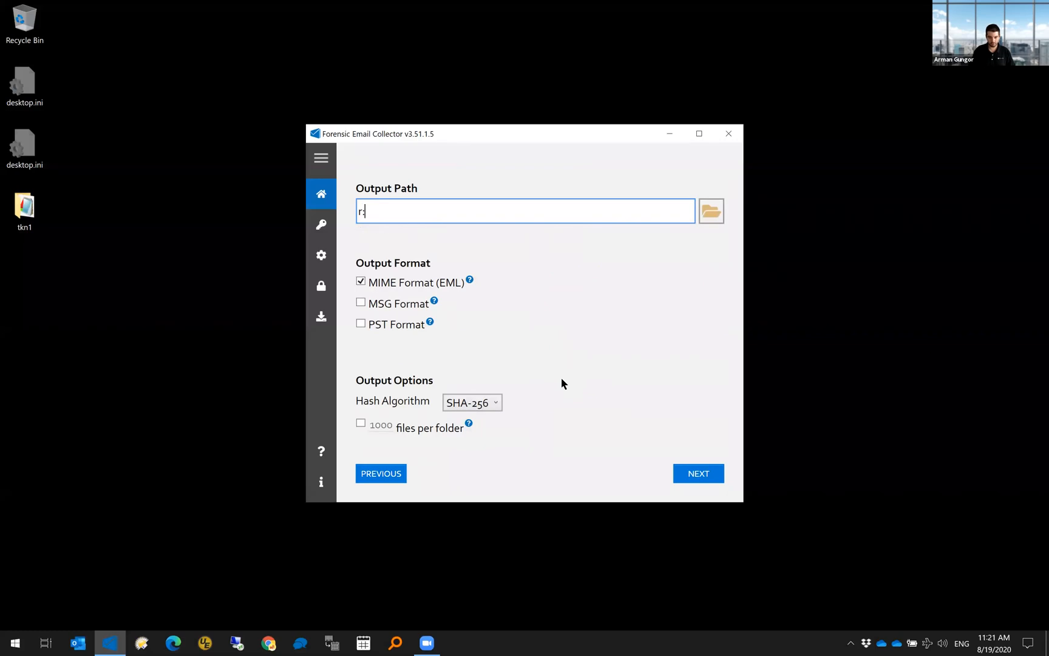
{"action": "type", "text": "\\out\\5"}
{"action": "key", "text": "Return"}
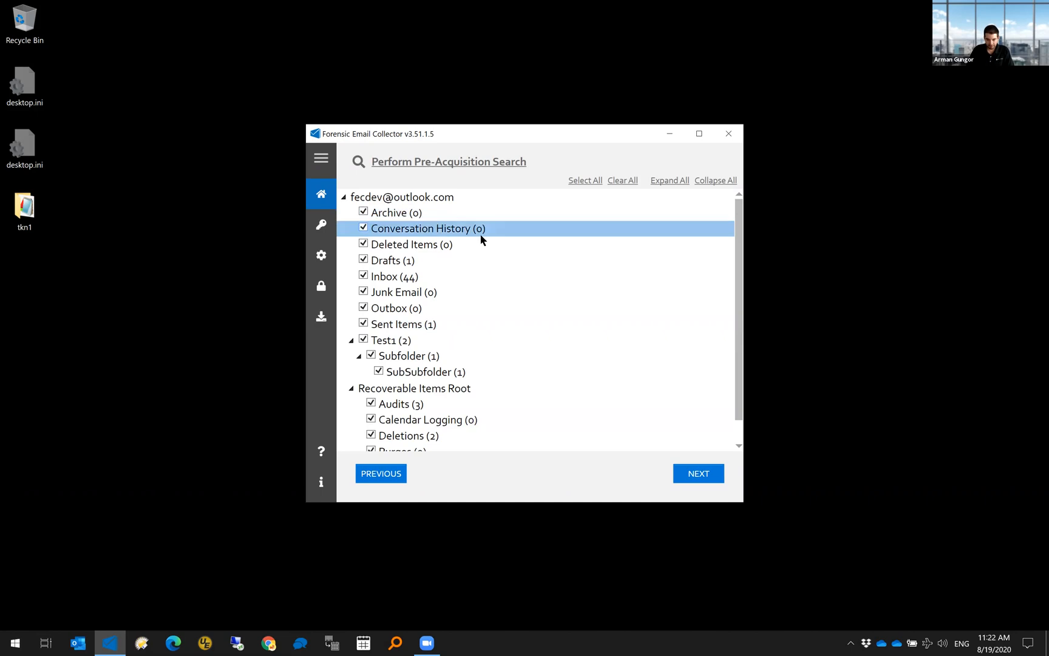
{"action": "scroll", "coordinate": [598, 284], "scroll_direction": "down", "scroll_amount": 1}
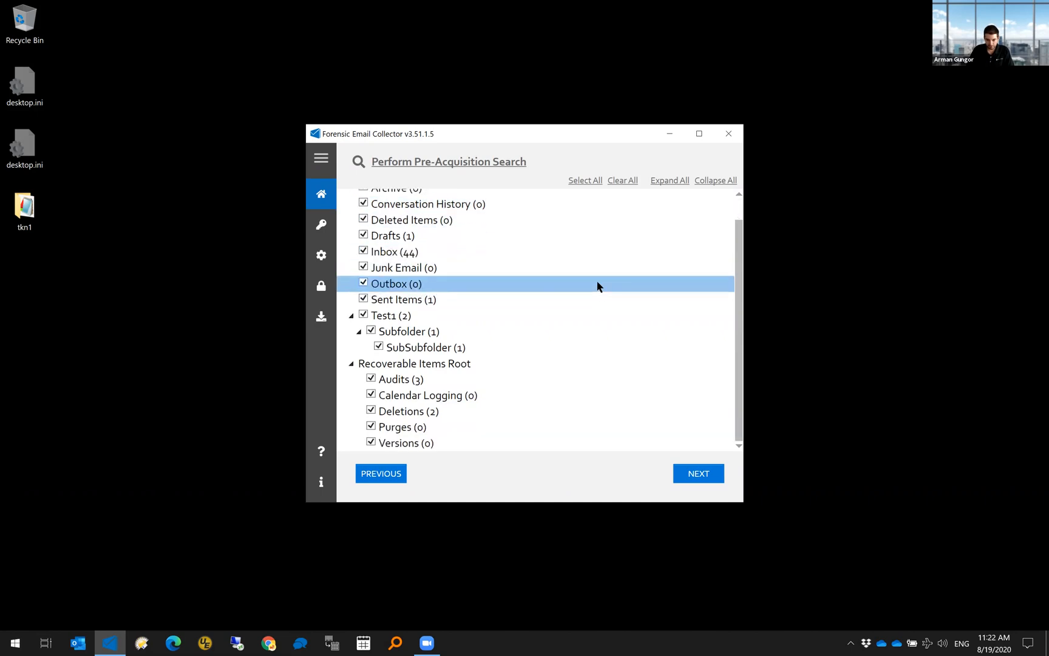
{"action": "left_click", "coordinate": [728, 133]}
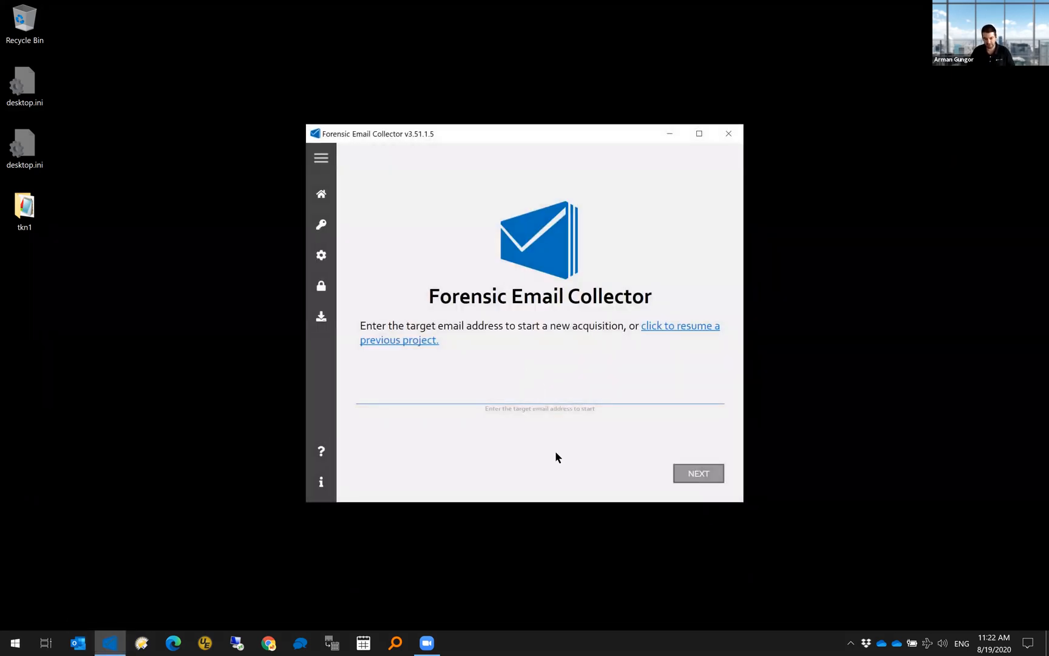
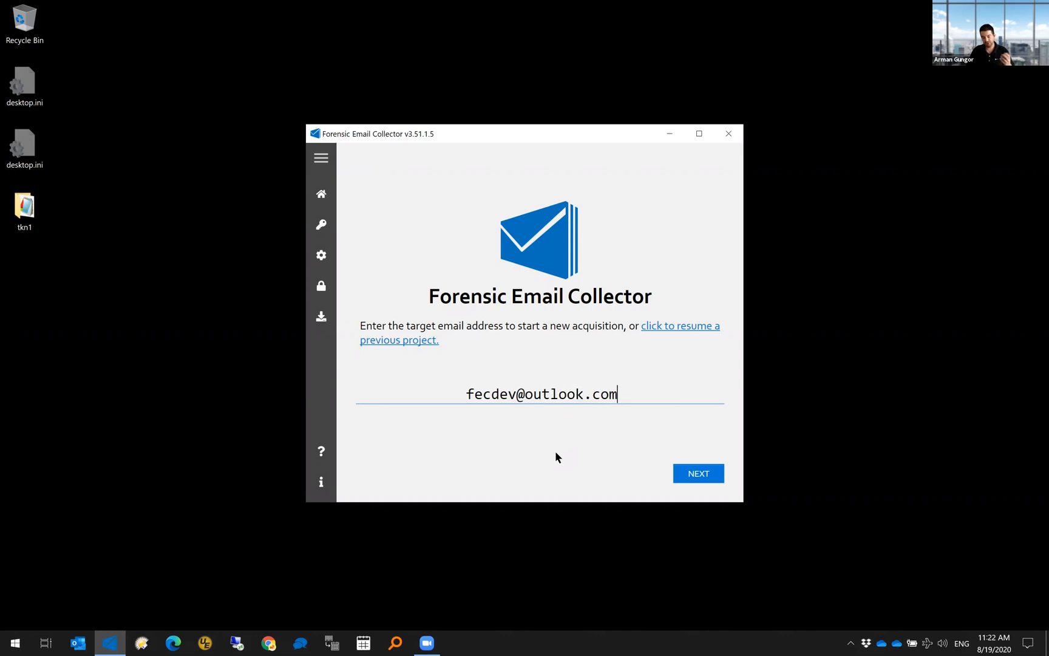
- Start an acquisition of the target mailbox to r:\out\6, sign in with another account, then close the collector
{"action": "key", "text": "Return"}
{"action": "key", "text": "Return"}
{"action": "key", "text": "Return"}
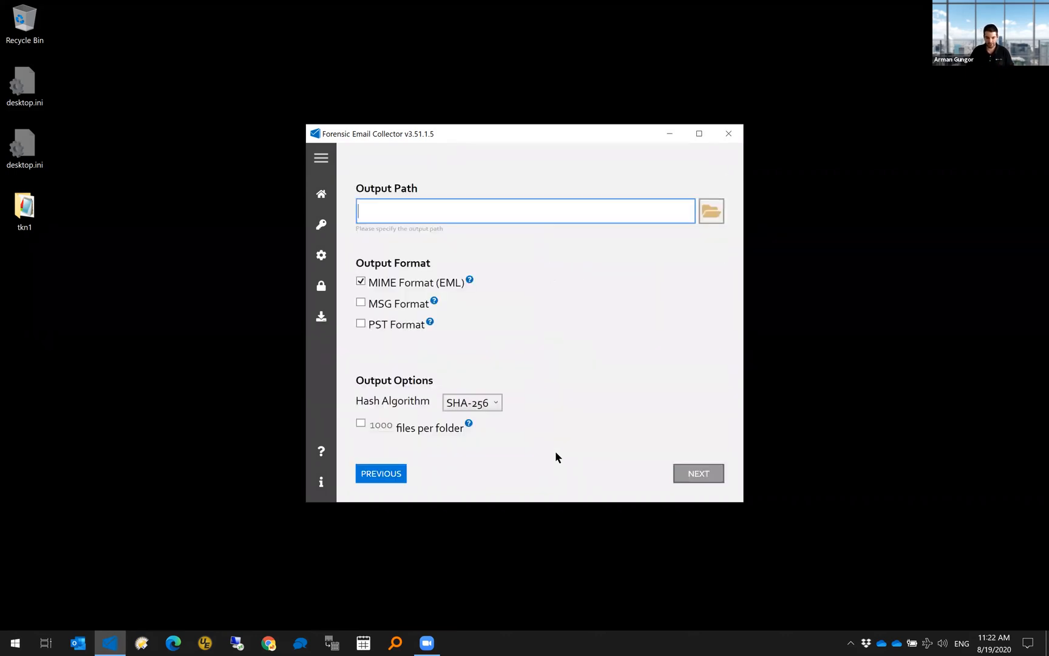
{"action": "type", "text": "r:\\out\\6"}
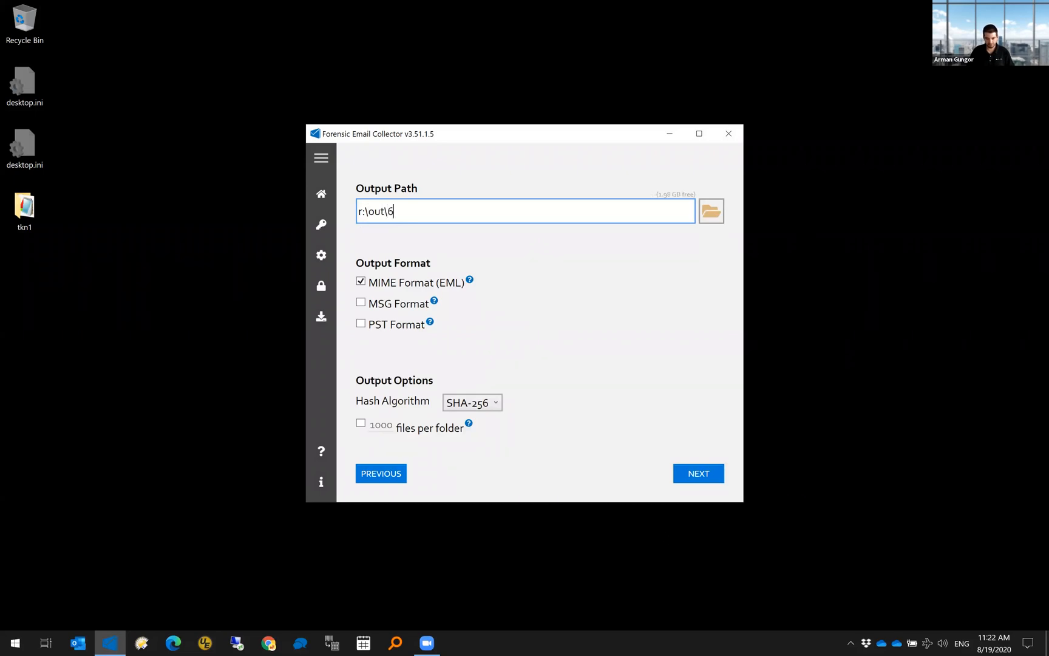
{"action": "left_click", "coordinate": [698, 479]}
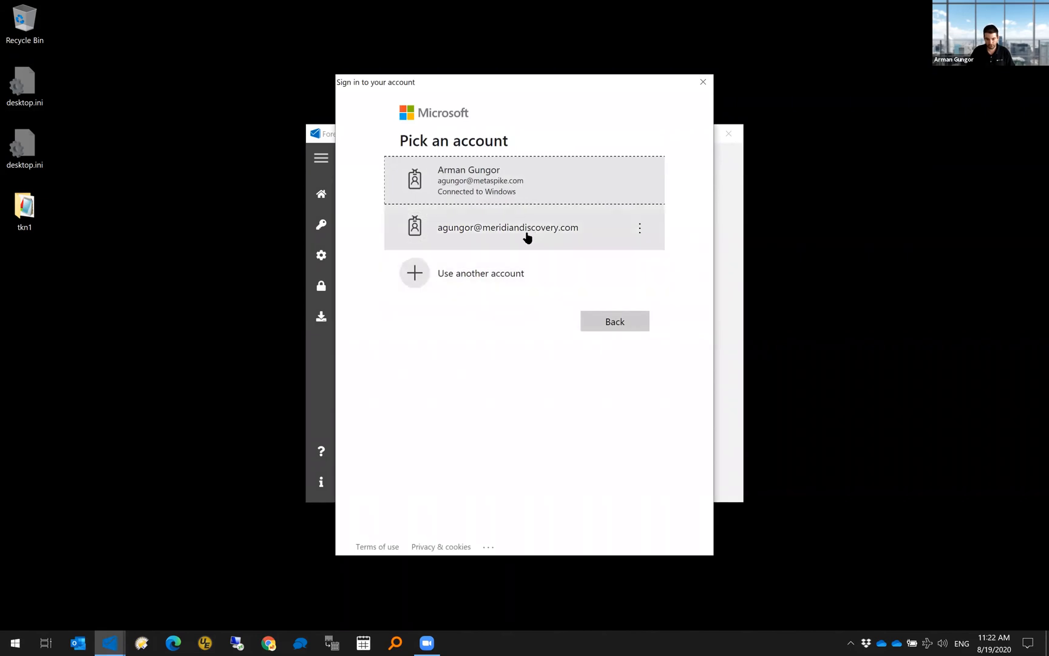
{"action": "left_click", "coordinate": [506, 276]}
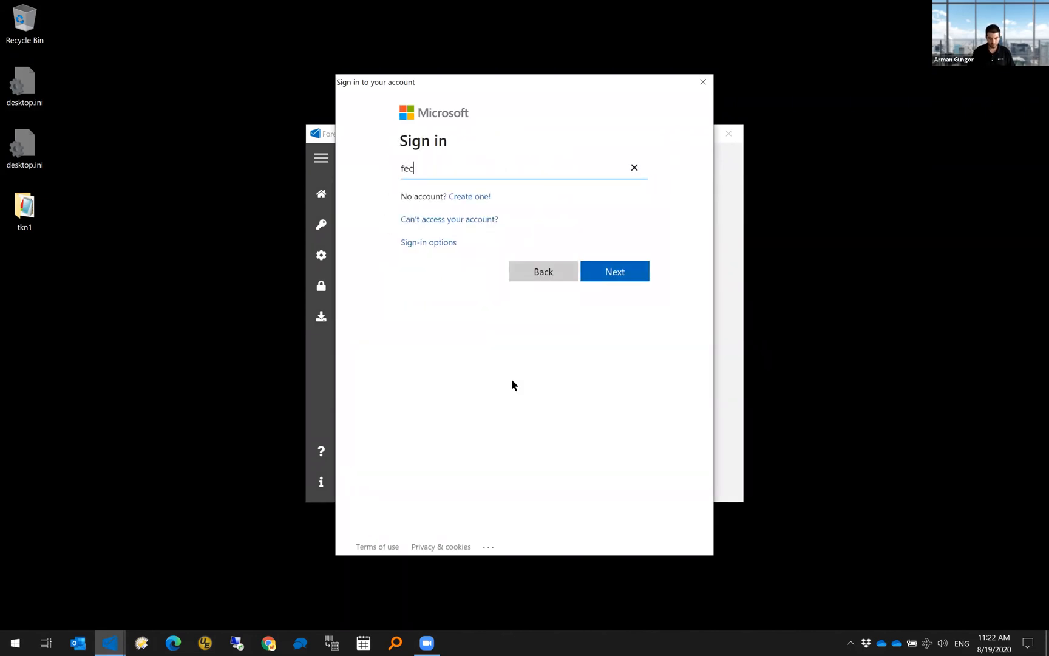
{"action": "key", "text": "Return"}
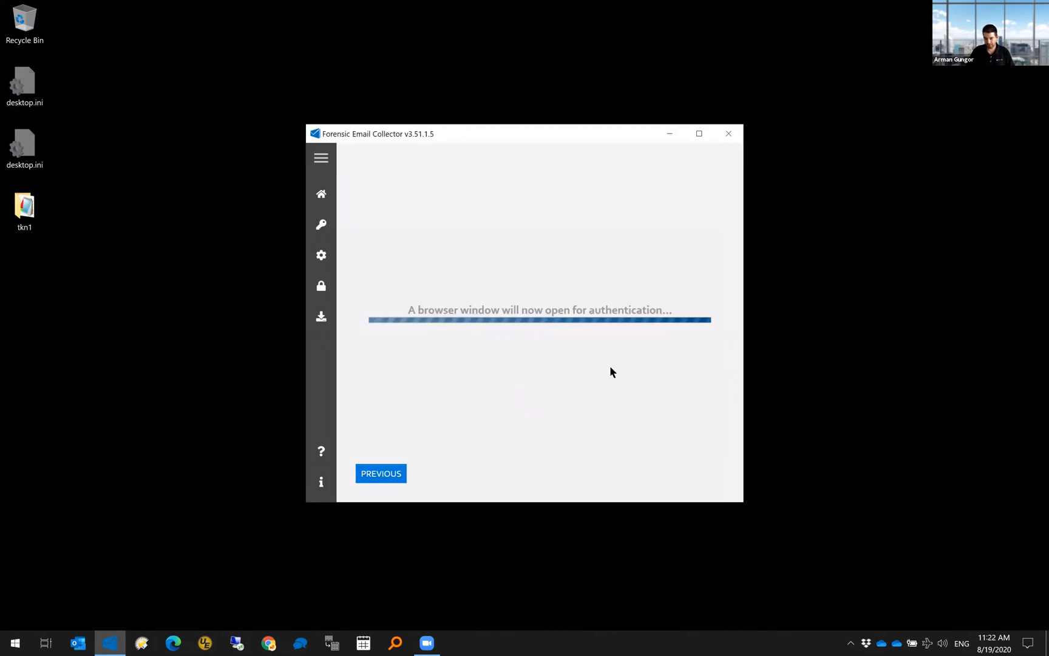
{"action": "left_click", "coordinate": [733, 138]}
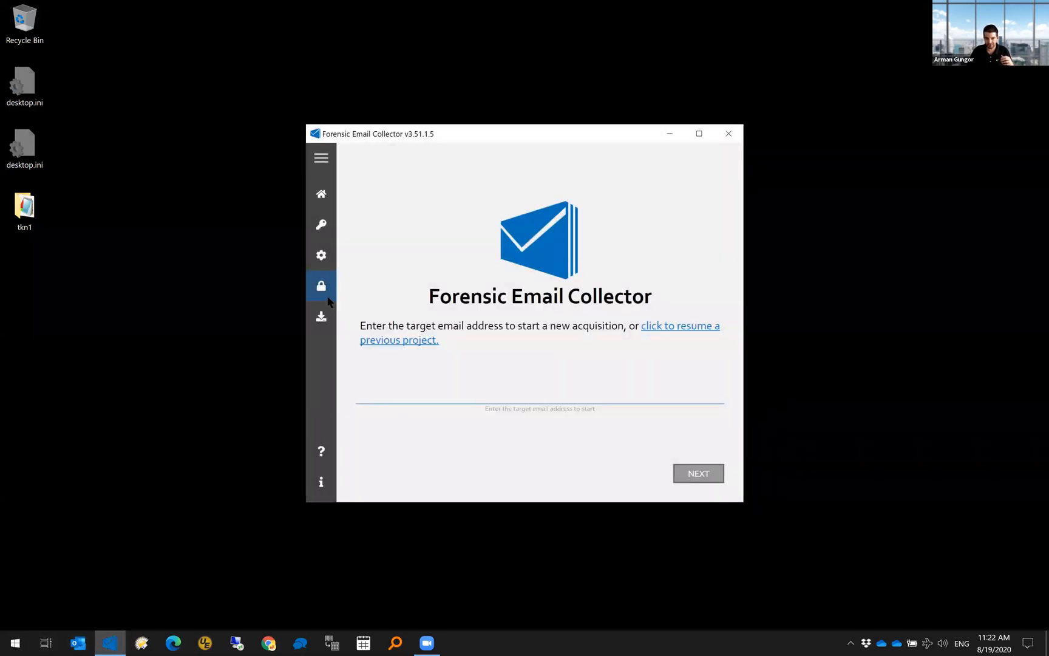
- Resume the r:\out\6 project and export remaining-item metadata to folder 6, then exit
{"action": "left_click", "coordinate": [684, 332]}
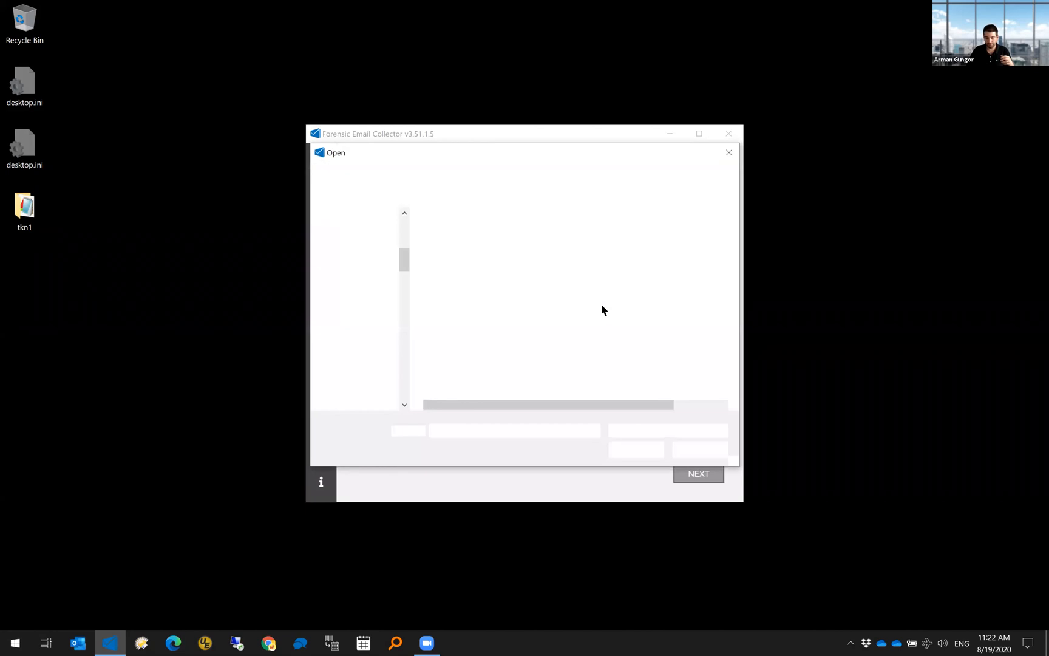
{"action": "type", "text": "r:\\out\\"}
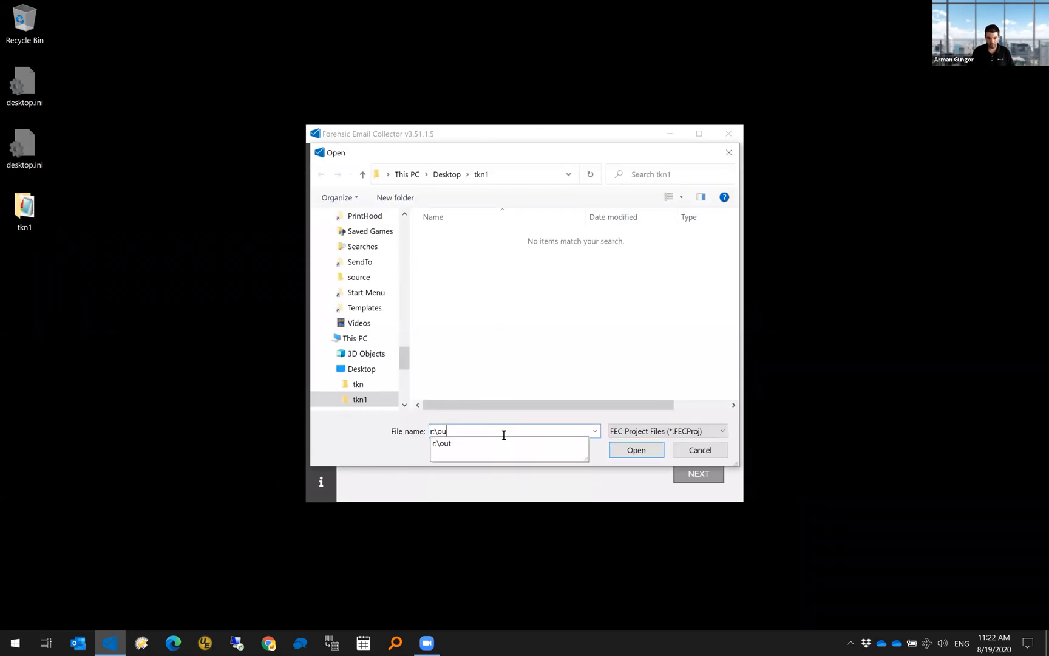
{"action": "key", "text": "Return"}
{"action": "double_click", "coordinate": [450, 233]}
{"action": "double_click", "coordinate": [465, 238]}
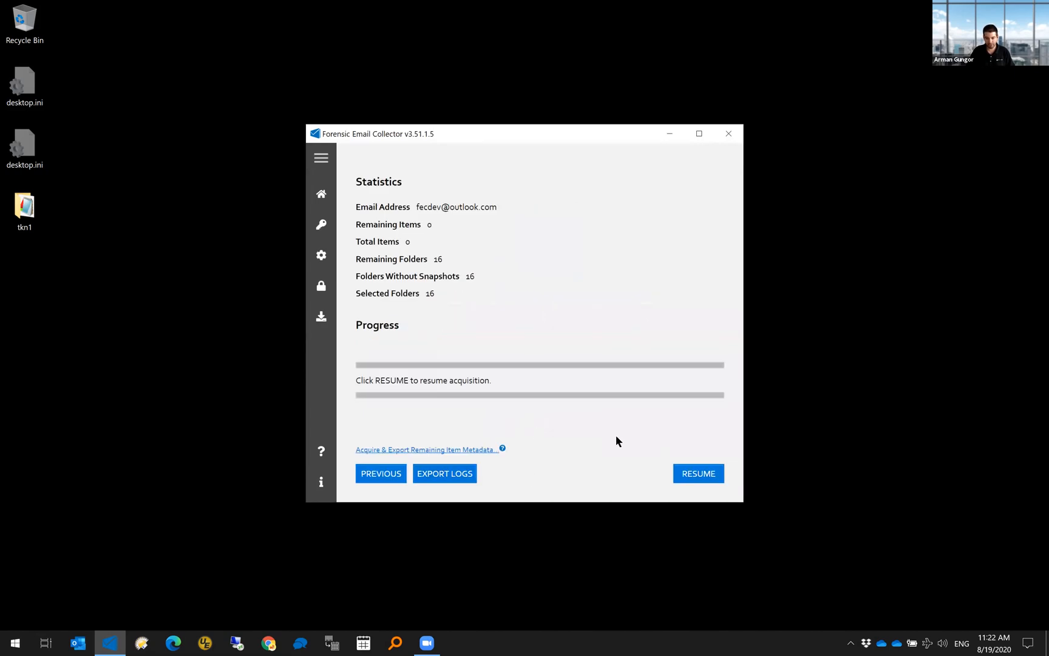
{"action": "left_click", "coordinate": [466, 450]}
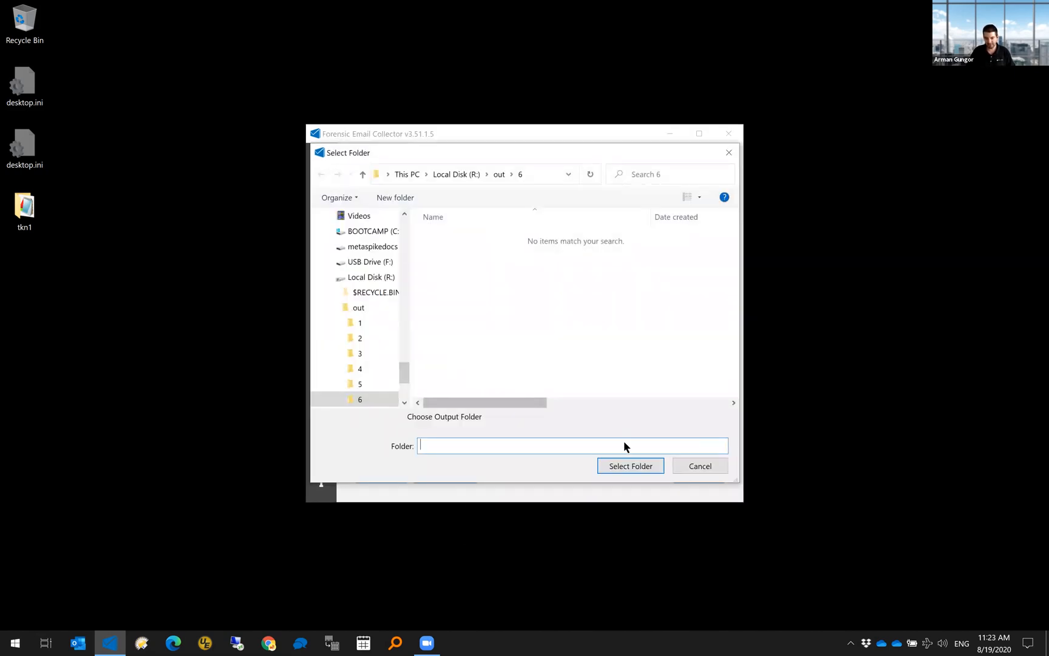
{"action": "left_click", "coordinate": [625, 466]}
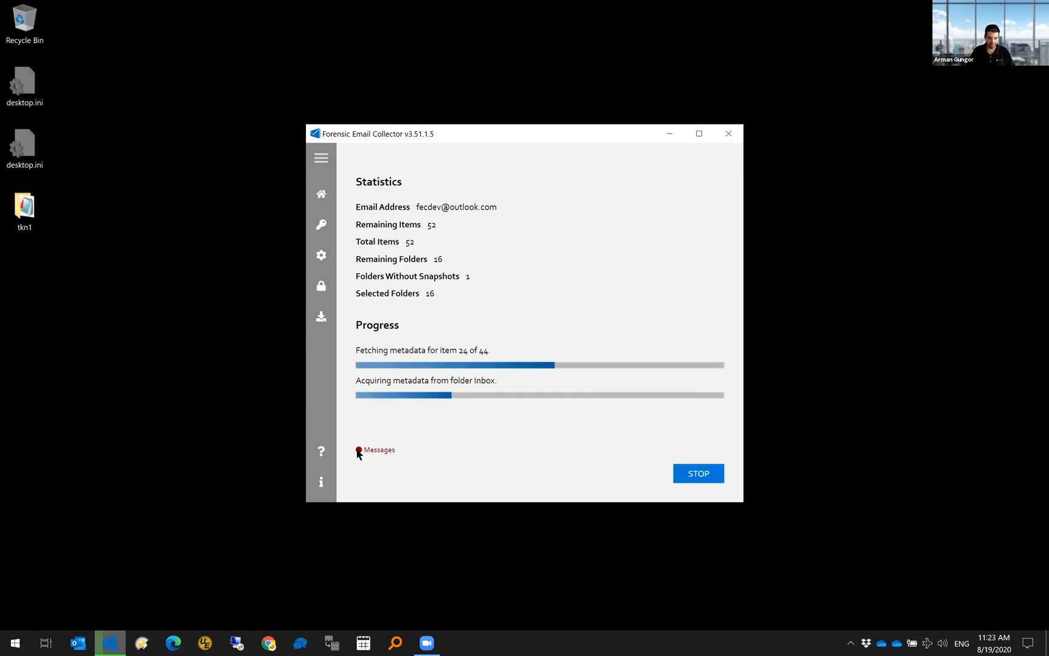
{"action": "mouse_move", "coordinate": [358, 452]}
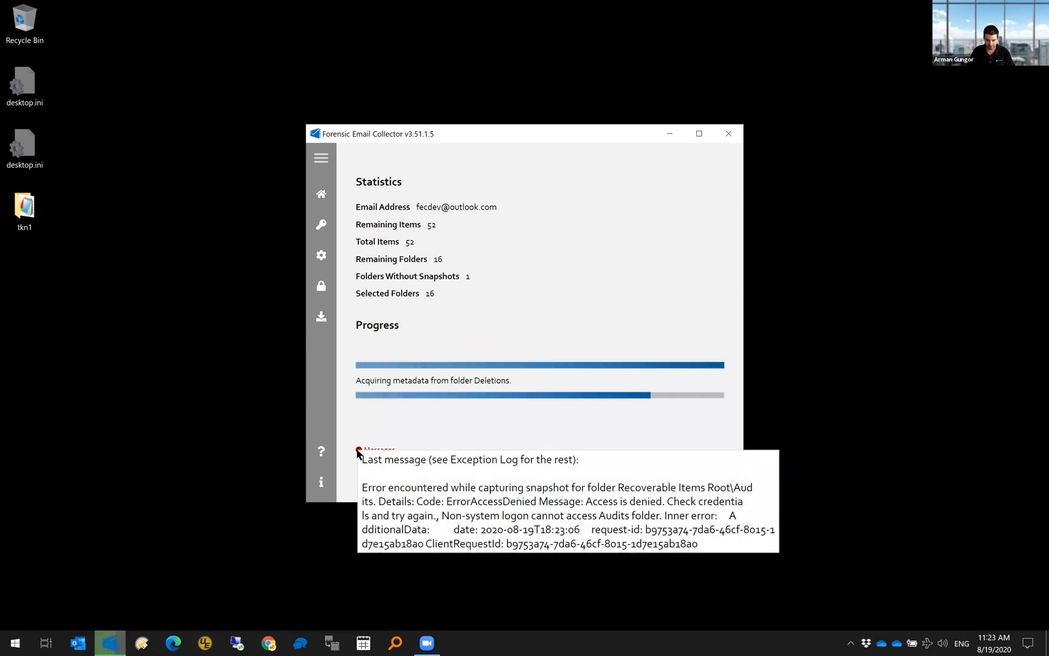
{"action": "left_click", "coordinate": [627, 365]}
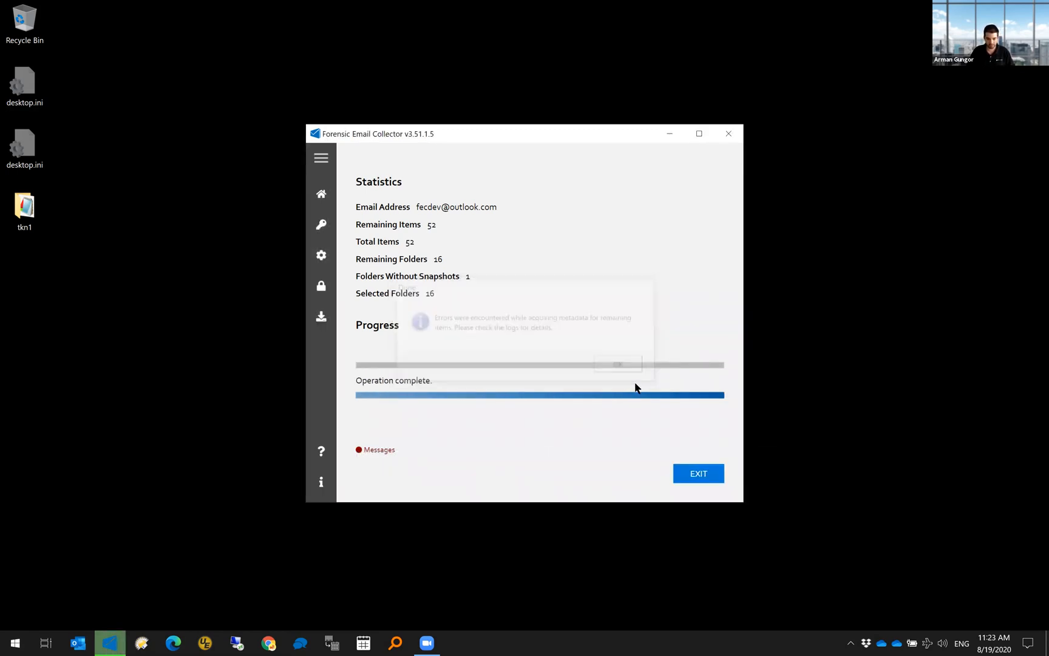
{"action": "left_click", "coordinate": [708, 479]}
- Open the r:\out\6 output folder from the Run prompt
{"action": "key", "text": "super+r"}
{"action": "type", "text": "r:\\out\\"}
{"action": "key", "text": "Down"}
{"action": "key", "text": "Down"}
{"action": "key", "text": "Down"}
{"action": "key", "text": "Down"}
{"action": "key", "text": "Down"}
{"action": "key", "text": "Down"}
{"action": "key", "text": "Return"}
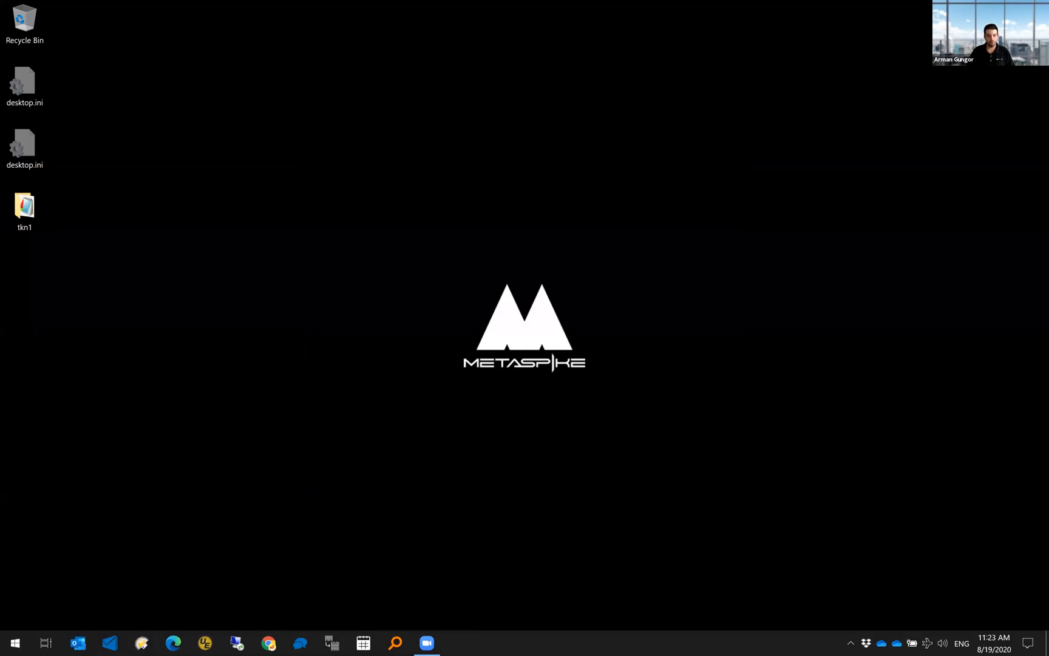
- Review the Remaining_Item_Metadata CSV in Excel with the Message-ID column autofitted, then close Excel
{"action": "double_click", "coordinate": [182, 114]}
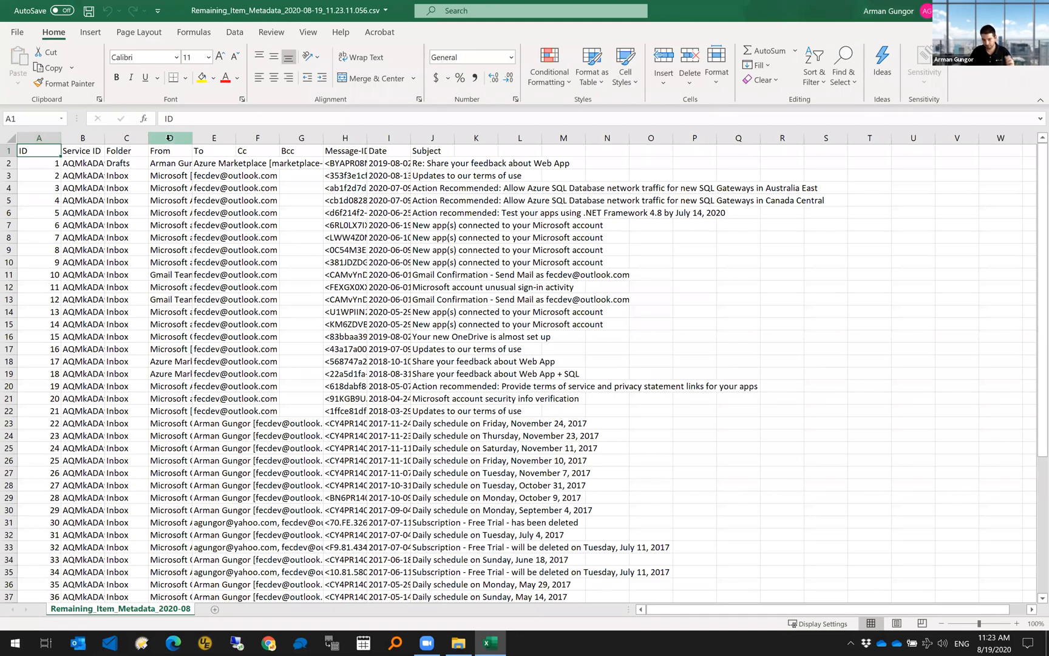
{"action": "left_click", "coordinate": [172, 152]}
{"action": "key", "text": "ctrl+shift+Down"}
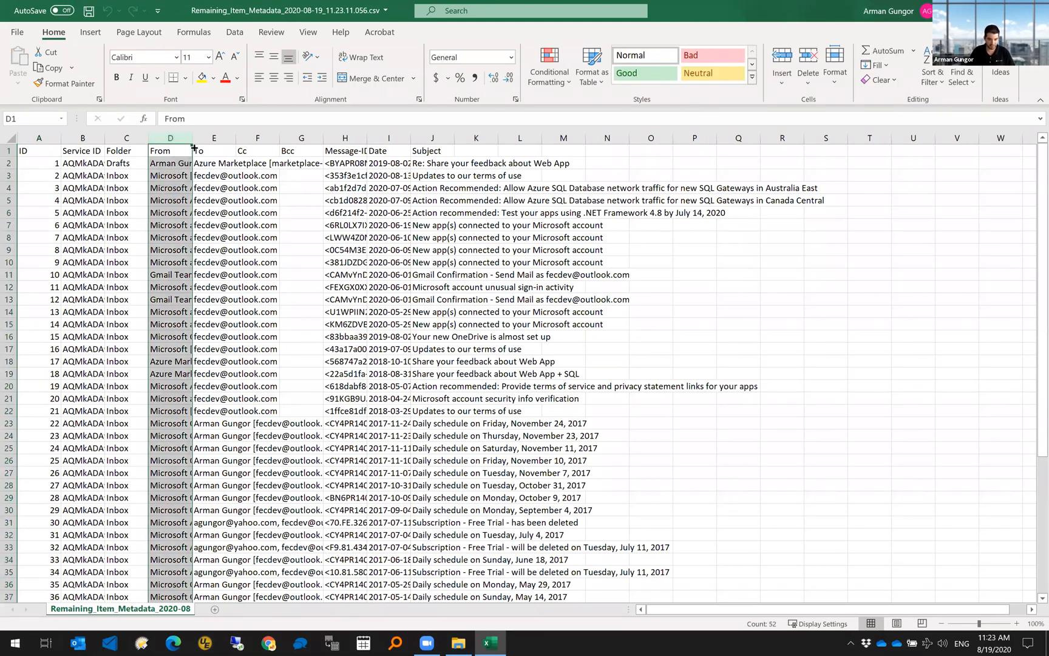
{"action": "double_click", "coordinate": [368, 138]}
{"action": "left_click_drag", "start_coordinate": [689, 609], "coordinate": [752, 603]}
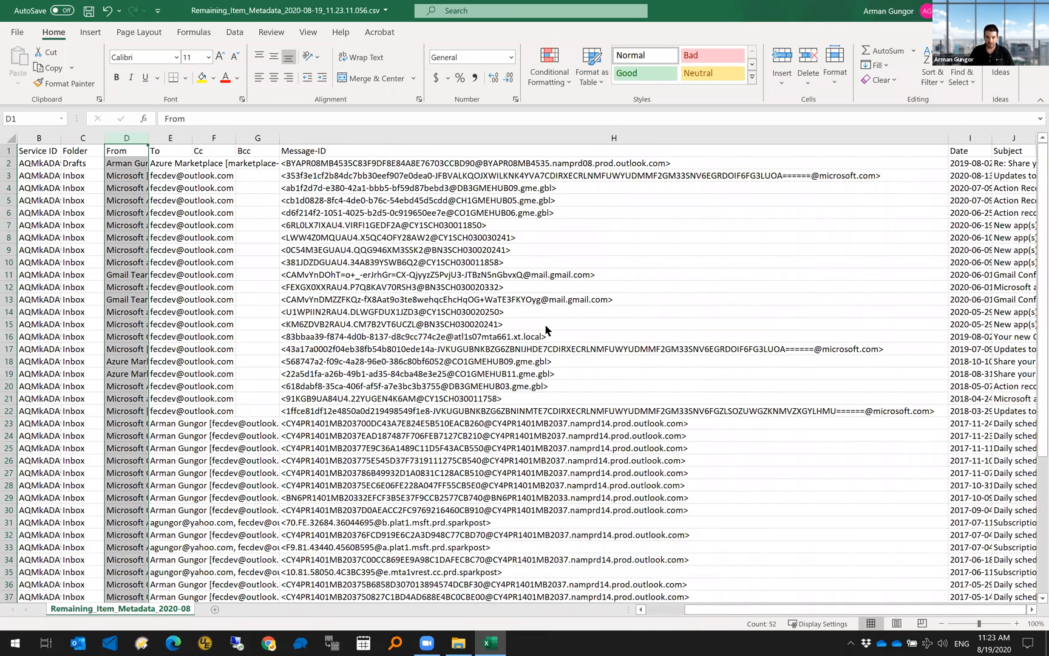
{"action": "key", "text": "alt+F4"}
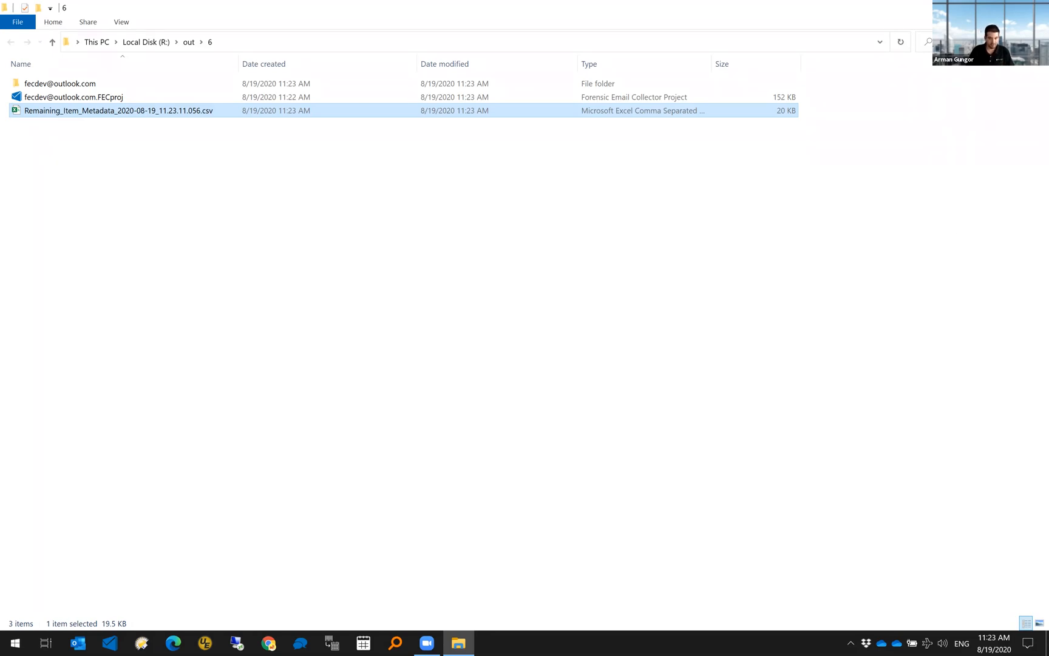
- Close the r:\out\6 folder window and relaunch Forensic Email Collector from the taskbar
{"action": "key", "text": "alt+F4"}
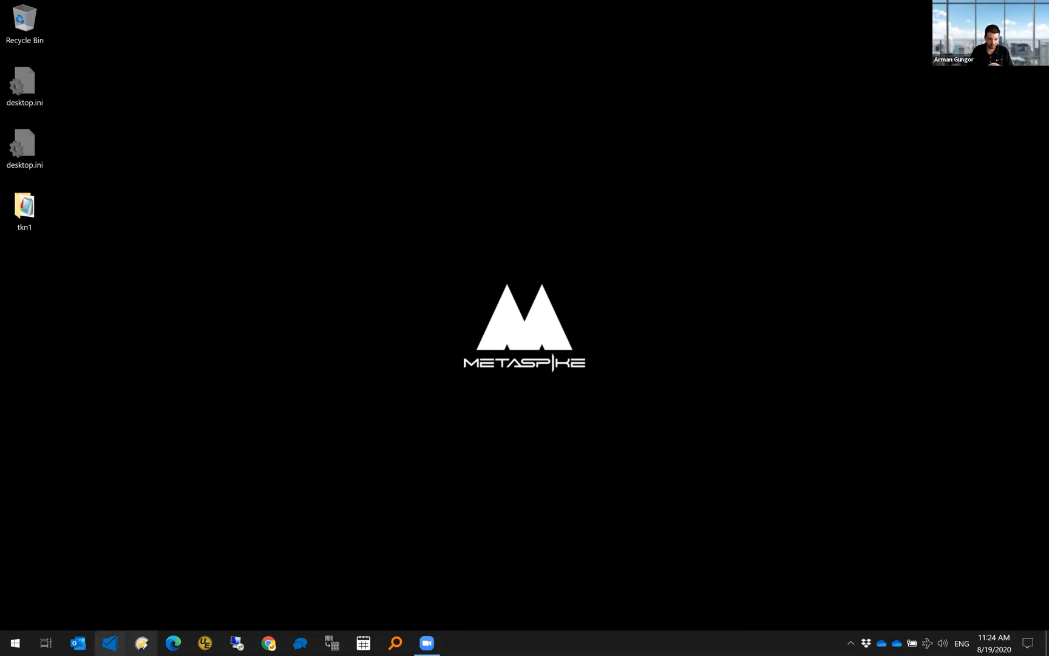
{"action": "left_click", "coordinate": [110, 642]}
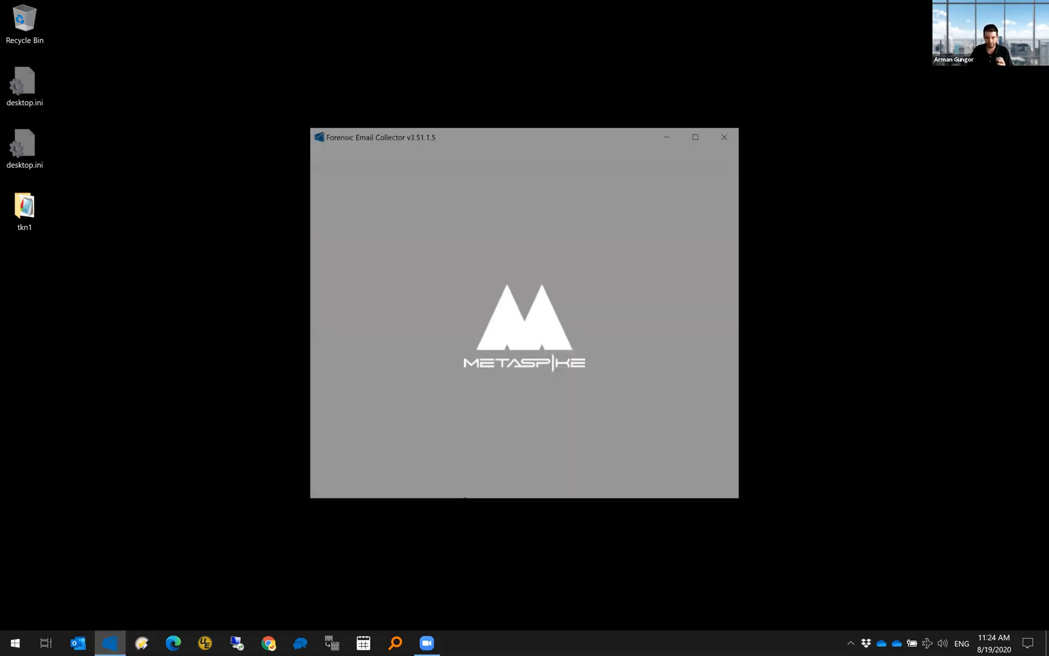
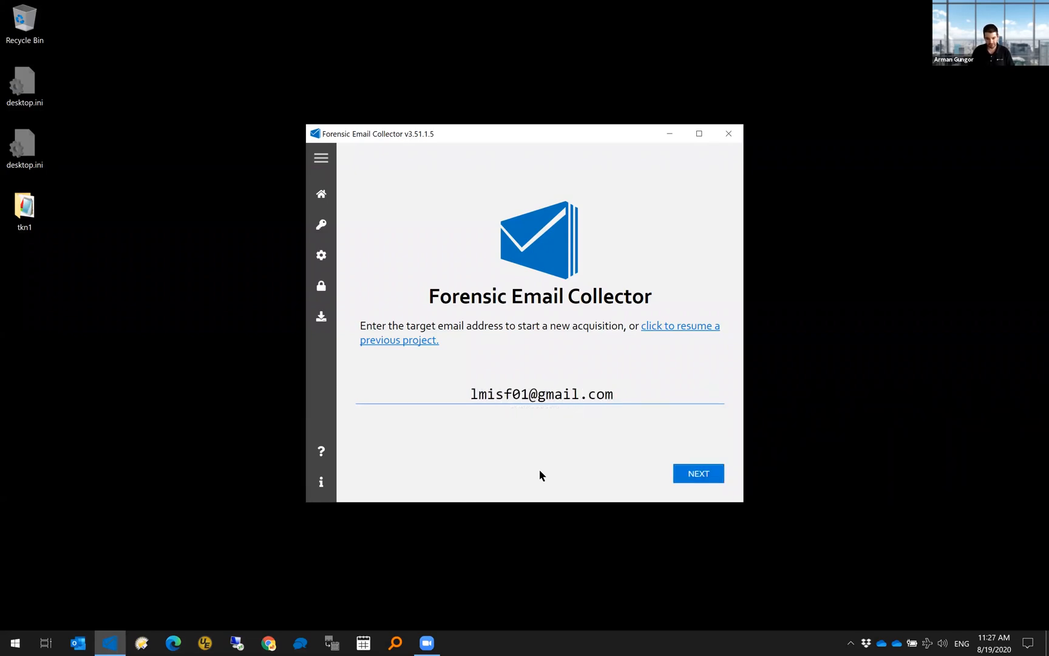
- Set up a Gmail API acquisition of the test Gmail mailbox with output path r:\out\7
{"action": "key", "text": "Return"}
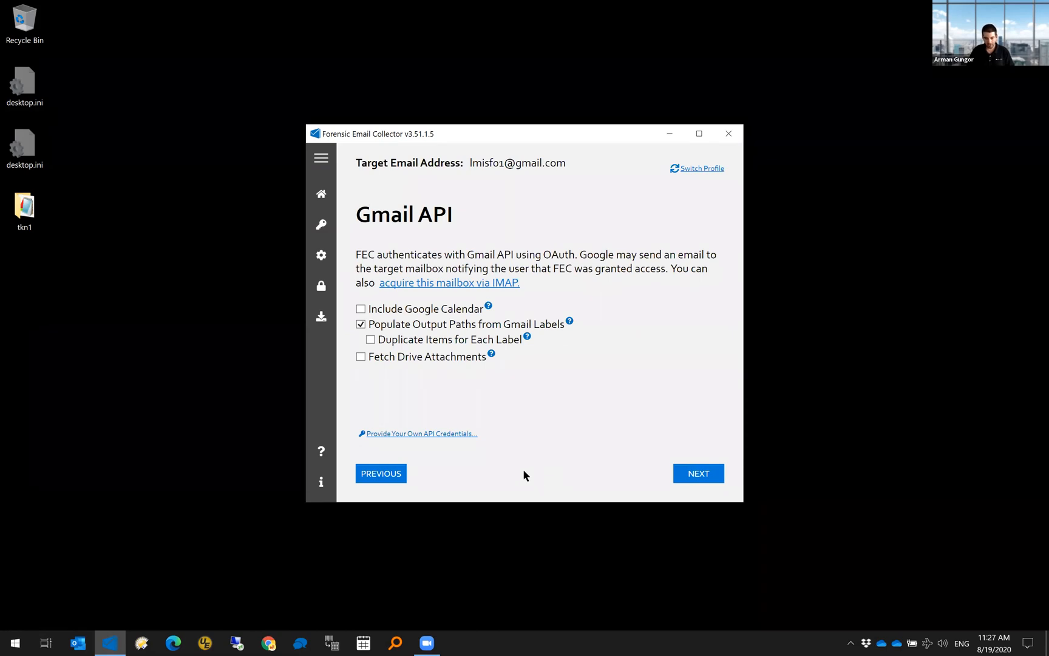
{"action": "key", "text": "Return"}
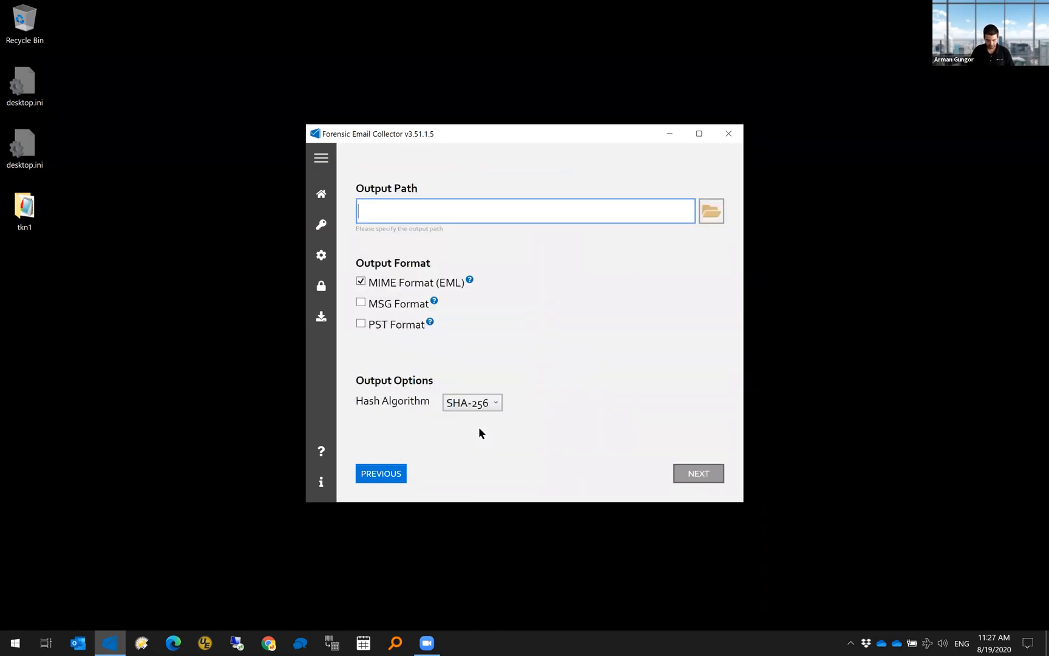
{"action": "type", "text": "r:\\out\\7"}
{"action": "left_click", "coordinate": [693, 473]}
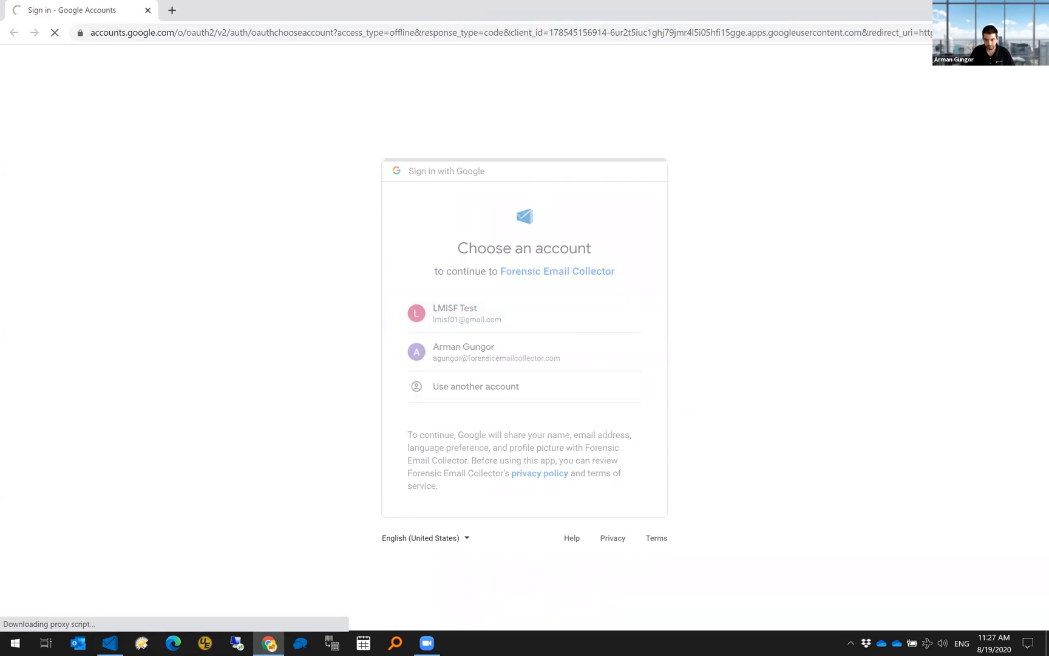
- Allow the collector access to the test account, close Chrome, and select the CHAT label
{"action": "key", "text": "super+Down"}
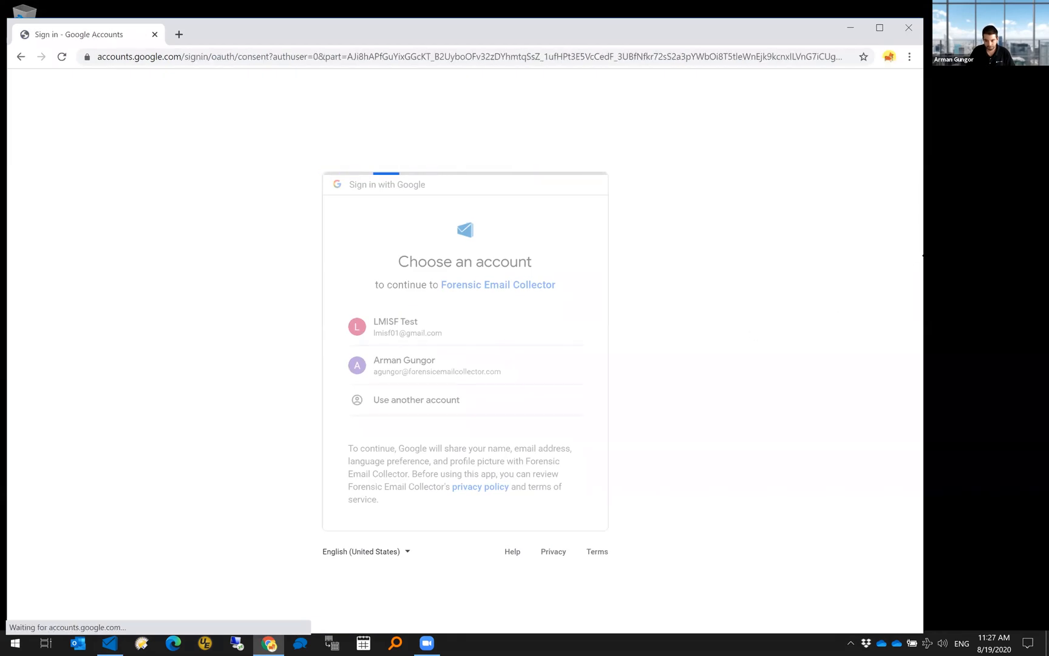
{"action": "left_click", "coordinate": [553, 505]}
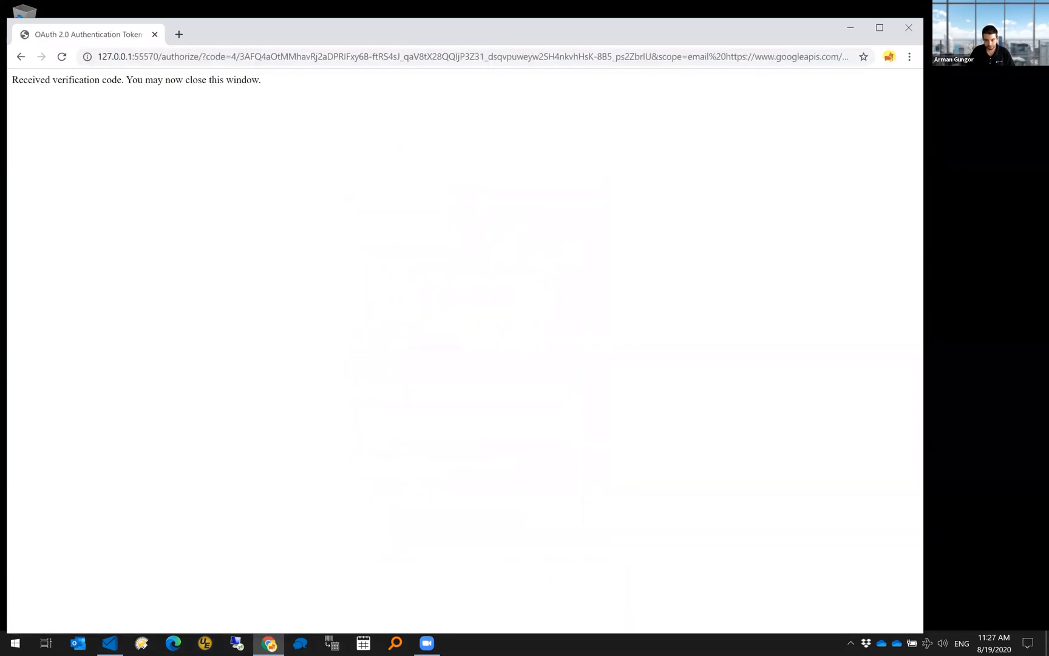
{"action": "left_click", "coordinate": [909, 27]}
{"action": "left_click", "coordinate": [520, 245]}
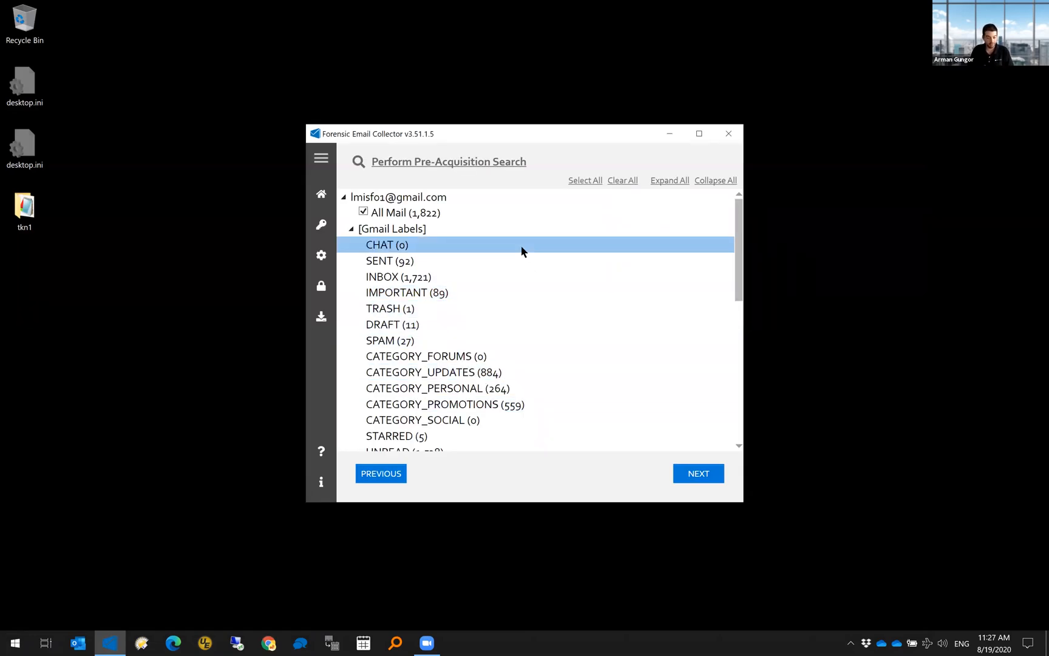
- Open the Gmail pre-acquisition search window
{"action": "left_click", "coordinate": [495, 166]}
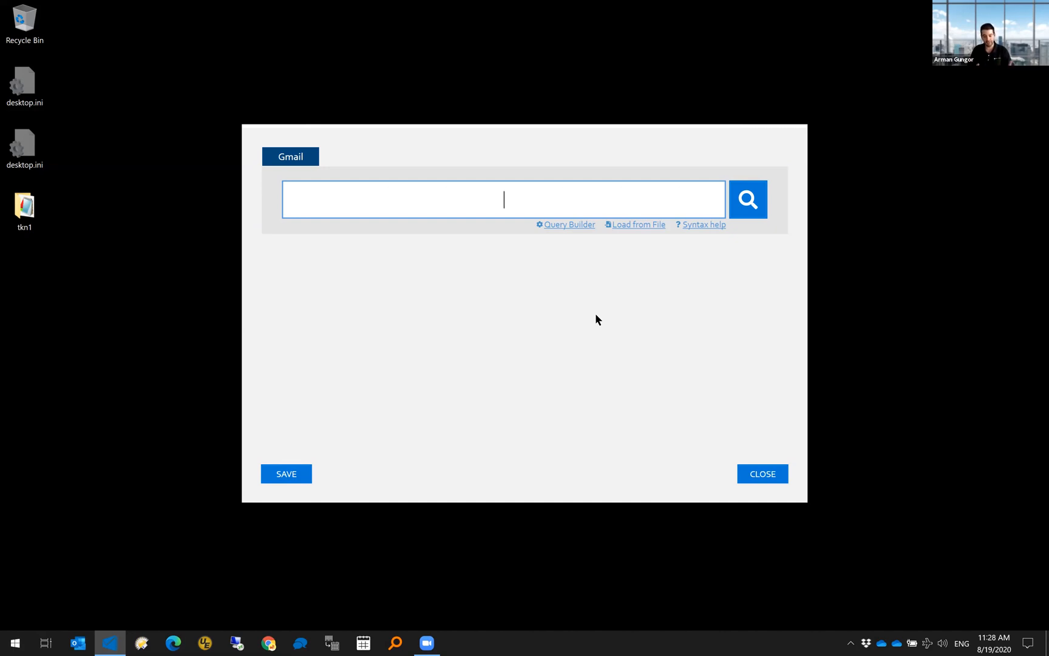
- Run a Gmail search for newer_than:1m, returning 181 messages
{"action": "type", "text": "newer_than:1m"}
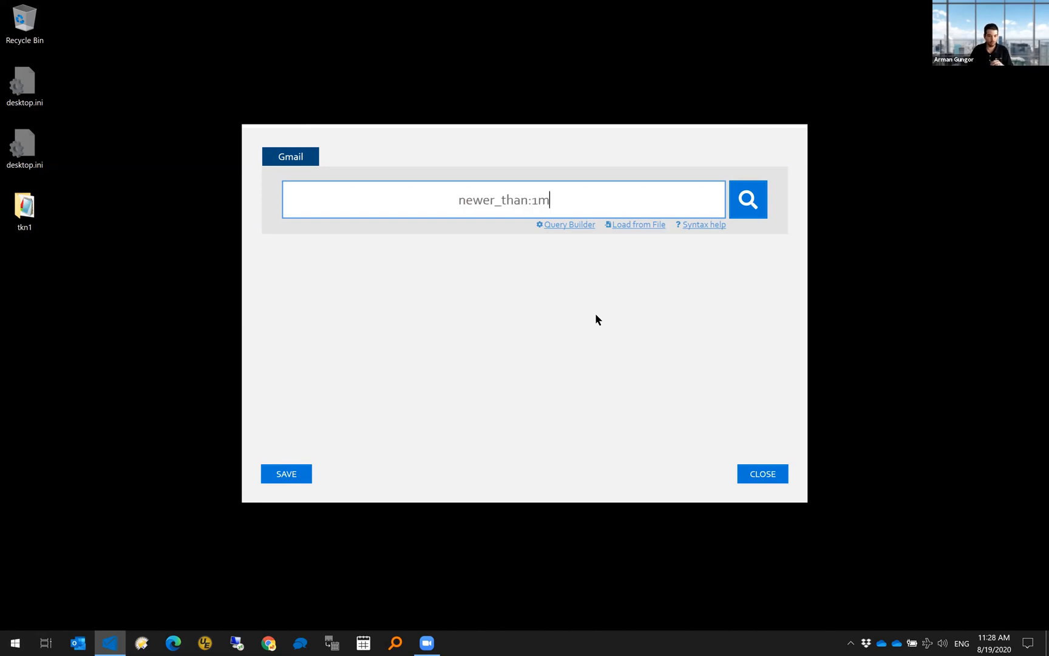
{"action": "left_click", "coordinate": [748, 200]}
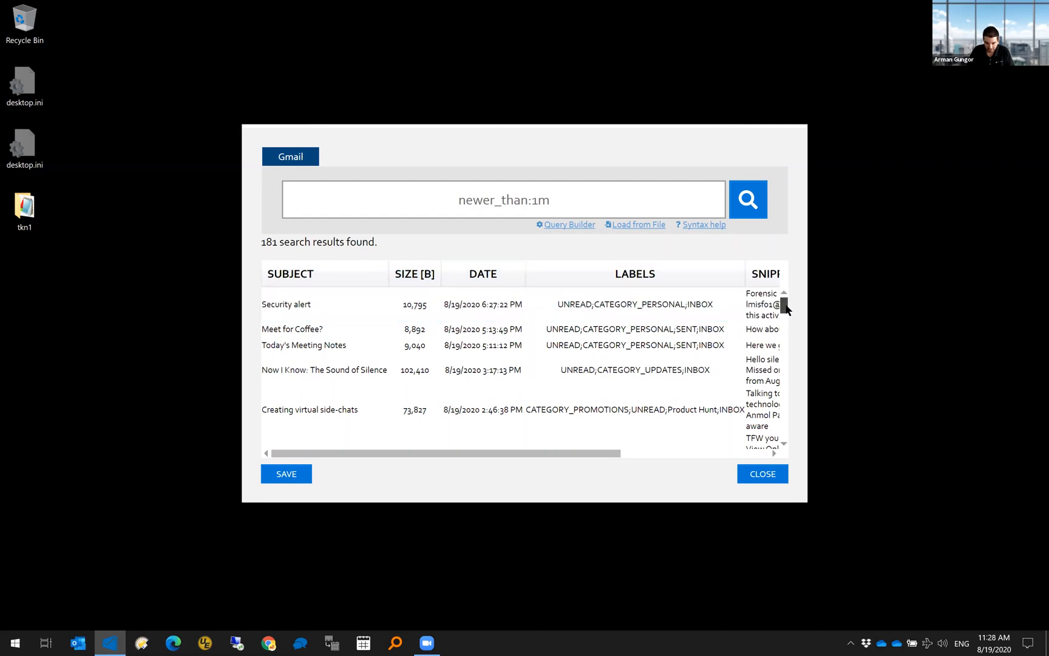
- Scroll the results and bring up the context menu for the 8/15/2020 'Blown Off' message
{"action": "left_click_drag", "start_coordinate": [786, 307], "coordinate": [783, 325]}
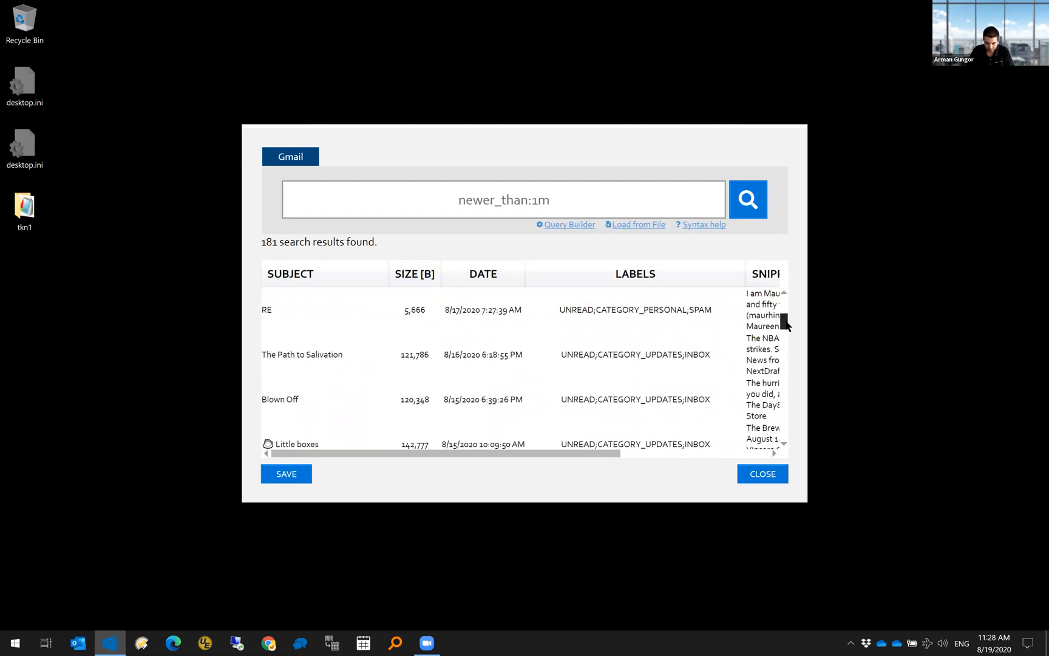
{"action": "right_click", "coordinate": [496, 400]}
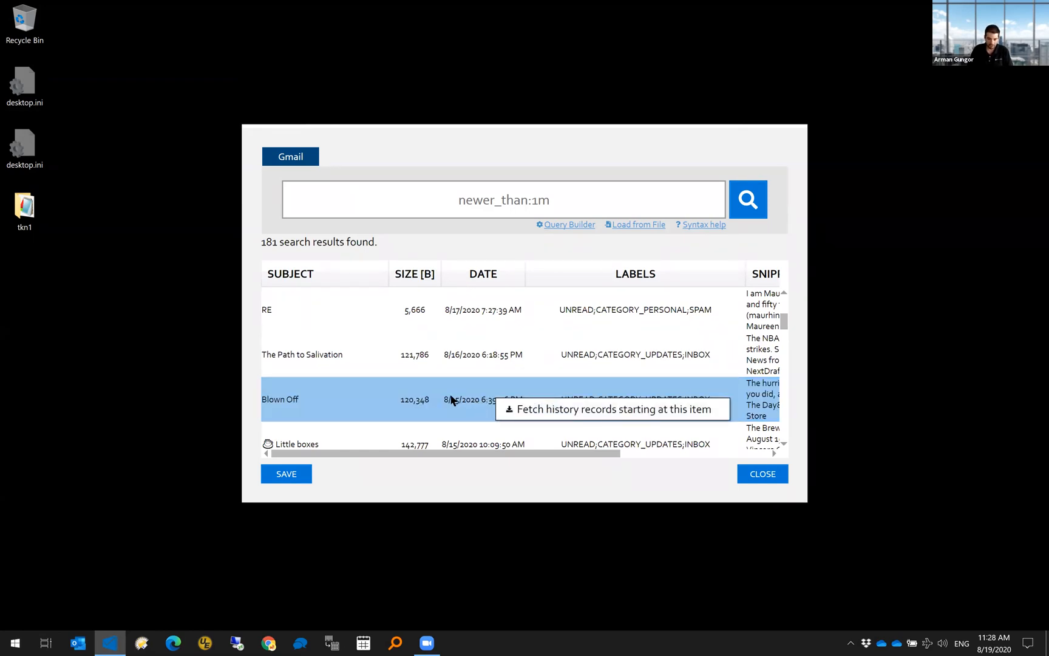
{"action": "right_click", "coordinate": [449, 395]}
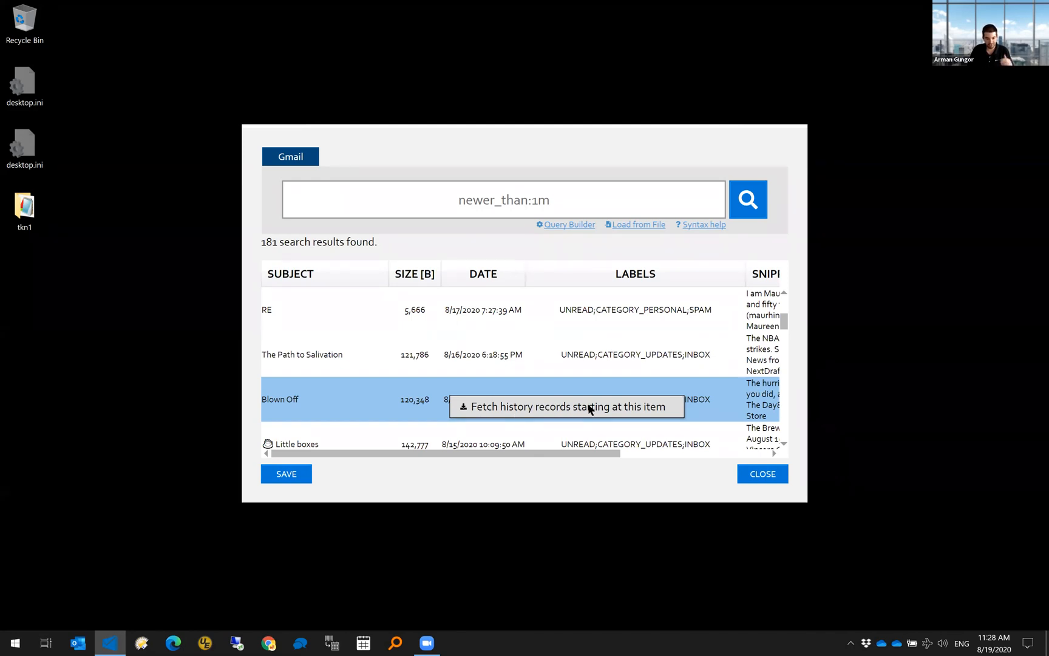
{"action": "left_click", "coordinate": [457, 410]}
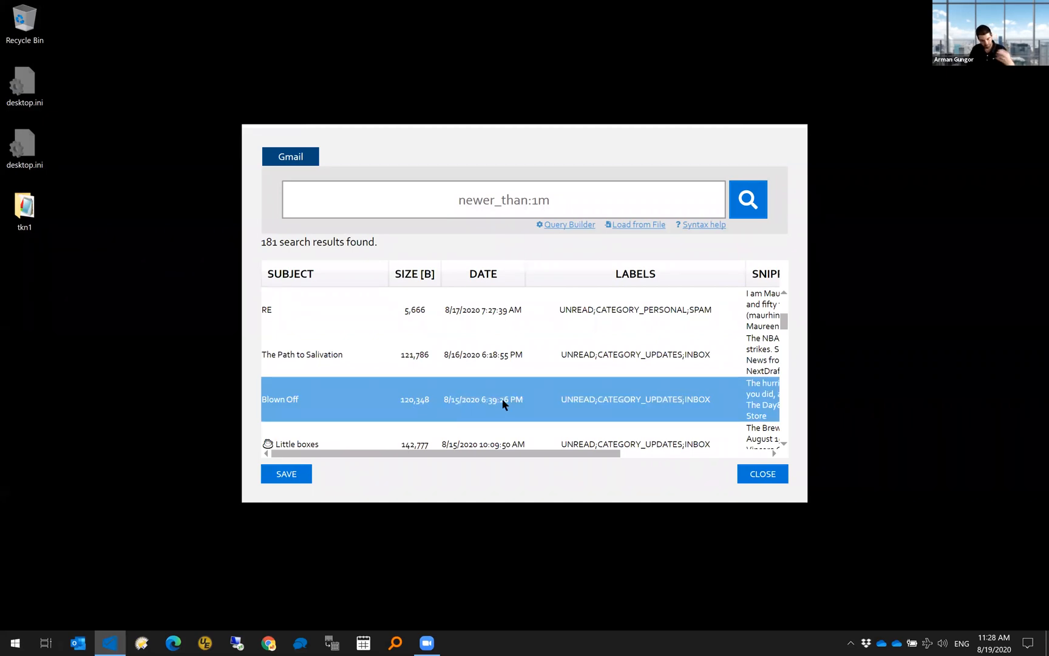
- Fetch history records starting at 'Blown Off' and export them to Local Disk (R:)
{"action": "mouse_move", "coordinate": [503, 404]}
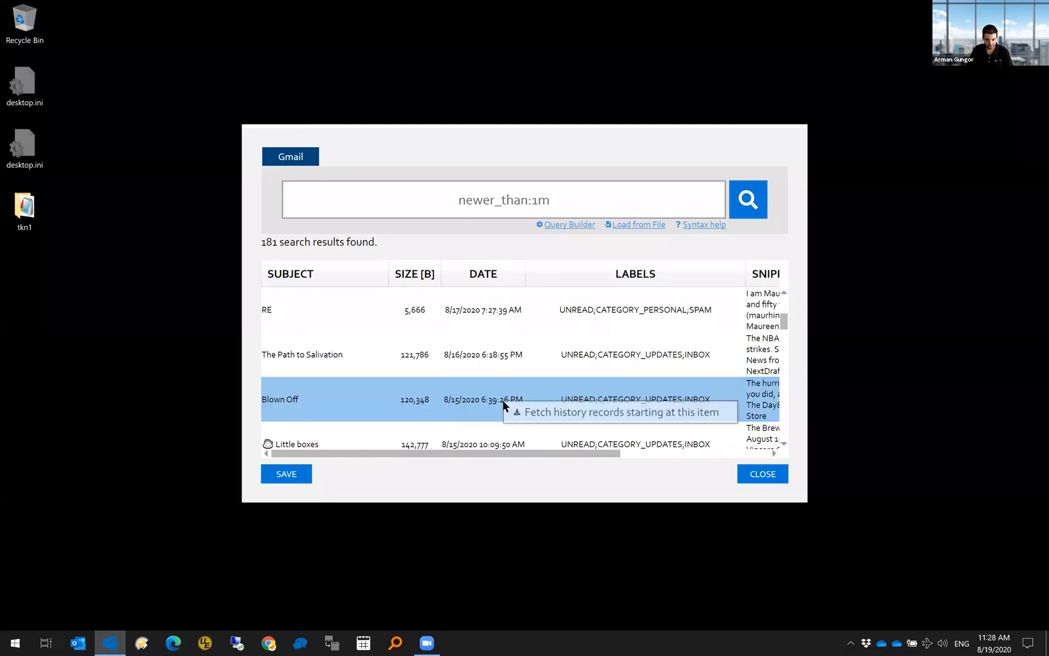
{"action": "left_click", "coordinate": [535, 413]}
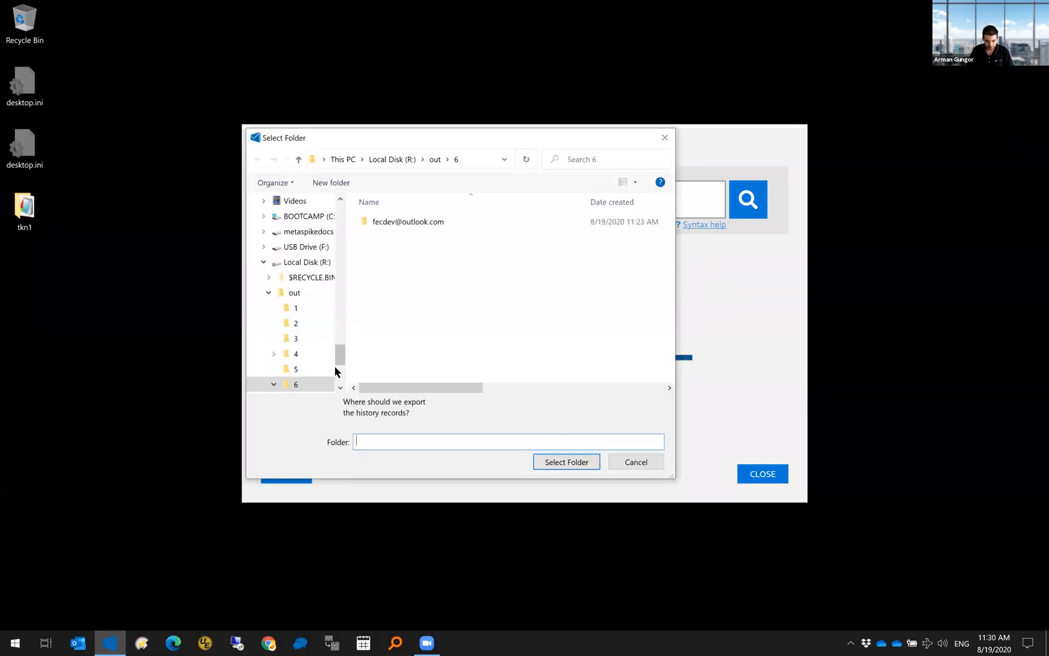
{"action": "left_click", "coordinate": [313, 263]}
{"action": "left_click", "coordinate": [558, 465]}
{"action": "left_click", "coordinate": [603, 368]}
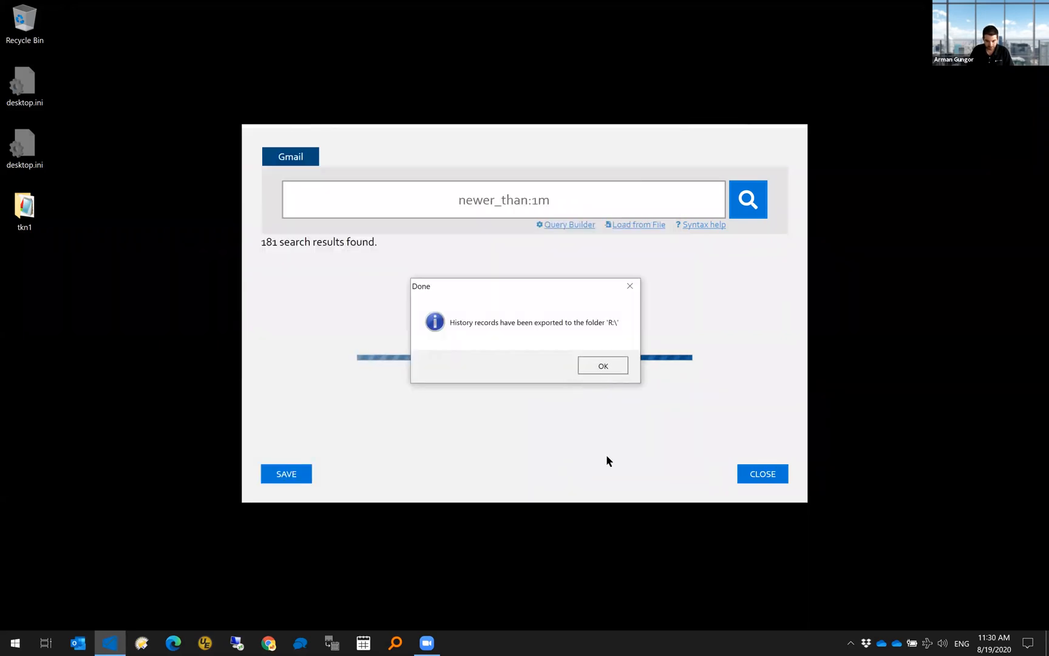
- Open drive r:\ in File Explorer from the Run prompt to see the export file
{"action": "key", "text": "super+r"}
{"action": "type", "text": "r:"}
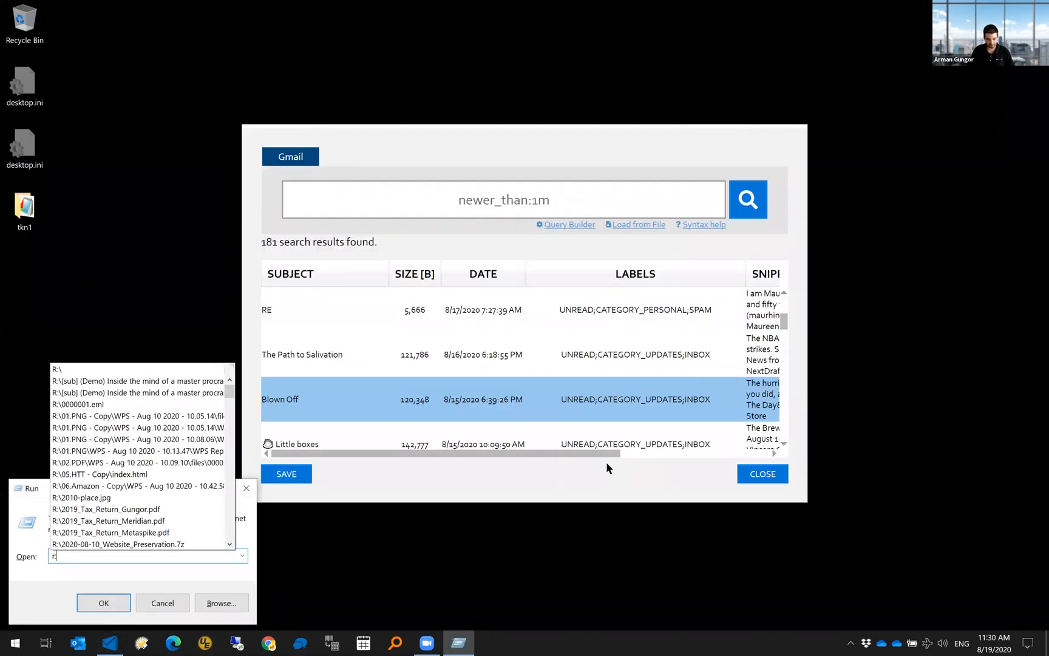
{"action": "type", "text": "\\"}
{"action": "key", "text": "Return"}
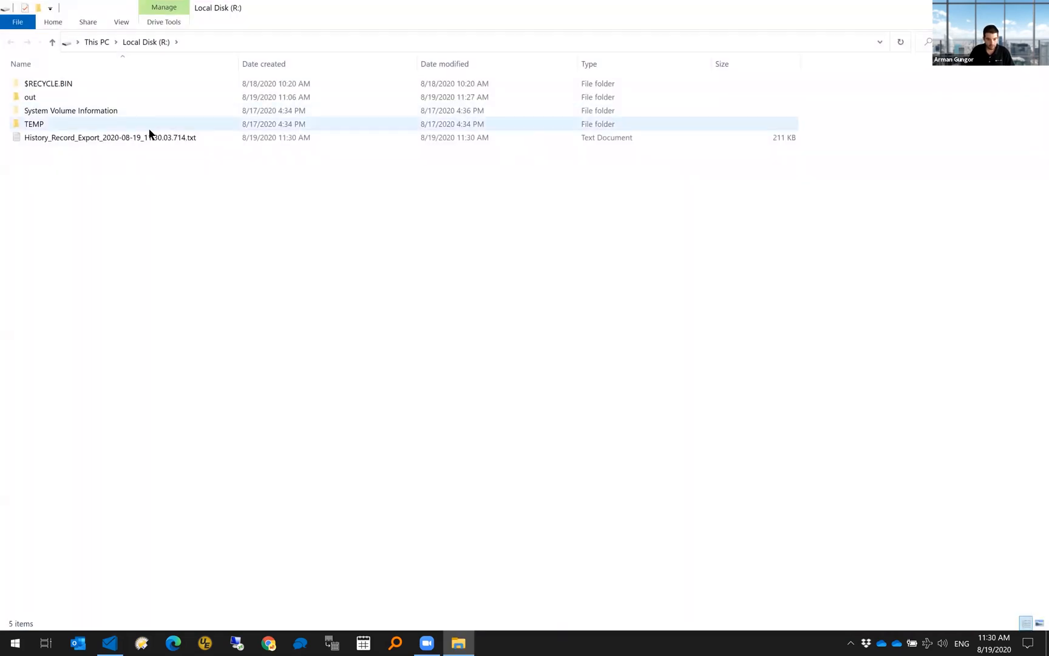
- Open History_Record_Export_2020-08-19_11.30.03.714.txt in UltraEdit
{"action": "right_click", "coordinate": [153, 138]}
{"action": "left_click", "coordinate": [264, 368]}
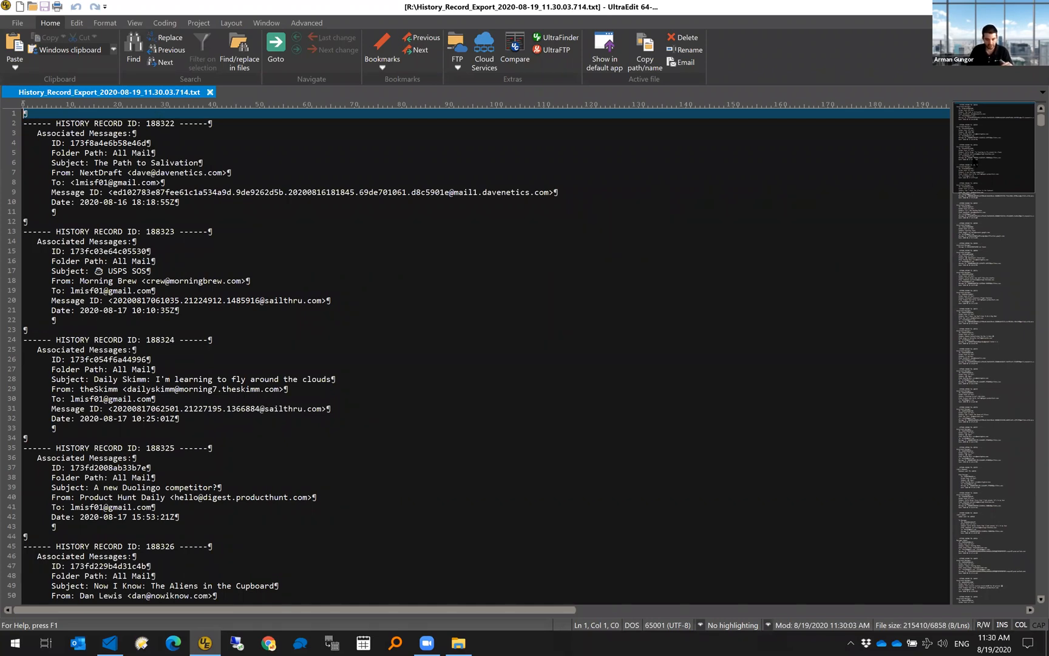
- Go to the end of the export and mark record 189462's 18:27:22Z date and the History ID note
{"action": "scroll", "coordinate": [976, 165], "scroll_direction": "down", "scroll_amount": 10}
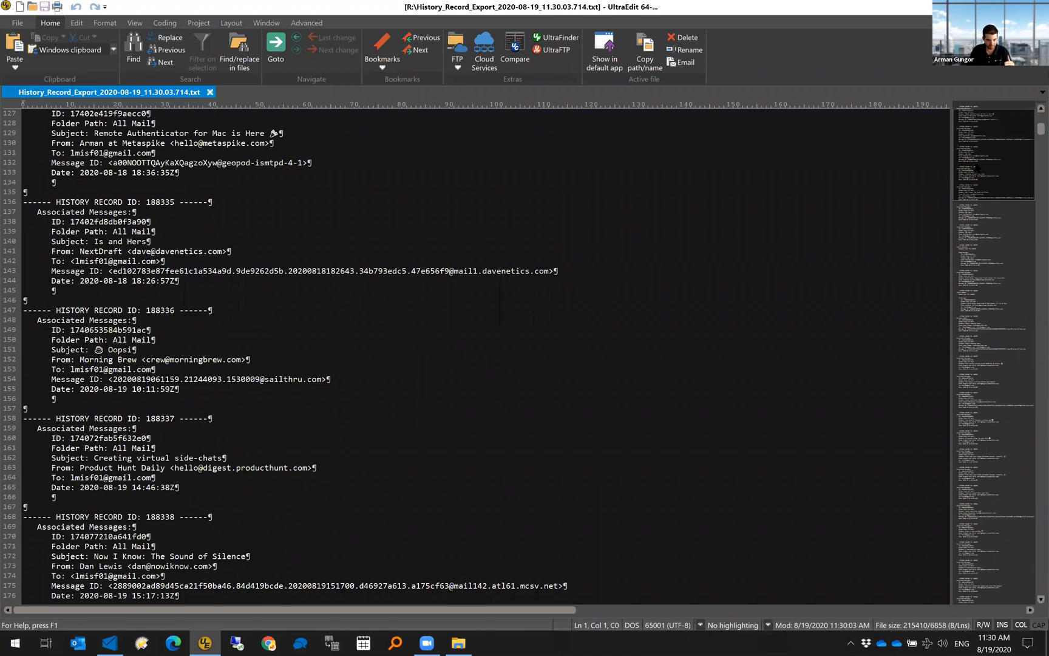
{"action": "scroll", "coordinate": [976, 168], "scroll_direction": "down", "scroll_amount": 8}
{"action": "left_click_drag", "start_coordinate": [988, 186], "coordinate": [1011, 565]}
{"action": "scroll", "coordinate": [188, 350], "scroll_direction": "up", "scroll_amount": 9}
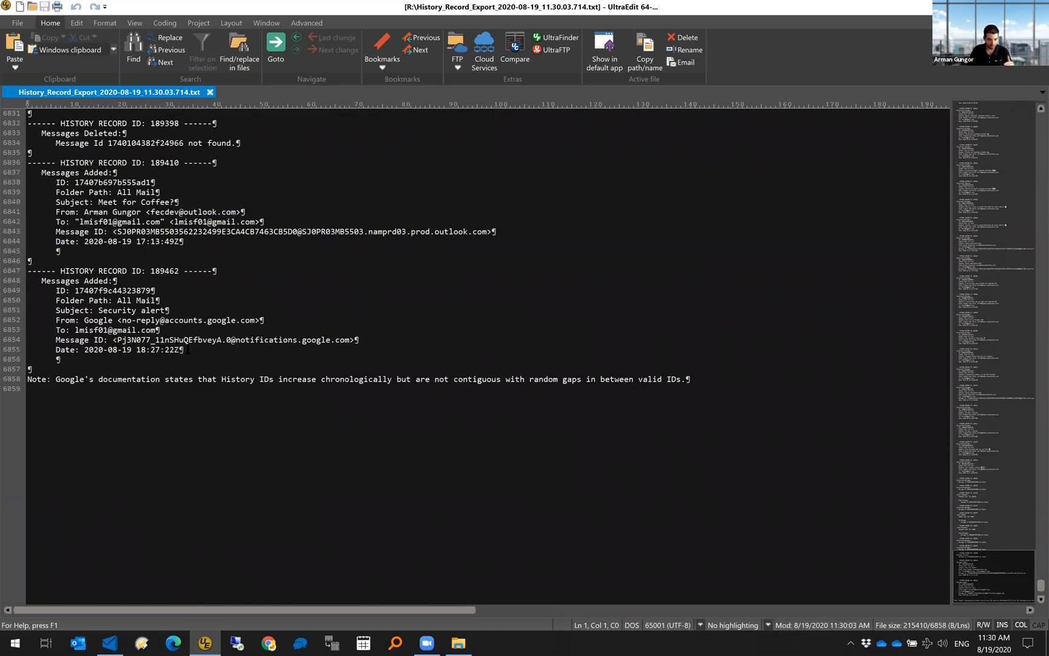
{"action": "left_click", "coordinate": [197, 349]}
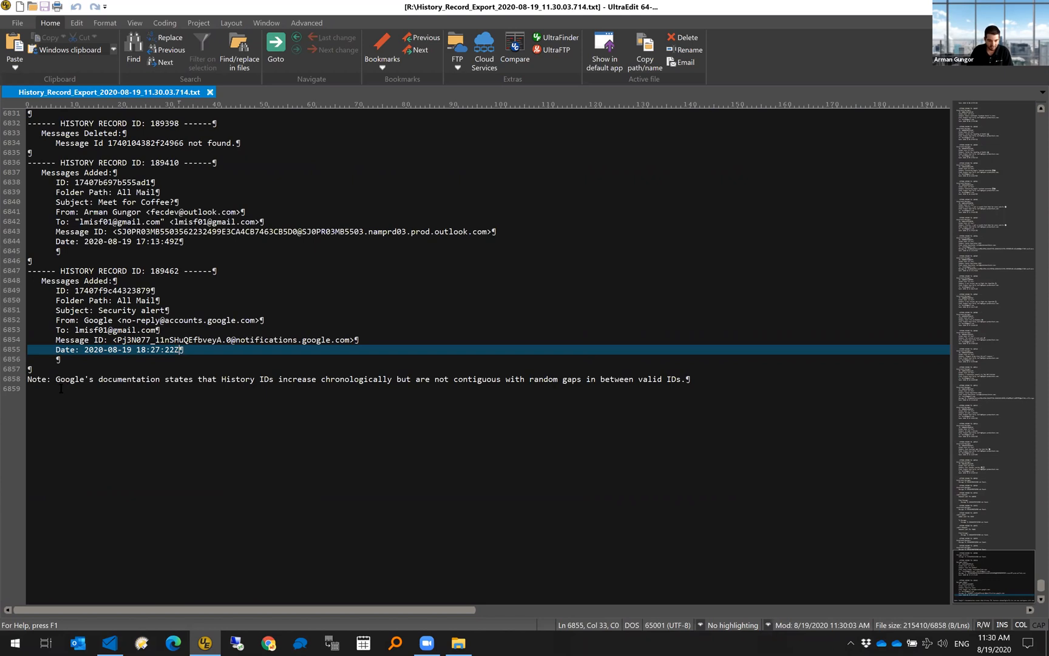
{"action": "left_click", "coordinate": [742, 385]}
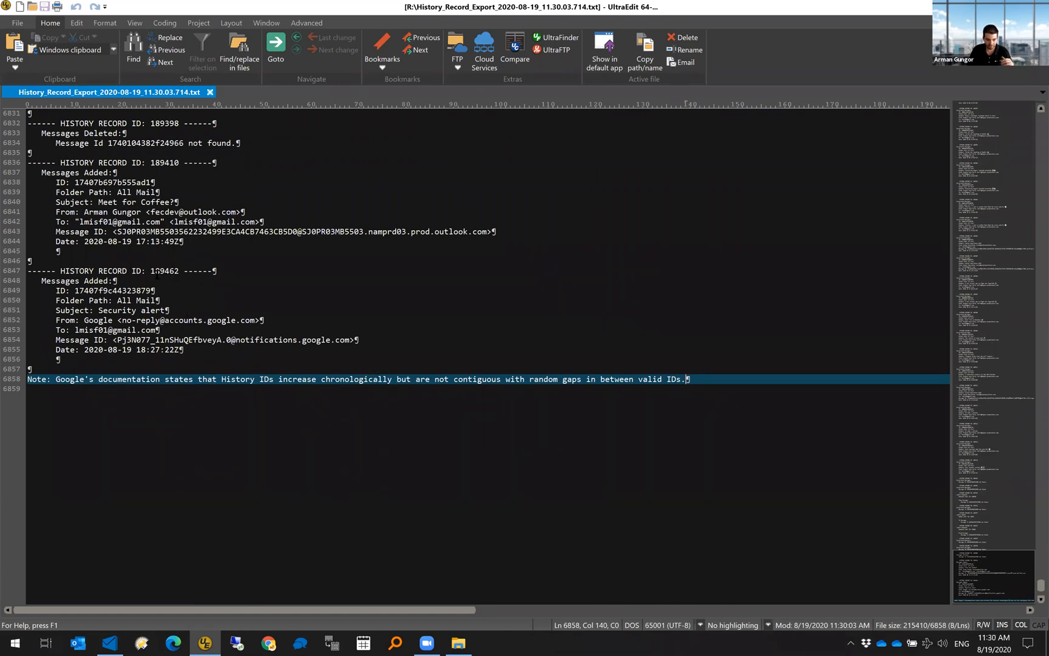
- Select record ID 189462, then return to the first record 188322 'The Path to Salvation'
{"action": "double_click", "coordinate": [159, 271]}
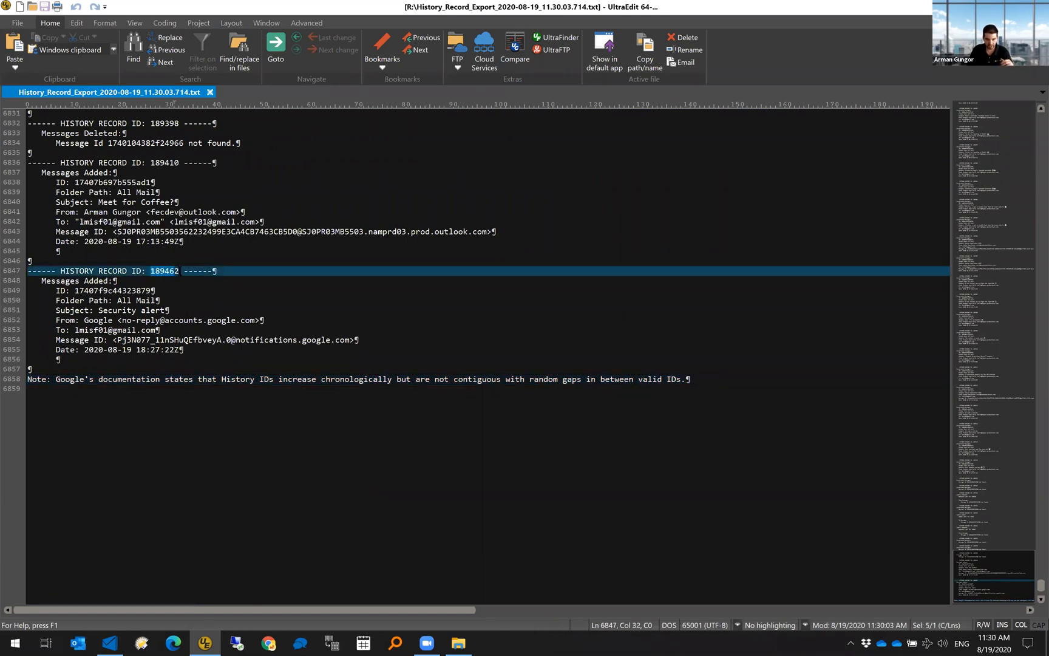
{"action": "left_click", "coordinate": [201, 300]}
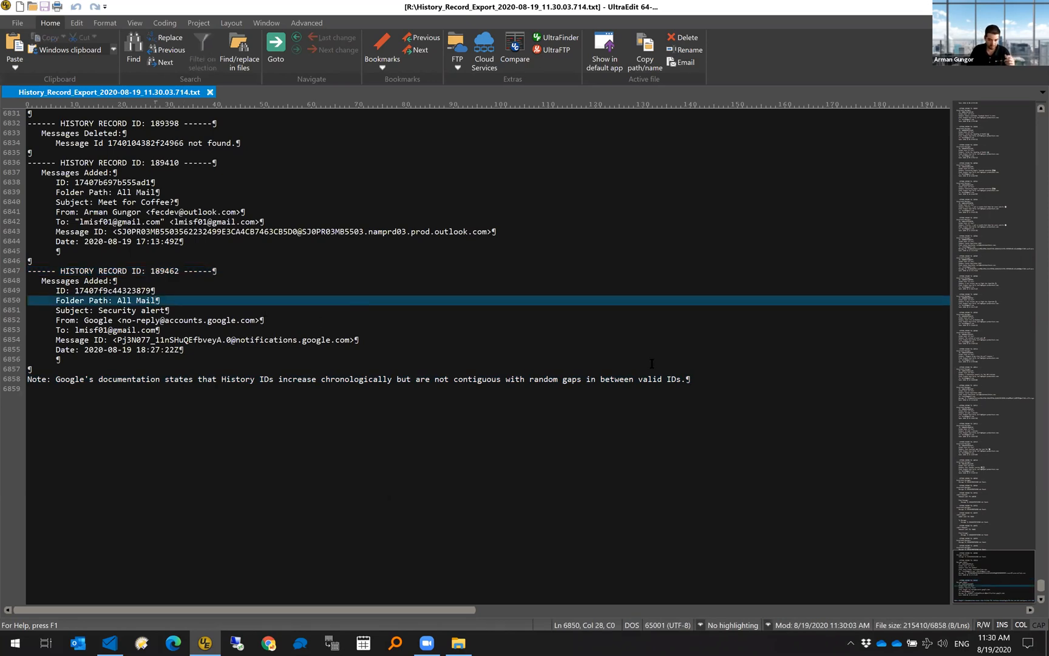
{"action": "left_click_drag", "start_coordinate": [984, 578], "coordinate": [1005, 127]}
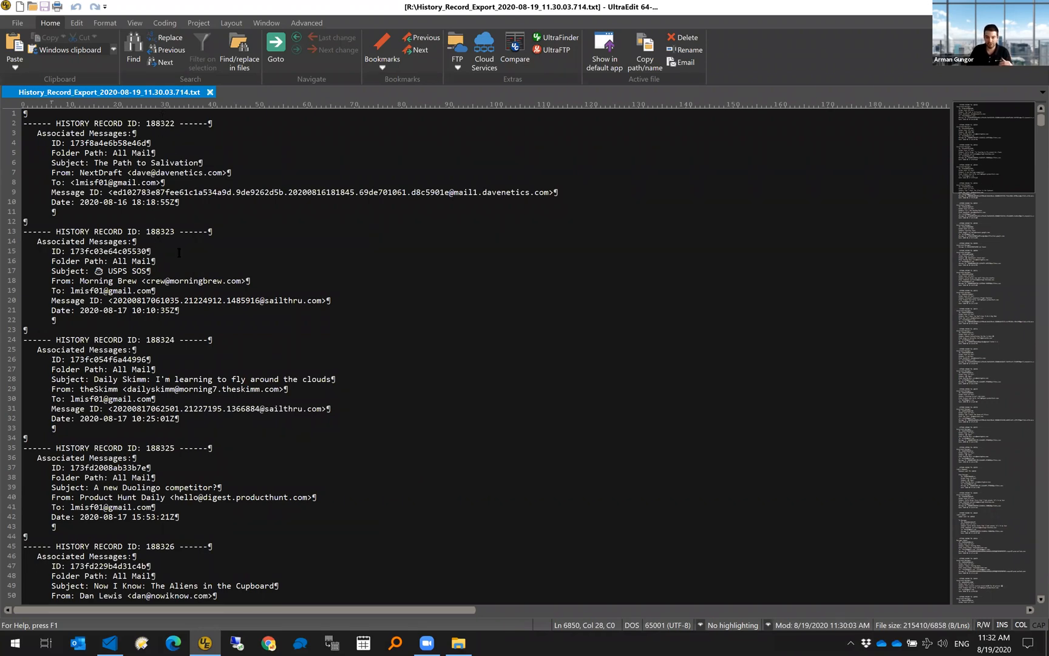
{"action": "scroll", "coordinate": [574, 318], "scroll_direction": "down", "scroll_amount": 2}
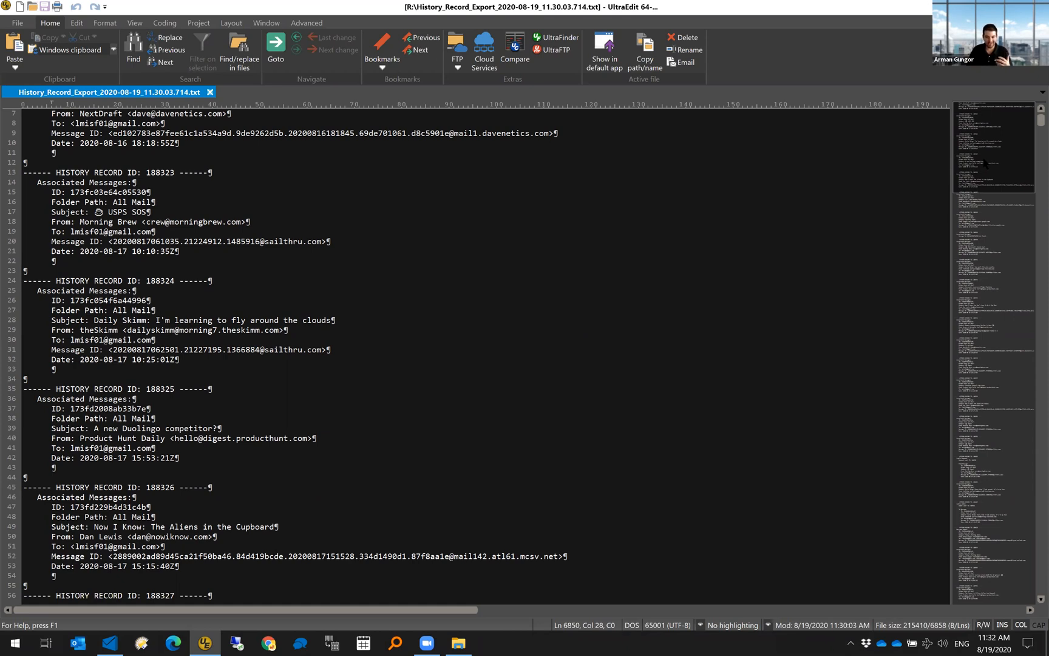
{"action": "left_click", "coordinate": [986, 526]}
{"action": "left_click", "coordinate": [987, 582]}
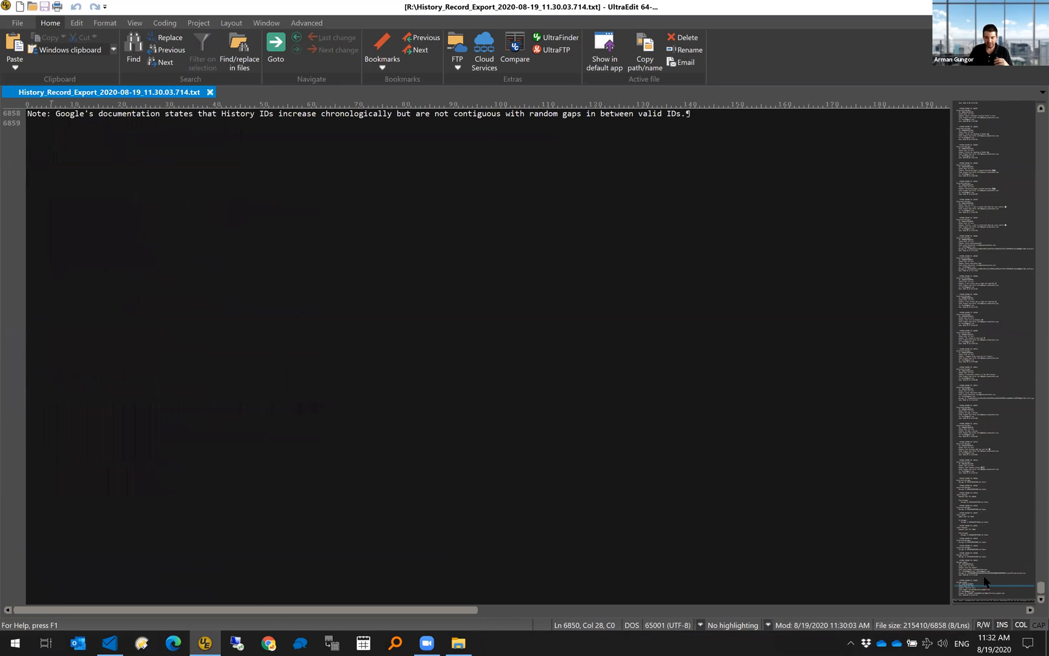
{"action": "scroll", "coordinate": [58, 342], "scroll_direction": "up", "scroll_amount": 9}
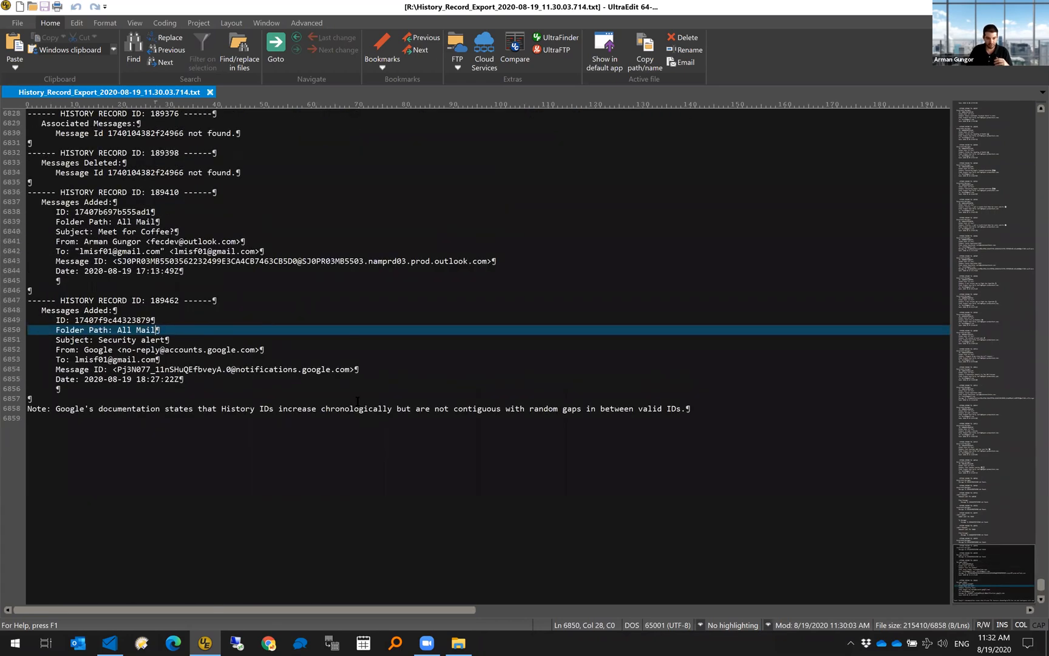
{"action": "left_click_drag", "start_coordinate": [29, 330], "coordinate": [222, 420]}
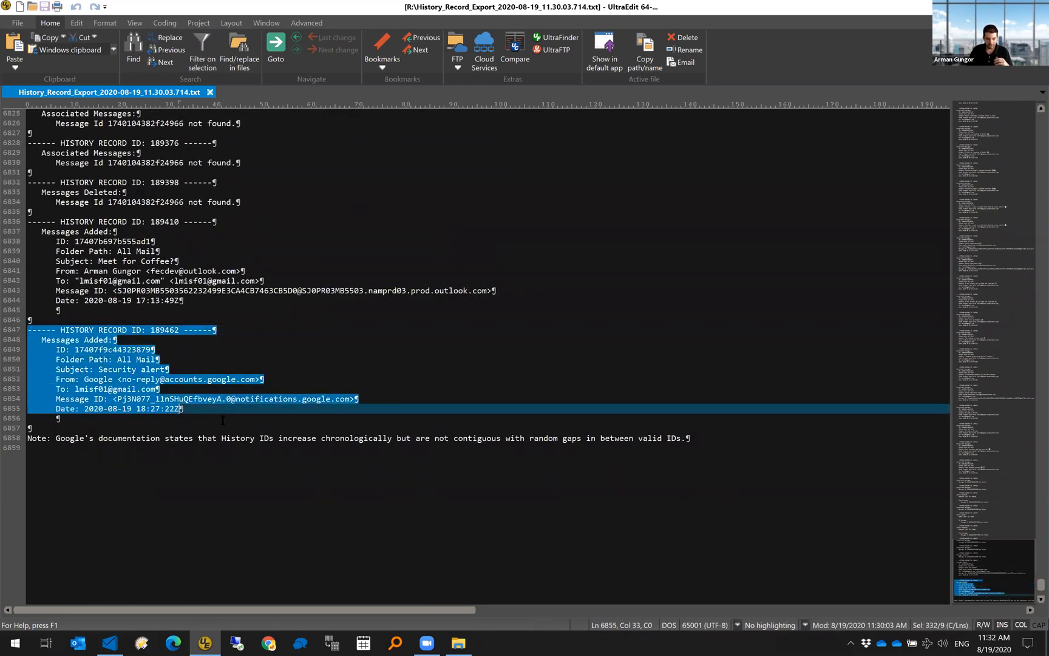
{"action": "left_click", "coordinate": [95, 337]}
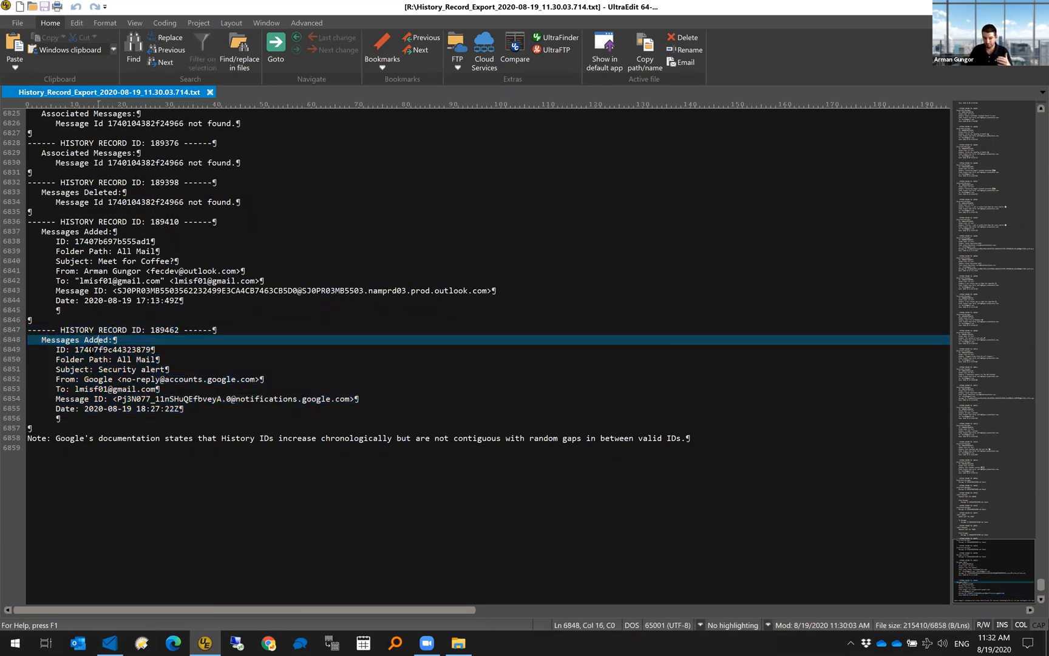
{"action": "left_click_drag", "start_coordinate": [55, 349], "coordinate": [202, 406]}
{"action": "left_click", "coordinate": [202, 406]}
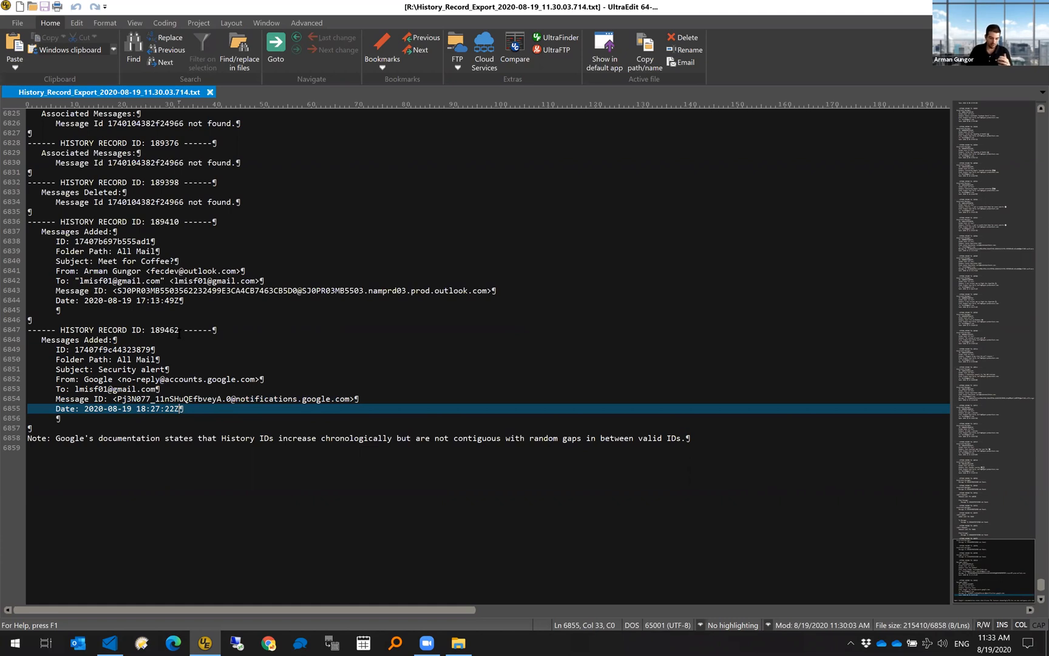
{"action": "scroll", "coordinate": [152, 352], "scroll_direction": "up", "scroll_amount": 1}
{"action": "left_click_drag", "start_coordinate": [28, 251], "coordinate": [234, 329]}
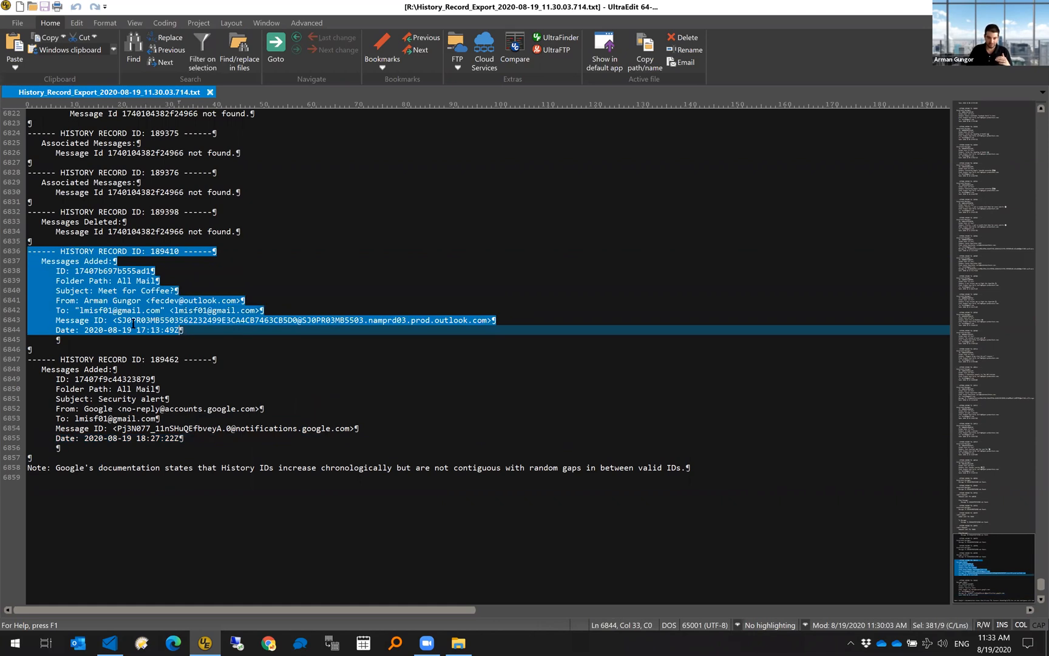
{"action": "scroll", "coordinate": [263, 329], "scroll_direction": "up", "scroll_amount": 2}
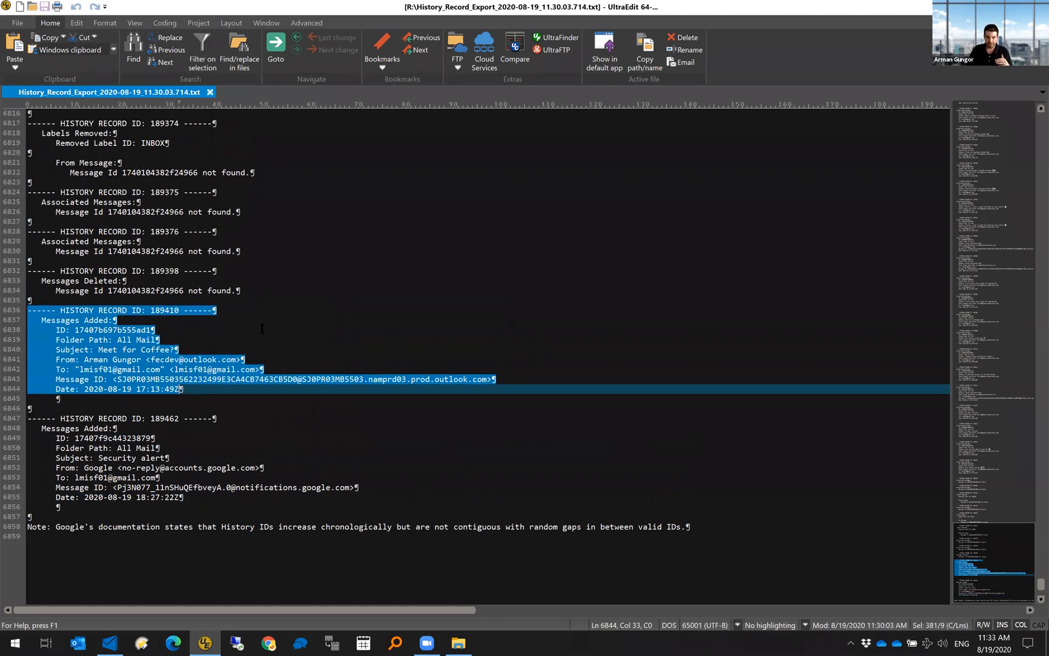
{"action": "left_click", "coordinate": [276, 289]}
{"action": "scroll", "coordinate": [243, 340], "scroll_direction": "up", "scroll_amount": 3}
{"action": "scroll", "coordinate": [110, 379], "scroll_direction": "up", "scroll_amount": 13}
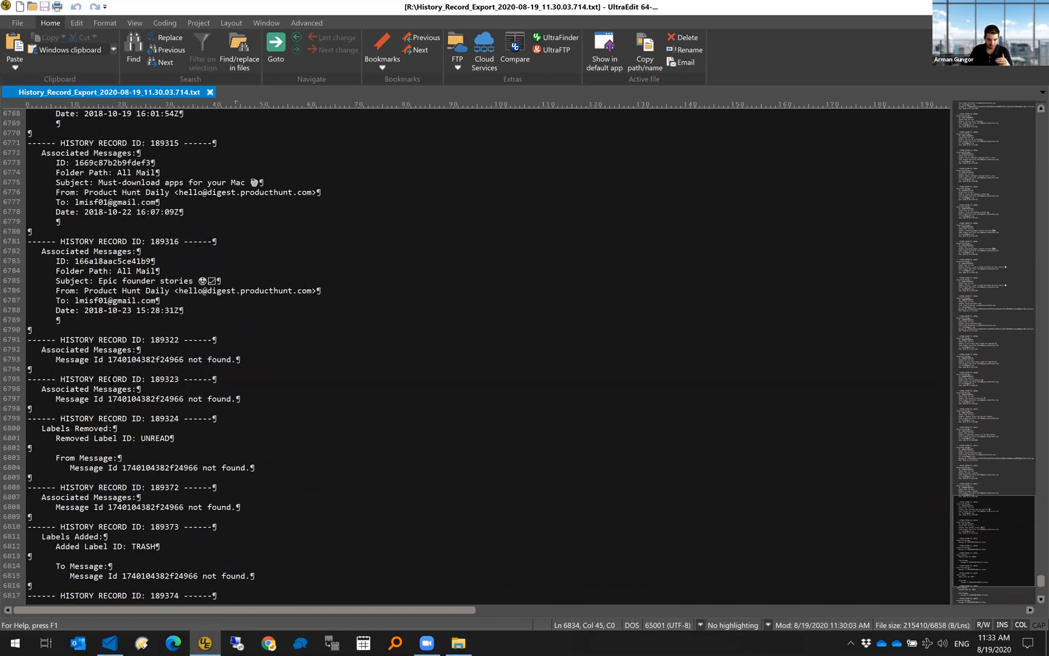
{"action": "scroll", "coordinate": [110, 380], "scroll_direction": "up", "scroll_amount": 5}
{"action": "scroll", "coordinate": [115, 382], "scroll_direction": "up", "scroll_amount": 8}
{"action": "scroll", "coordinate": [115, 379], "scroll_direction": "up", "scroll_amount": 10}
{"action": "scroll", "coordinate": [115, 381], "scroll_direction": "up", "scroll_amount": 15}
{"action": "scroll", "coordinate": [152, 346], "scroll_direction": "up", "scroll_amount": 12}
{"action": "scroll", "coordinate": [152, 349], "scroll_direction": "up", "scroll_amount": 10}
{"action": "scroll", "coordinate": [153, 349], "scroll_direction": "up", "scroll_amount": 14}
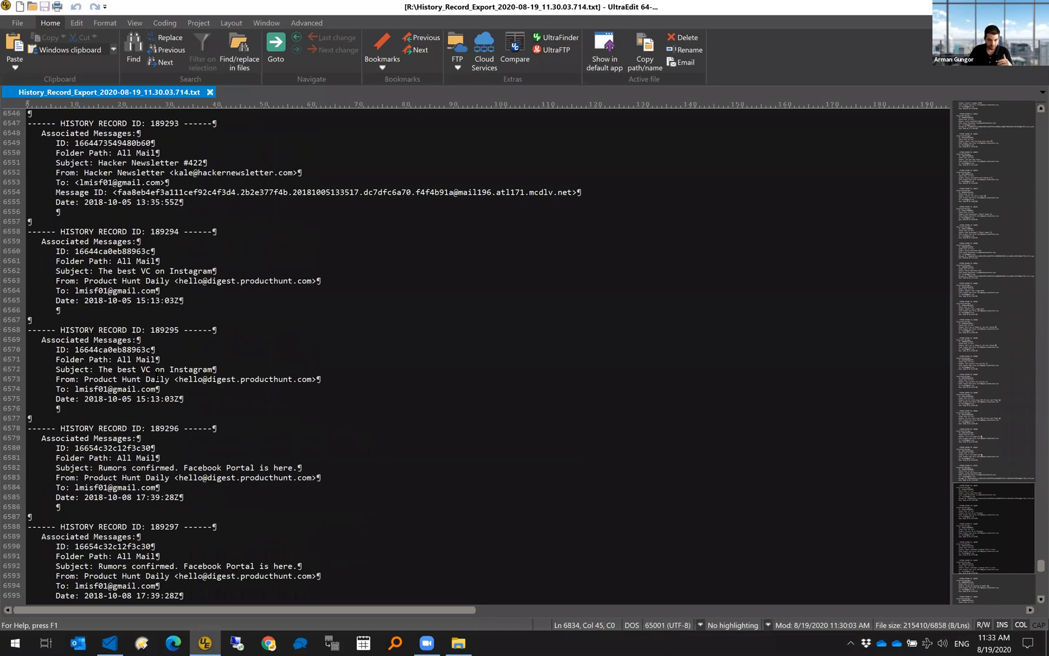
{"action": "scroll", "coordinate": [160, 336], "scroll_direction": "up", "scroll_amount": 9}
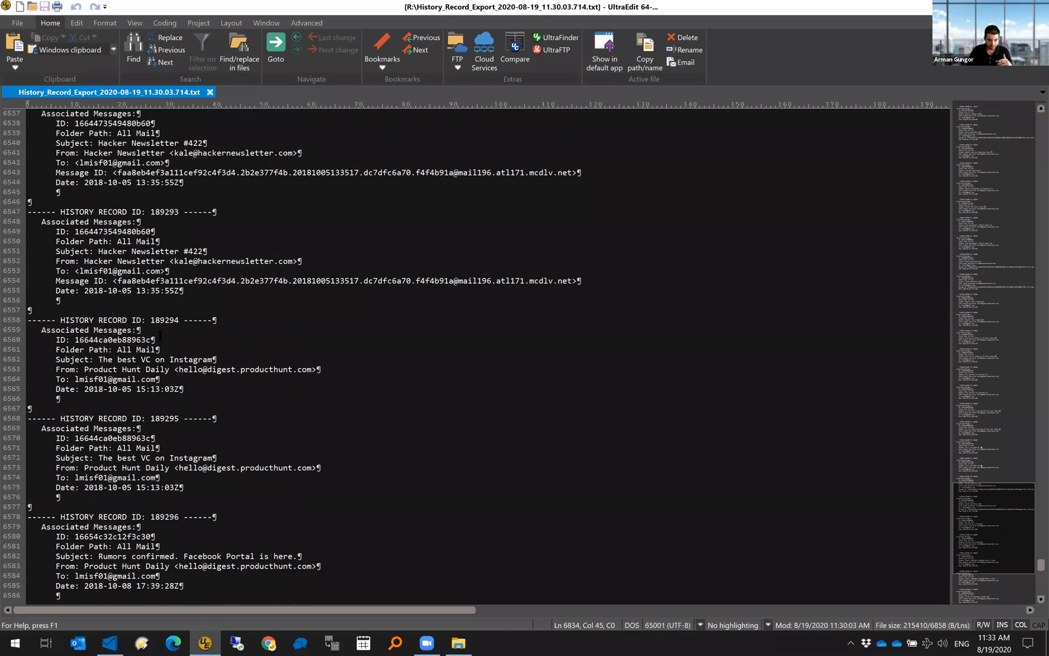
{"action": "scroll", "coordinate": [176, 341], "scroll_direction": "up", "scroll_amount": 16}
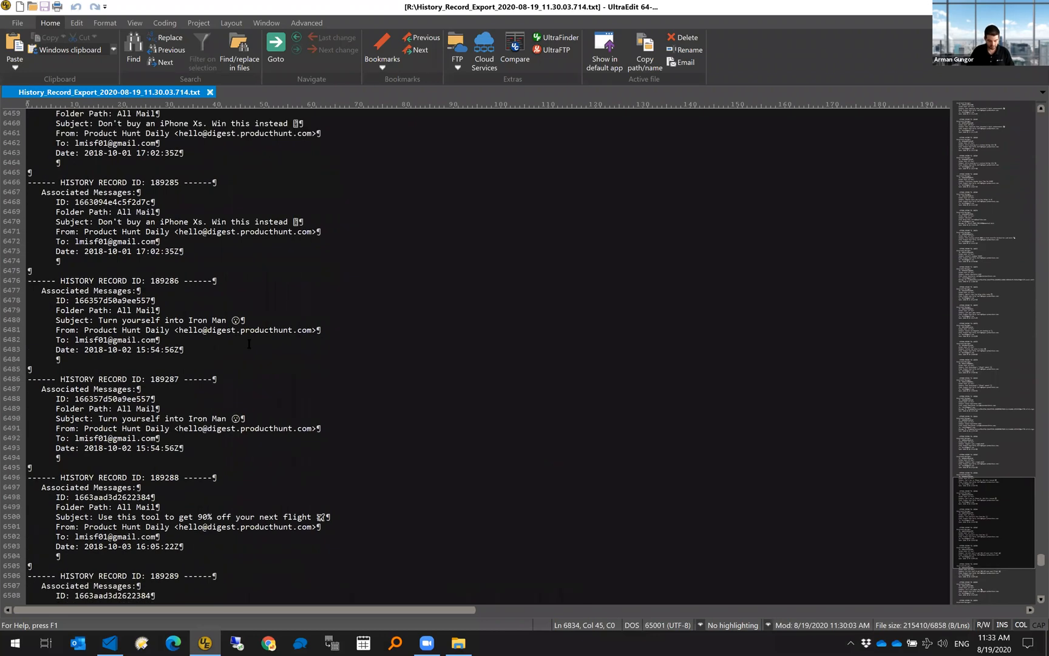
{"action": "scroll", "coordinate": [212, 343], "scroll_direction": "down", "scroll_amount": 20}
- Step through the three 'Messages Added' matches and select subject 'Today's Meeting Notes' in record 188526
{"action": "type", "text": "Messages Added"}
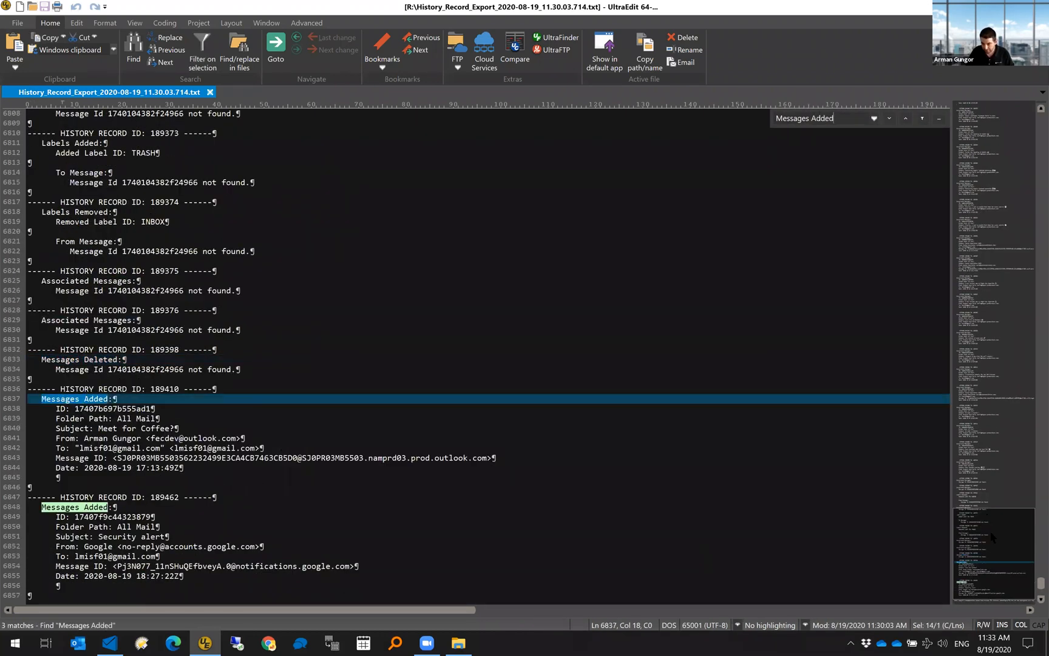
{"action": "left_click", "coordinate": [998, 415]}
{"action": "left_click_drag", "start_coordinate": [998, 414], "coordinate": [1012, 102]}
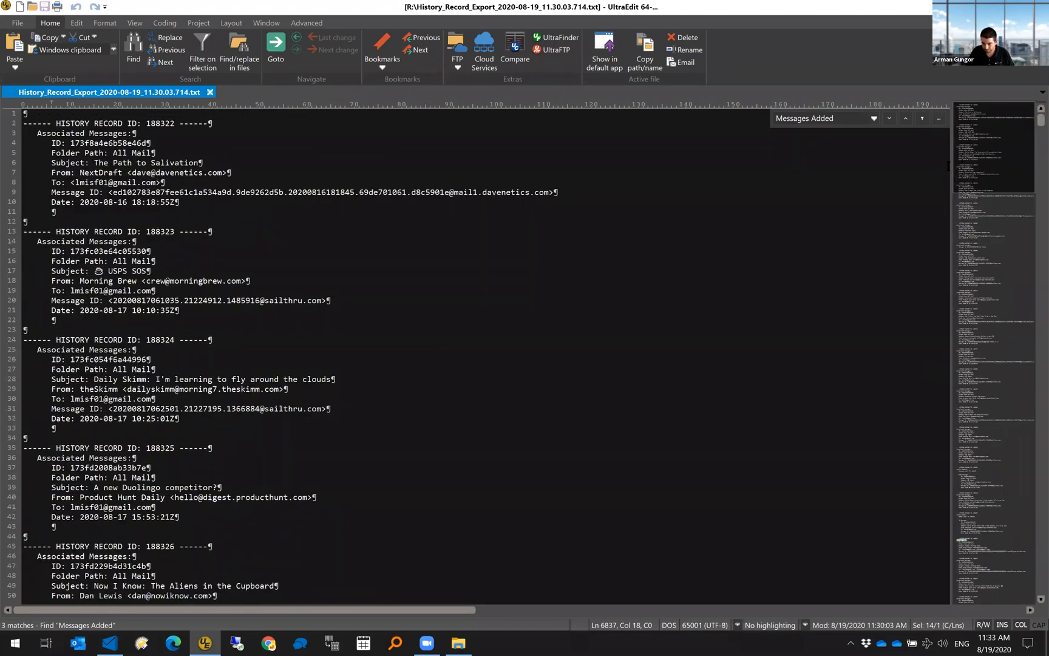
{"action": "left_click", "coordinate": [992, 428]}
{"action": "left_click_drag", "start_coordinate": [992, 428], "coordinate": [996, 393]}
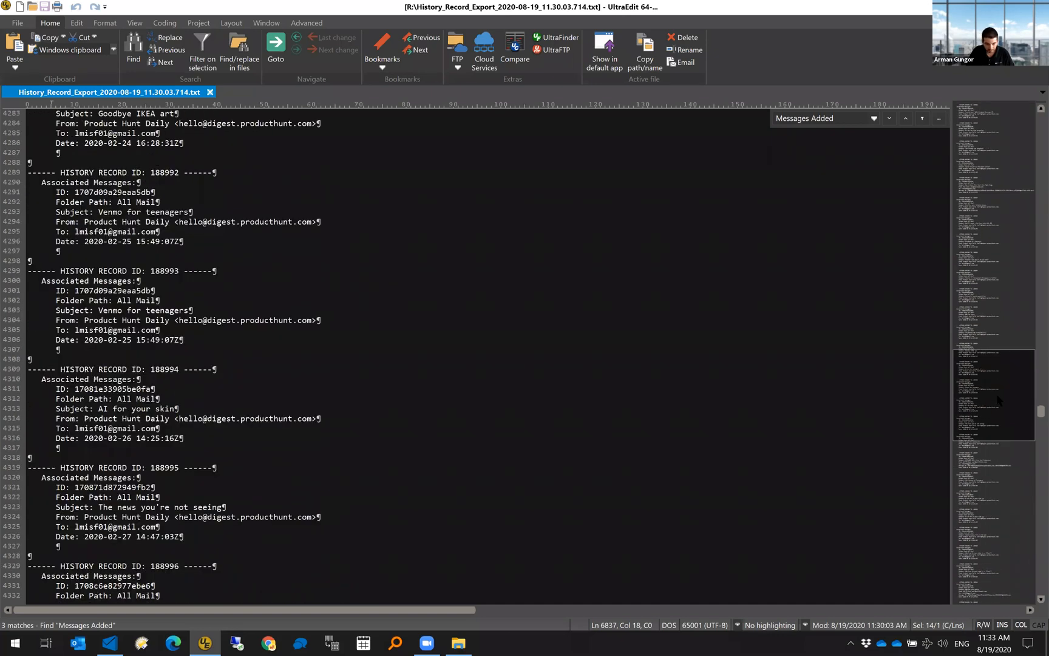
{"action": "left_click", "coordinate": [889, 119]}
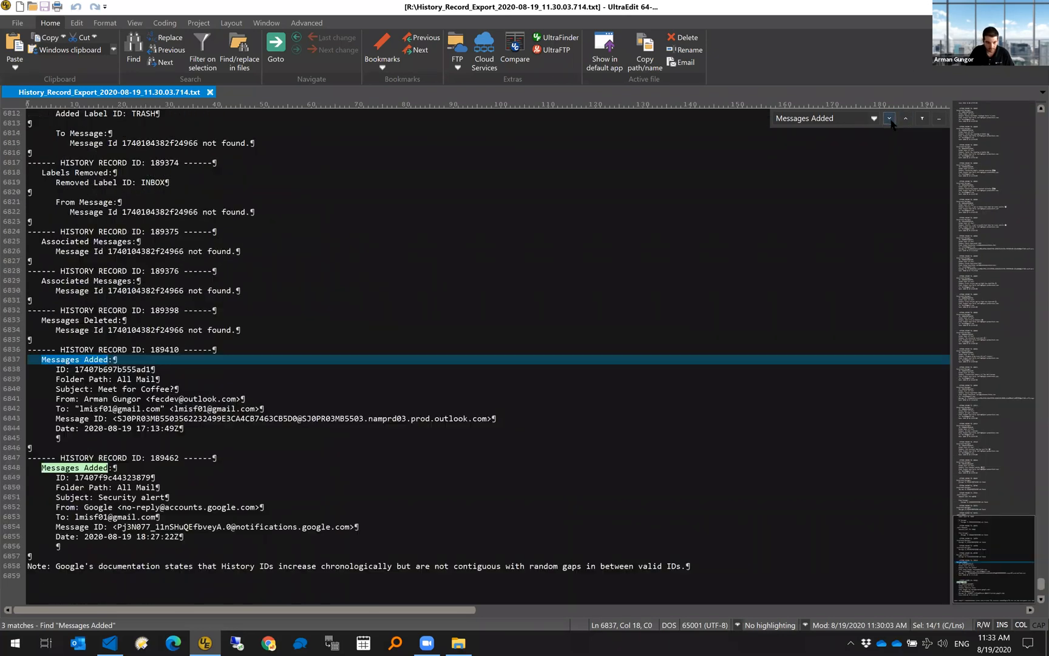
{"action": "left_click", "coordinate": [889, 119]}
{"action": "left_click", "coordinate": [889, 119]}
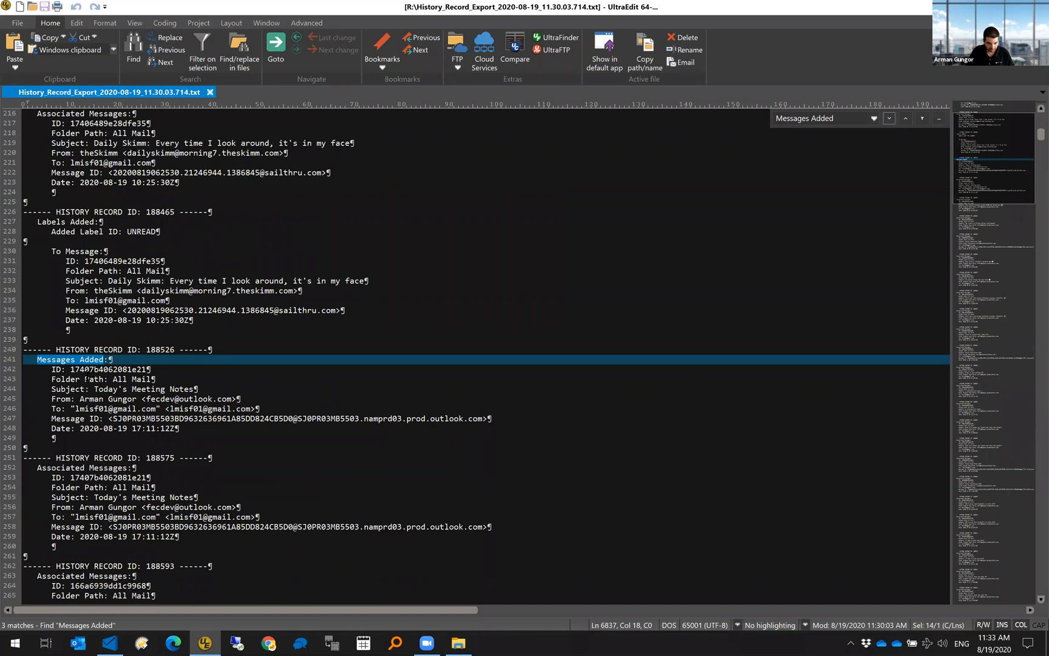
{"action": "key", "text": "Escape"}
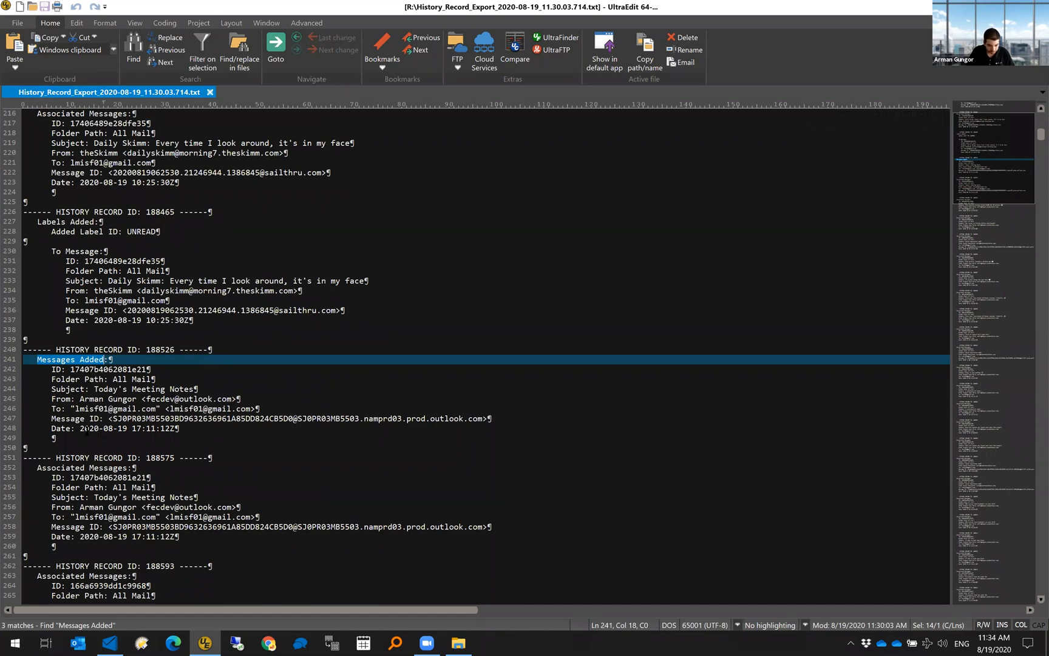
{"action": "left_click", "coordinate": [76, 428]}
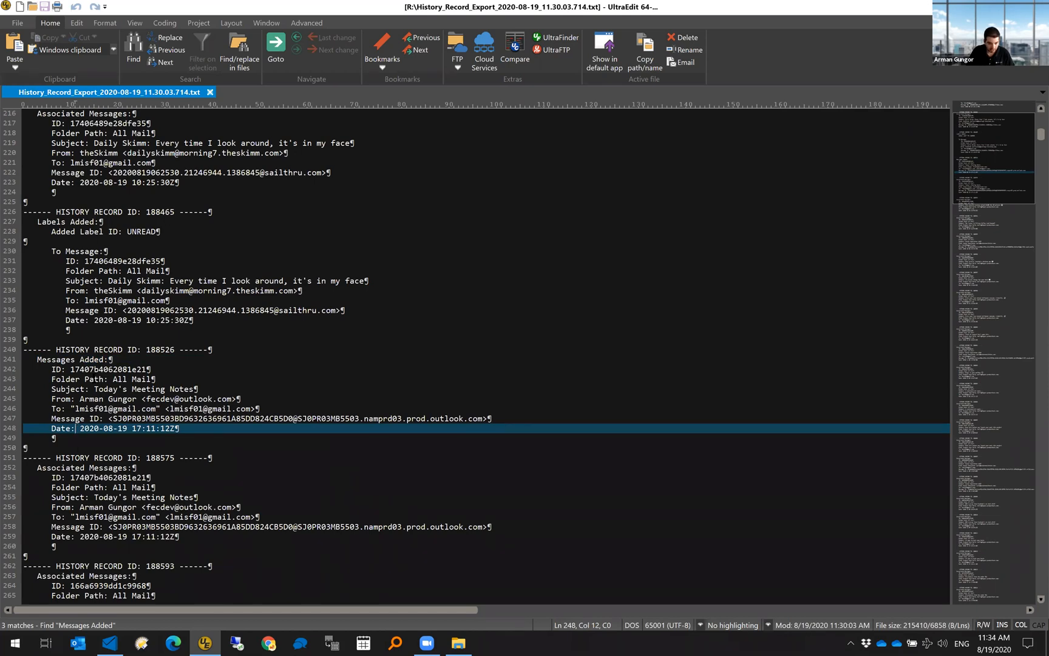
{"action": "left_click_drag", "start_coordinate": [93, 389], "coordinate": [196, 389]}
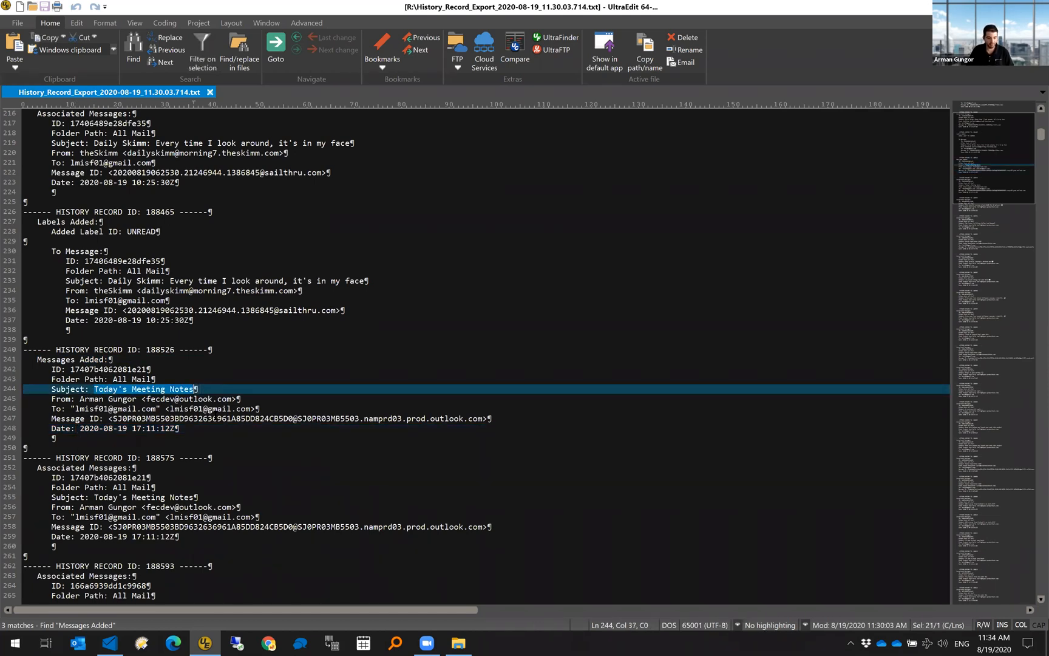
{"action": "scroll", "coordinate": [214, 415], "scroll_direction": "down", "scroll_amount": 3}
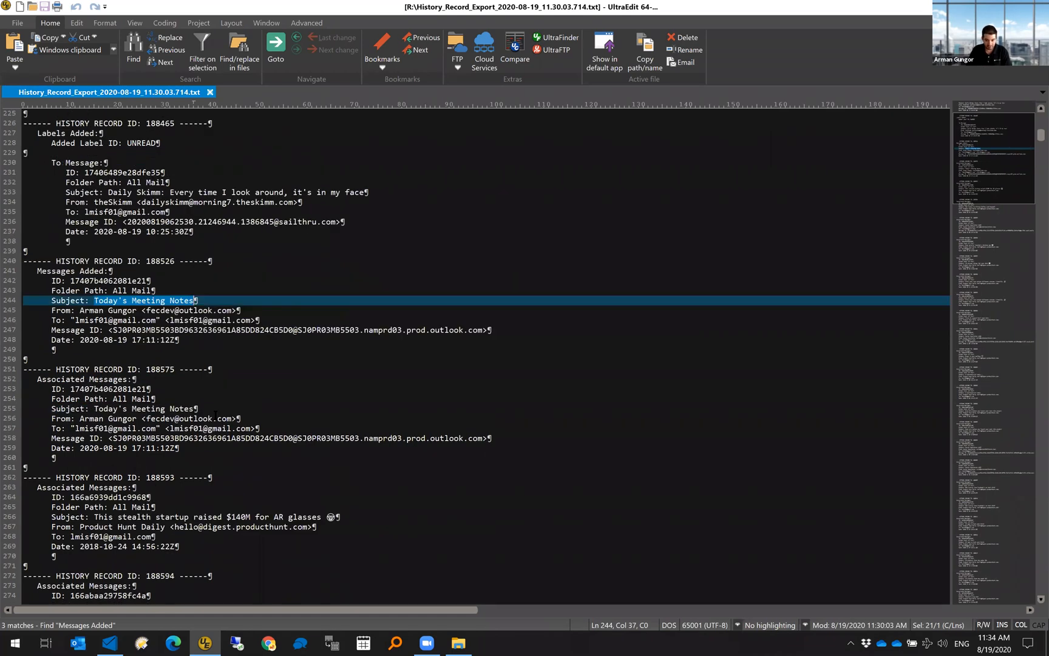
{"action": "scroll", "coordinate": [215, 414], "scroll_direction": "down", "scroll_amount": 1}
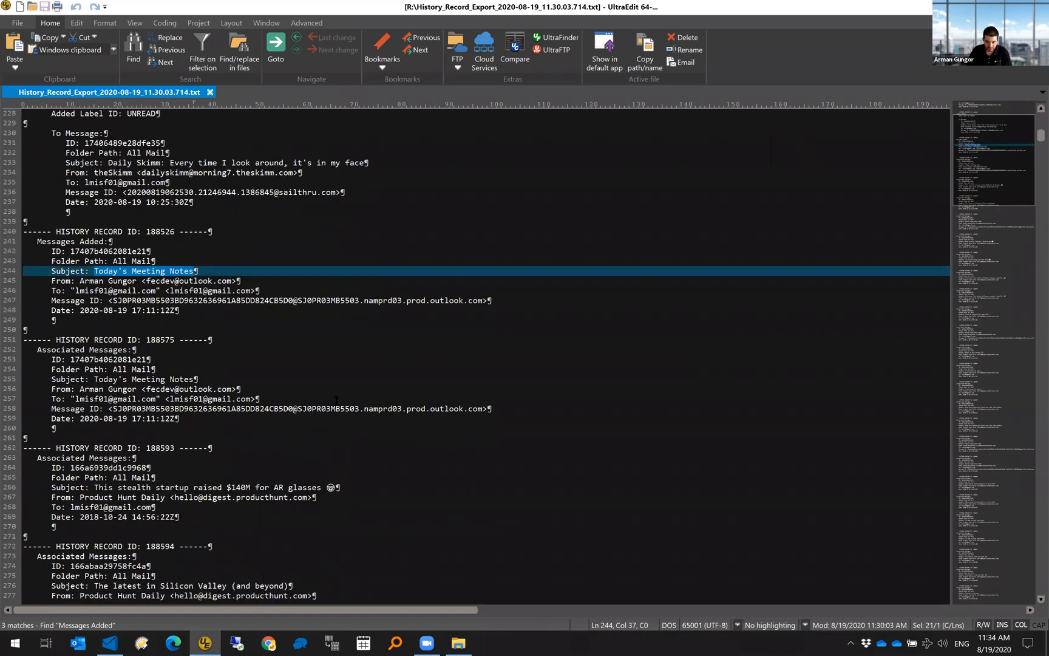
{"action": "left_click", "coordinate": [972, 536]}
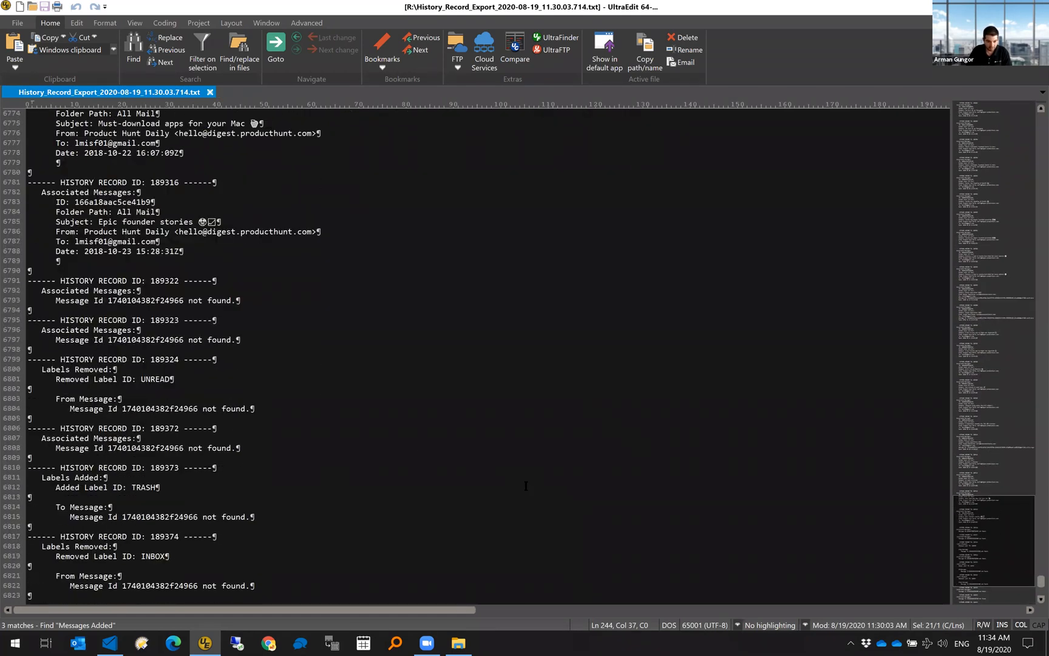
{"action": "left_click", "coordinate": [346, 428]}
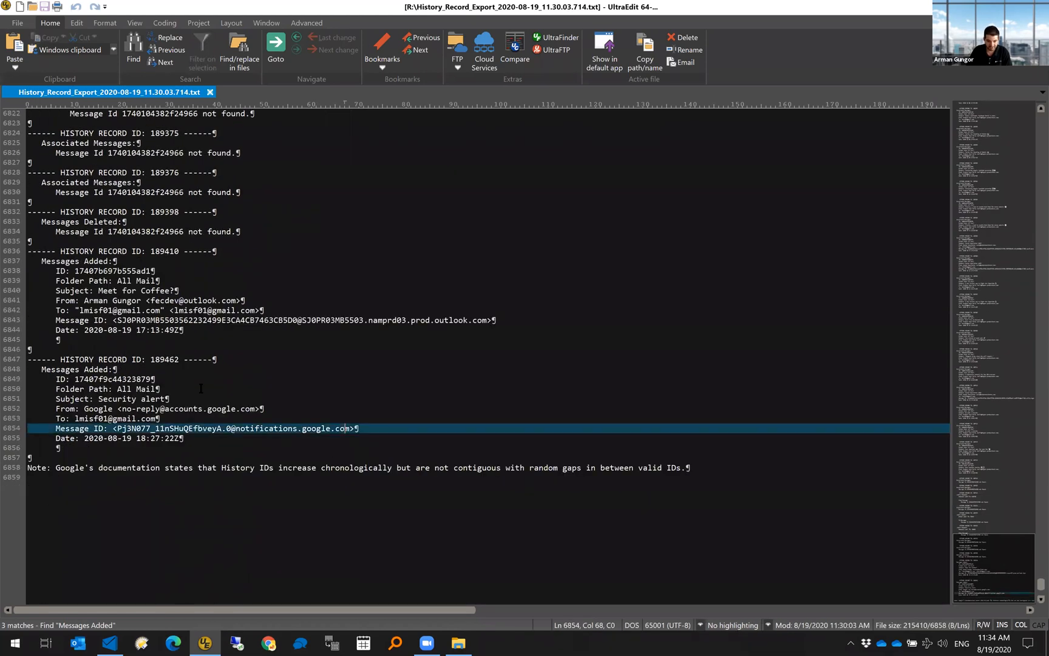
{"action": "left_click", "coordinate": [136, 310]}
{"action": "scroll", "coordinate": [132, 383], "scroll_direction": "up", "scroll_amount": 5}
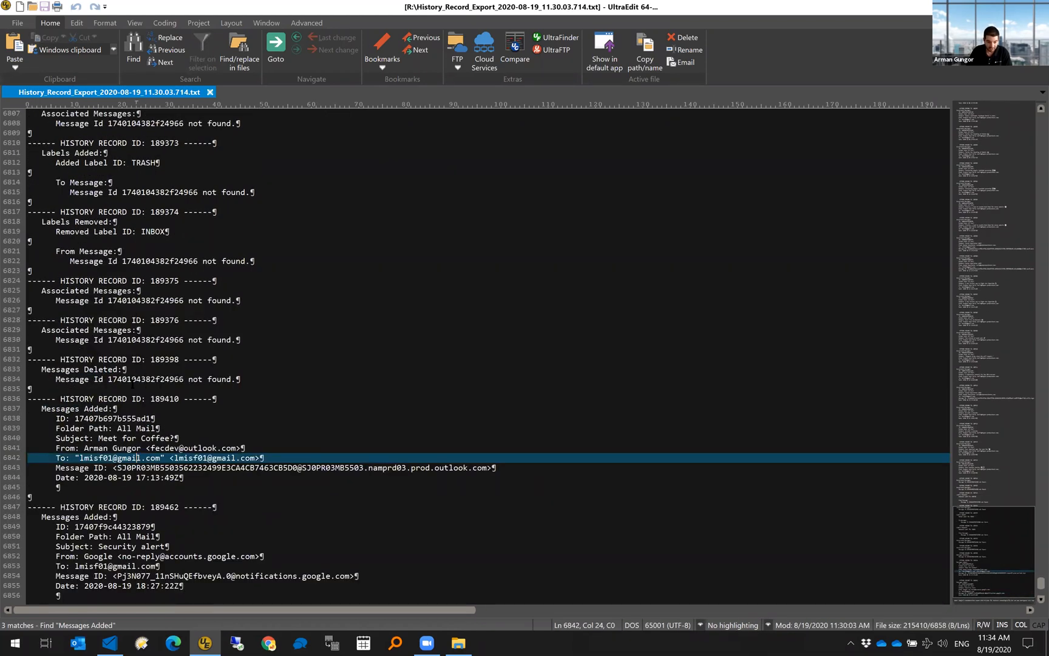
{"action": "left_click_drag", "start_coordinate": [42, 369], "coordinate": [249, 377]}
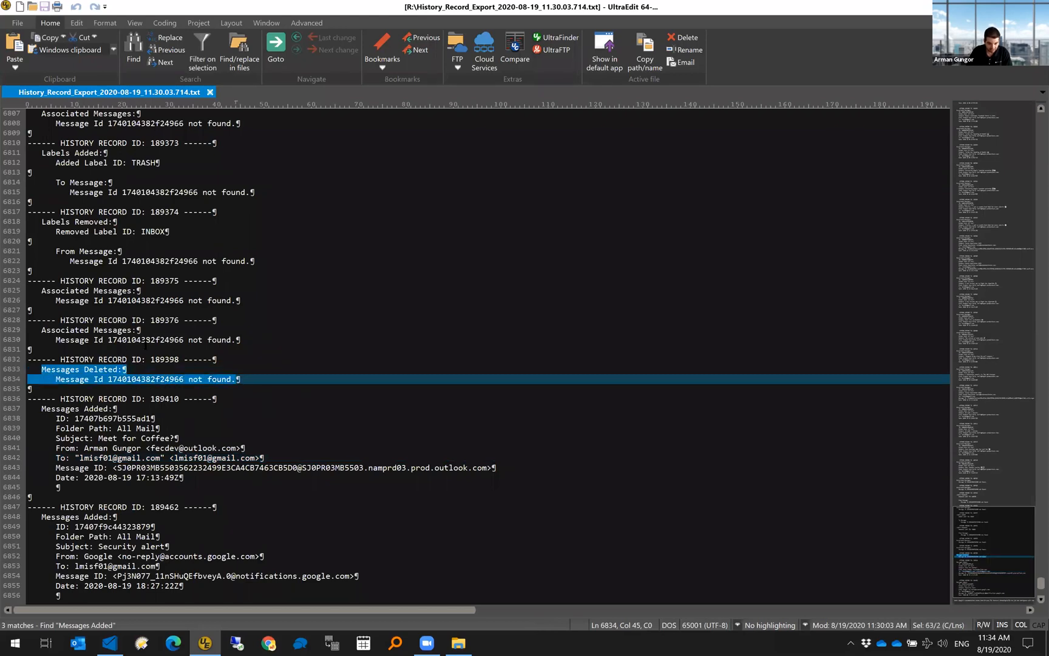
{"action": "left_click_drag", "start_coordinate": [184, 379], "coordinate": [109, 388]}
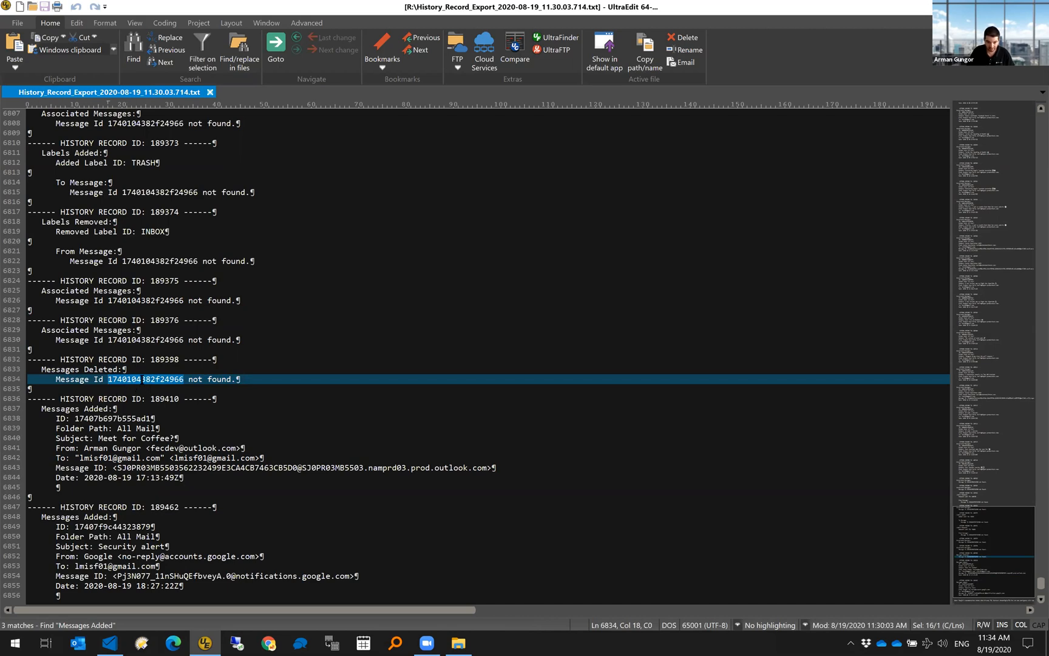
{"action": "scroll", "coordinate": [191, 323], "scroll_direction": "up", "scroll_amount": 2}
{"action": "scroll", "coordinate": [191, 323], "scroll_direction": "up", "scroll_amount": 4}
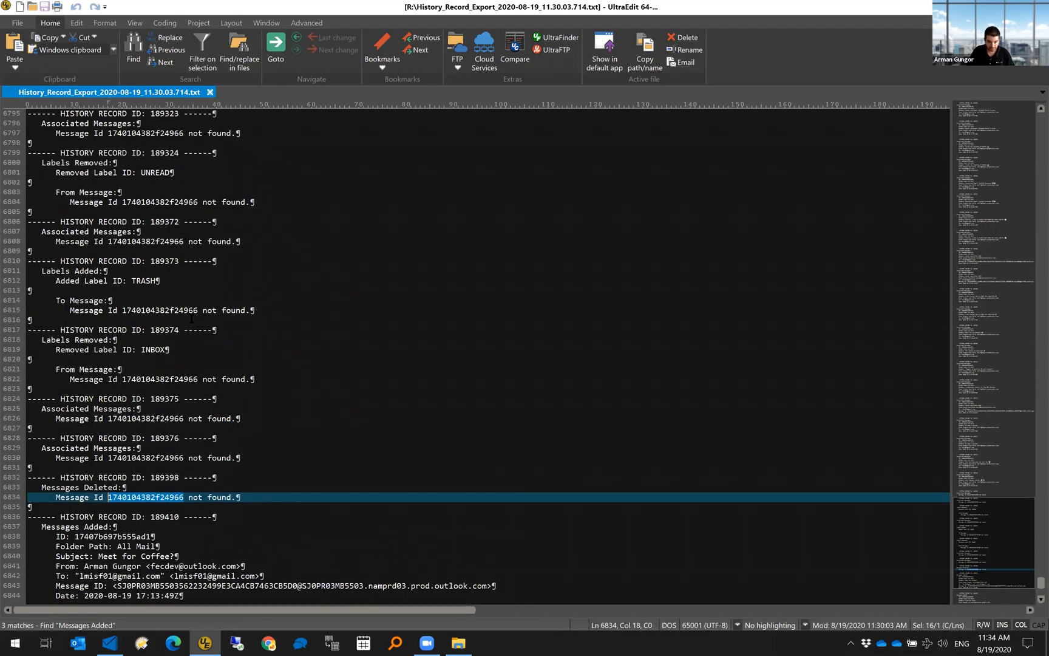
{"action": "scroll", "coordinate": [176, 167], "scroll_direction": "up", "scroll_amount": 3}
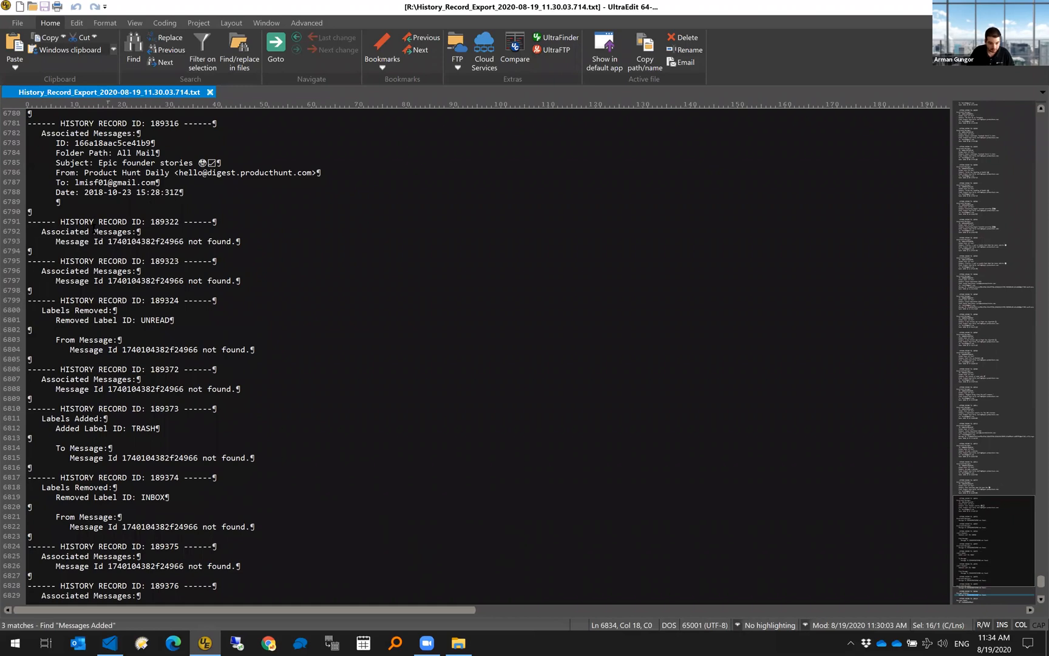
{"action": "scroll", "coordinate": [96, 236], "scroll_direction": "up", "scroll_amount": 2}
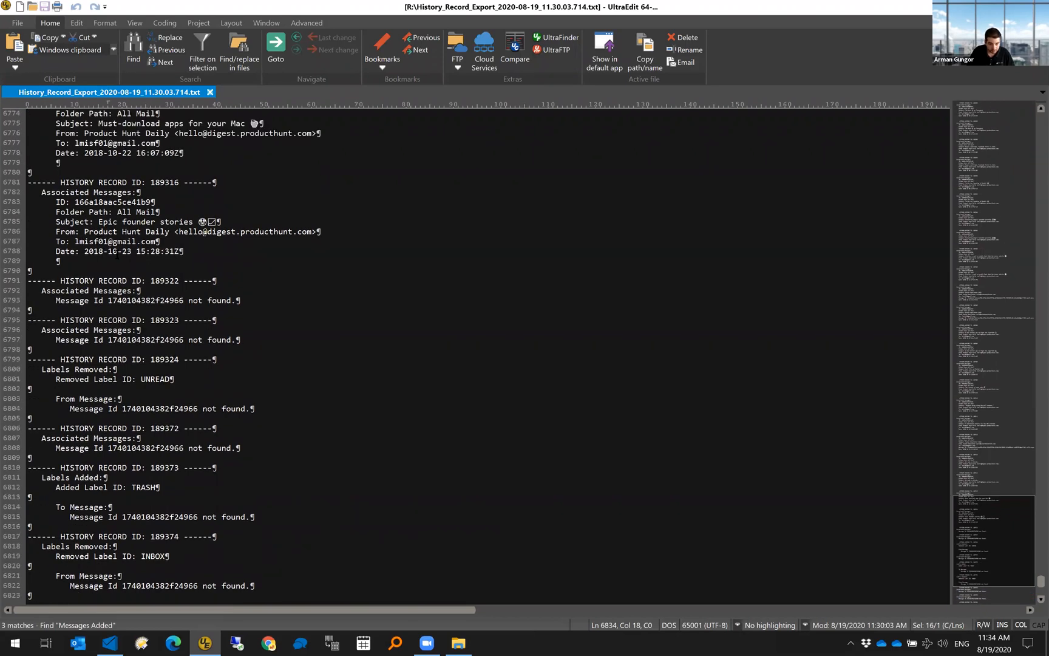
{"action": "scroll", "coordinate": [104, 326], "scroll_direction": "down", "scroll_amount": 1}
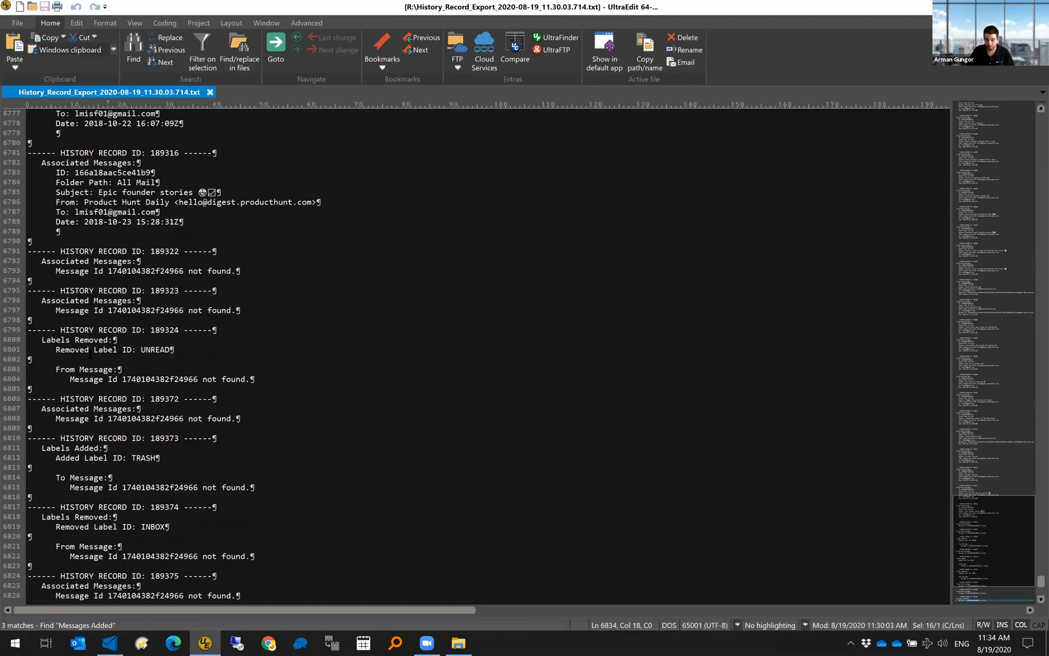
{"action": "left_click_drag", "start_coordinate": [137, 349], "coordinate": [170, 350]}
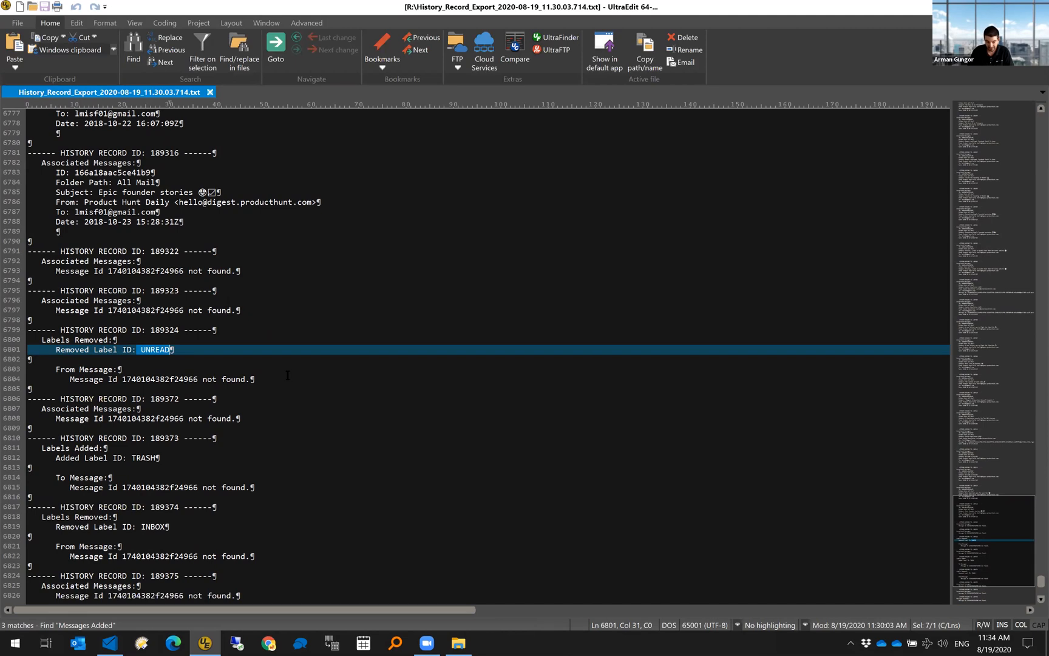
{"action": "scroll", "coordinate": [281, 378], "scroll_direction": "down", "scroll_amount": 1}
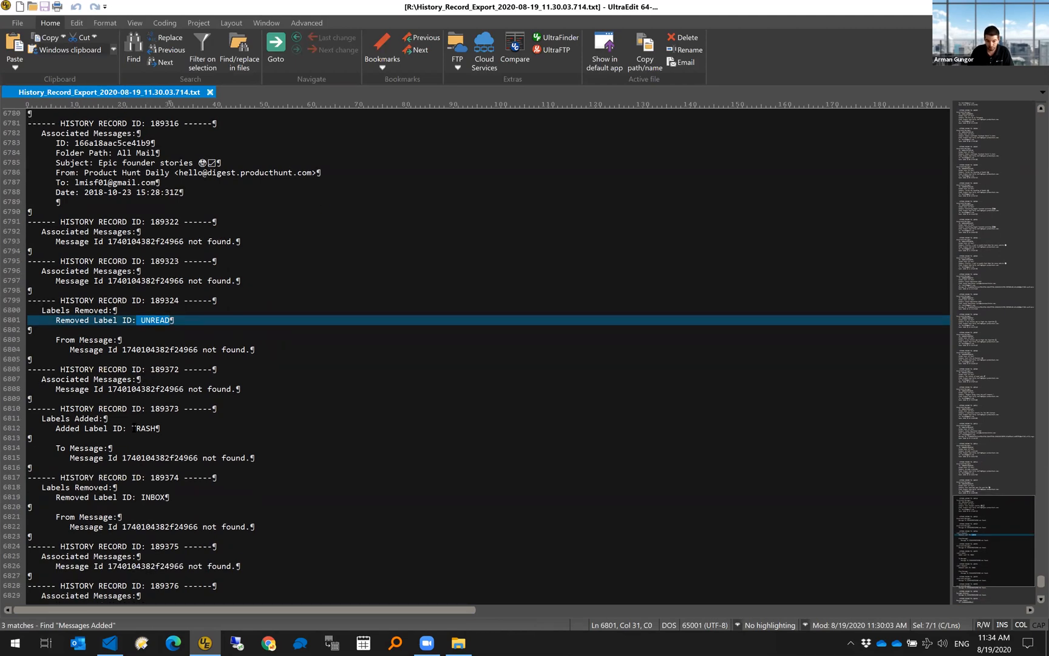
{"action": "left_click_drag", "start_coordinate": [132, 427], "coordinate": [158, 428]}
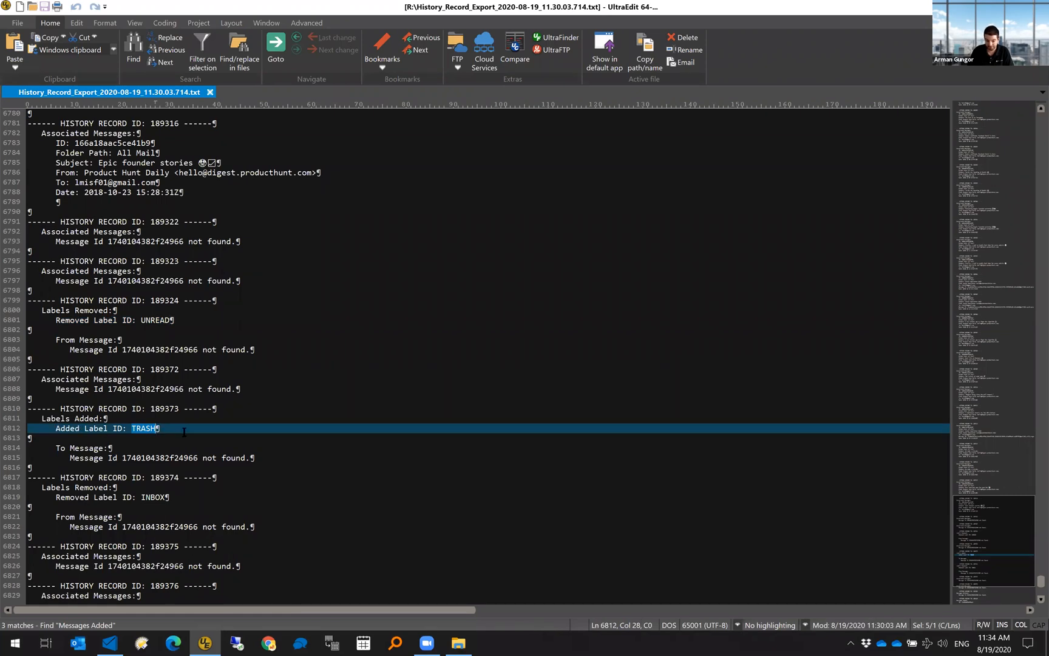
{"action": "scroll", "coordinate": [182, 463], "scroll_direction": "down", "scroll_amount": 1}
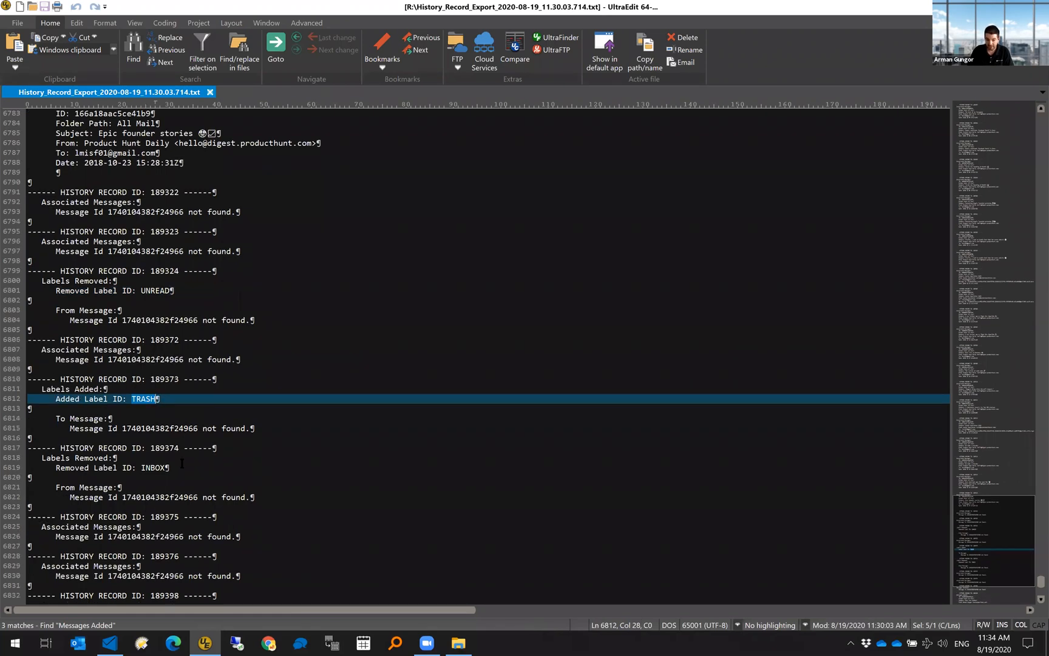
{"action": "double_click", "coordinate": [152, 468]}
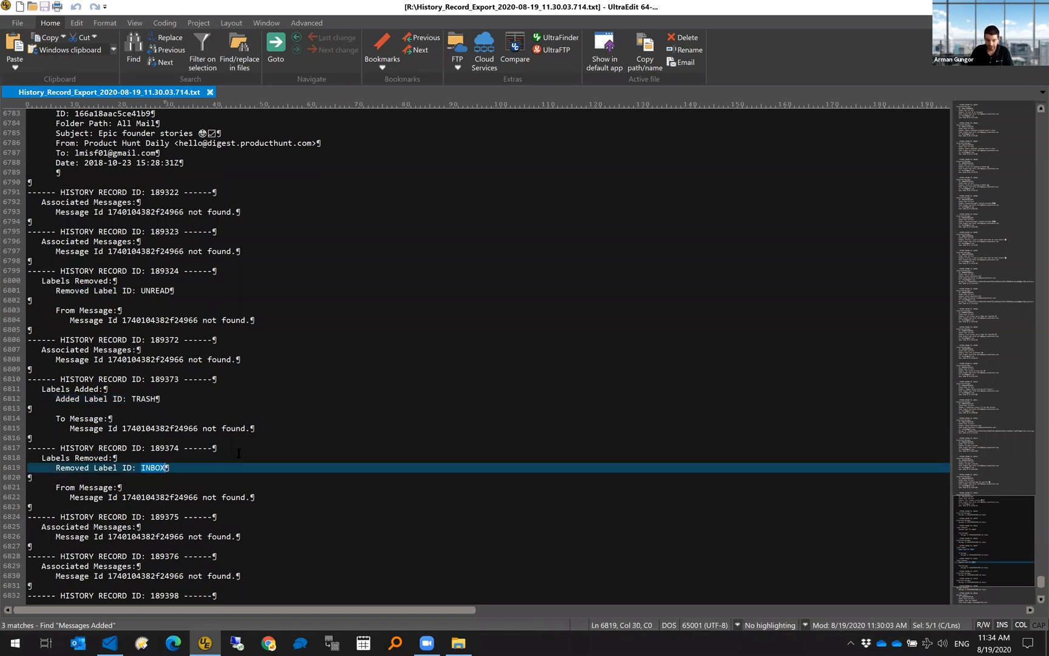
{"action": "scroll", "coordinate": [239, 453], "scroll_direction": "down", "scroll_amount": 1}
{"action": "scroll", "coordinate": [96, 501], "scroll_direction": "down", "scroll_amount": 1}
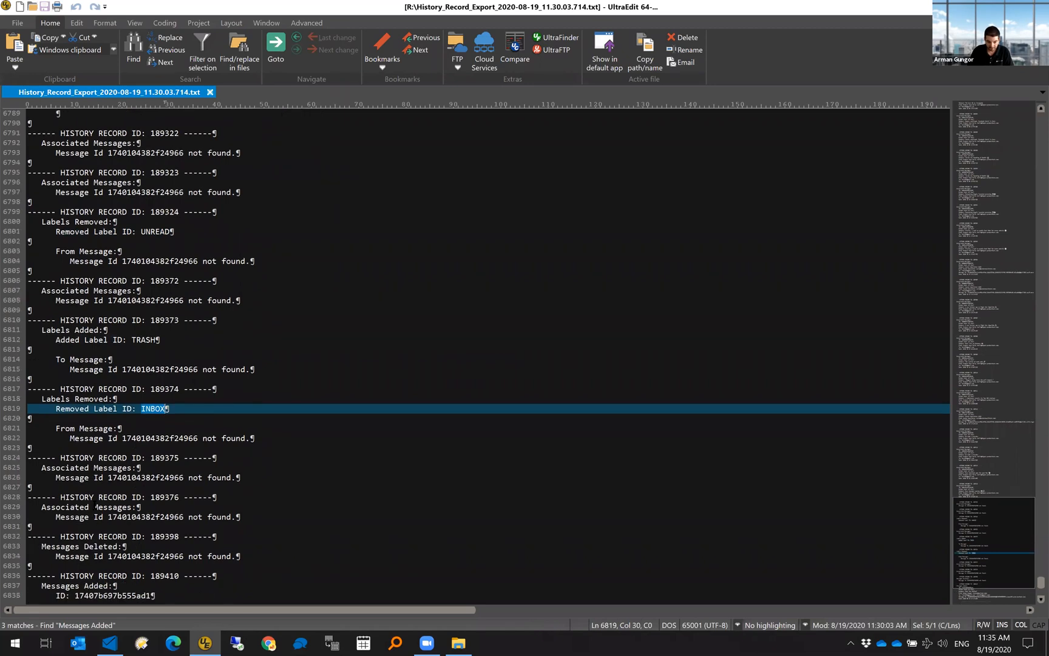
{"action": "left_click_drag", "start_coordinate": [42, 546], "coordinate": [262, 554]}
{"action": "left_click", "coordinate": [165, 556]}
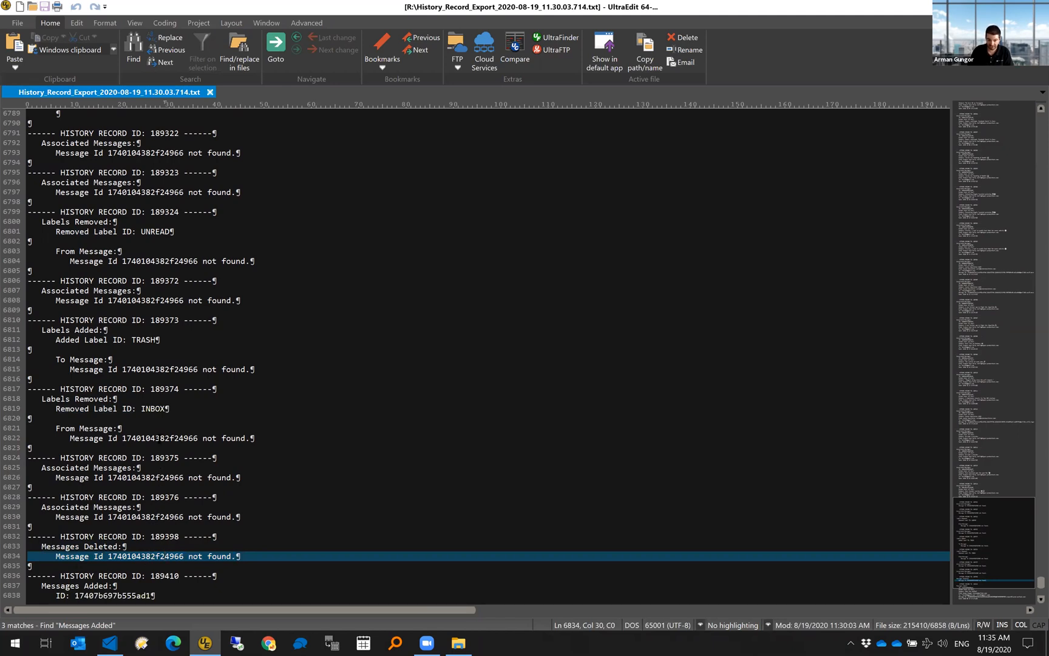
{"action": "scroll", "coordinate": [268, 483], "scroll_direction": "down", "scroll_amount": 1}
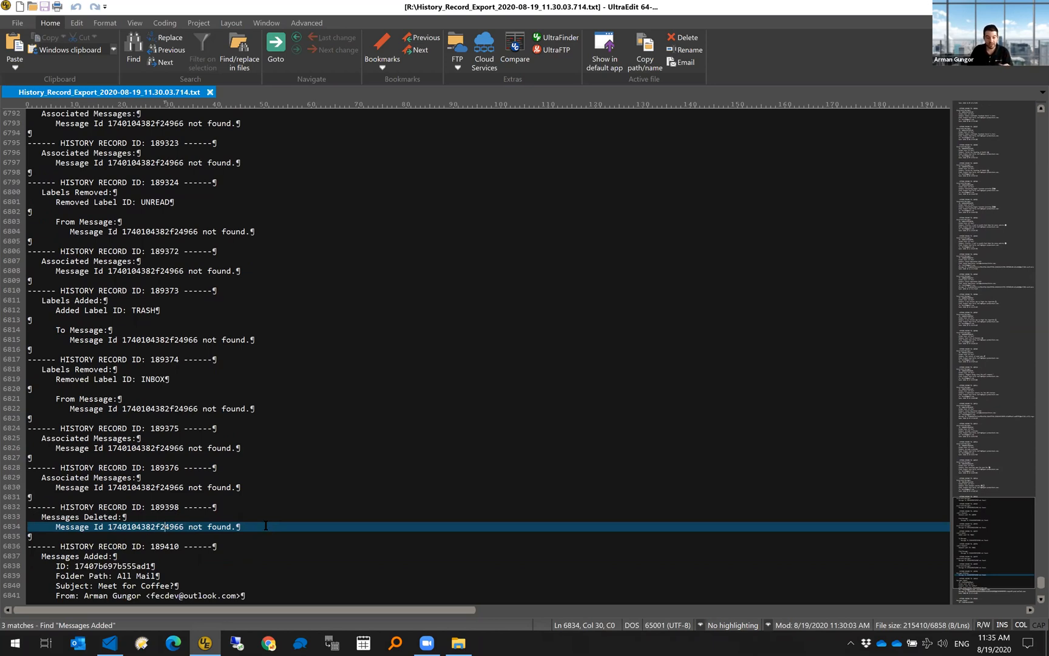
{"action": "scroll", "coordinate": [266, 525], "scroll_direction": "down", "scroll_amount": 2}
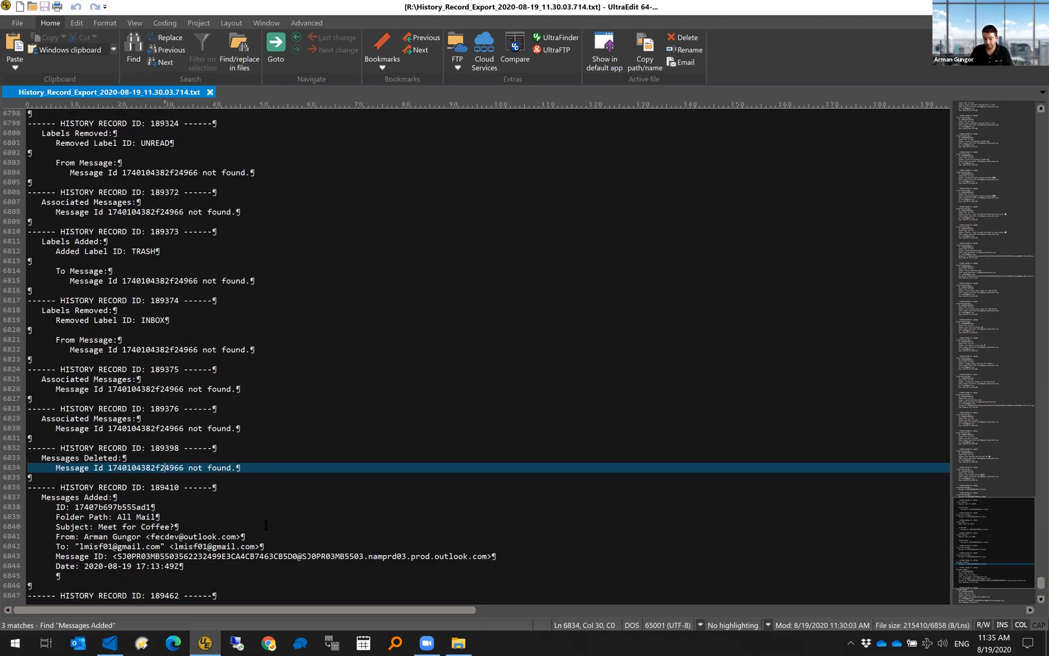
{"action": "scroll", "coordinate": [265, 525], "scroll_direction": "down", "scroll_amount": 1}
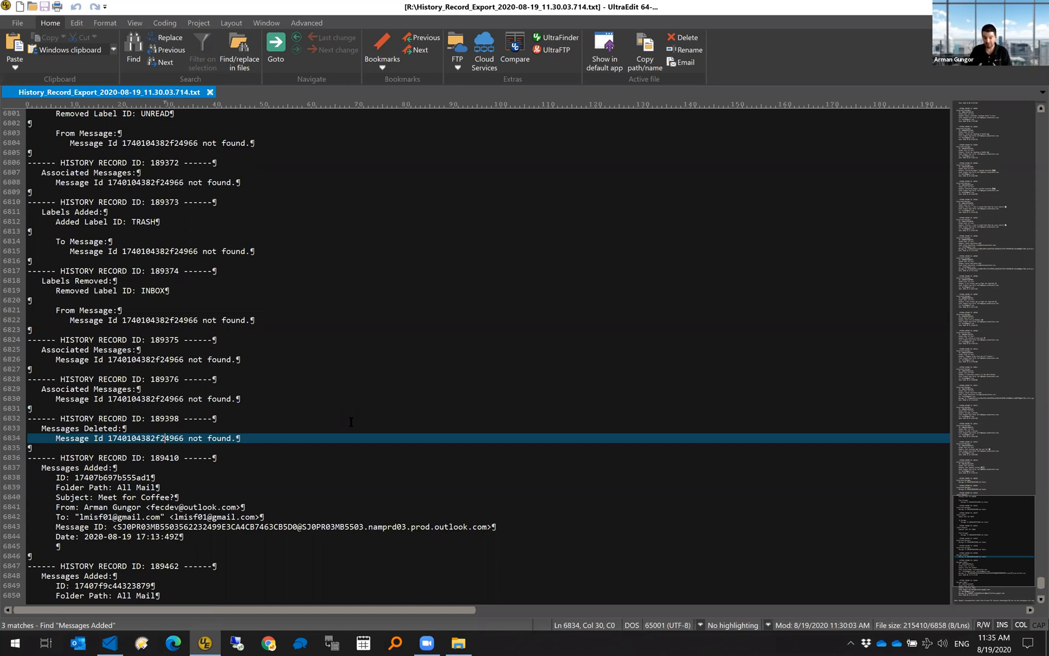
{"action": "scroll", "coordinate": [350, 421], "scroll_direction": "up", "scroll_amount": 12}
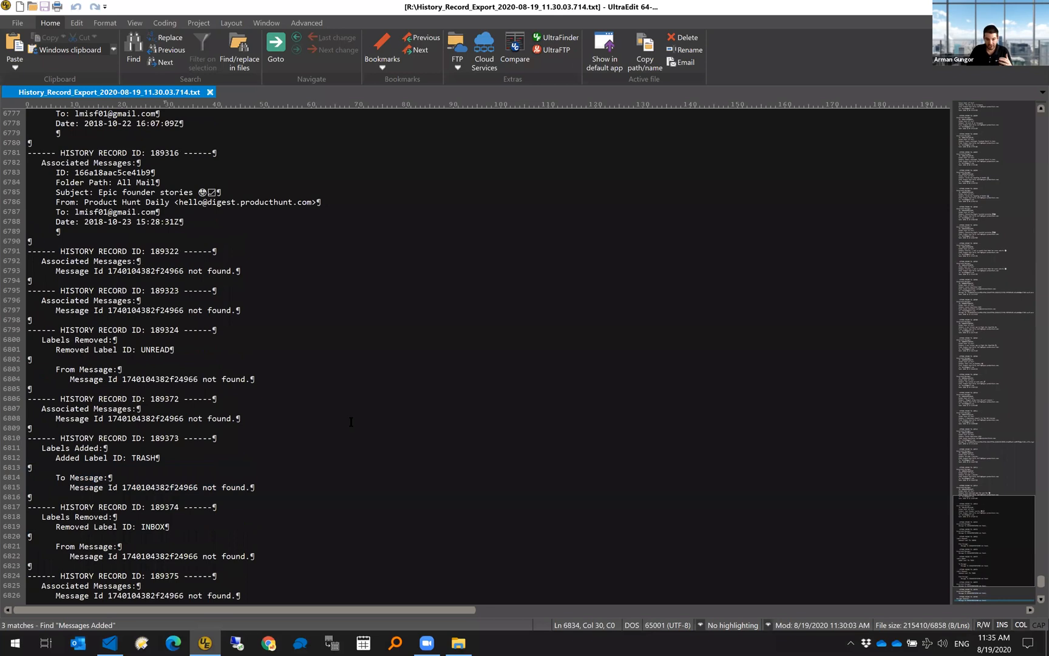
{"action": "scroll", "coordinate": [351, 422], "scroll_direction": "up", "scroll_amount": 6}
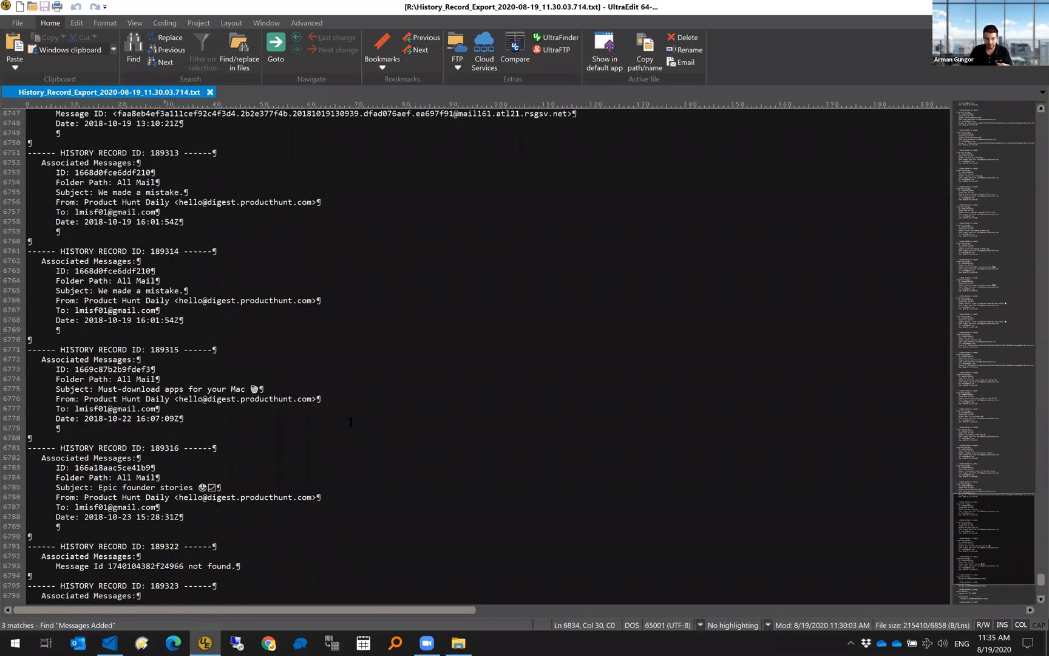
{"action": "scroll", "coordinate": [351, 421], "scroll_direction": "up", "scroll_amount": 2}
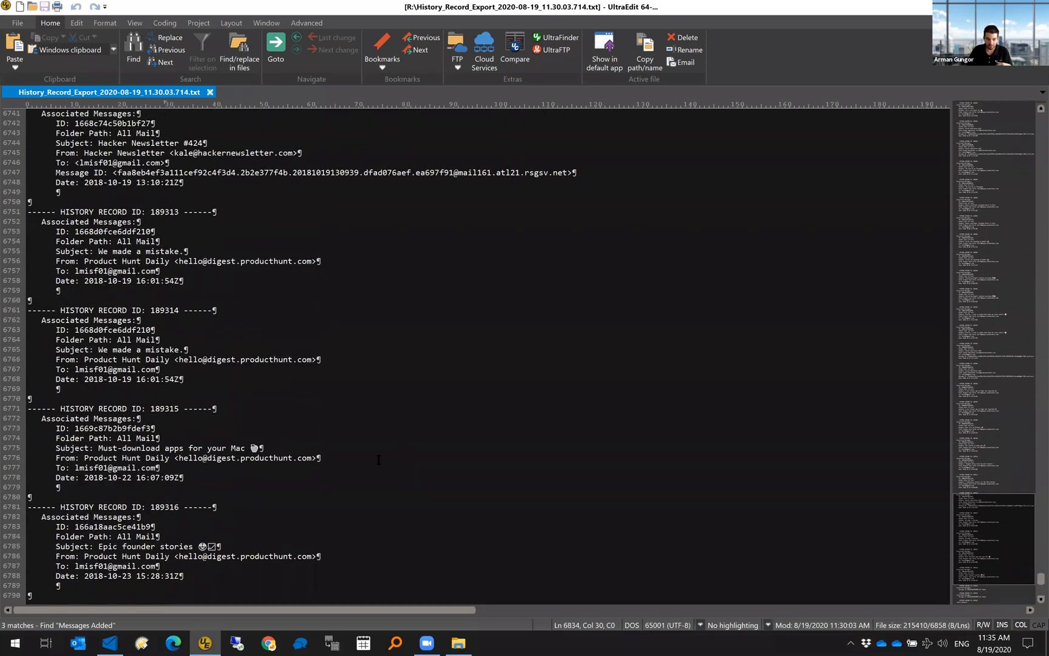
{"action": "scroll", "coordinate": [421, 455], "scroll_direction": "up", "scroll_amount": 3}
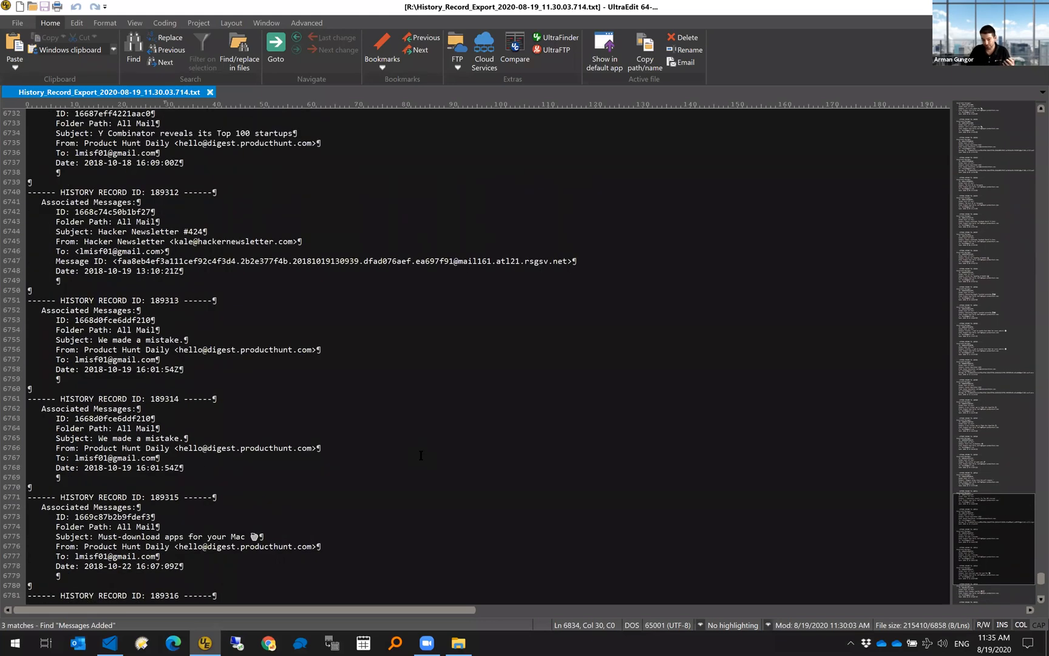
{"action": "scroll", "coordinate": [421, 454], "scroll_direction": "up", "scroll_amount": 3}
{"action": "scroll", "coordinate": [468, 478], "scroll_direction": "up", "scroll_amount": 2}
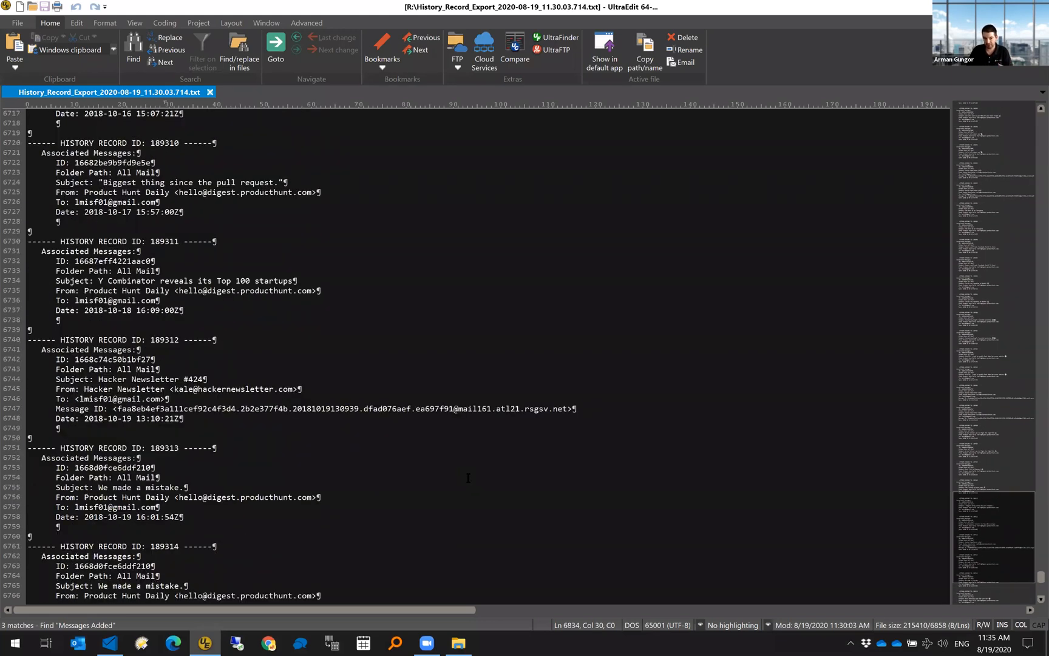
- Highlight record 189312's header lines 6743–6749, then return to the collector's 181 Gmail results
{"action": "left_click_drag", "start_coordinate": [53, 370], "coordinate": [260, 421]}
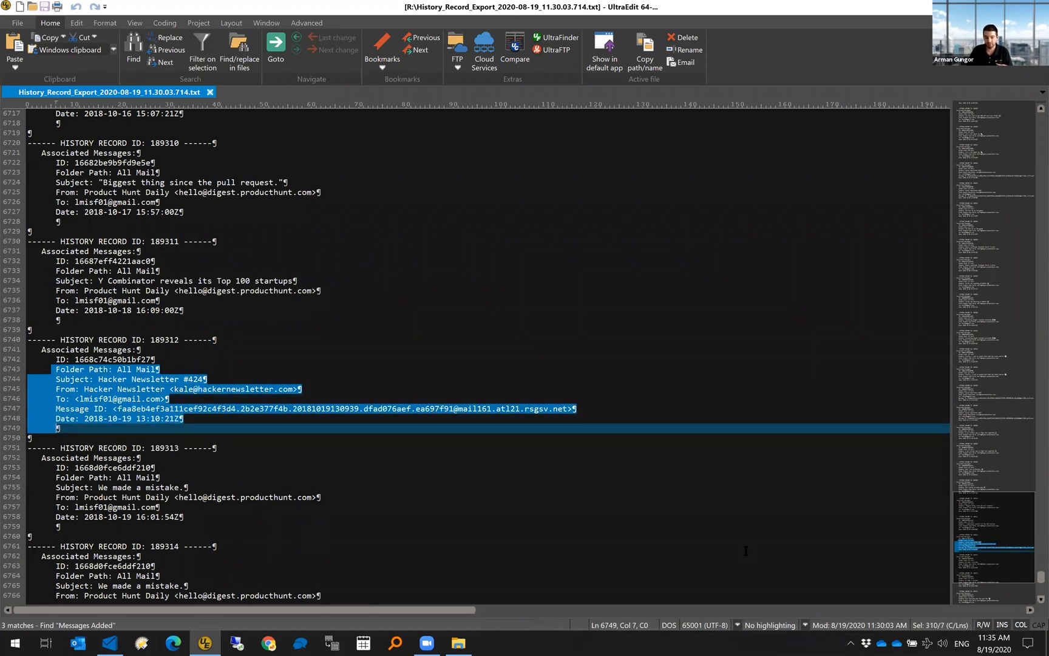
{"action": "scroll", "coordinate": [745, 550], "scroll_direction": "up", "scroll_amount": 6}
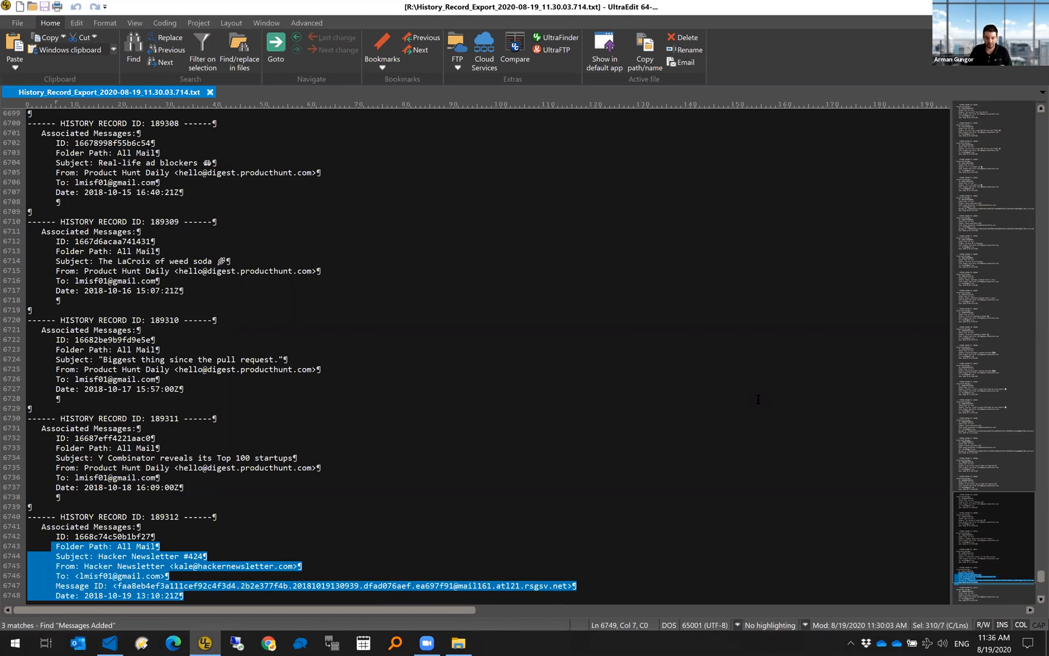
{"action": "scroll", "coordinate": [757, 398], "scroll_direction": "down", "scroll_amount": 8}
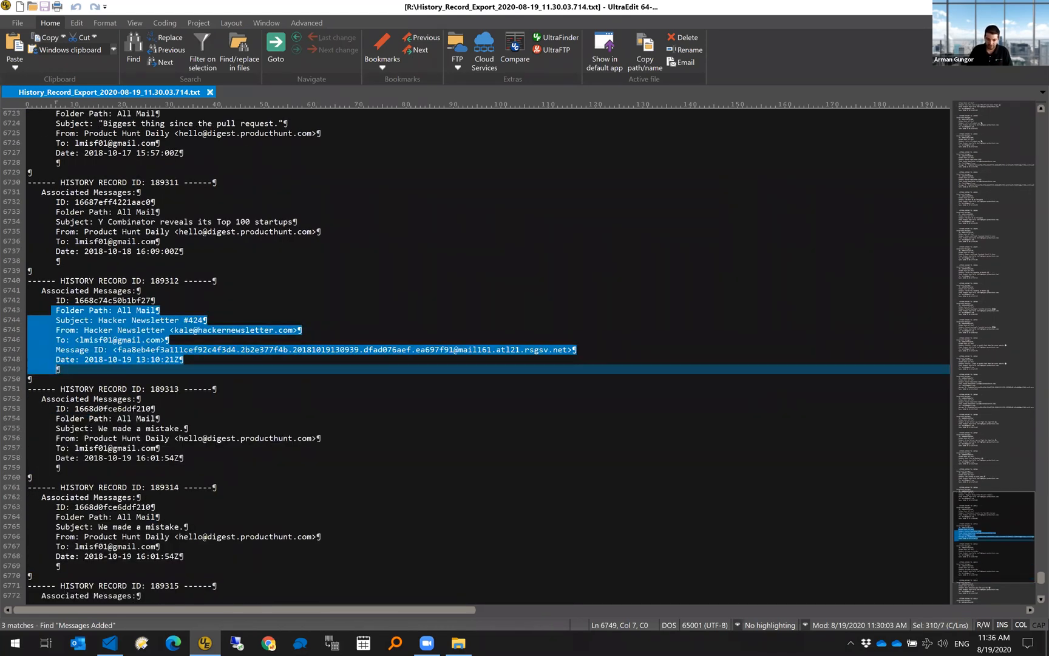
{"action": "left_click", "coordinate": [110, 642]}
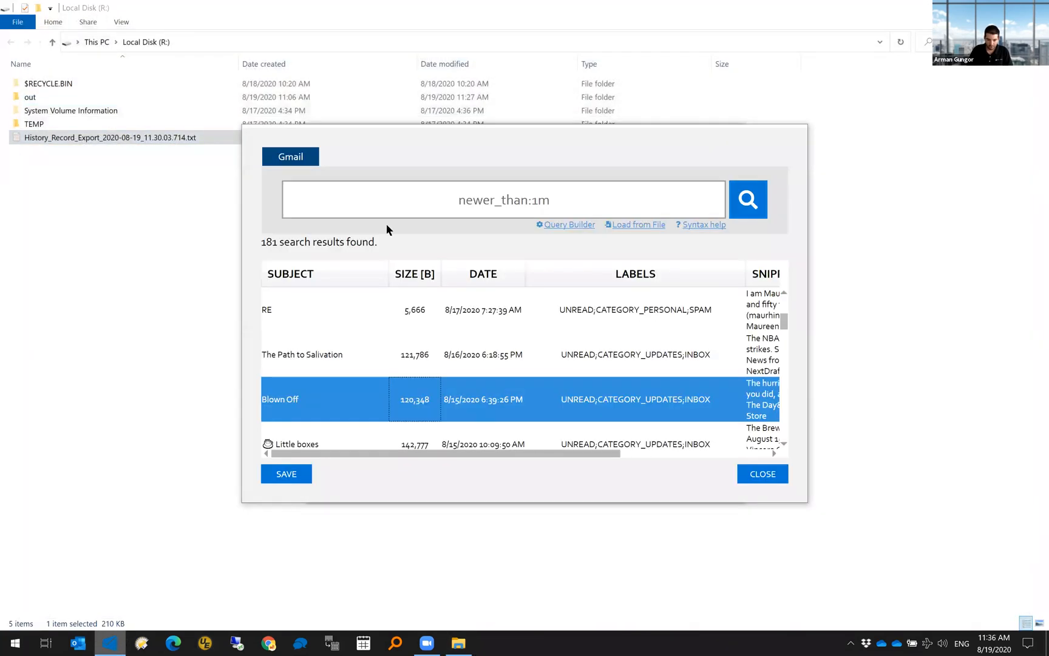
- Save the newer_than:1m search query and run the Gmail acquisition of the 181 messages
{"action": "left_click", "coordinate": [295, 477]}
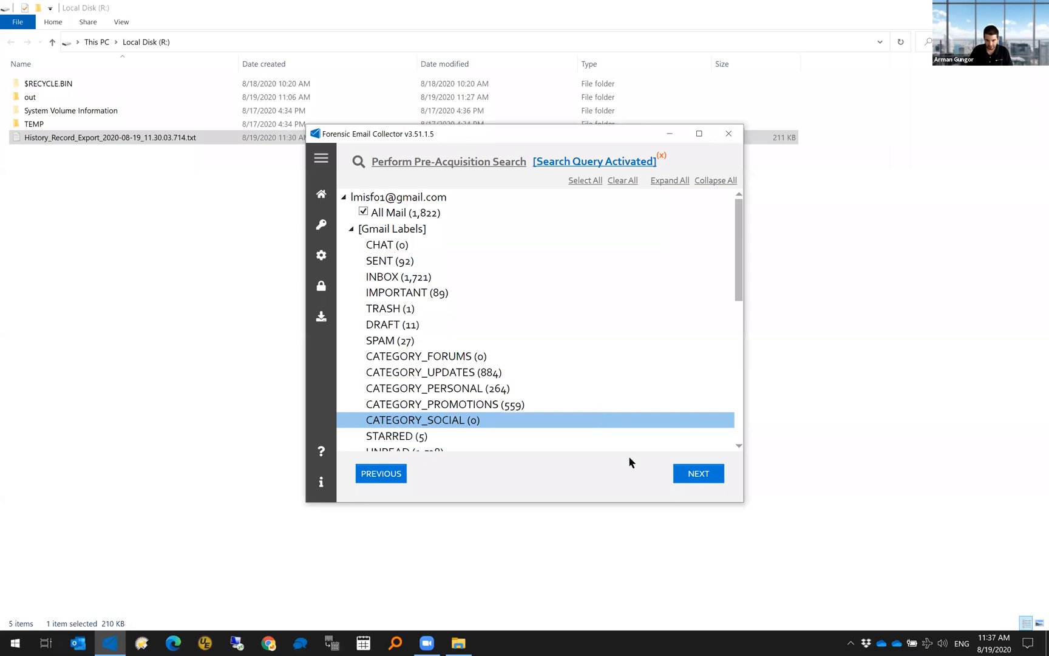
{"action": "left_click", "coordinate": [699, 478]}
{"action": "left_click", "coordinate": [704, 477]}
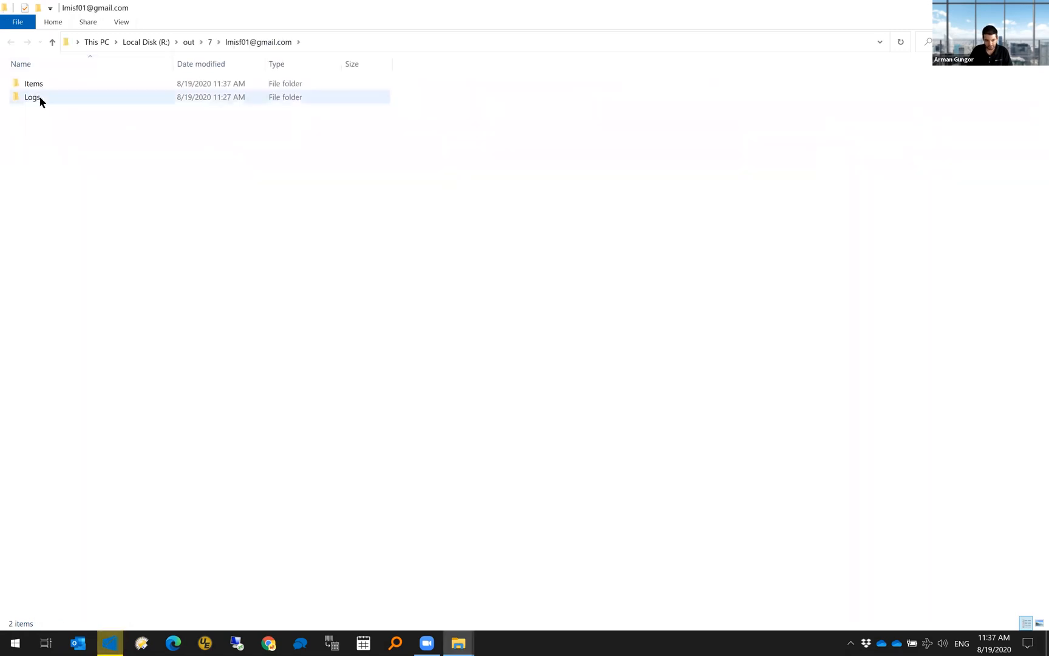
{"action": "left_click", "coordinate": [38, 99]}
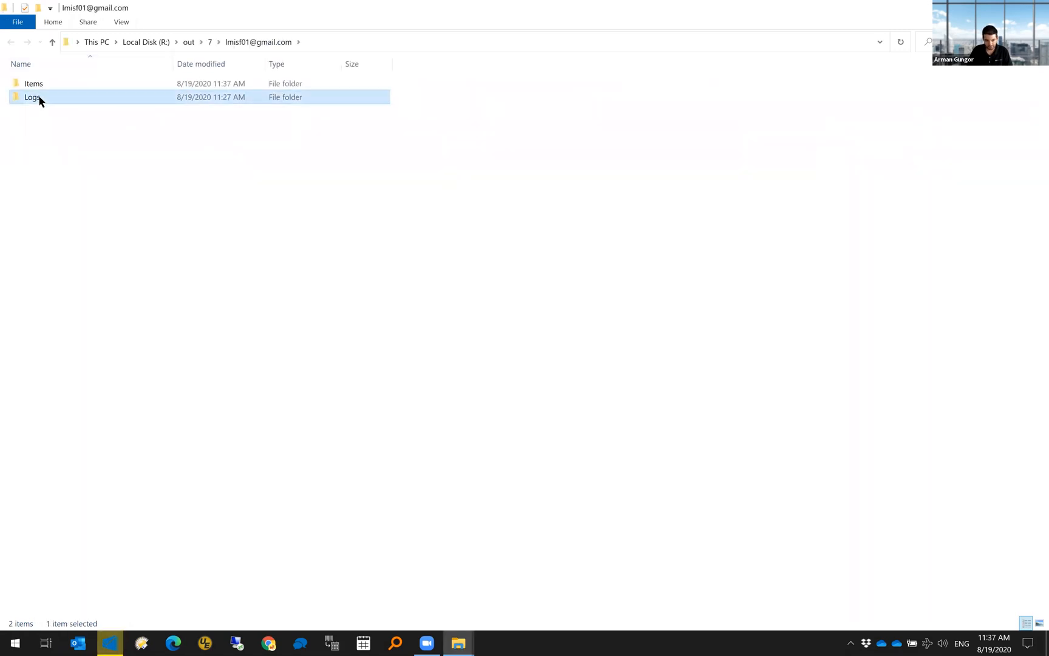
{"action": "double_click", "coordinate": [37, 99]}
{"action": "double_click", "coordinate": [68, 113]}
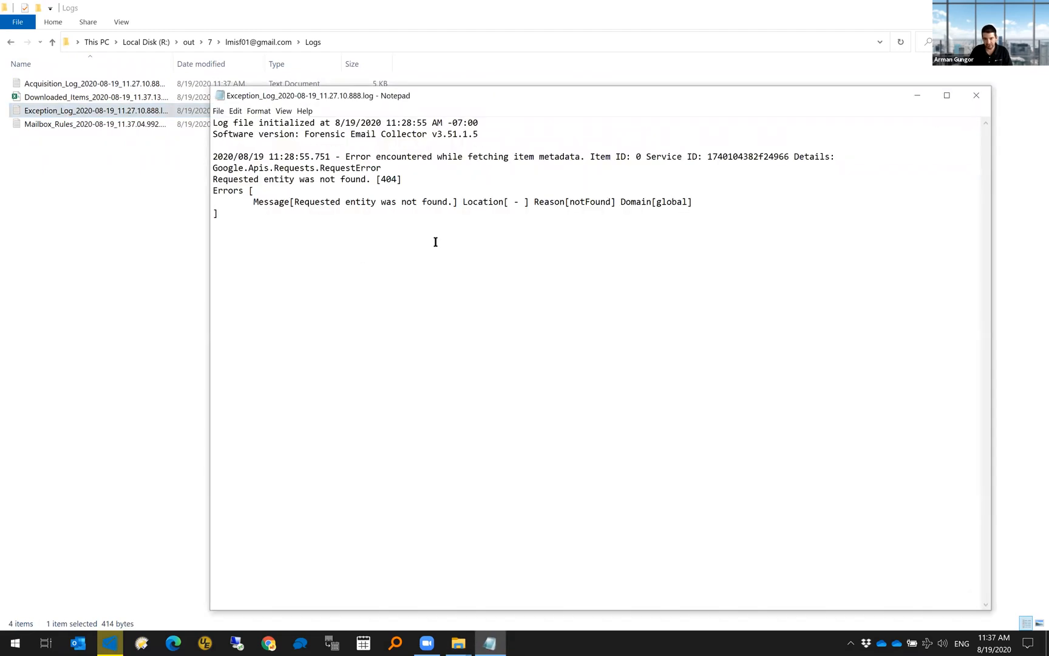
{"action": "left_click", "coordinate": [707, 156]}
{"action": "left_click_drag", "start_coordinate": [744, 156], "coordinate": [771, 160]}
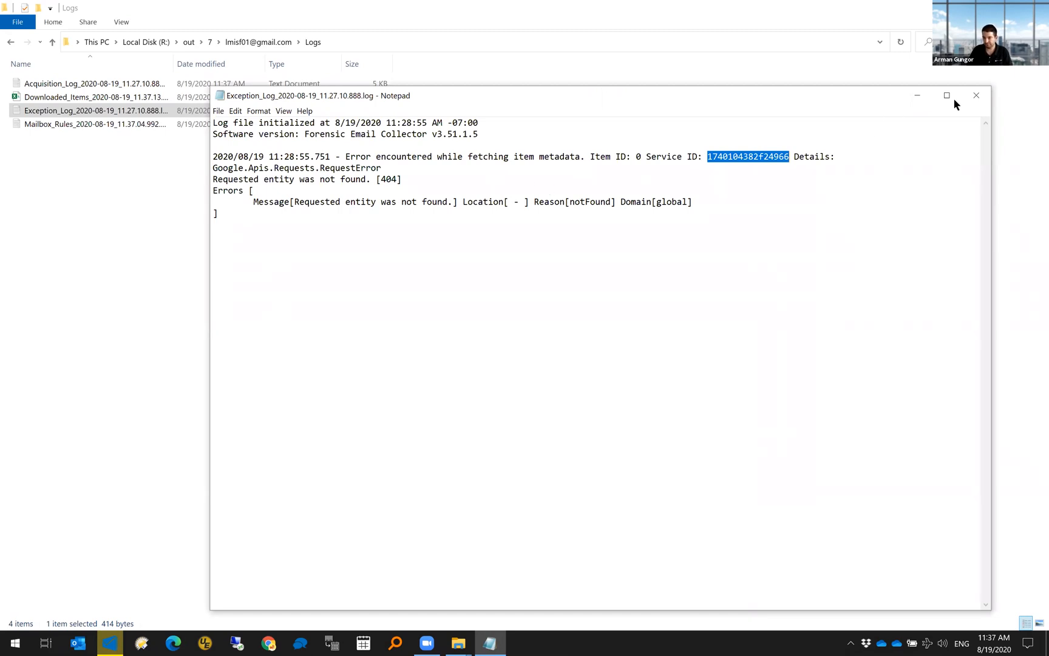
{"action": "left_click", "coordinate": [976, 95]}
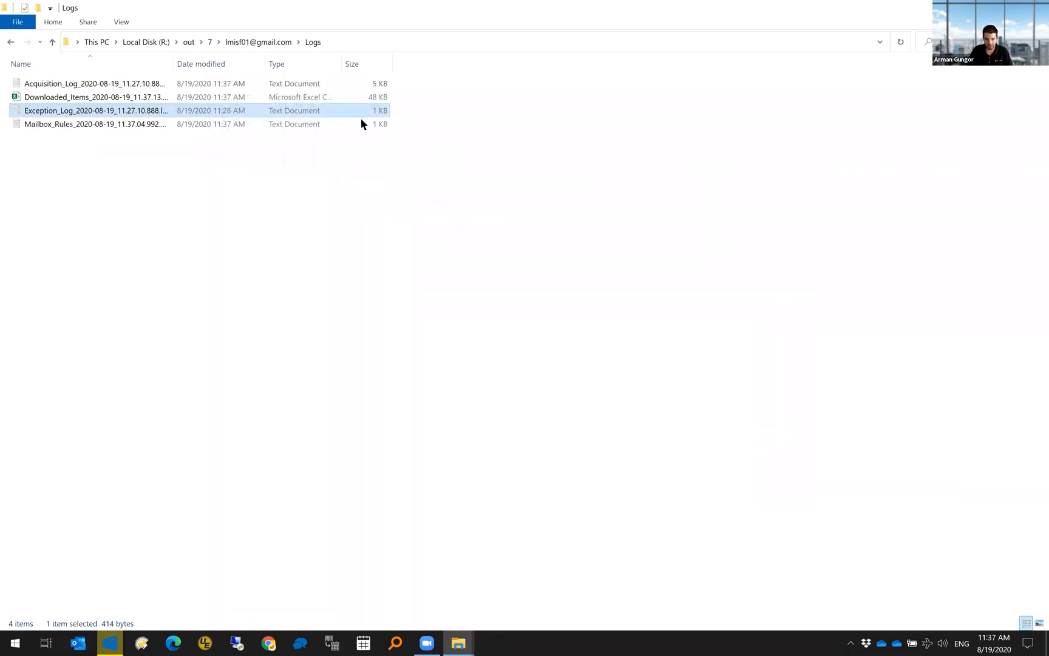
- Check the Mailbox_Rules log, then open the Downloaded_Items CSV in Excel
{"action": "double_click", "coordinate": [118, 122]}
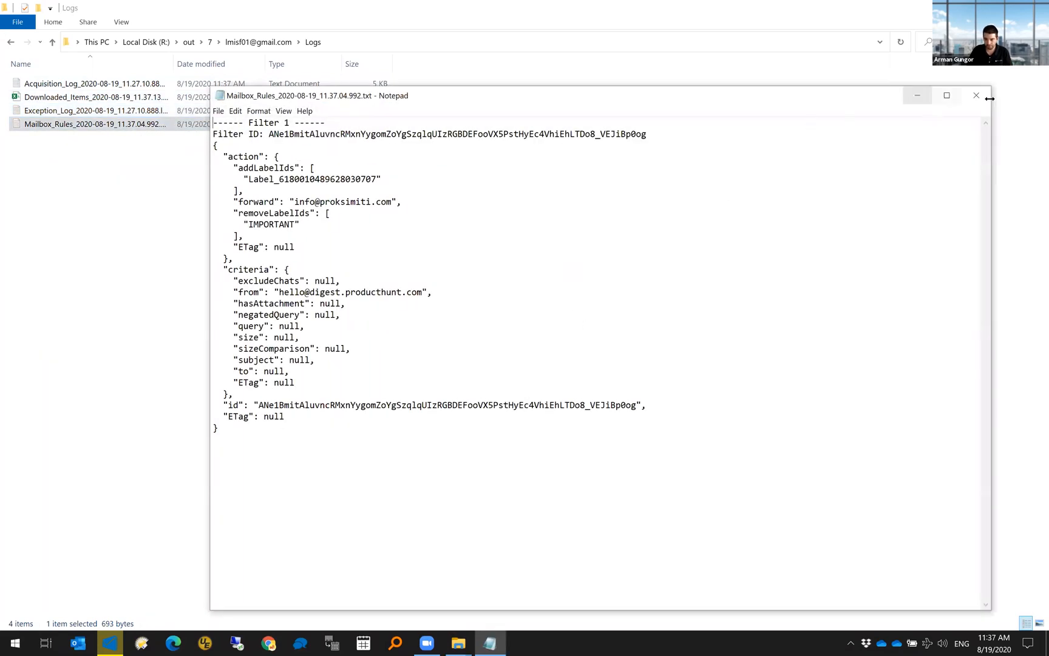
{"action": "left_click", "coordinate": [976, 95]}
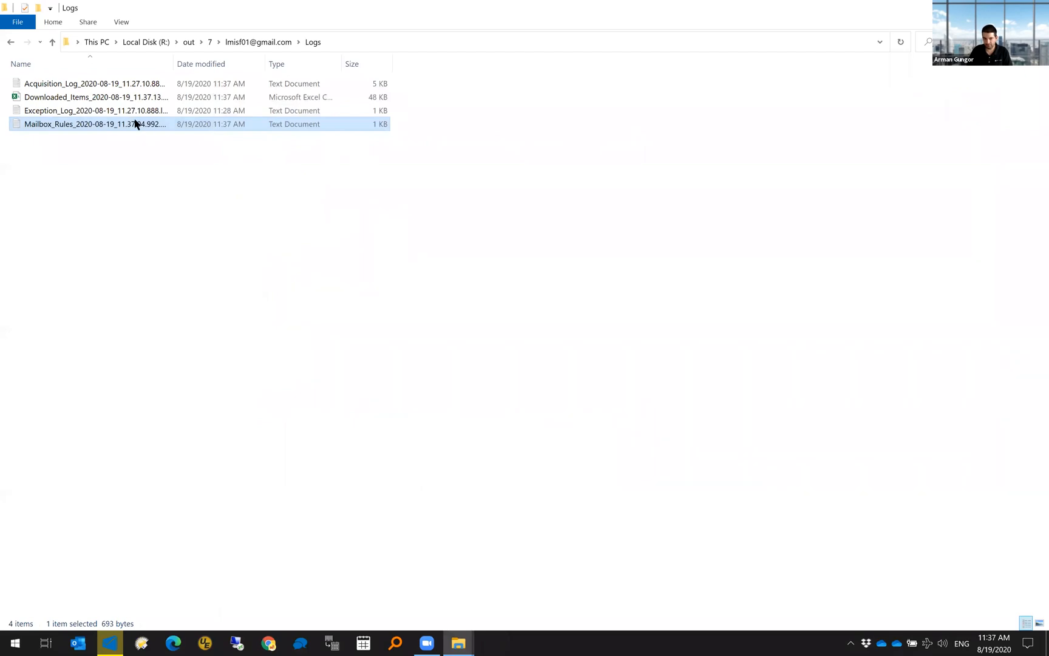
{"action": "double_click", "coordinate": [130, 98]}
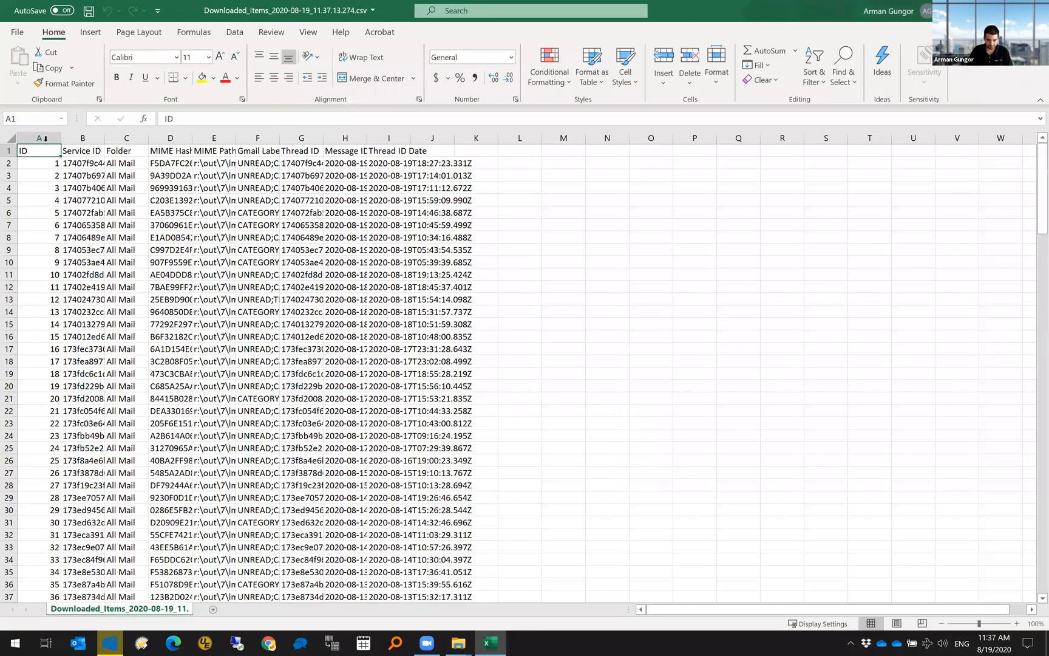
{"action": "key", "text": "ctrl+a"}
{"action": "double_click", "coordinate": [61, 138]}
{"action": "left_click", "coordinate": [393, 173]}
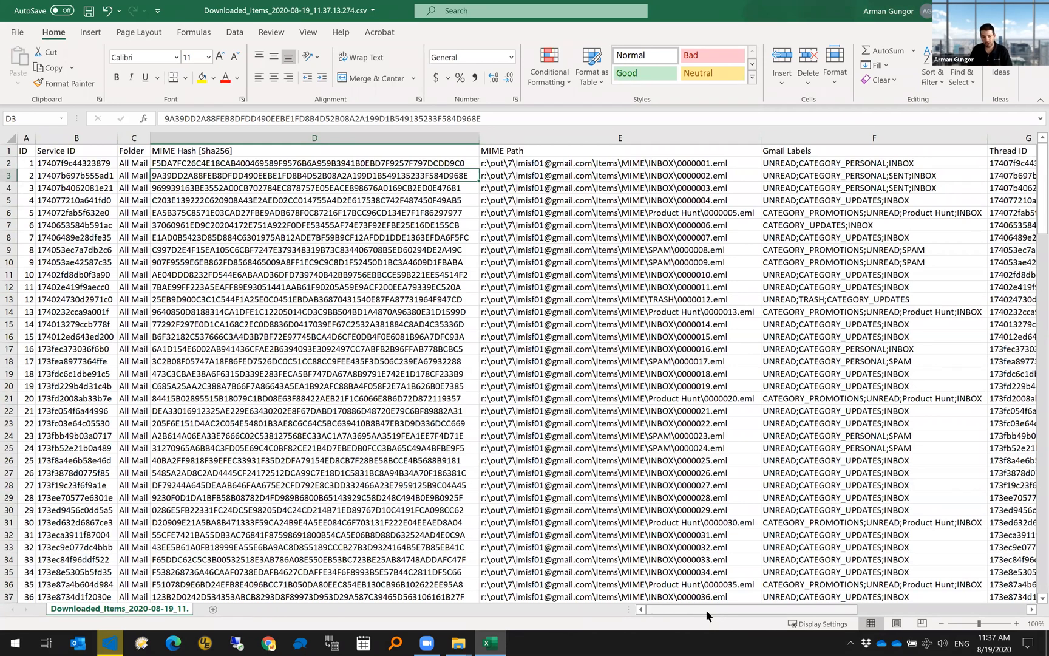
{"action": "left_click", "coordinate": [71, 165]}
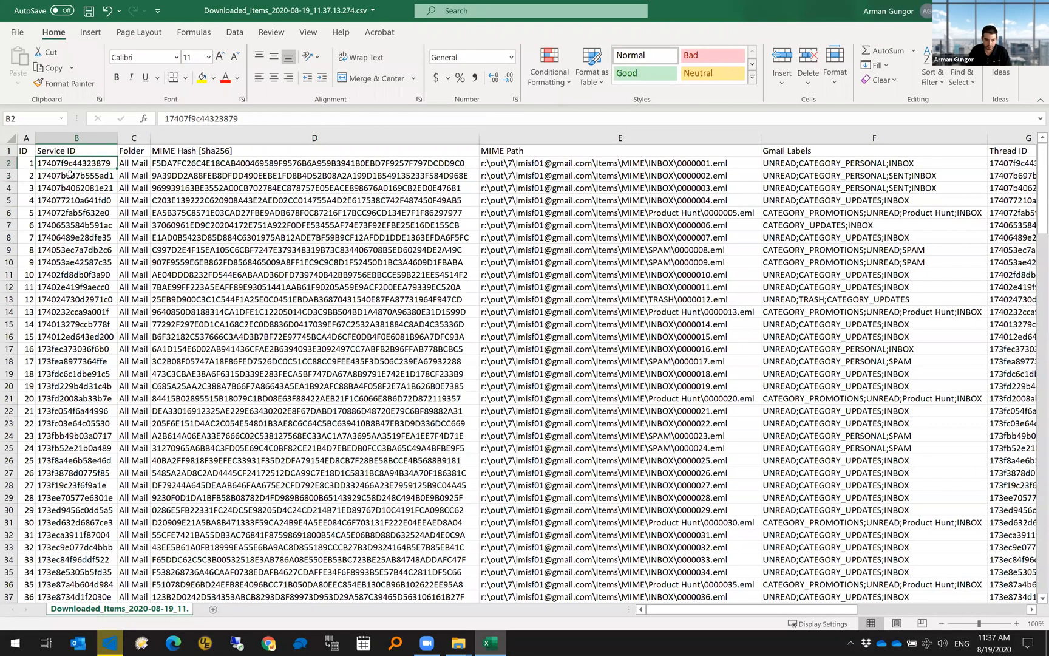
{"action": "left_click_drag", "start_coordinate": [71, 166], "coordinate": [73, 178]}
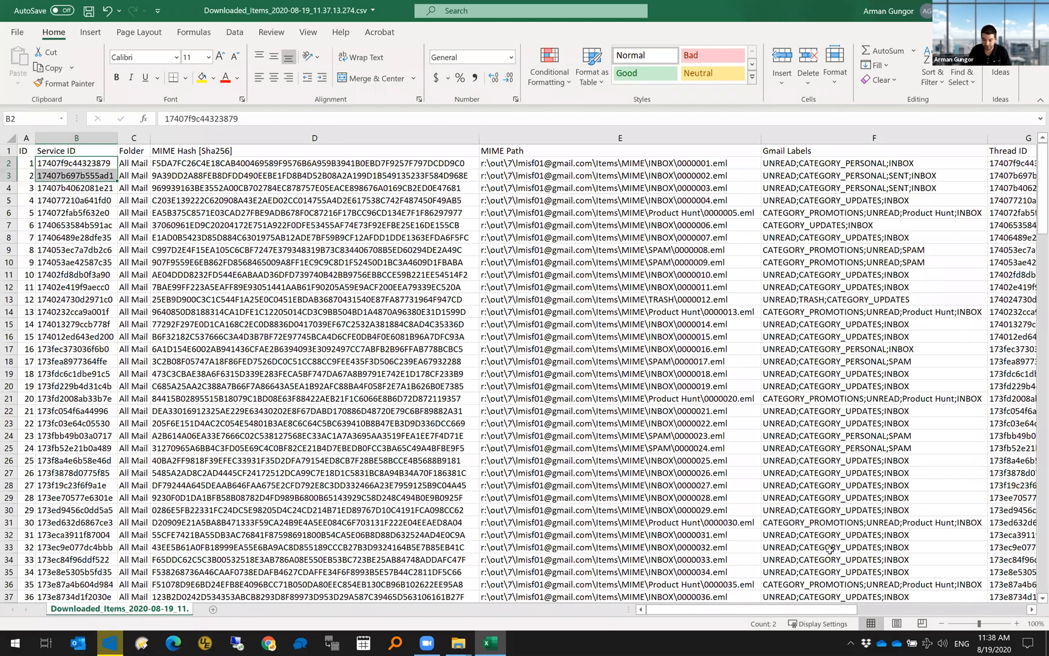
{"action": "left_click", "coordinate": [1000, 161]}
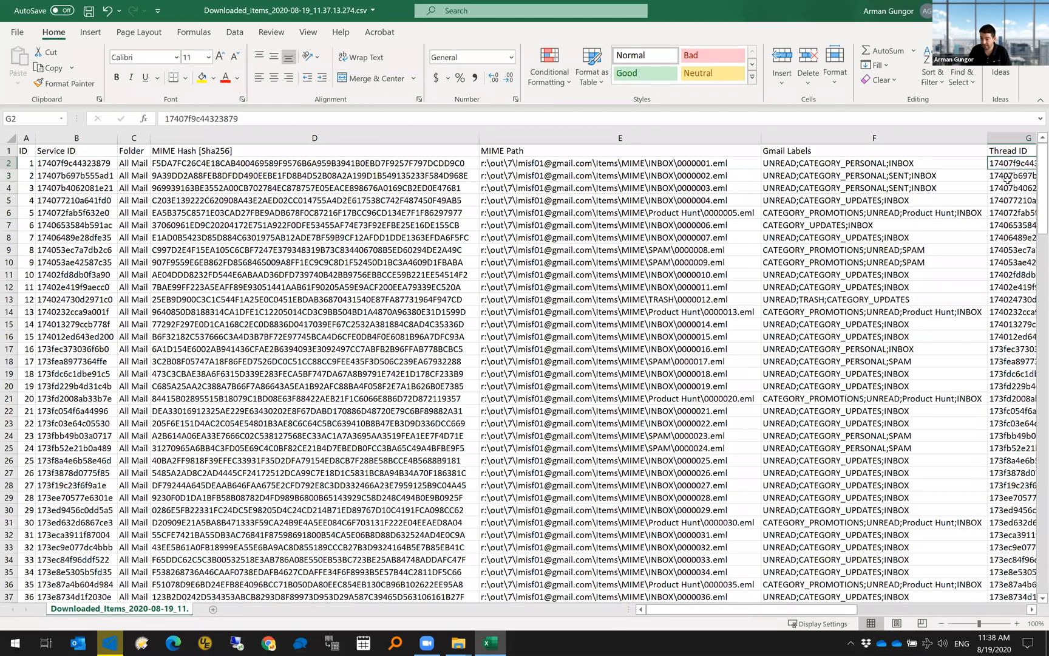
{"action": "left_click_drag", "start_coordinate": [847, 610], "coordinate": [1019, 600]}
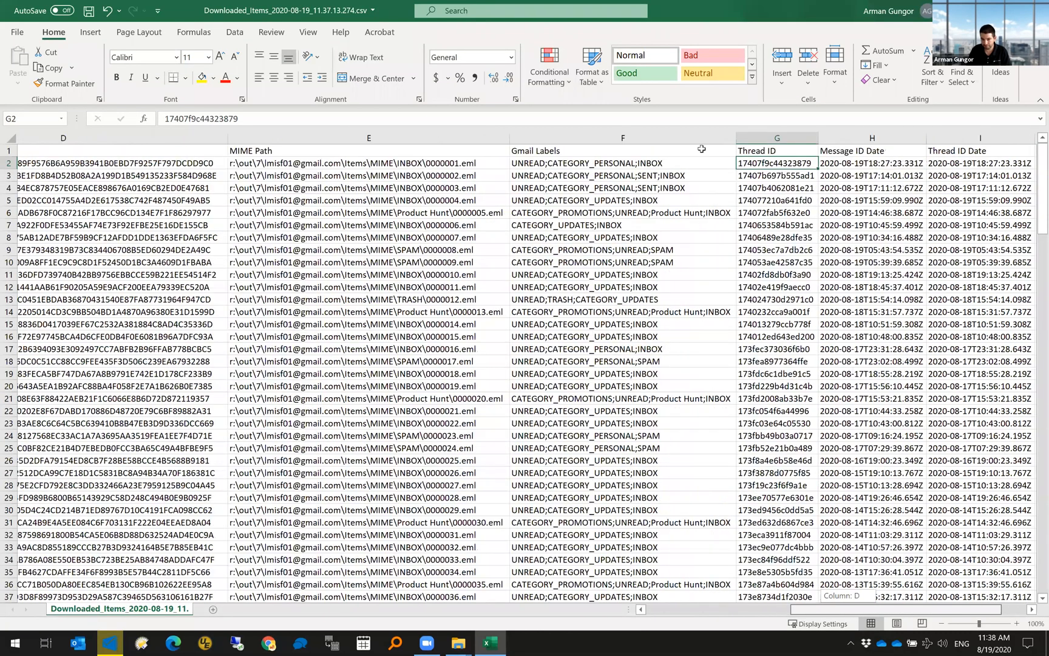
{"action": "left_click", "coordinate": [687, 136]}
{"action": "left_click", "coordinate": [751, 136]}
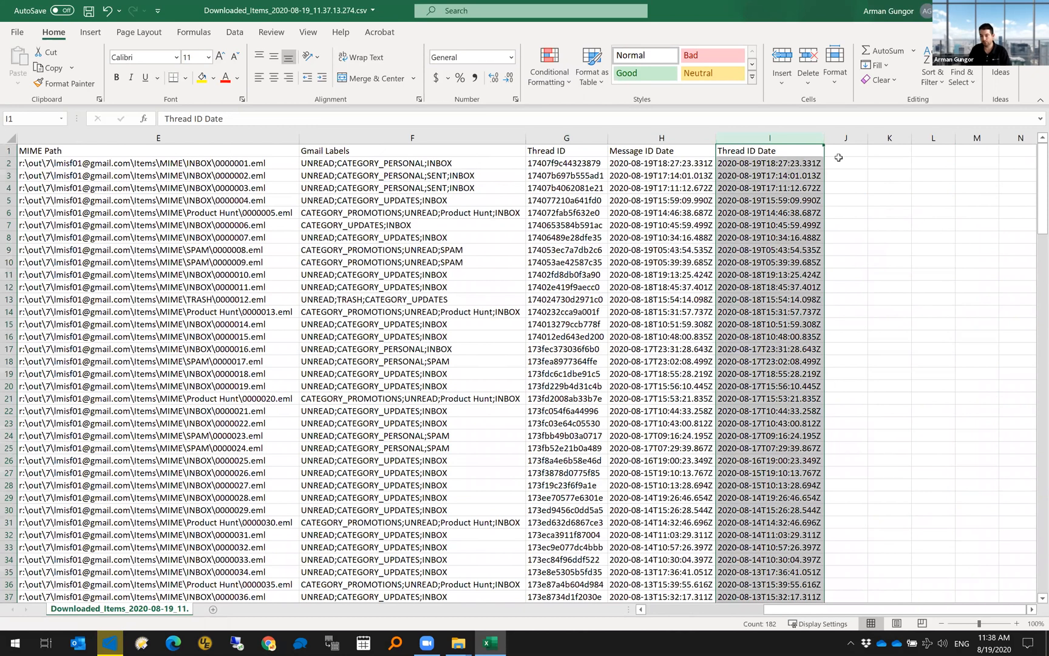
{"action": "left_click", "coordinate": [669, 162]}
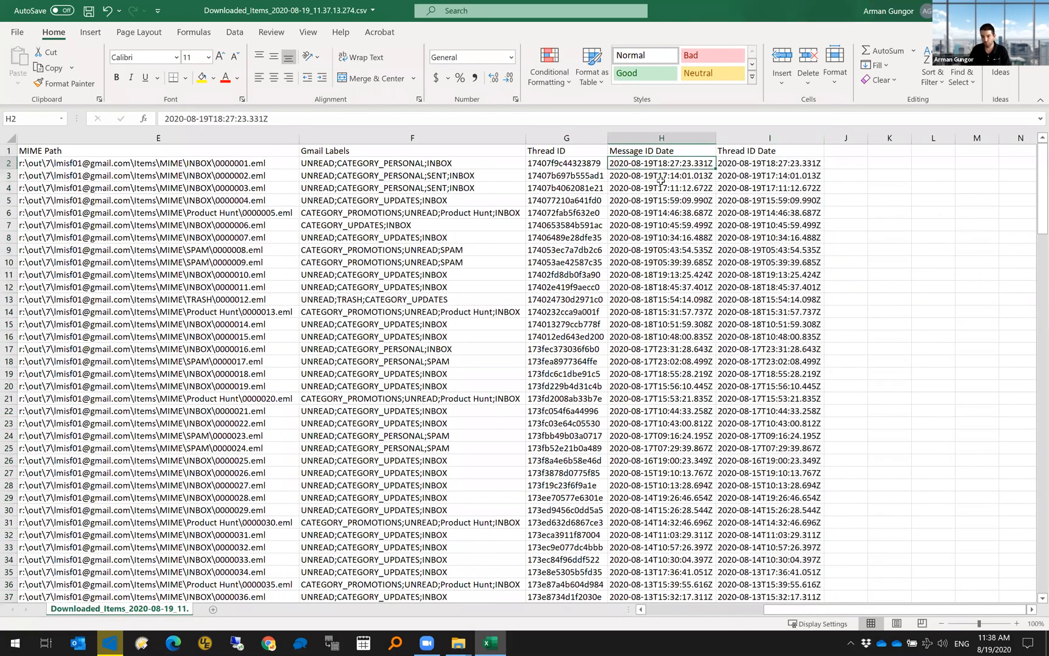
{"action": "key", "text": "Left"}
{"action": "key", "text": "Left"}
{"action": "key", "text": "Left"}
{"action": "key", "text": "Left"}
{"action": "key", "text": "Left"}
{"action": "key", "text": "Left"}
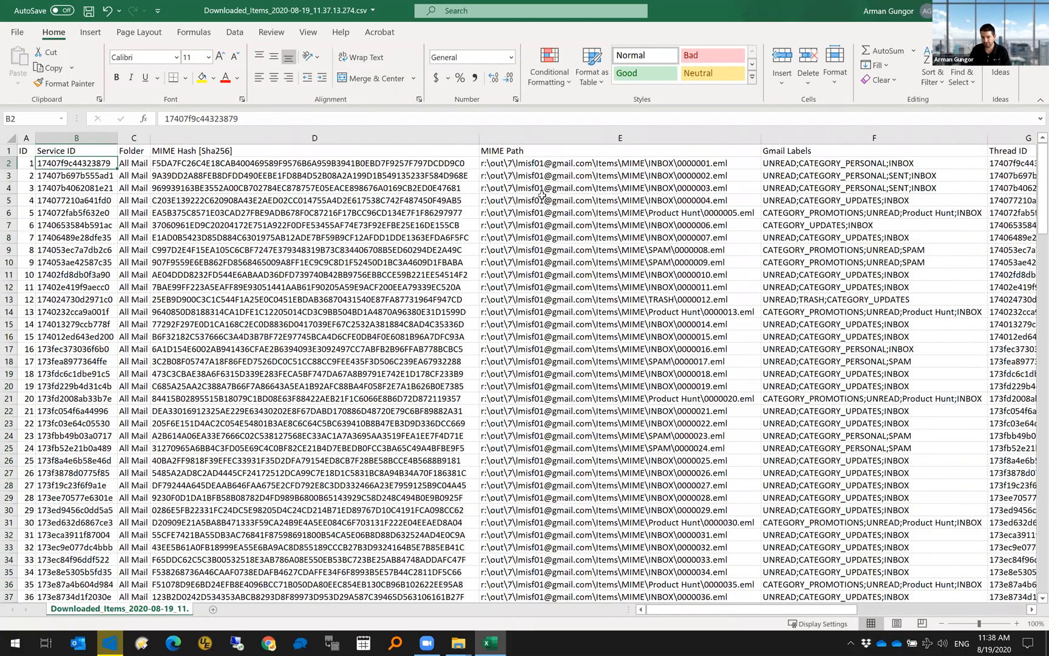
{"action": "key", "text": "Right"}
{"action": "key", "text": "Right"}
{"action": "key", "text": "Right"}
{"action": "key", "text": "Right"}
{"action": "key", "text": "Right"}
{"action": "key", "text": "Right"}
{"action": "key", "text": "Right"}
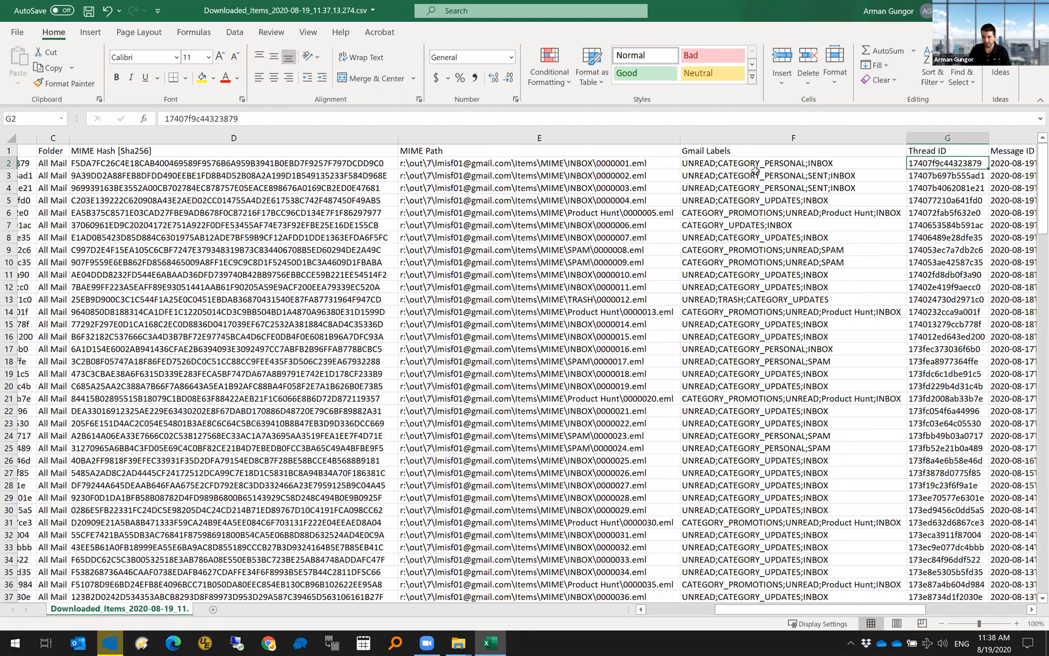
{"action": "key", "text": "Left"}
{"action": "key", "text": "Left"}
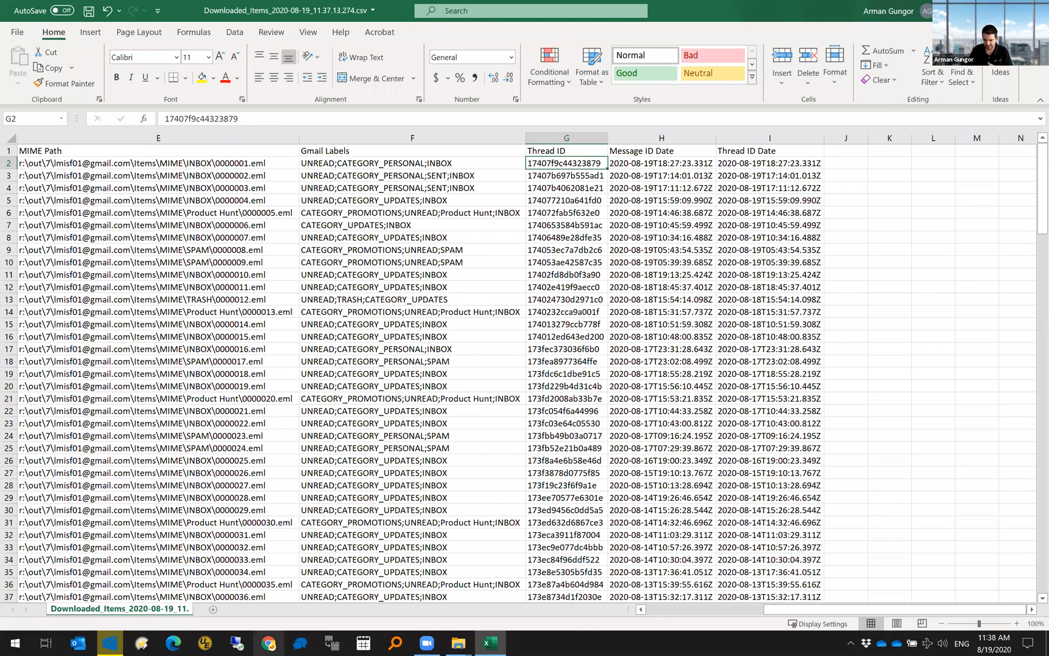
{"action": "left_click", "coordinate": [268, 643]}
{"action": "type", "text": "metaspi"}
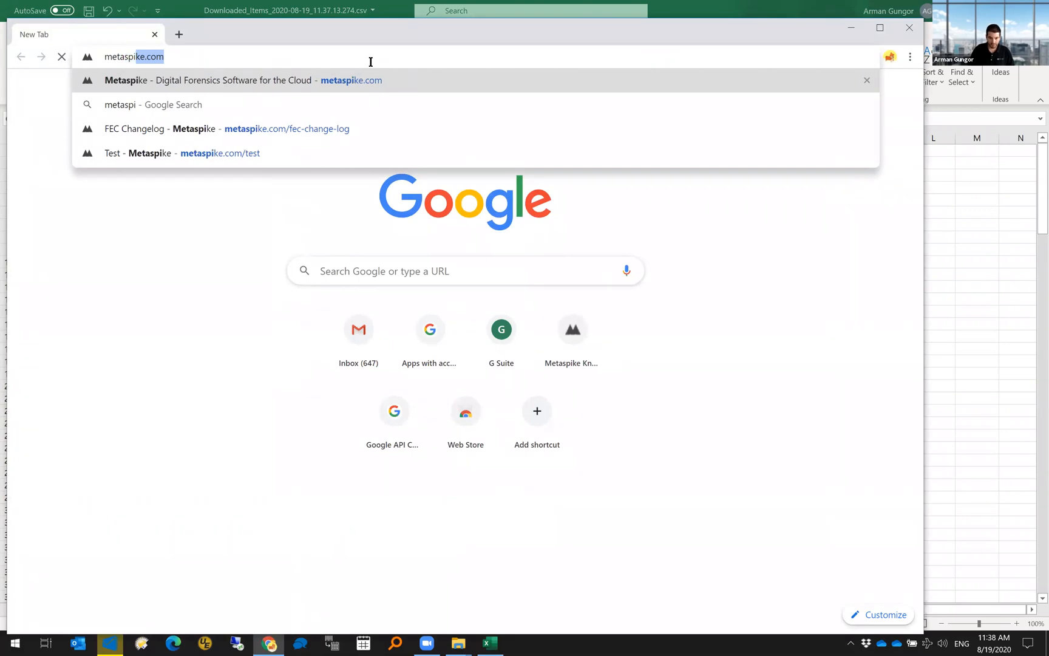
{"action": "key", "text": "Right"}
{"action": "type", "text": "/bl;"}
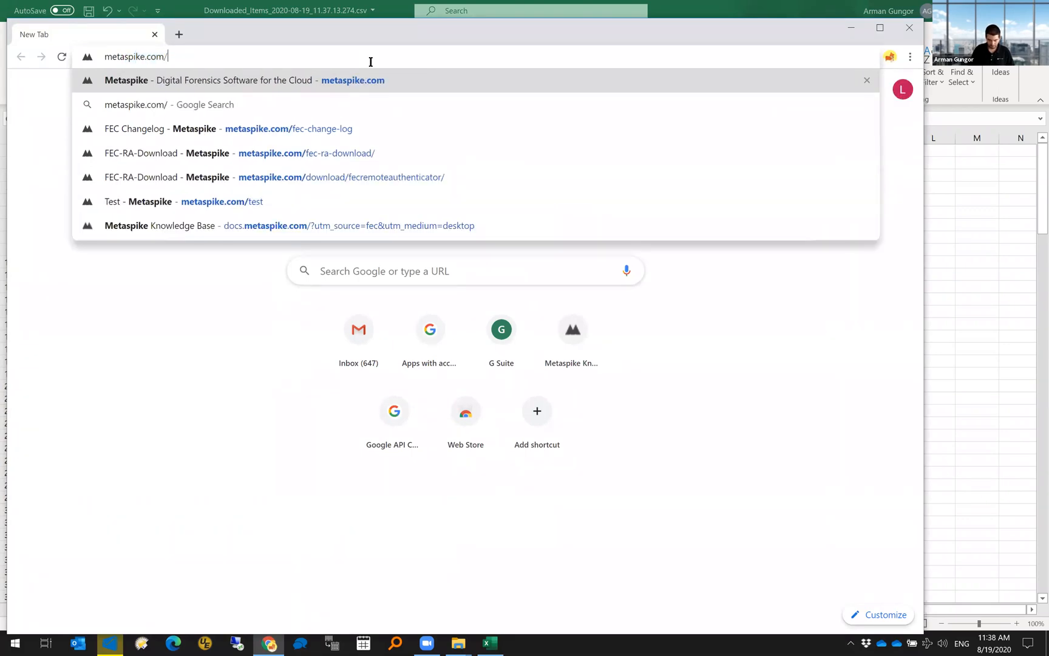
{"action": "type", "text": "og"}
{"action": "key", "text": "Return"}
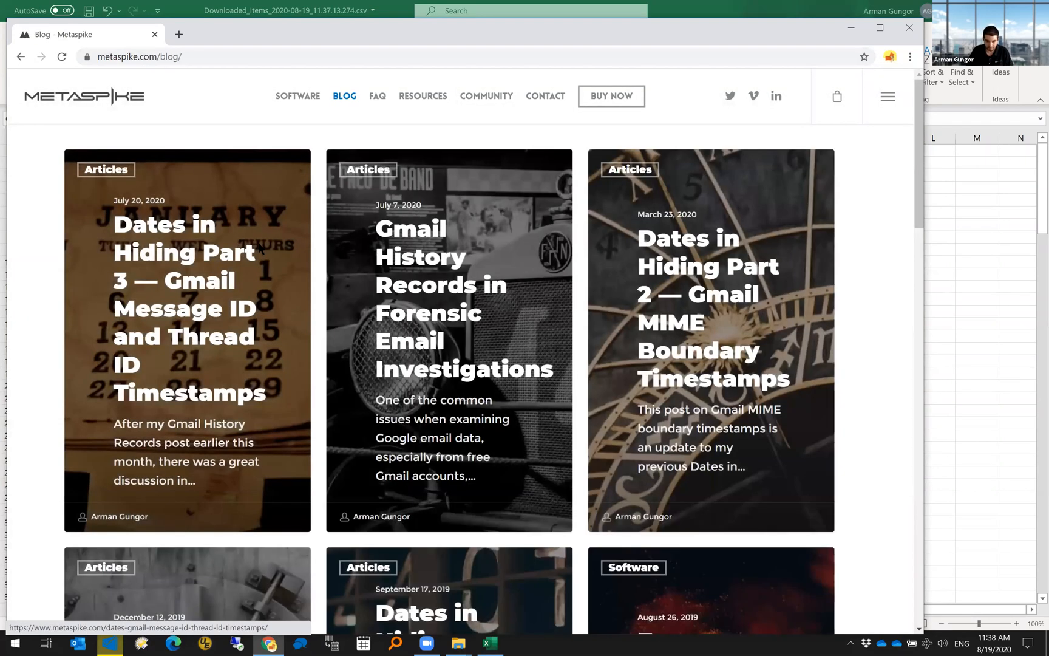
{"action": "left_click", "coordinate": [260, 247]}
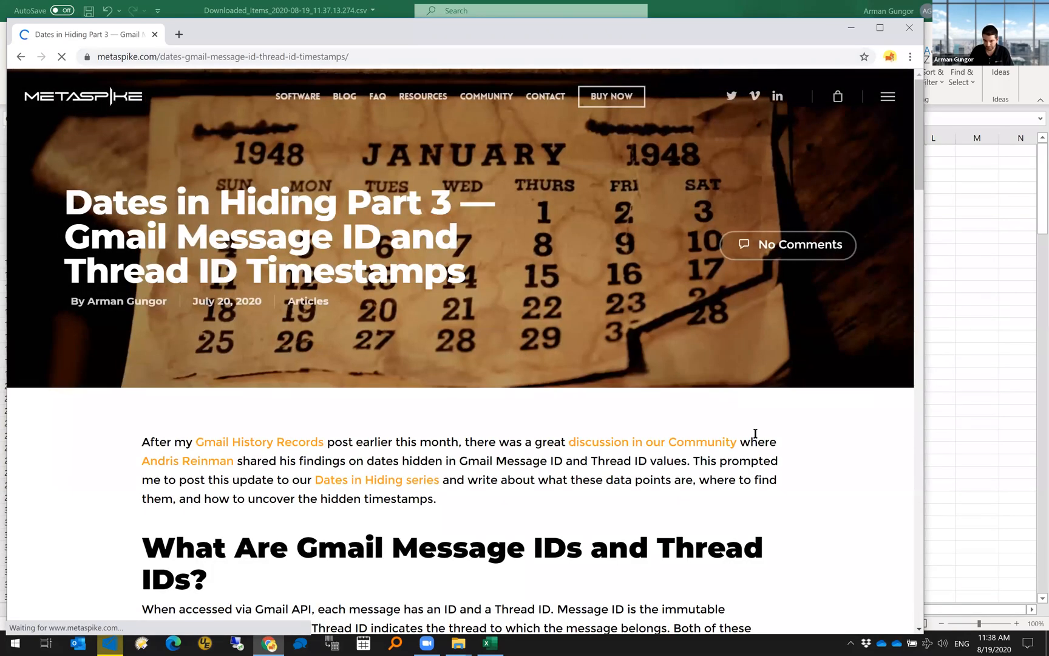
{"action": "scroll", "coordinate": [744, 413], "scroll_direction": "down", "scroll_amount": 4}
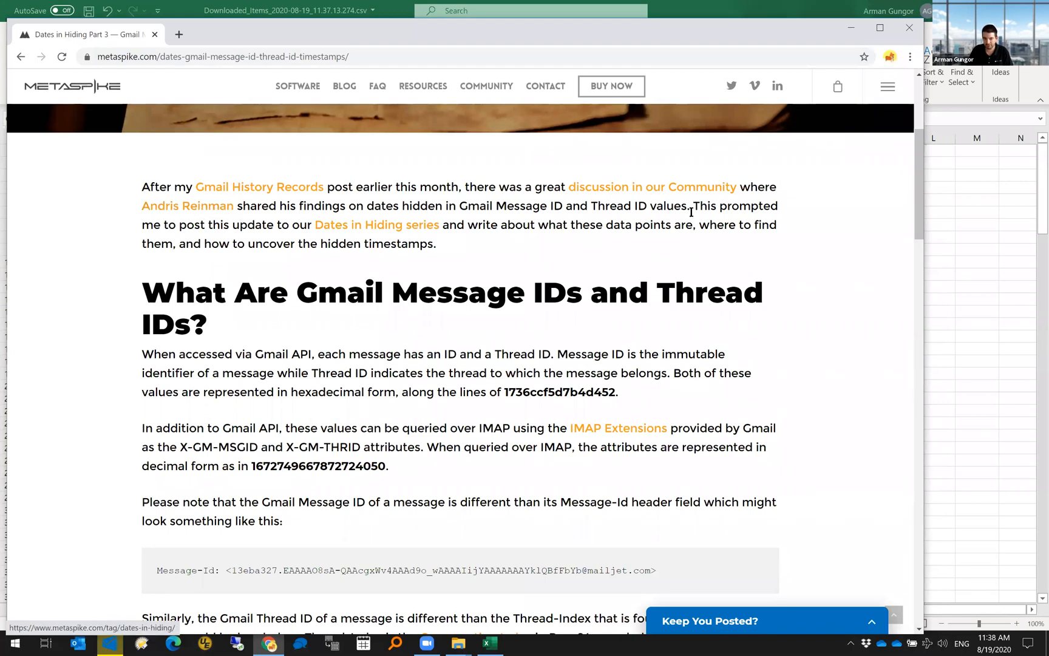
{"action": "scroll", "coordinate": [896, 226], "scroll_direction": "up", "scroll_amount": 2}
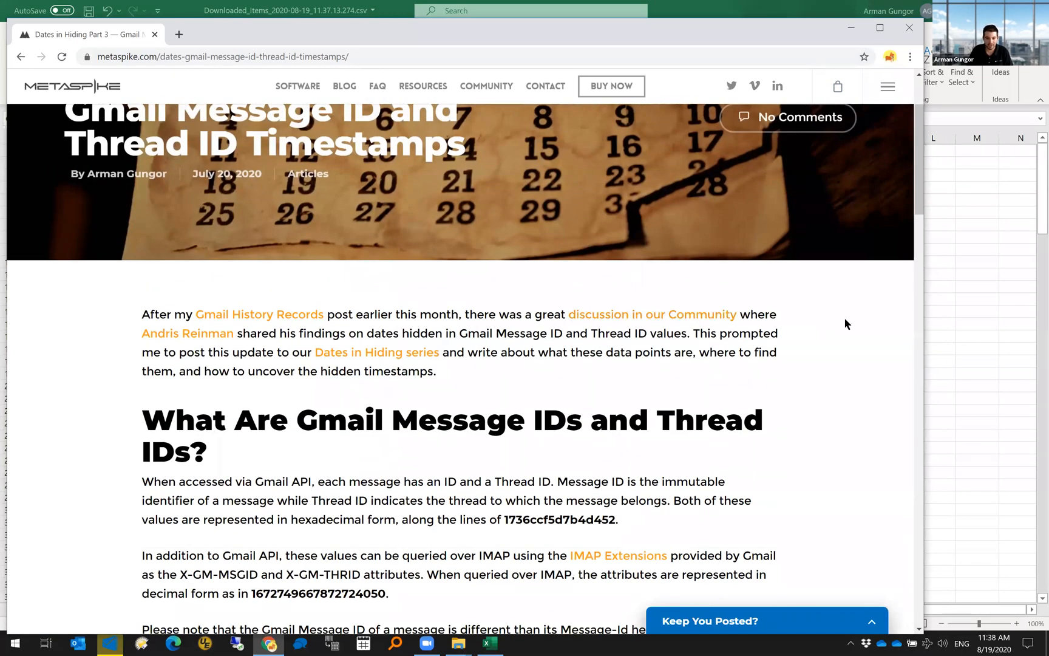
{"action": "scroll", "coordinate": [843, 316], "scroll_direction": "down", "scroll_amount": 9}
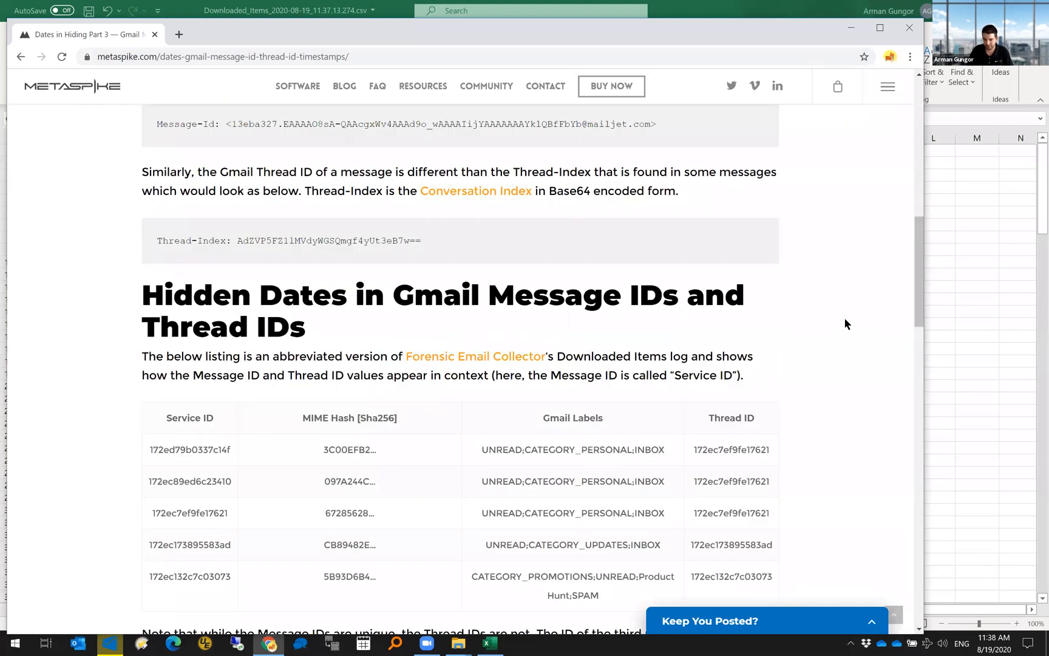
{"action": "scroll", "coordinate": [845, 324], "scroll_direction": "down", "scroll_amount": 5}
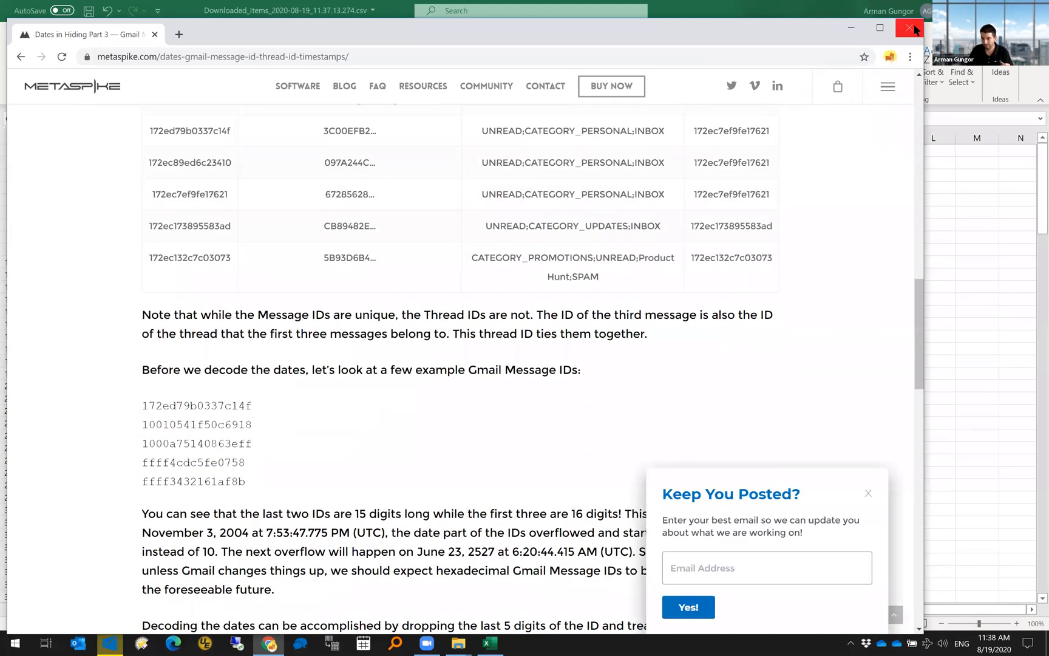
{"action": "key", "text": "alt+Tab"}
{"action": "left_click", "coordinate": [694, 179]}
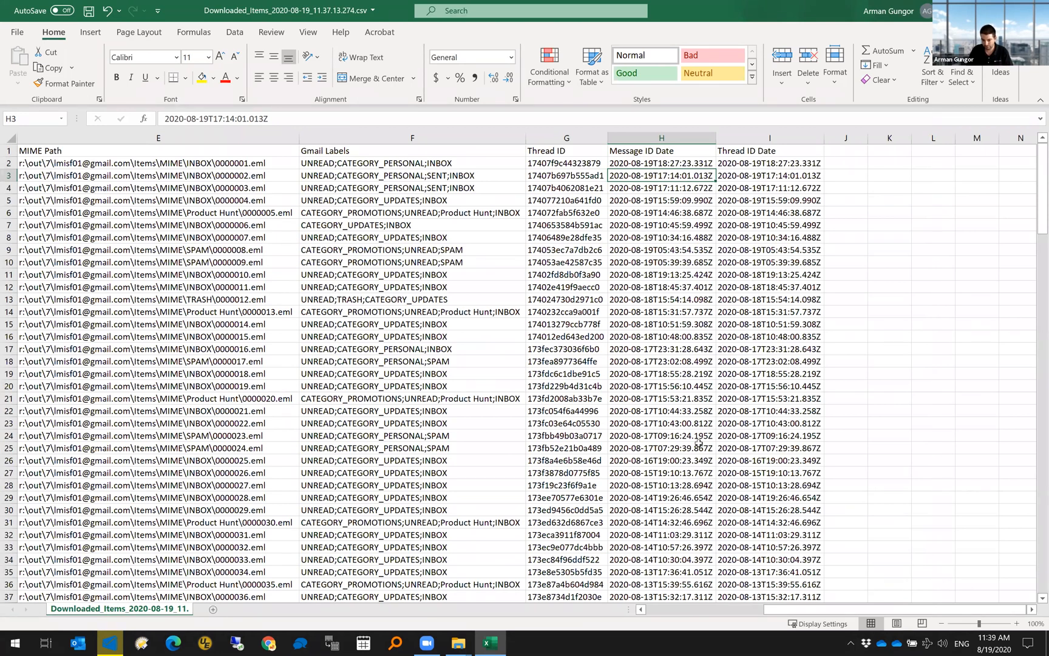
- Select rows 40–41 to compare their shared Thread ID date 2020-08-12T20:52:15.380Z
{"action": "scroll", "coordinate": [698, 444], "scroll_direction": "down", "scroll_amount": 1}
{"action": "scroll", "coordinate": [698, 443], "scroll_direction": "down", "scroll_amount": 1}
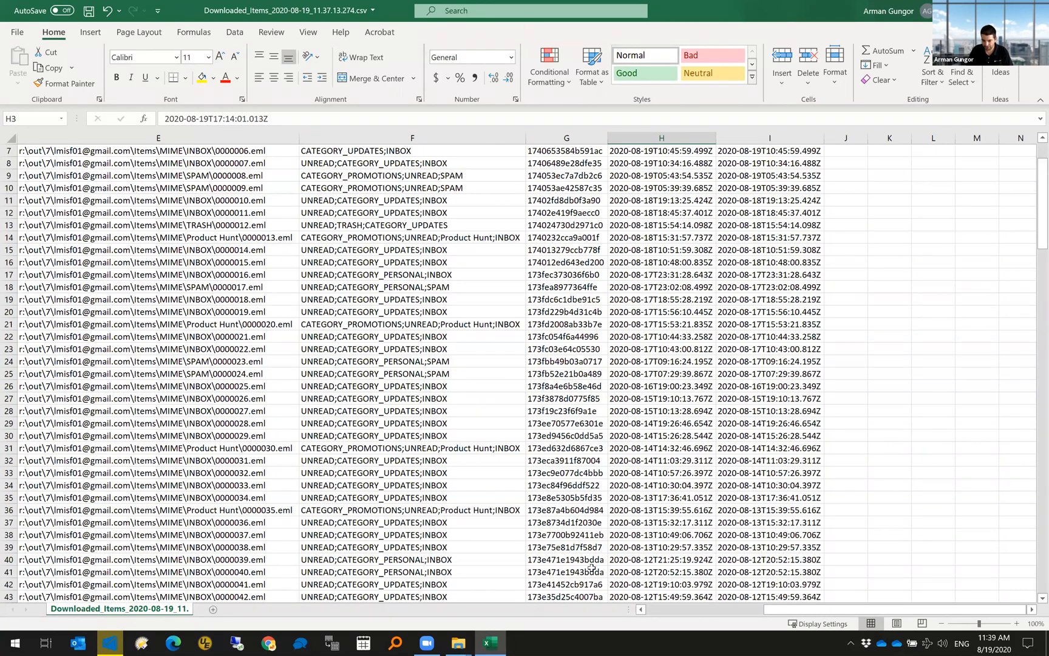
{"action": "left_click", "coordinate": [817, 573]}
{"action": "left_click_drag", "start_coordinate": [628, 577], "coordinate": [502, 561]}
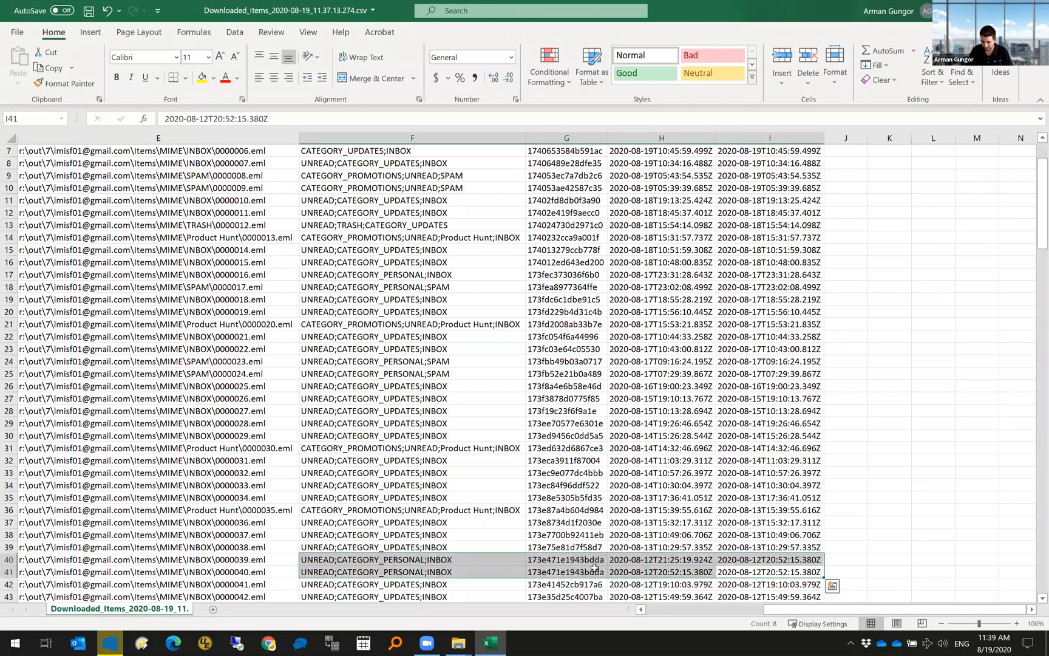
{"action": "left_click_drag", "start_coordinate": [684, 615], "coordinate": [76, 574]}
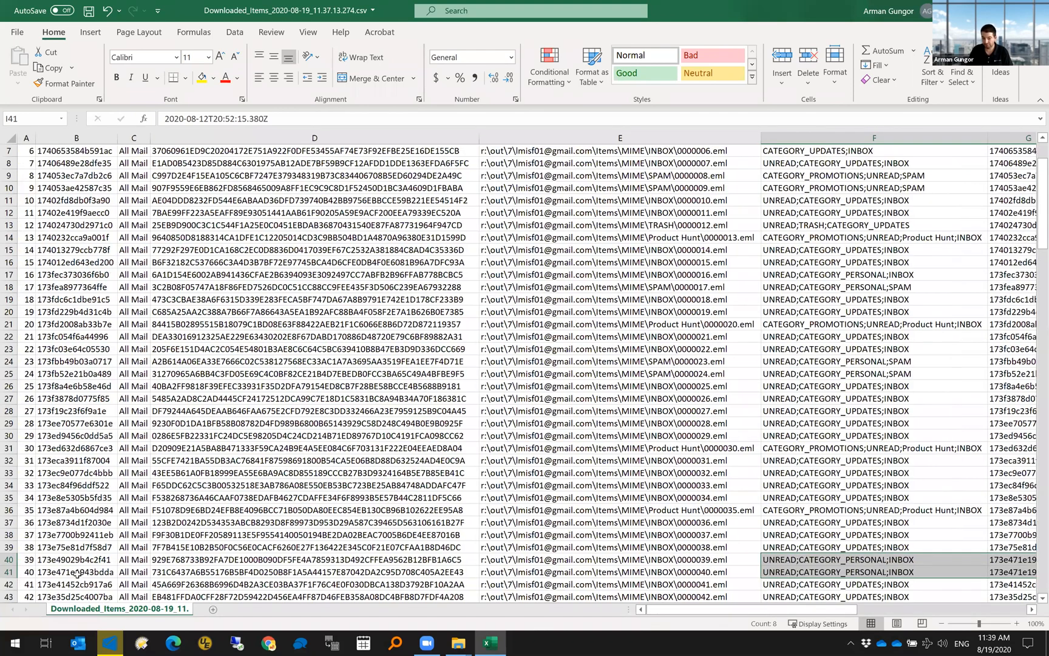
{"action": "left_click_drag", "start_coordinate": [828, 609], "coordinate": [1025, 607]}
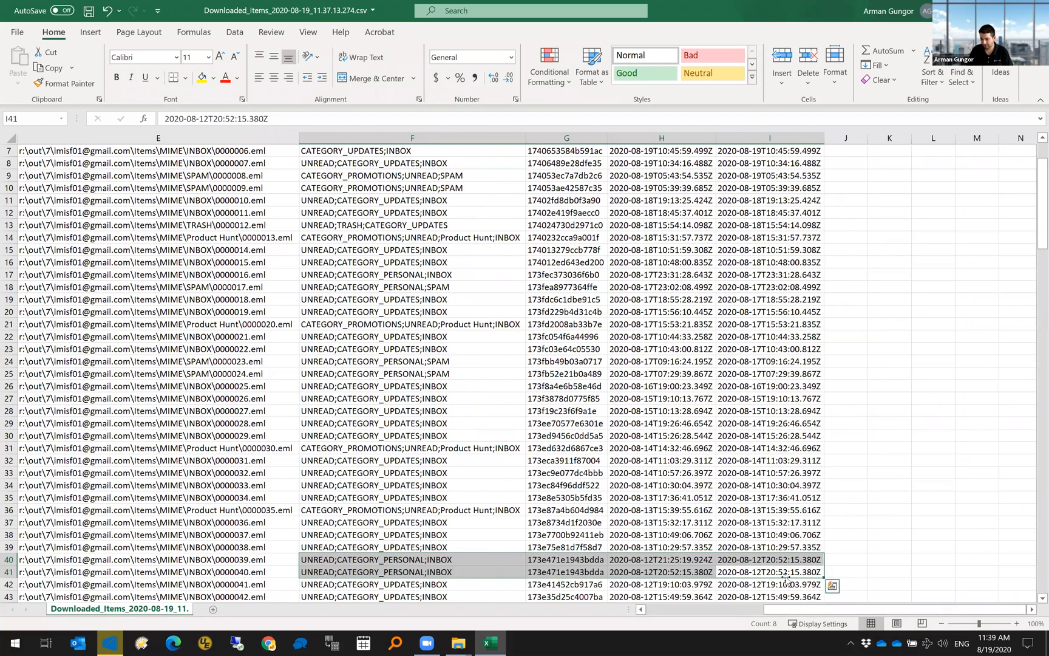
{"action": "left_click_drag", "start_coordinate": [785, 572], "coordinate": [781, 563]}
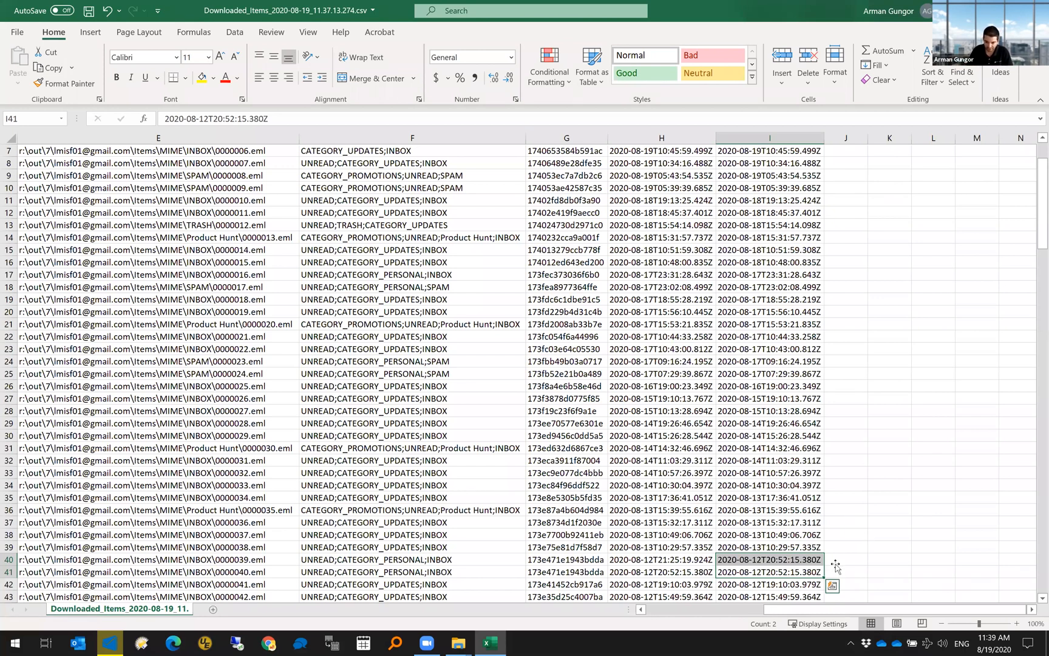
- Go to Local Disk (R:) and open History_Record_Export_2020-08-19_11.30.03.714.txt in UltraEdit
{"action": "mouse_move", "coordinate": [458, 642]}
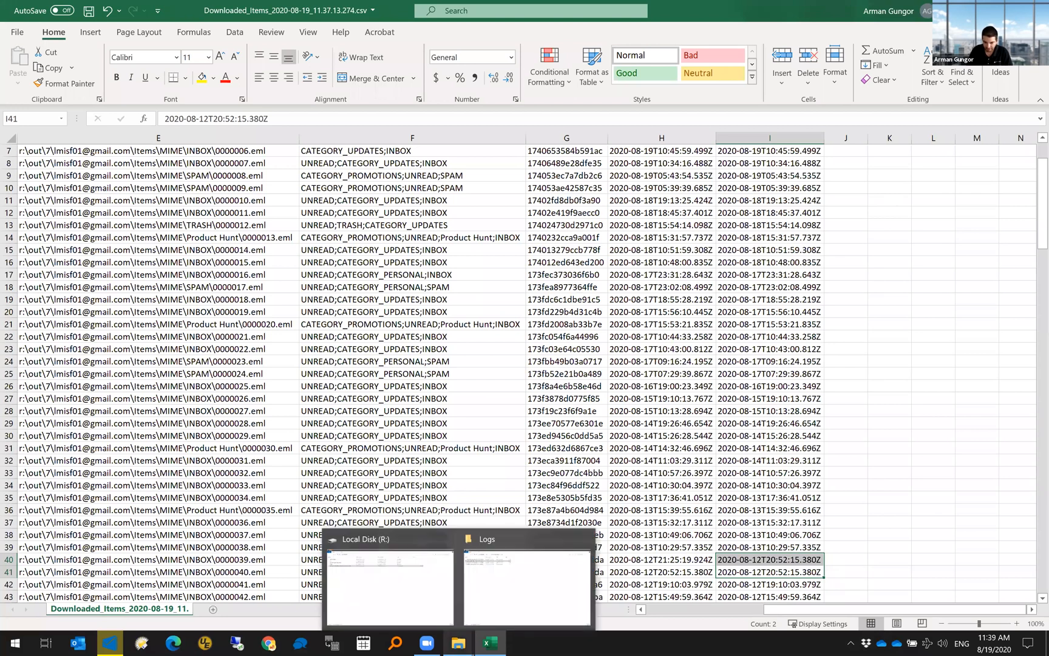
{"action": "left_click", "coordinate": [510, 591]}
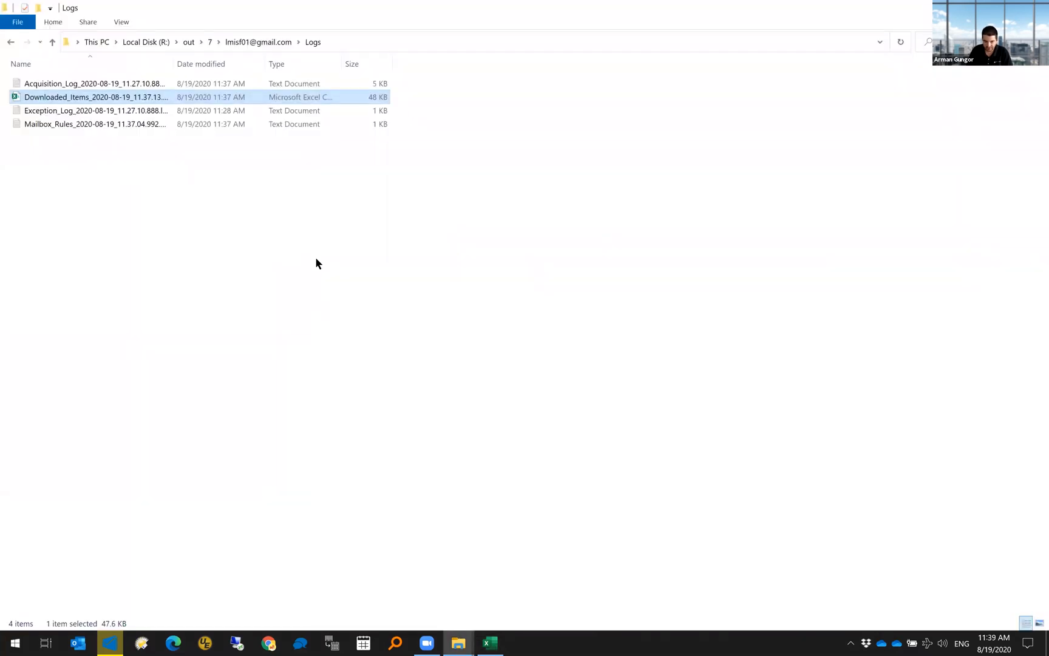
{"action": "left_click", "coordinate": [9, 43]}
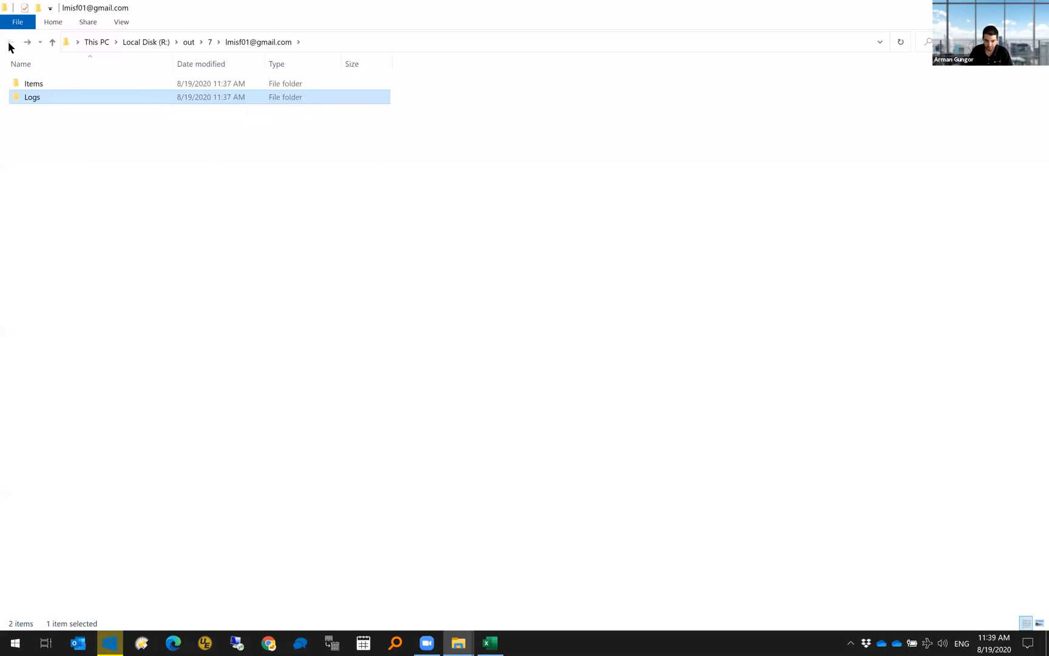
{"action": "left_click", "coordinate": [154, 41]}
{"action": "right_click", "coordinate": [115, 139]}
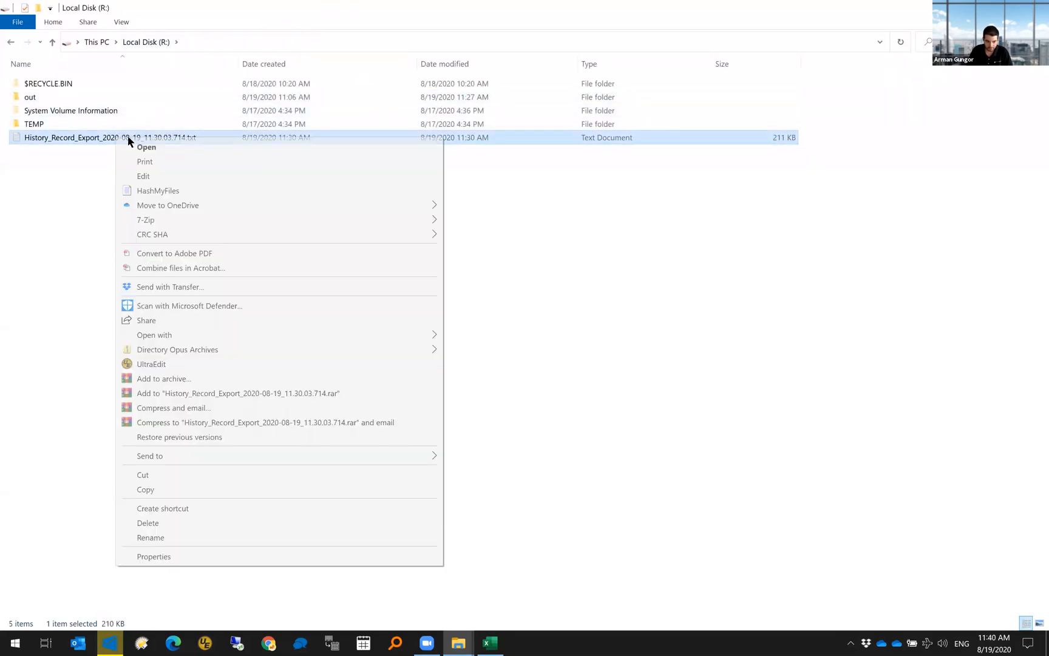
{"action": "left_click", "coordinate": [543, 303]}
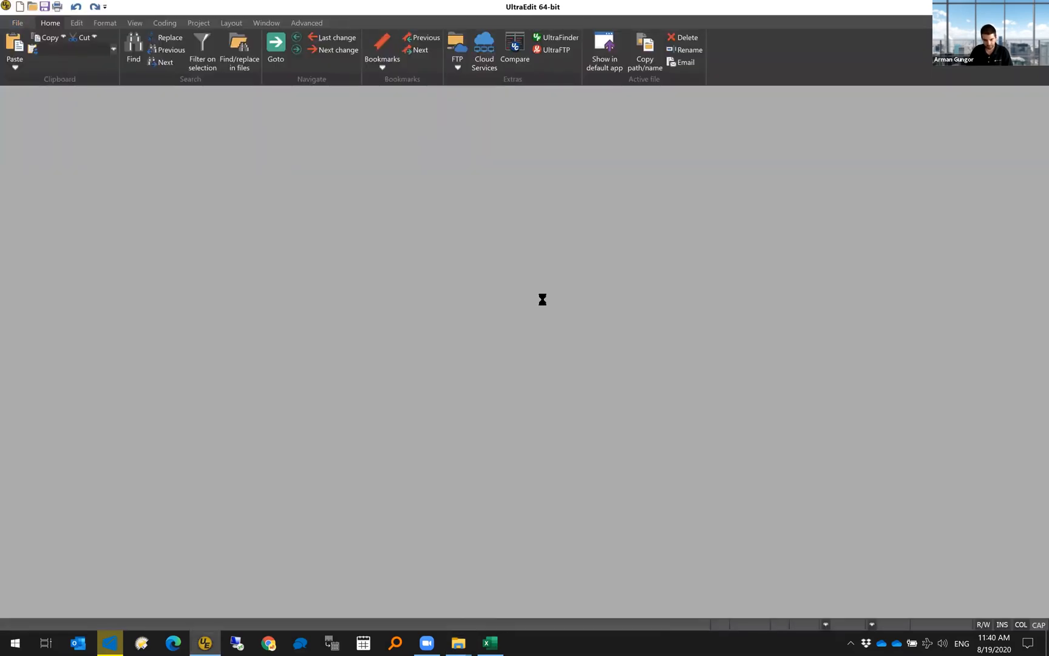
{"action": "key", "text": "ctrl+End"}
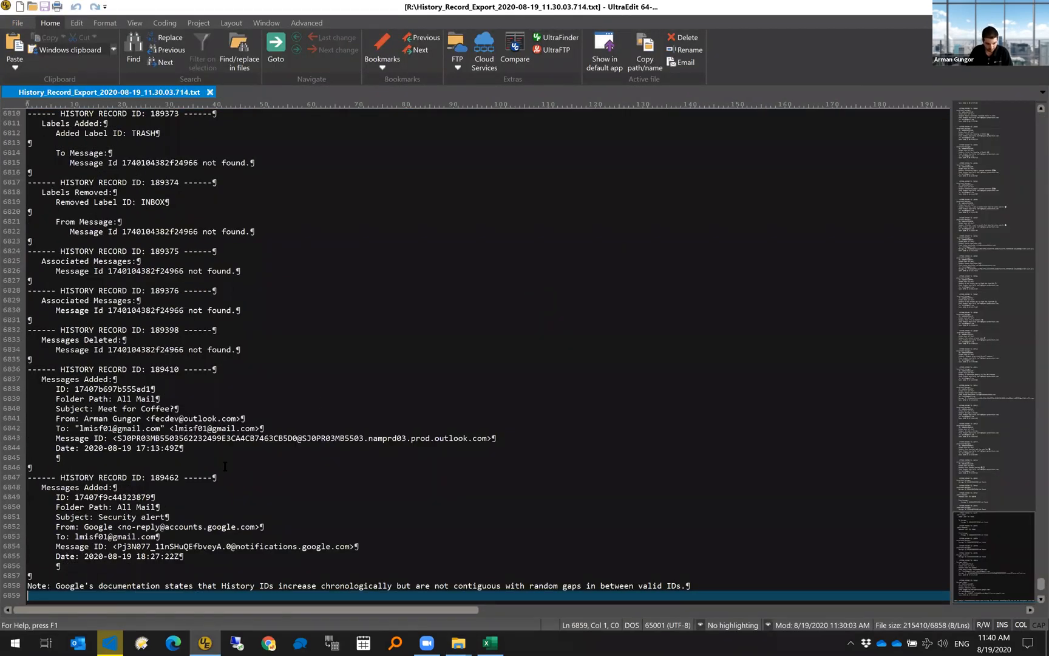
{"action": "left_click", "coordinate": [214, 445]}
{"action": "left_click_drag", "start_coordinate": [122, 448], "coordinate": [56, 449]}
{"action": "left_click_drag", "start_coordinate": [122, 448], "coordinate": [200, 446]}
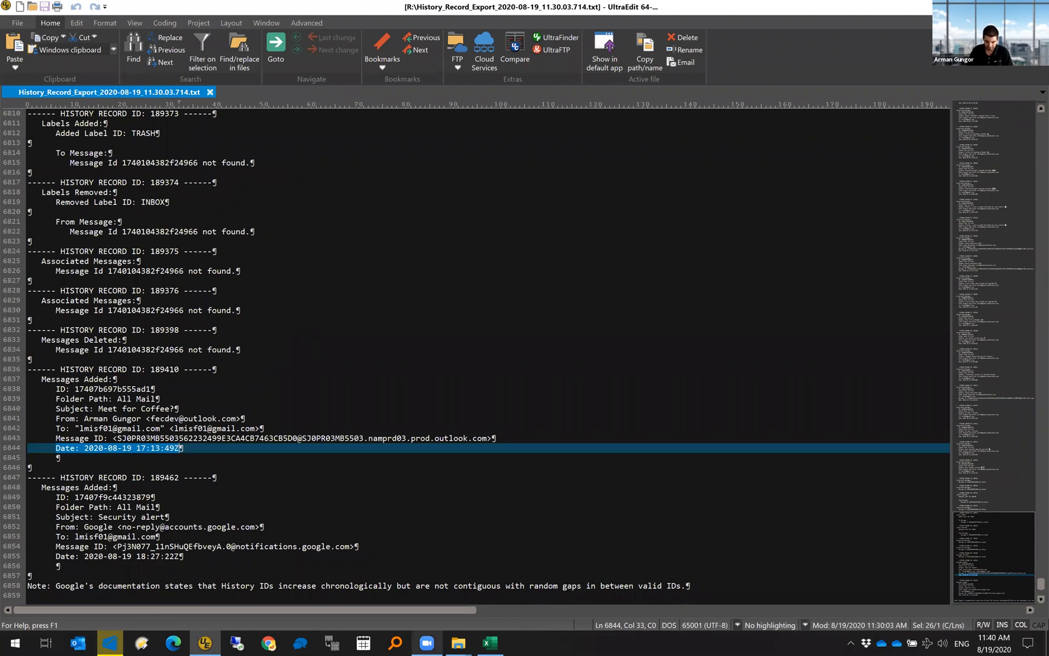
{"action": "left_click", "coordinate": [490, 643]}
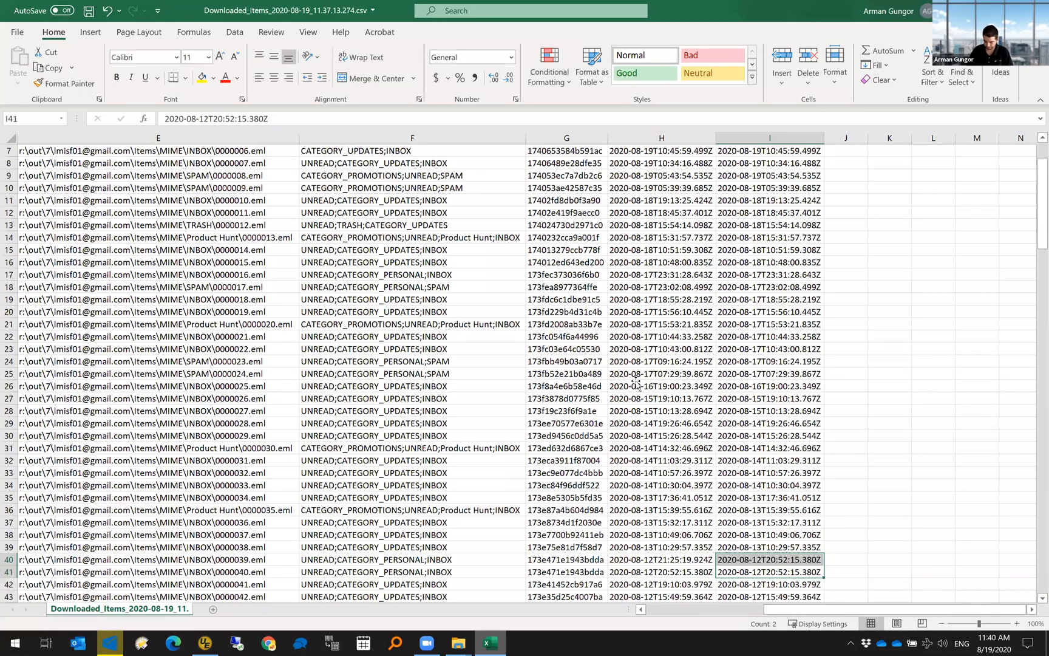
- Inspect row 3's Message ID date, Gmail labels and Thread ID, then return to File Explorer
{"action": "left_click", "coordinate": [637, 383]}
{"action": "key", "text": "ctrl+Home"}
{"action": "left_click", "coordinate": [456, 175]}
{"action": "key", "text": "Right"}
{"action": "key", "text": "Right"}
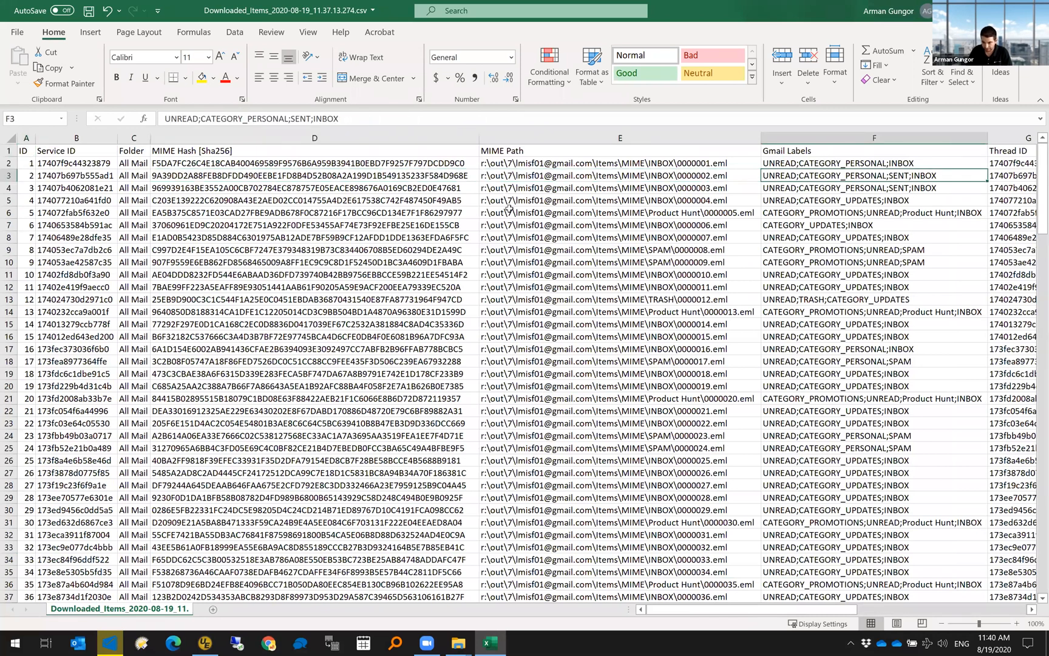
{"action": "key", "text": "Right"}
{"action": "key", "text": "Right"}
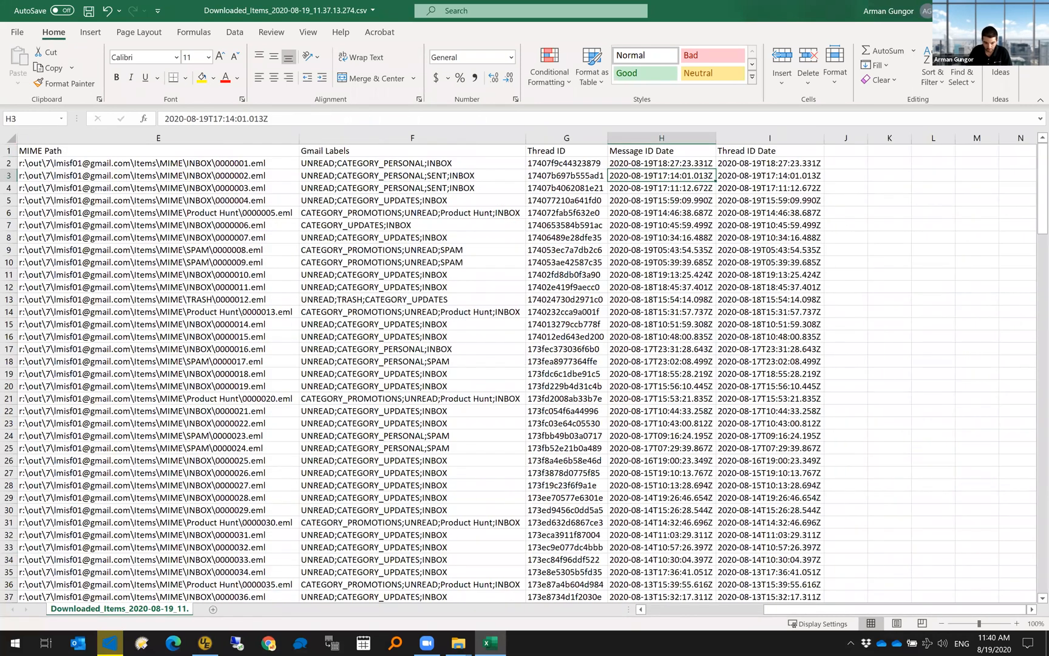
{"action": "left_click", "coordinate": [507, 592]}
- Browse out > 7 > mailbox > Items > MIME > INBOX and open 0000002.eml in UltraEdit
{"action": "left_click", "coordinate": [34, 100]}
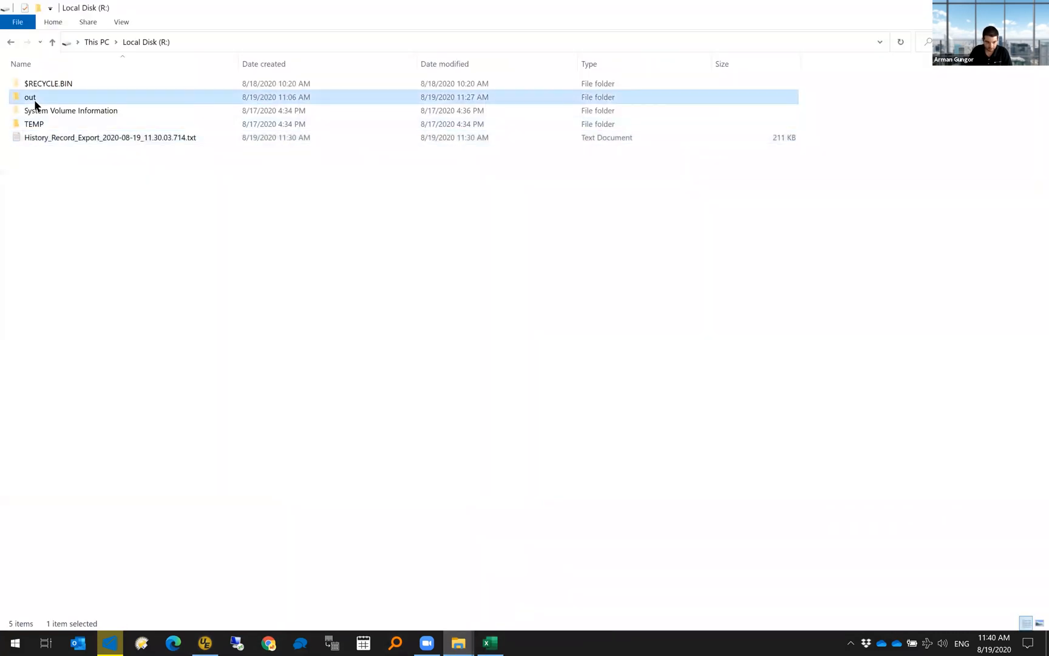
{"action": "double_click", "coordinate": [35, 102]}
{"action": "double_click", "coordinate": [28, 164]}
{"action": "left_click", "coordinate": [35, 90]}
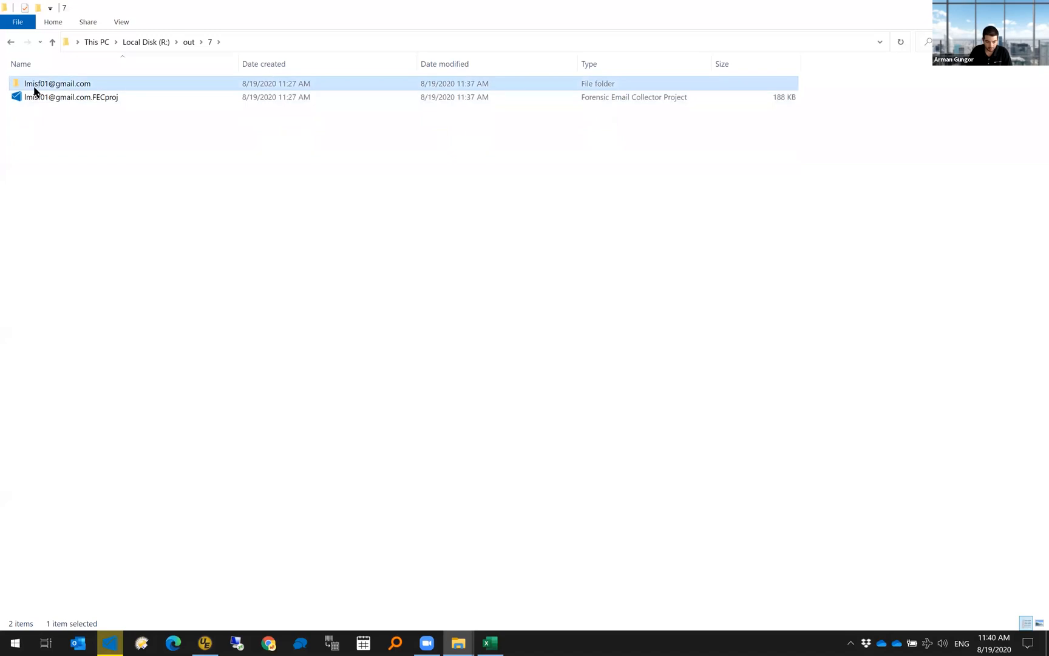
{"action": "double_click", "coordinate": [35, 91]}
{"action": "double_click", "coordinate": [33, 88]}
{"action": "left_click", "coordinate": [33, 85]}
{"action": "double_click", "coordinate": [34, 84]}
{"action": "double_click", "coordinate": [53, 96]}
{"action": "right_click", "coordinate": [52, 97]}
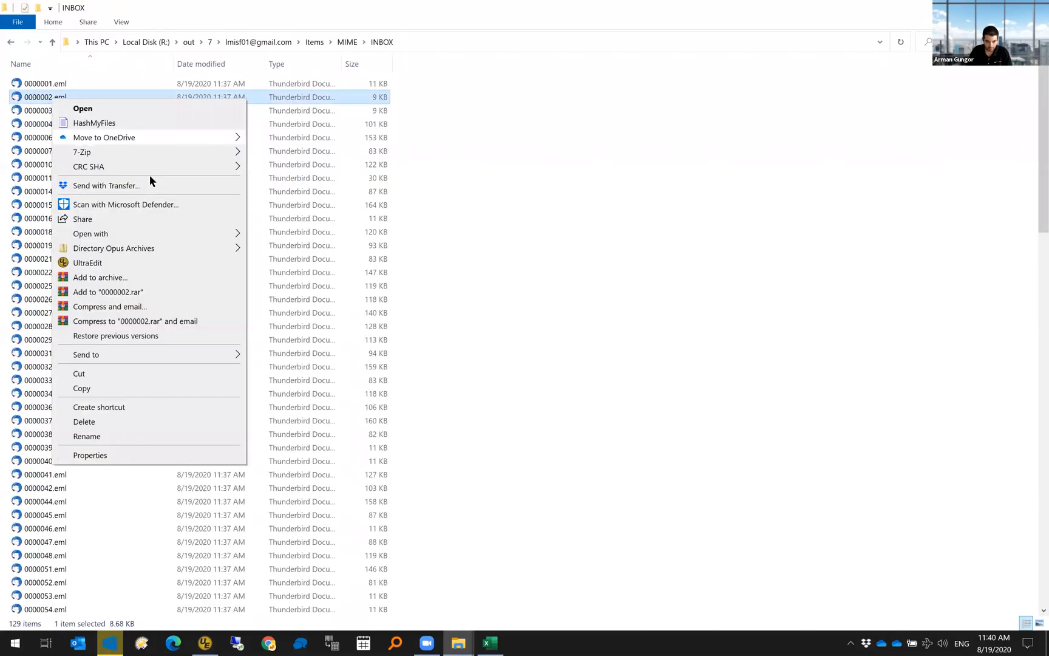
{"action": "left_click", "coordinate": [130, 261]}
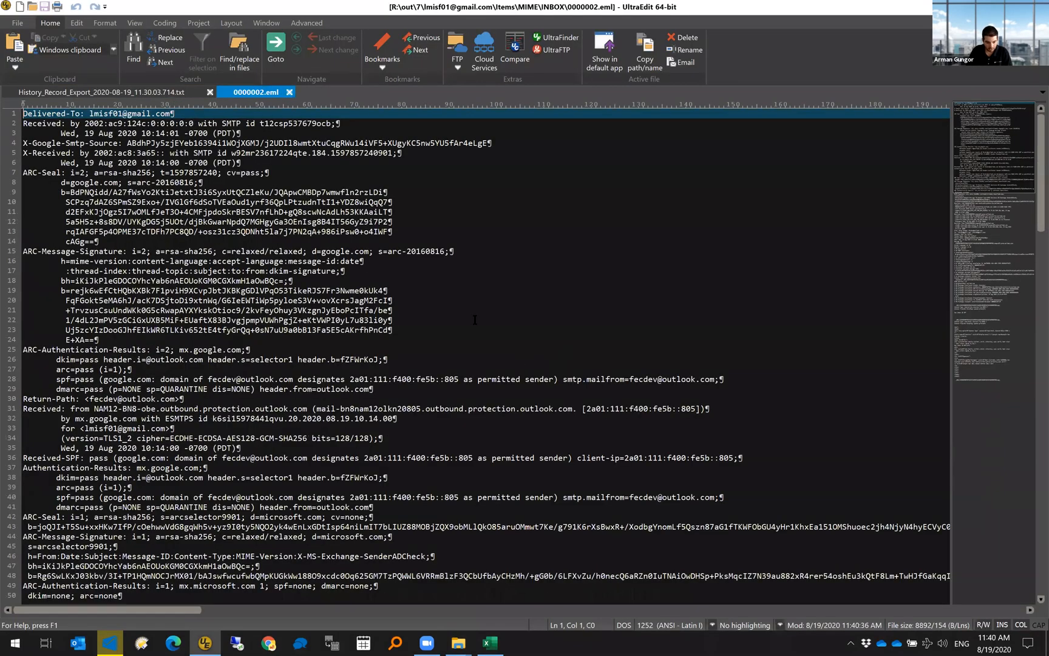
- Highlight the Date header 17:13:49 +0000 on line 76 and the first Received time 10:14:01
{"action": "scroll", "coordinate": [474, 320], "scroll_direction": "down", "scroll_amount": 13}
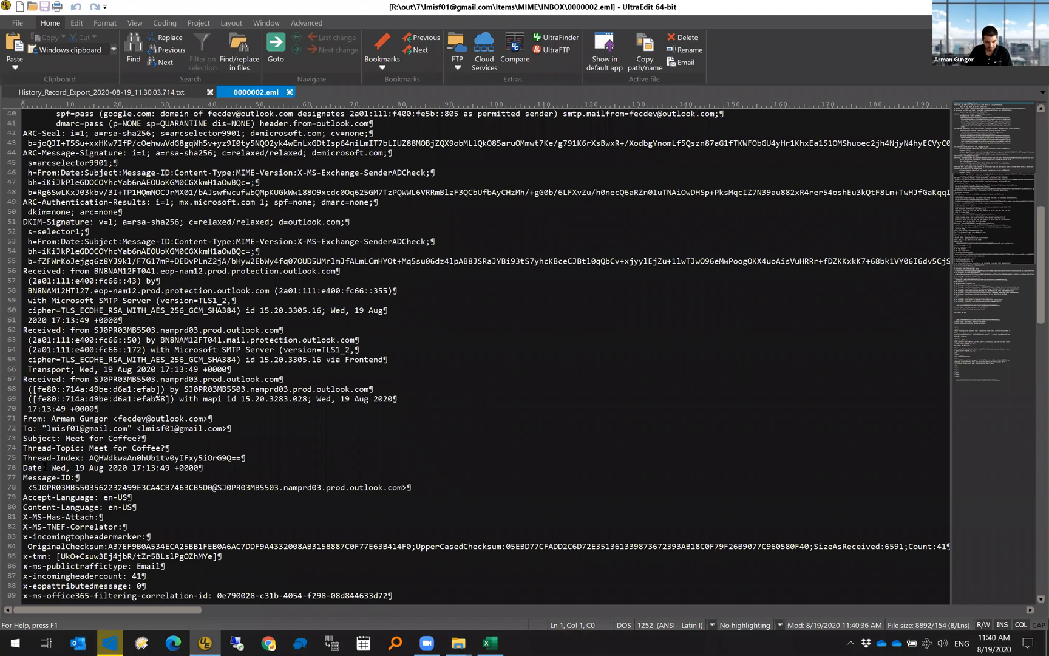
{"action": "left_click_drag", "start_coordinate": [44, 467], "coordinate": [216, 466]}
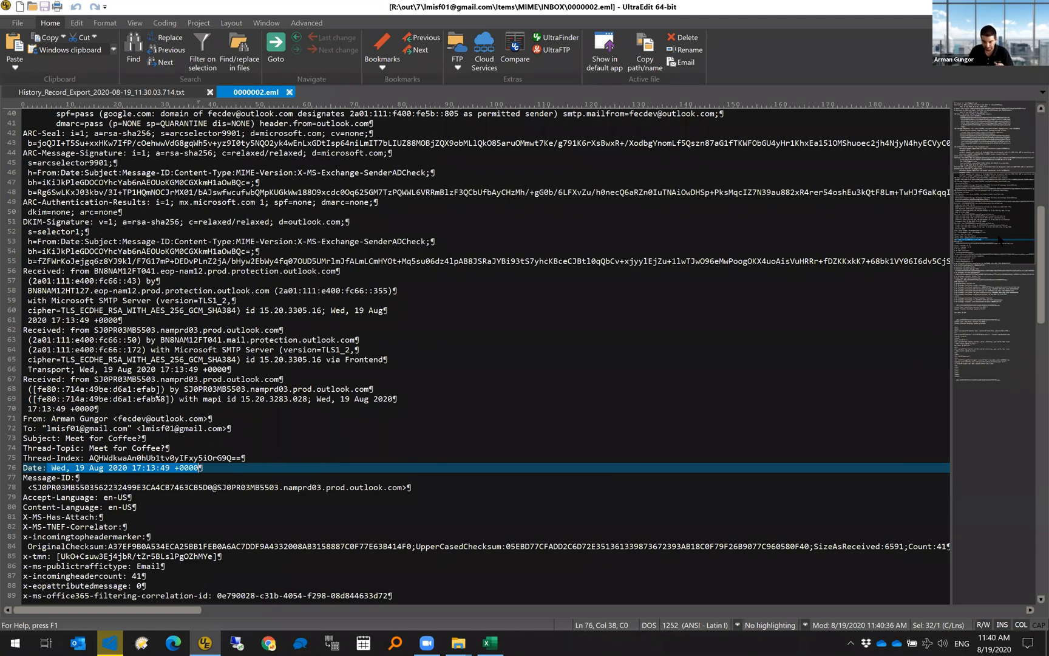
{"action": "left_click_drag", "start_coordinate": [997, 177], "coordinate": [1003, 126]}
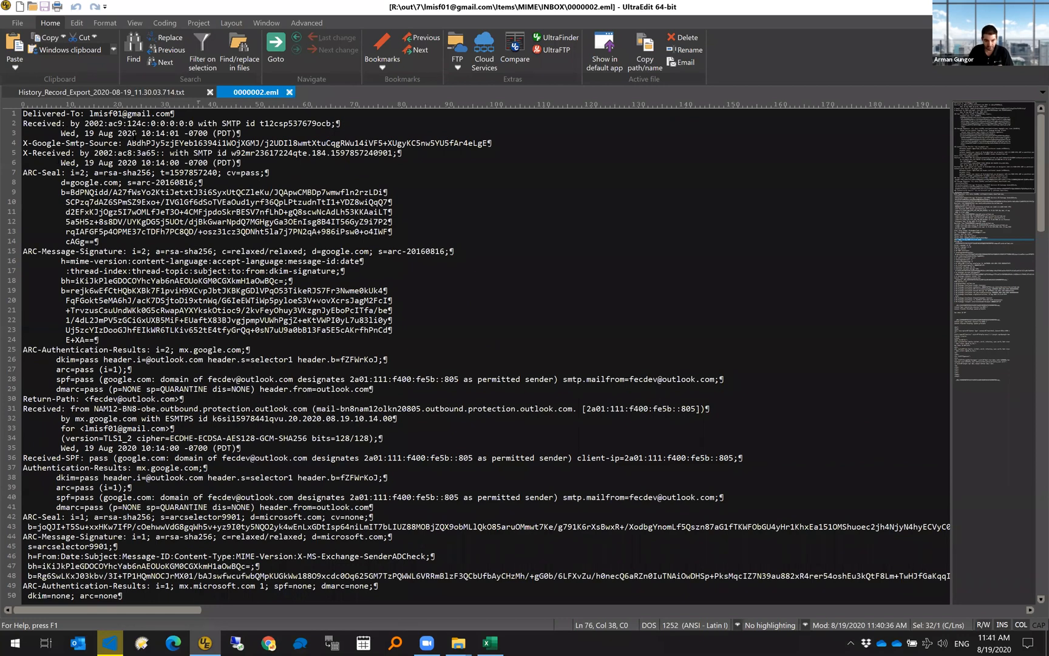
{"action": "left_click_drag", "start_coordinate": [142, 133], "coordinate": [180, 133]}
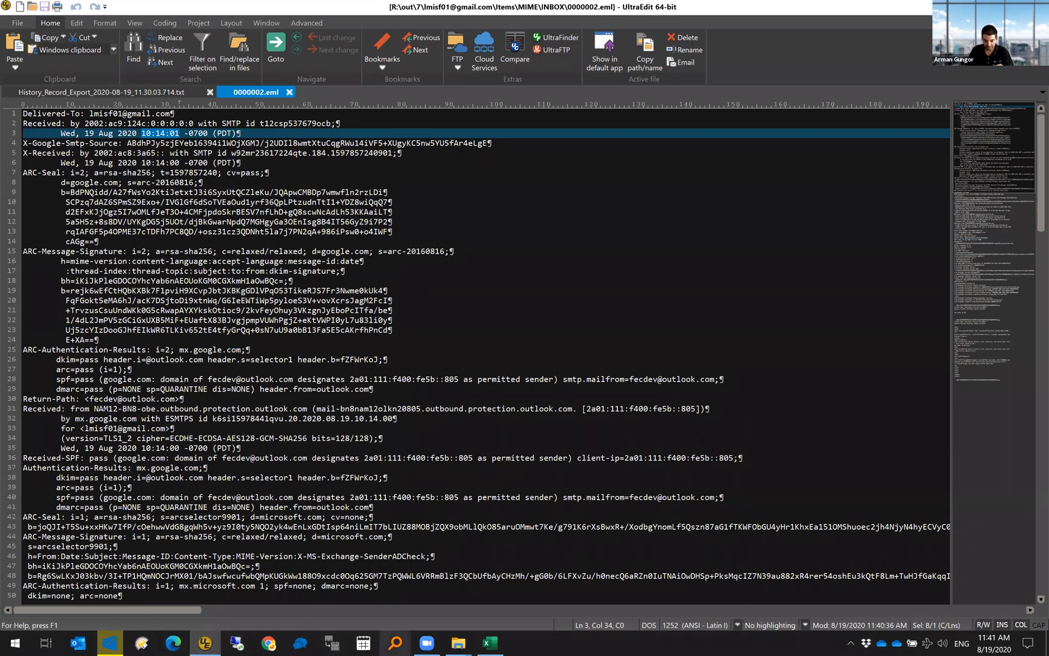
{"action": "left_click", "coordinate": [490, 642]}
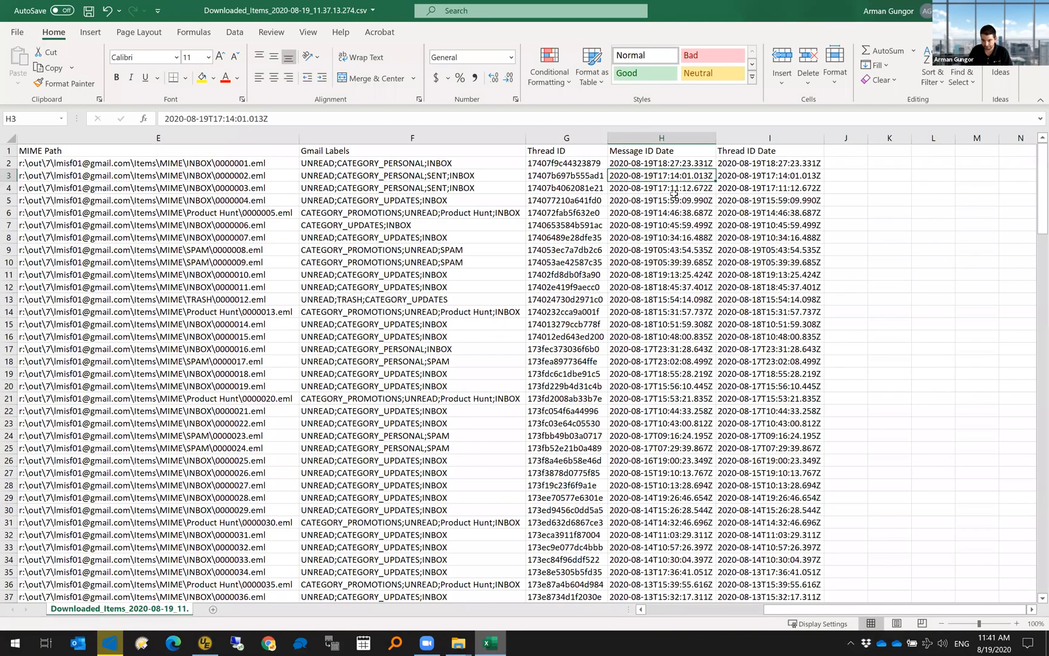
- Select H3:I3 to compare row 3's 2020-08-19T17:14:01.013Z dates, then return to the email
{"action": "left_click_drag", "start_coordinate": [769, 175], "coordinate": [676, 178]}
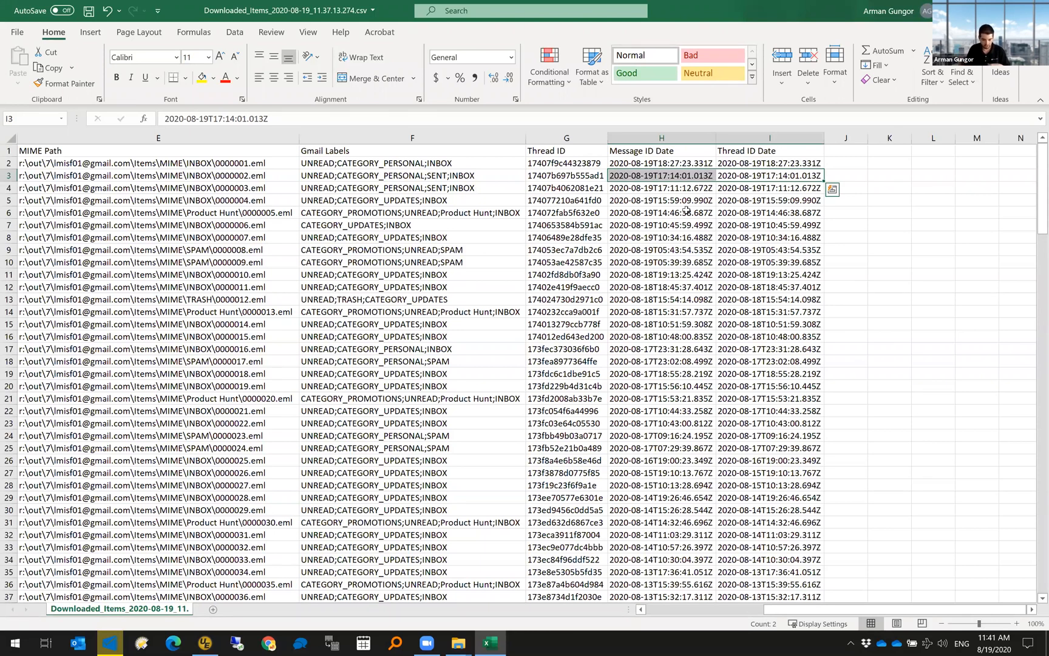
{"action": "key", "text": "alt+Tab"}
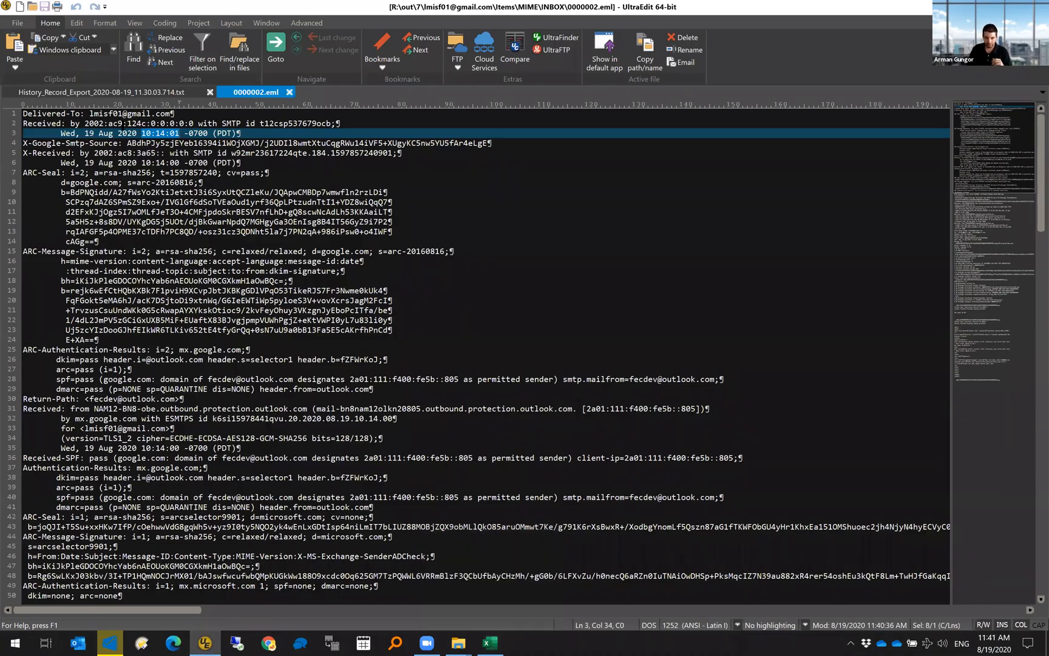
{"action": "left_click", "coordinate": [147, 94]}
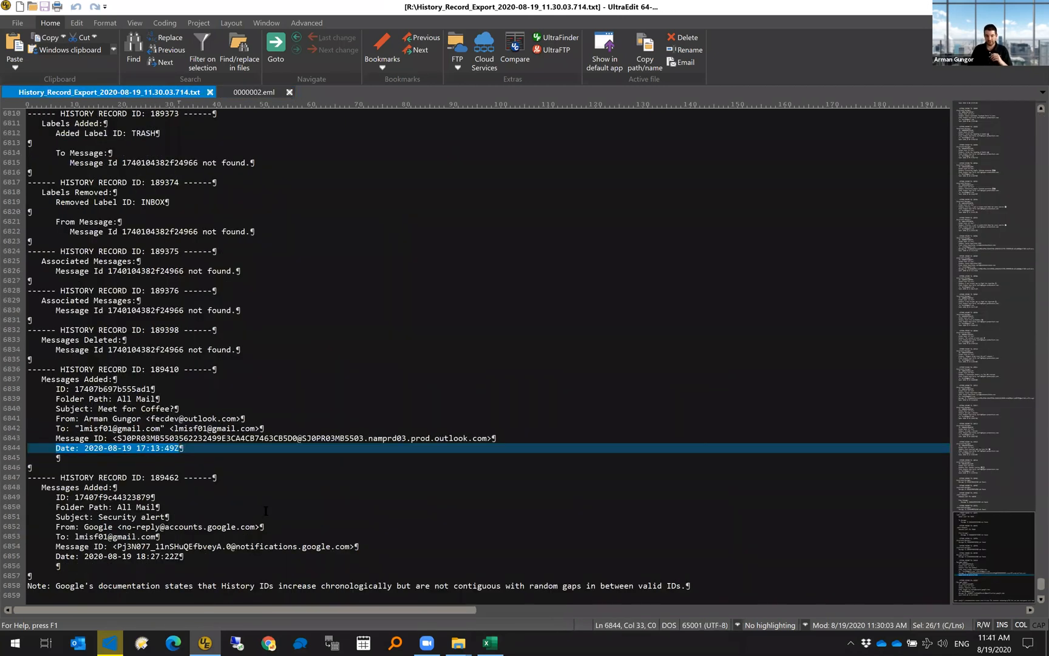
{"action": "left_click", "coordinate": [228, 488]}
{"action": "left_click_drag", "start_coordinate": [187, 449], "coordinate": [87, 448]}
{"action": "left_click_drag", "start_coordinate": [205, 450], "coordinate": [84, 449]}
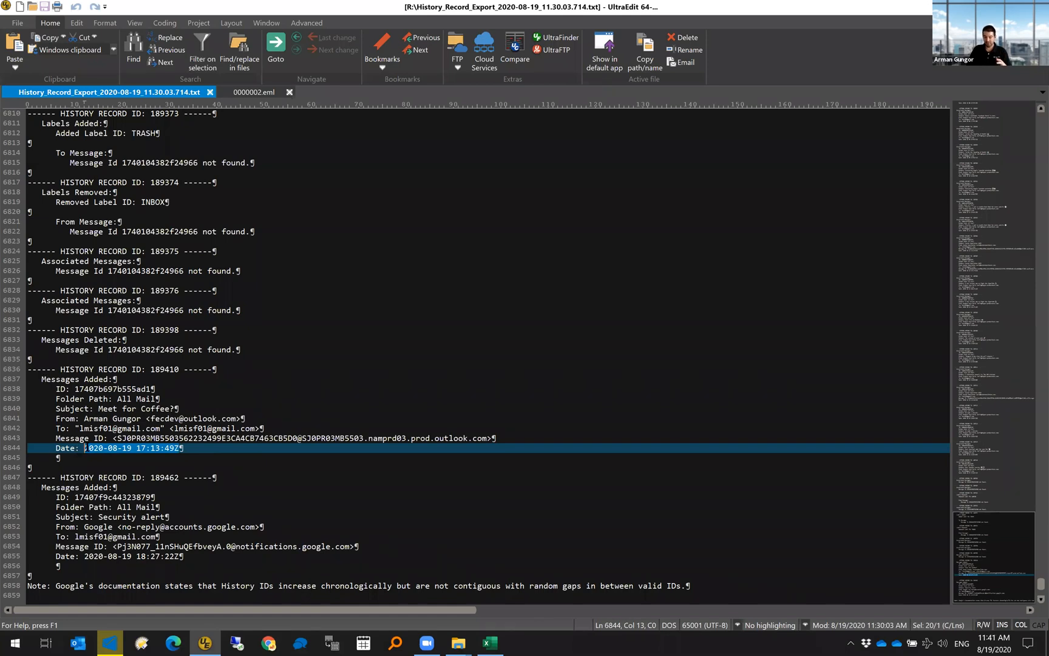
{"action": "left_click", "coordinate": [198, 448]}
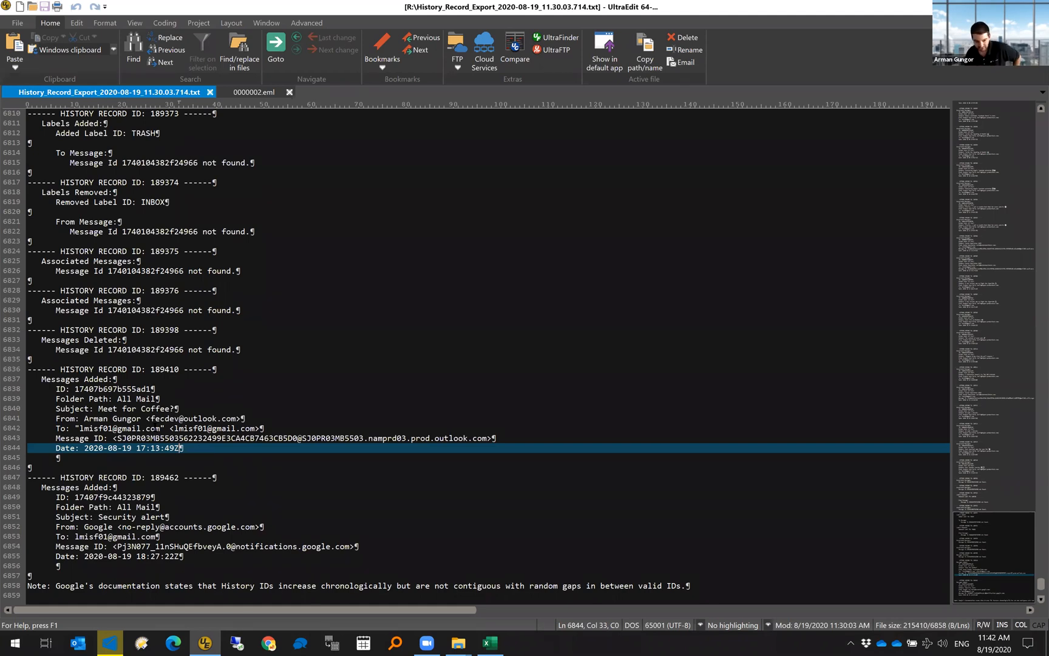
- Select the Messages Added entry of history record 189410, lines 6837–6844
{"action": "left_click_drag", "start_coordinate": [46, 379], "coordinate": [120, 378]}
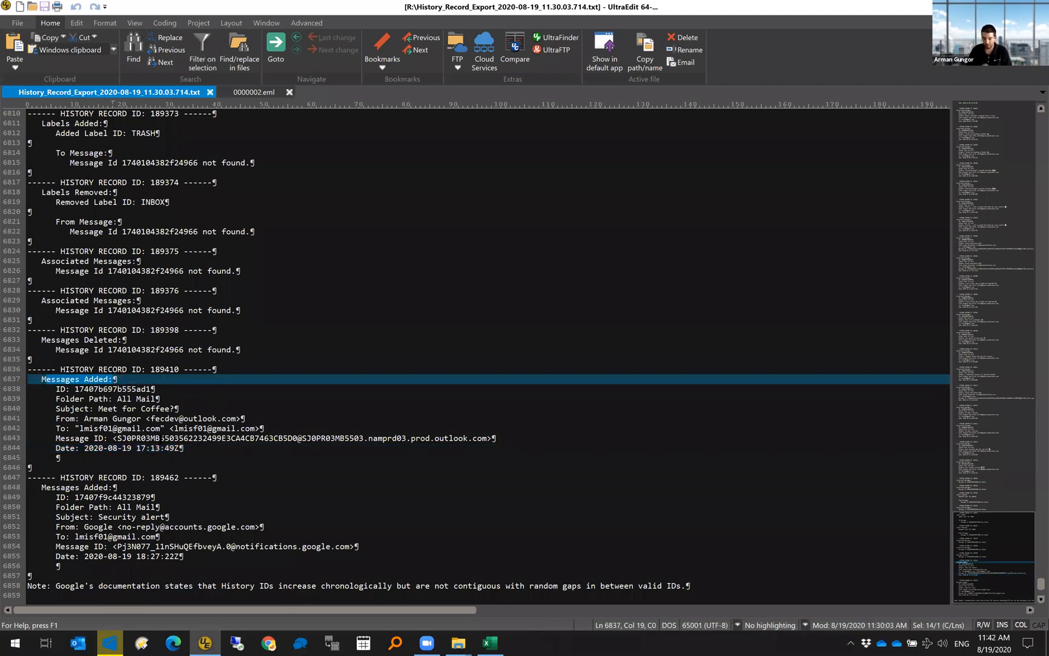
{"action": "left_click", "coordinate": [204, 448]}
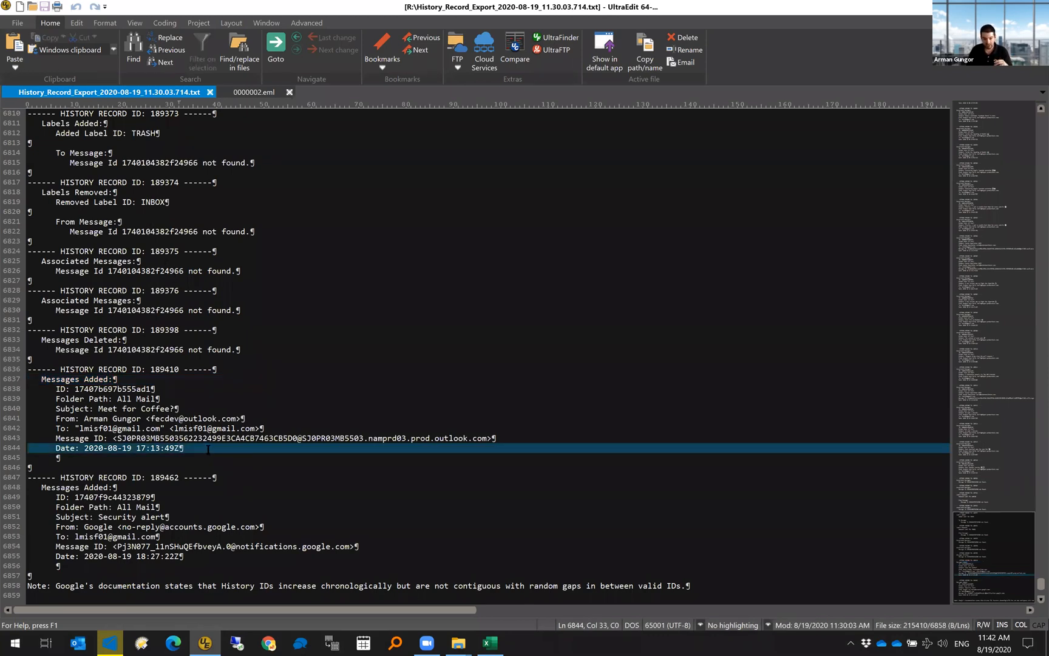
{"action": "left_click_drag", "start_coordinate": [175, 444], "coordinate": [27, 378]}
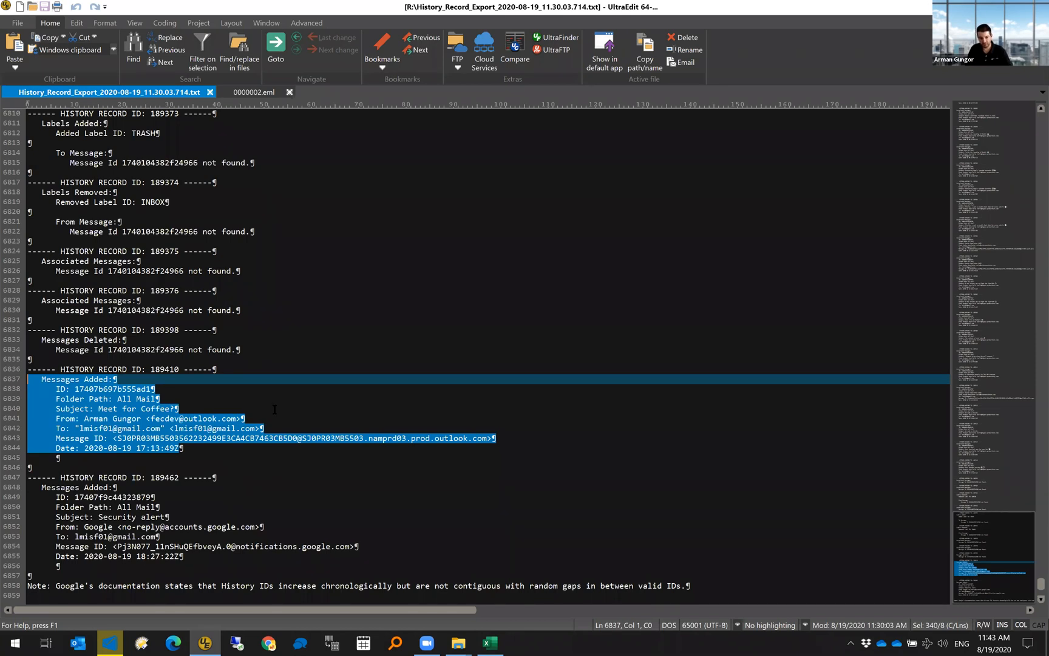
- Review the surrounding history lines, then return to the Downloaded Items CSV in Excel at row 19's Gmail Labels cell
{"action": "scroll", "coordinate": [274, 409], "scroll_direction": "up", "scroll_amount": 6}
{"action": "scroll", "coordinate": [303, 395], "scroll_direction": "up", "scroll_amount": 2}
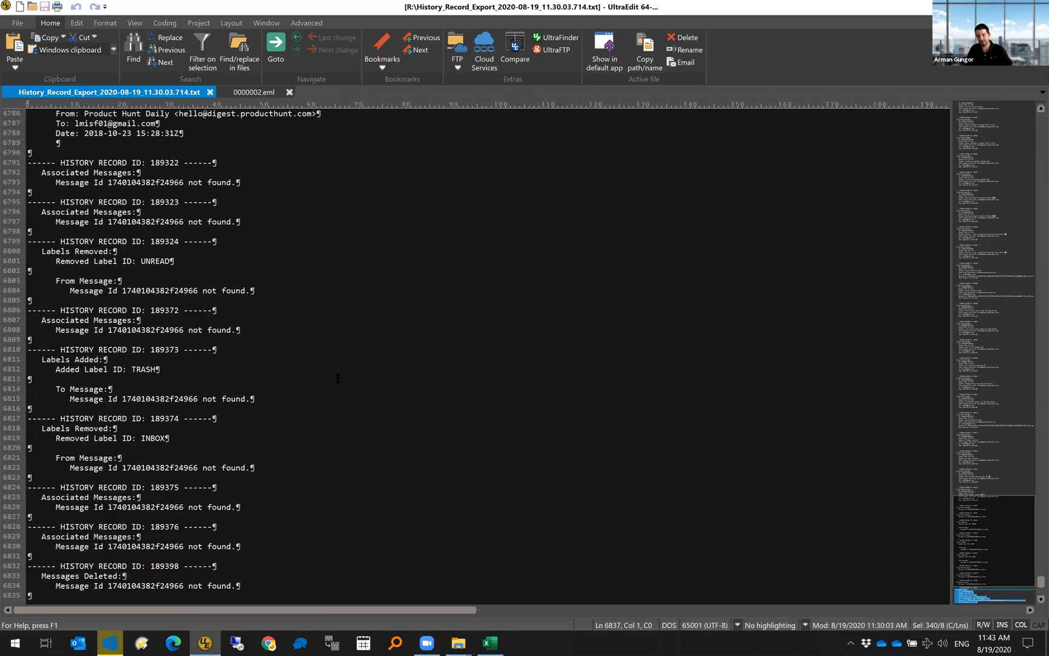
{"action": "scroll", "coordinate": [328, 380], "scroll_direction": "down", "scroll_amount": 2}
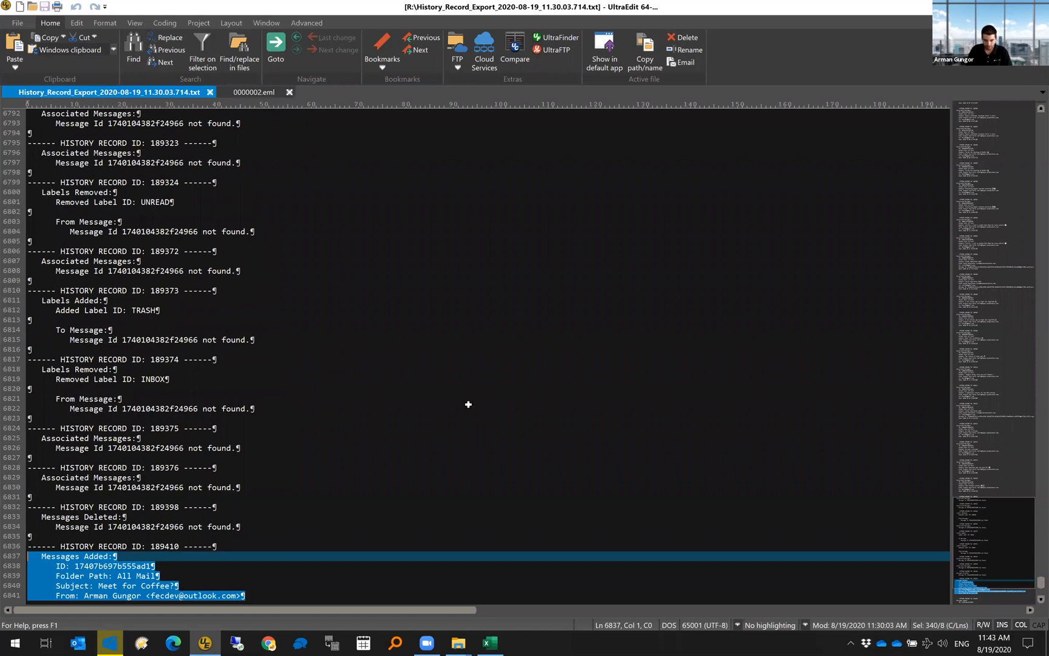
{"action": "key", "text": "alt+Tab"}
{"action": "left_click", "coordinate": [490, 373]}
- Review the CSV header row from A1 across Gmail Labels to J1, then bring up File Explorer's INBOX window
{"action": "left_click", "coordinate": [632, 164]}
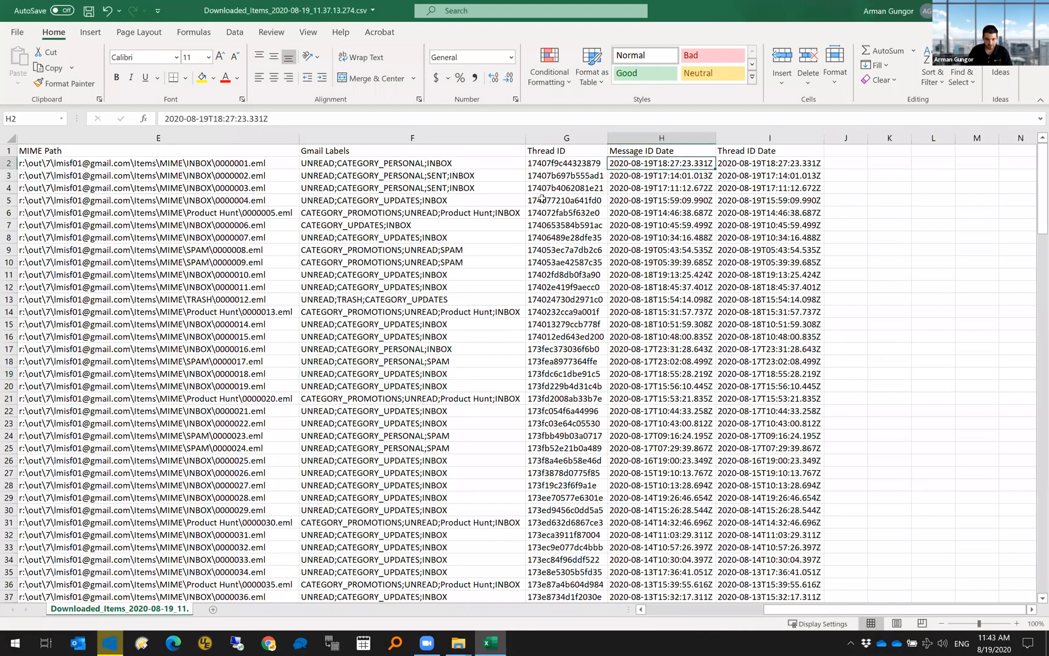
{"action": "key", "text": "ctrl+Home"}
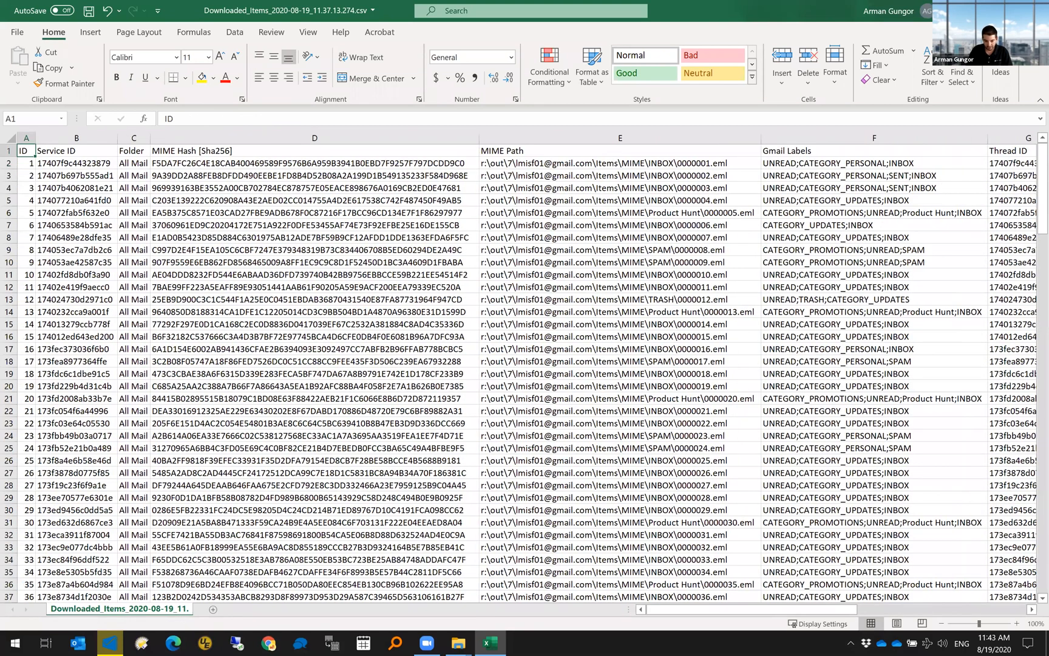
{"action": "mouse_move", "coordinate": [458, 642]}
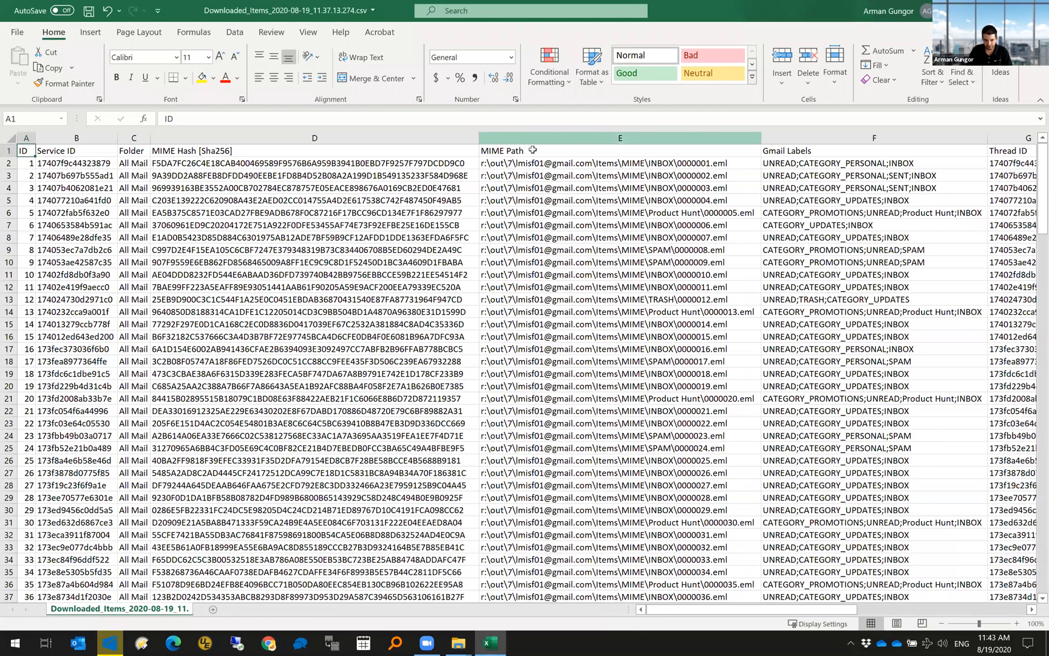
{"action": "key", "text": "Right"}
{"action": "key", "text": "Right"}
{"action": "key", "text": "Right"}
{"action": "key", "text": "Right"}
{"action": "key", "text": "Right"}
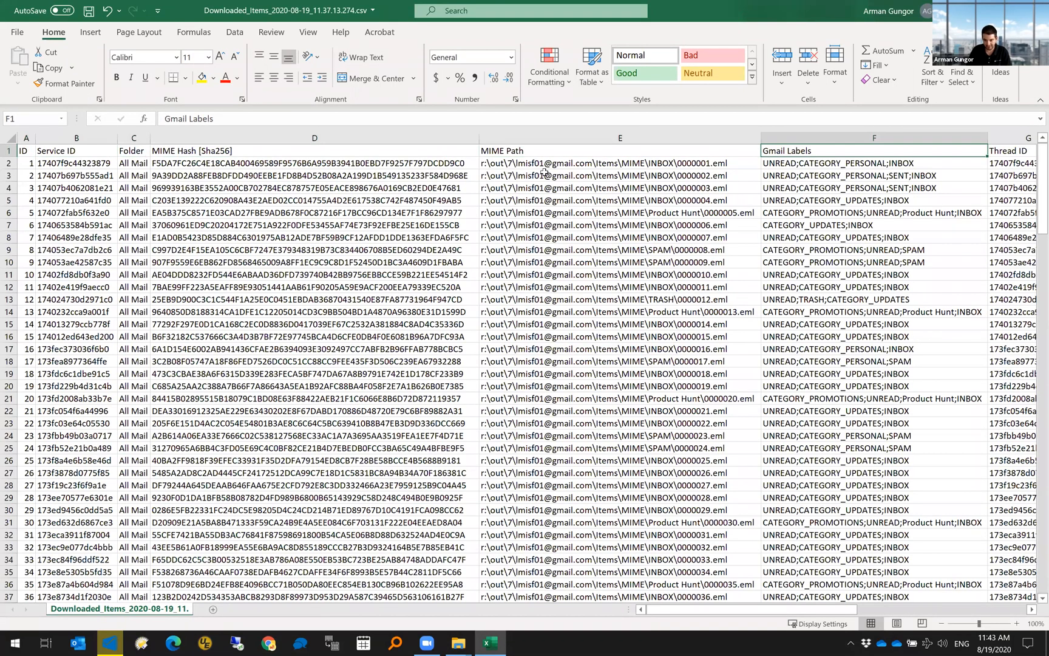
{"action": "key", "text": "Right"}
{"action": "key", "text": "Right"}
{"action": "left_click", "coordinate": [842, 153]}
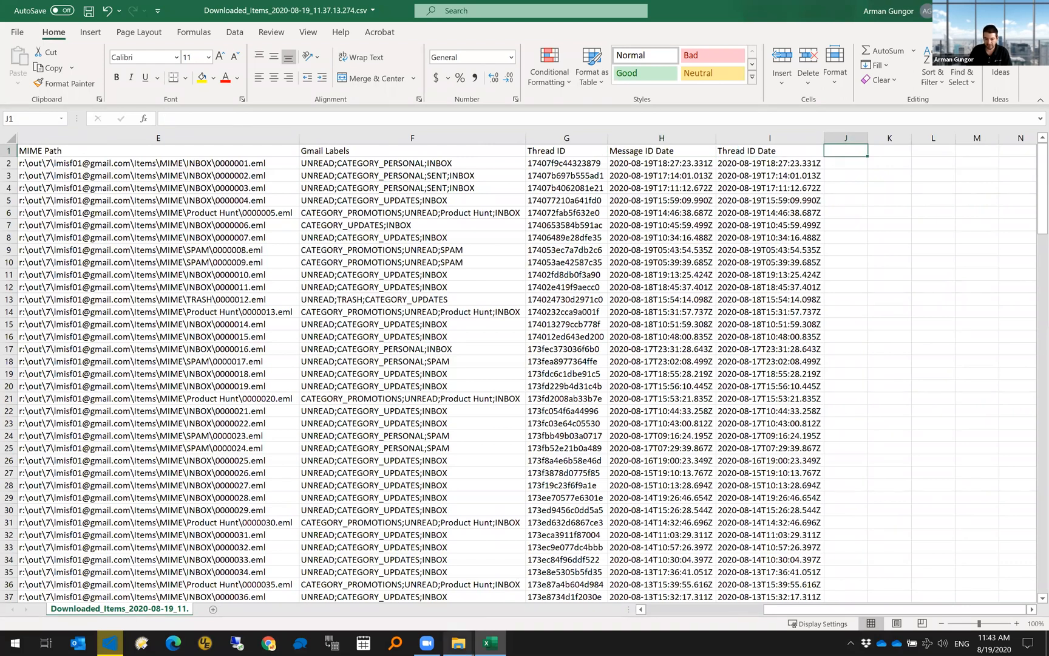
{"action": "left_click", "coordinate": [458, 643]}
- Add a Date created column to the INBOX file list, showing 0000002.eml created 8/19/2020 10:13 AM
{"action": "left_click", "coordinate": [498, 581]}
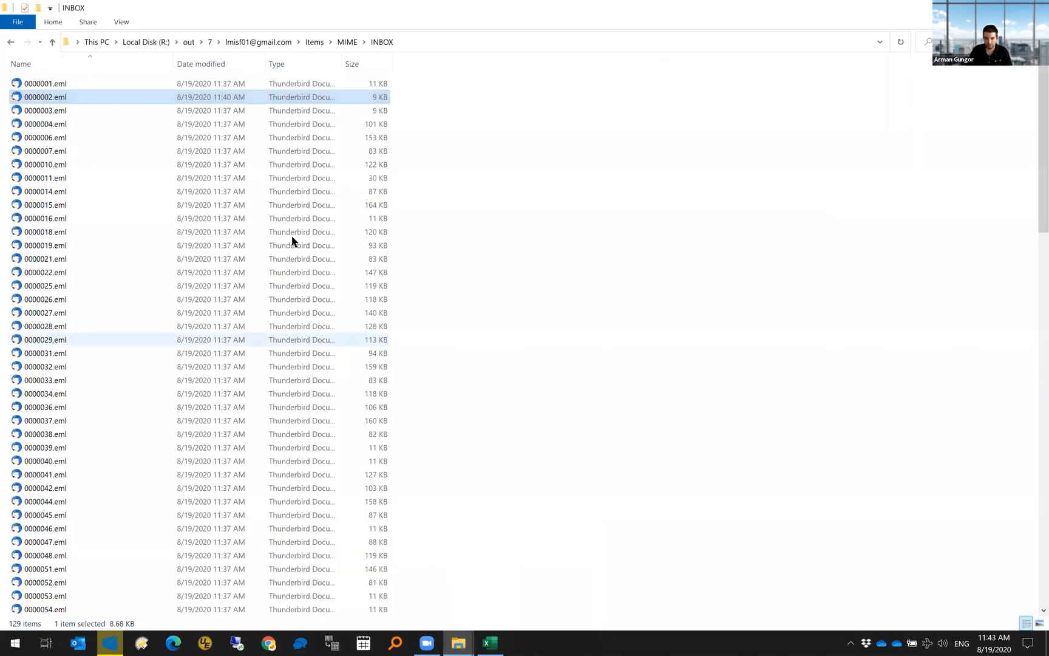
{"action": "right_click", "coordinate": [233, 61]}
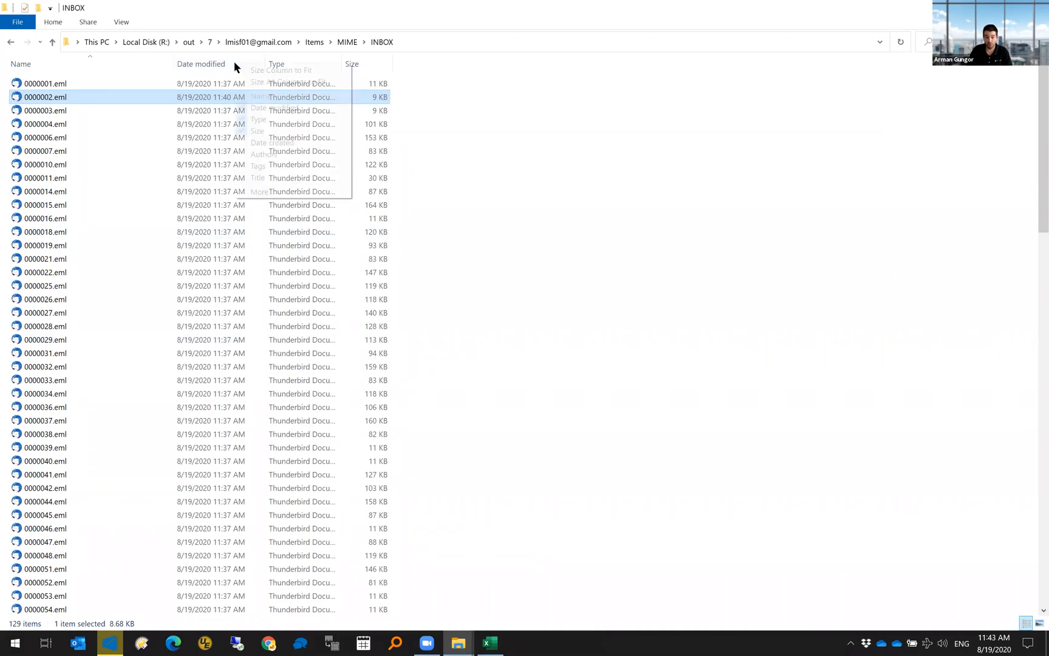
{"action": "left_click", "coordinate": [270, 146]}
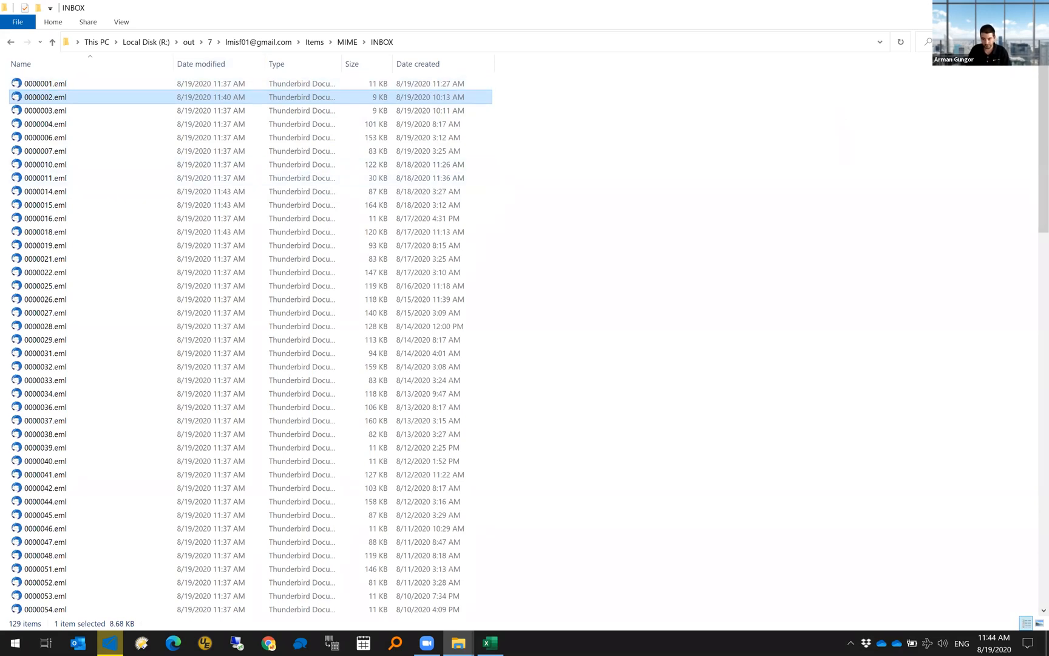
- Close Downloaded_Items_2020-08-19_11.37.13.274.csv in Excel without saving changes
{"action": "key", "text": "alt+Tab"}
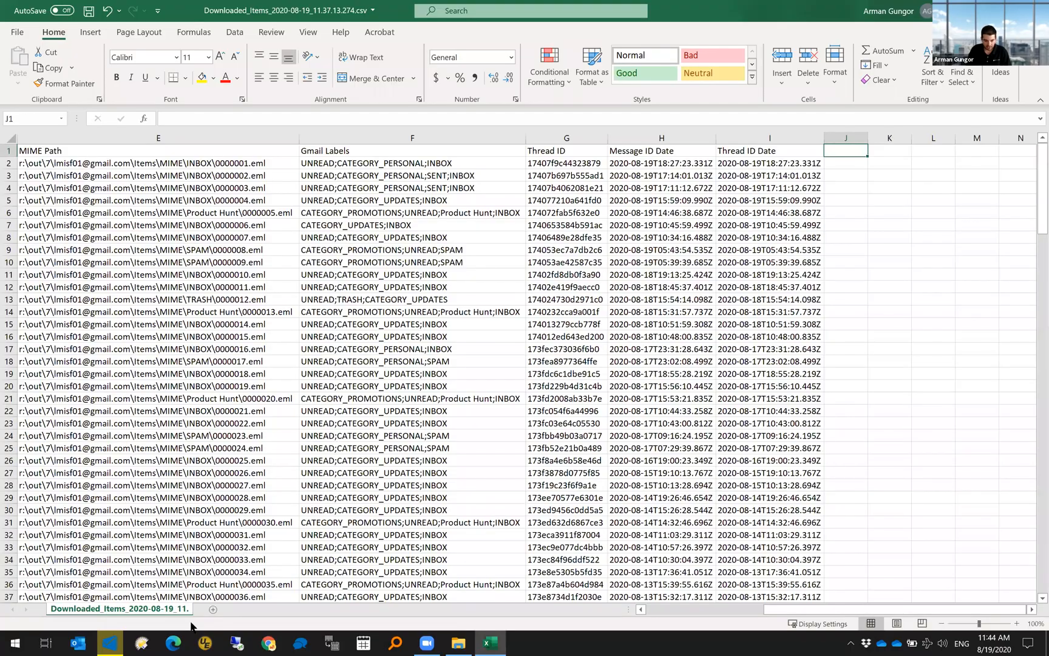
{"action": "key", "text": "alt+Tab"}
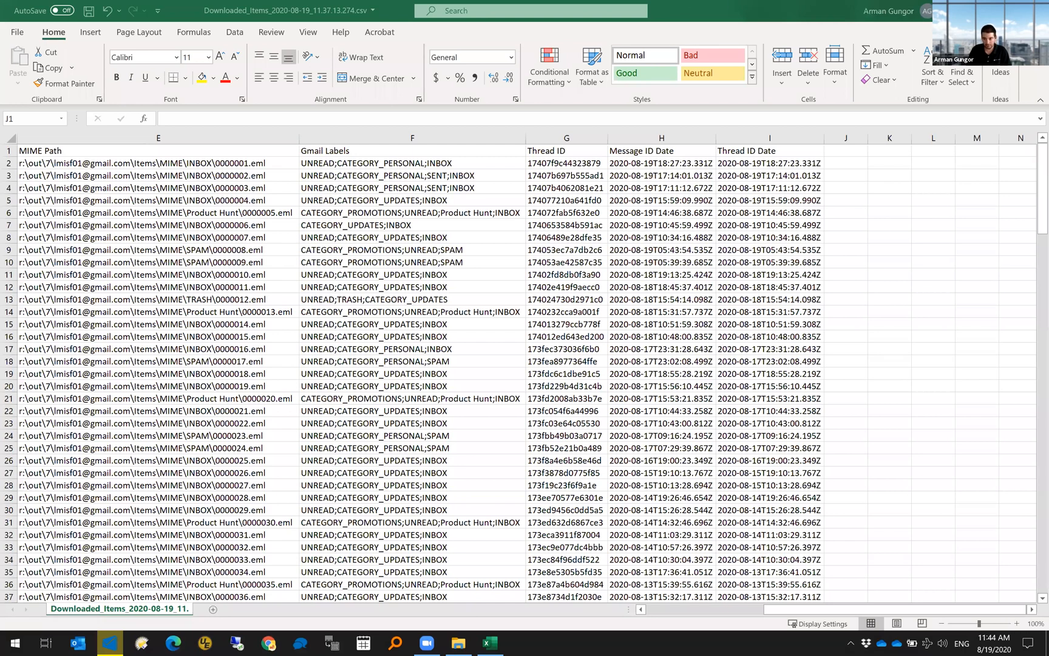
{"action": "key", "text": "ctrl+w"}
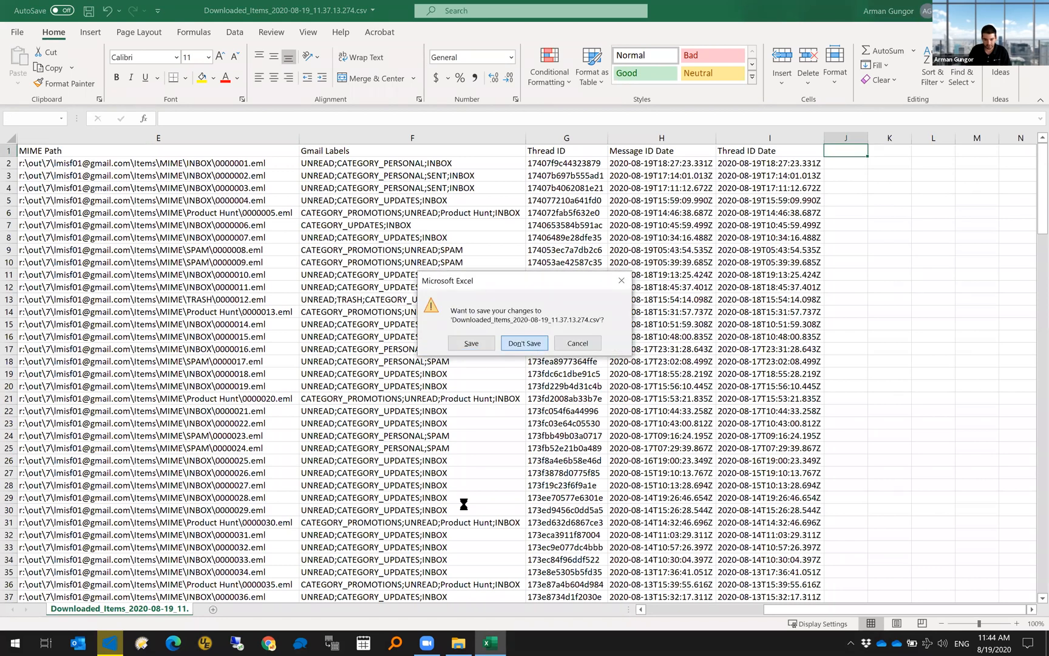
{"action": "left_click", "coordinate": [525, 344]}
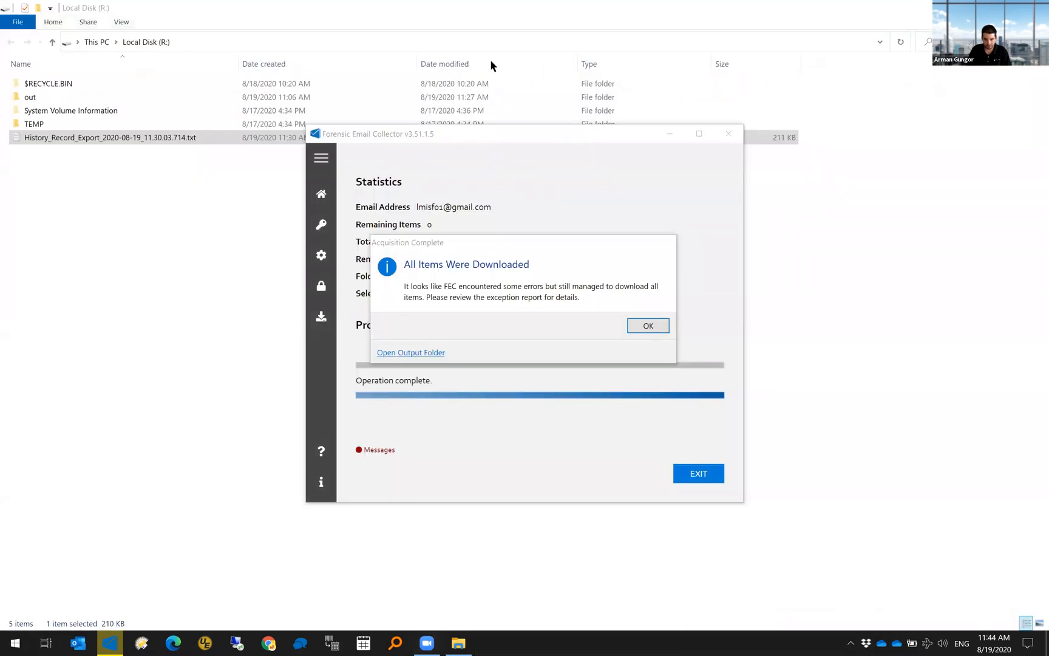